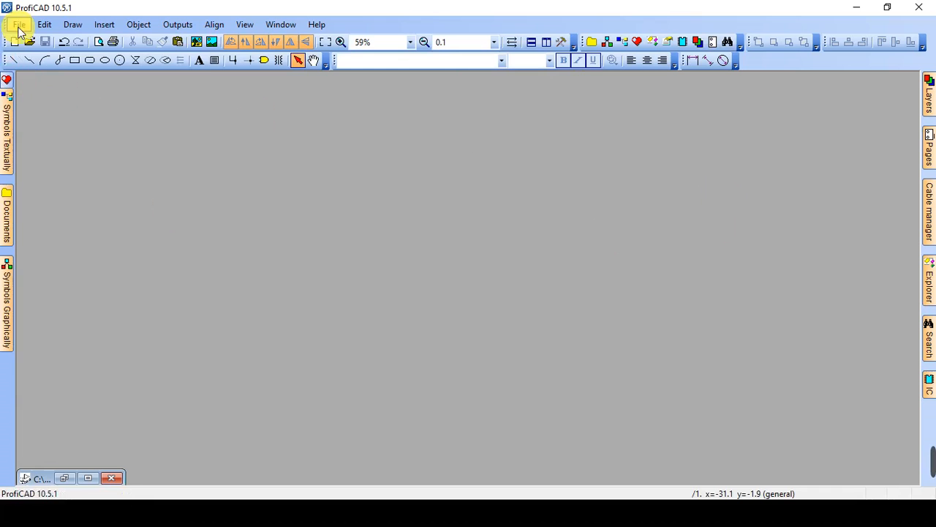
Create a new blank drawing document and fit its whole page in view.
{"action": "left_click", "coordinate": [18, 24]}
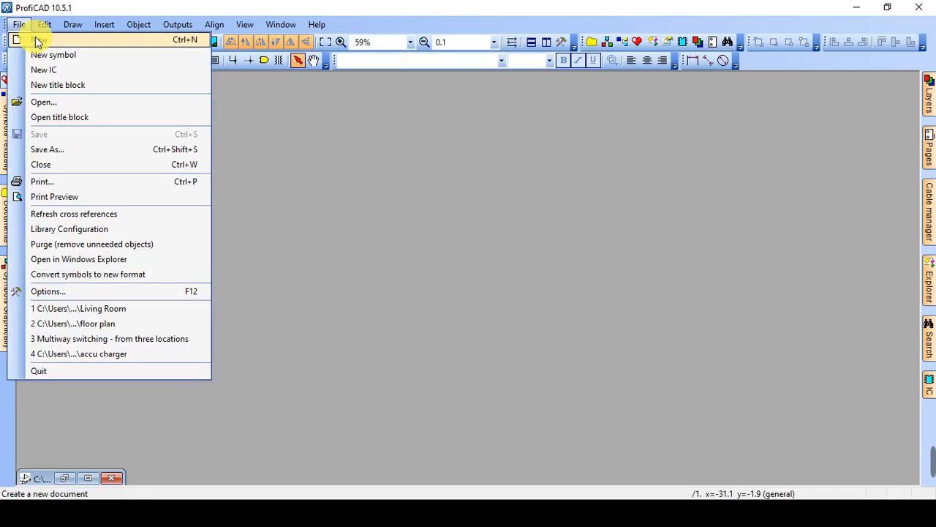
{"action": "key", "text": "Escape"}
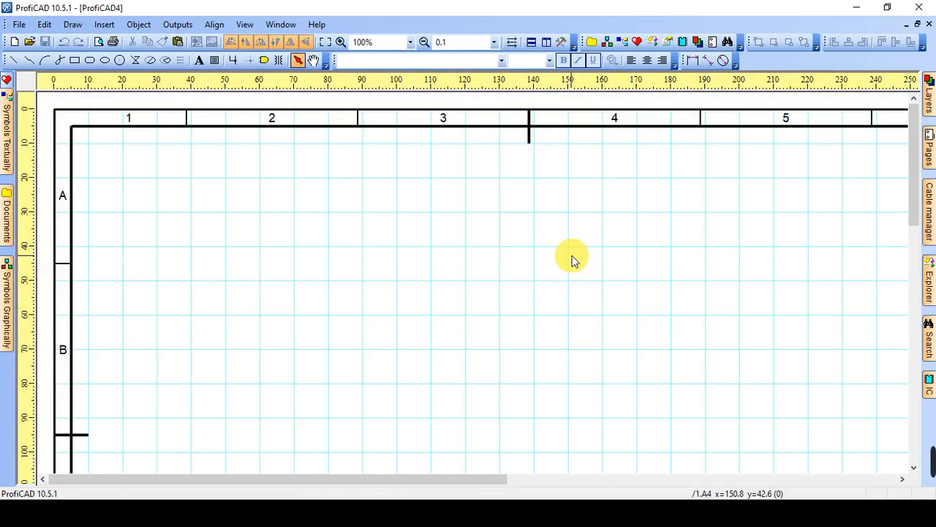
{"action": "left_click", "coordinate": [327, 43]}
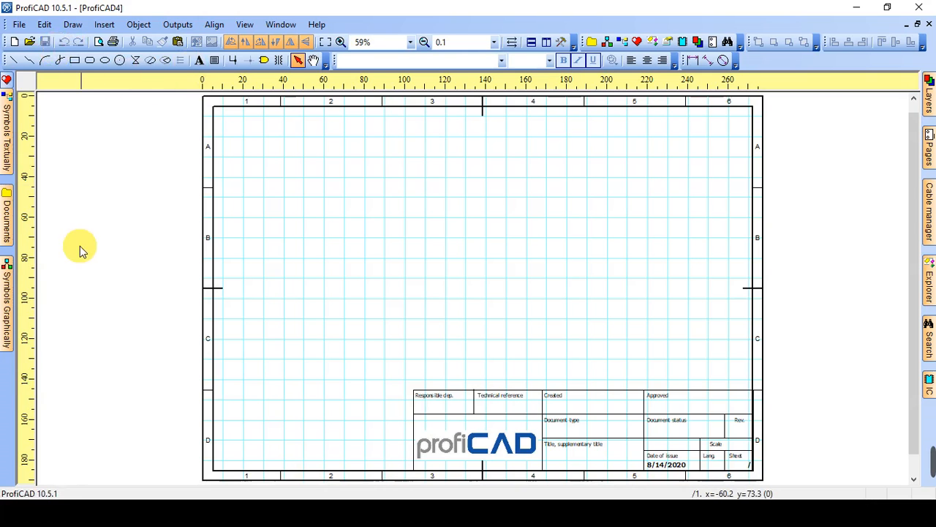
Look through the connection box, EFS, SAS and CCTV and floor plan categories of the graphical symbol library, and close the library.
{"action": "mouse_move", "coordinate": [8, 324]}
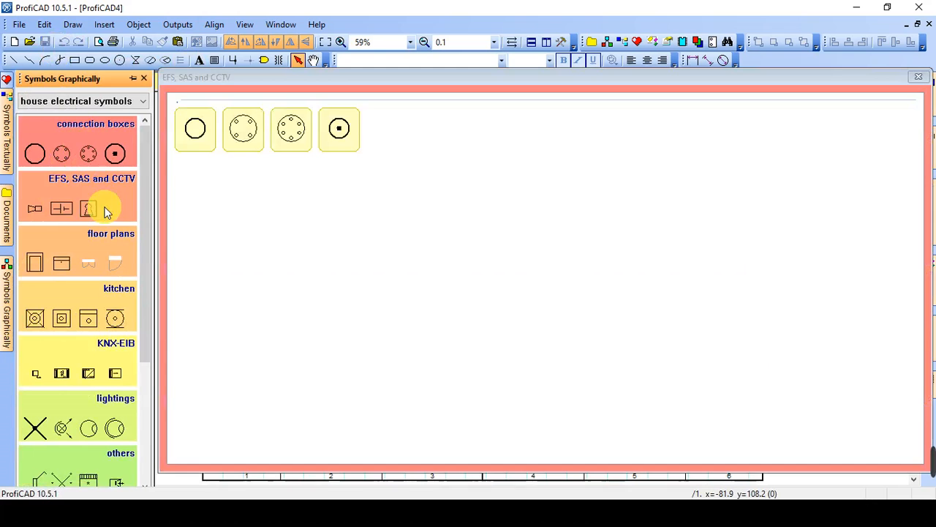
{"action": "mouse_move", "coordinate": [117, 264]}
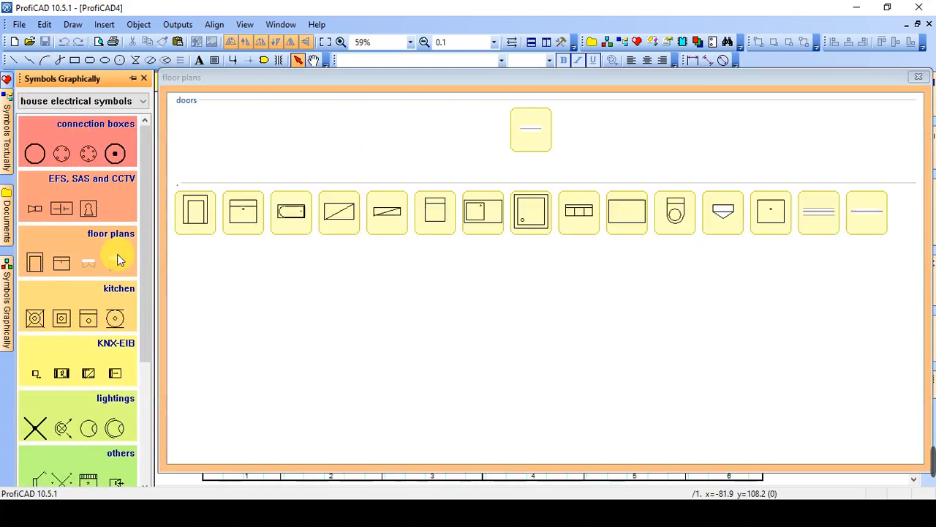
{"action": "left_click", "coordinate": [144, 78]}
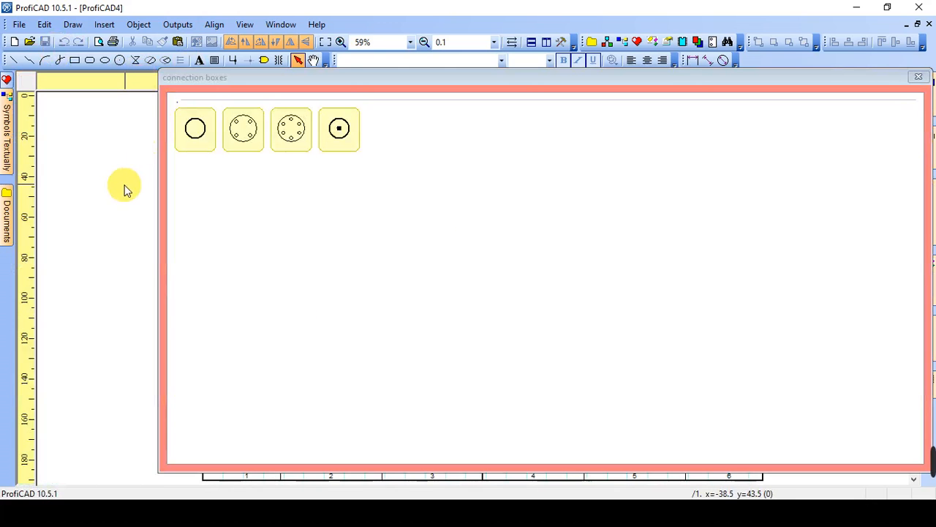
{"action": "left_click", "coordinate": [918, 77]}
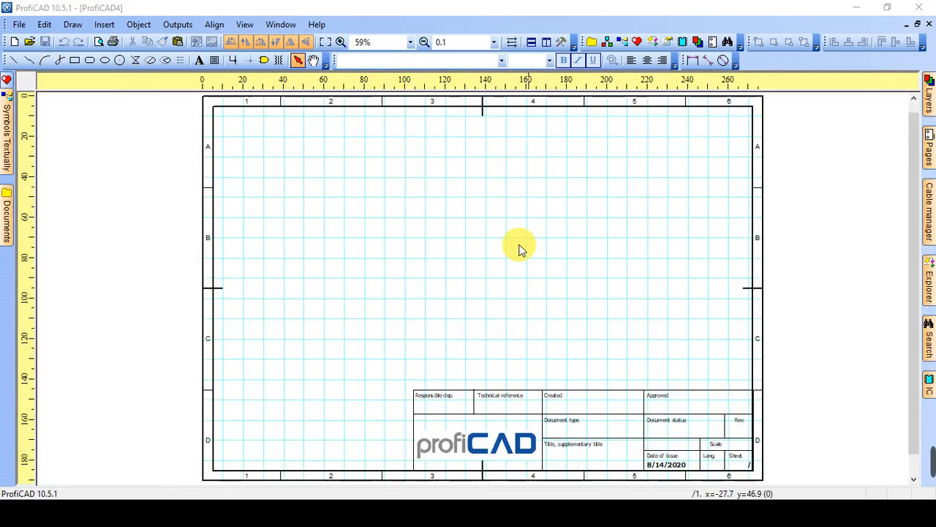
Examine the title block fields of the blank page at 100% zoom, and return to the full page view.
{"action": "left_click", "coordinate": [340, 42]}
{"action": "left_click", "coordinate": [341, 42]}
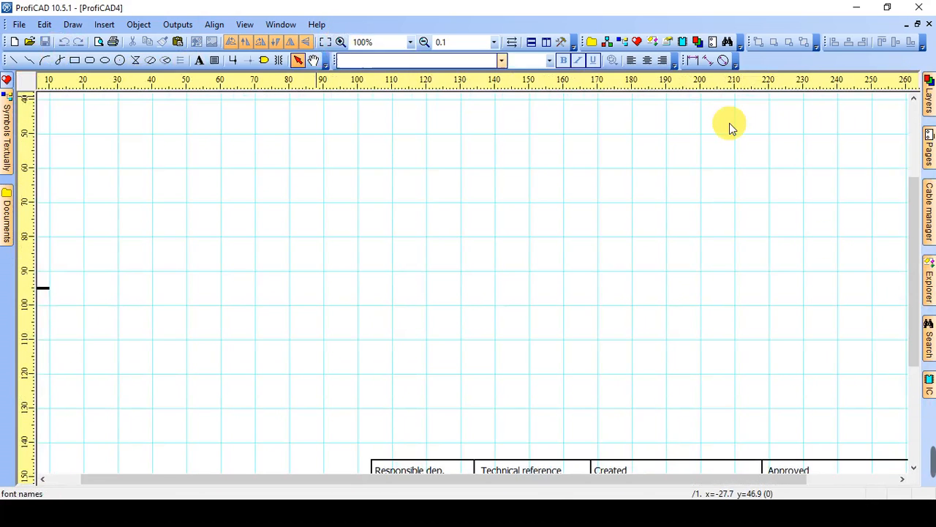
{"action": "left_click_drag", "start_coordinate": [919, 316], "coordinate": [919, 411]}
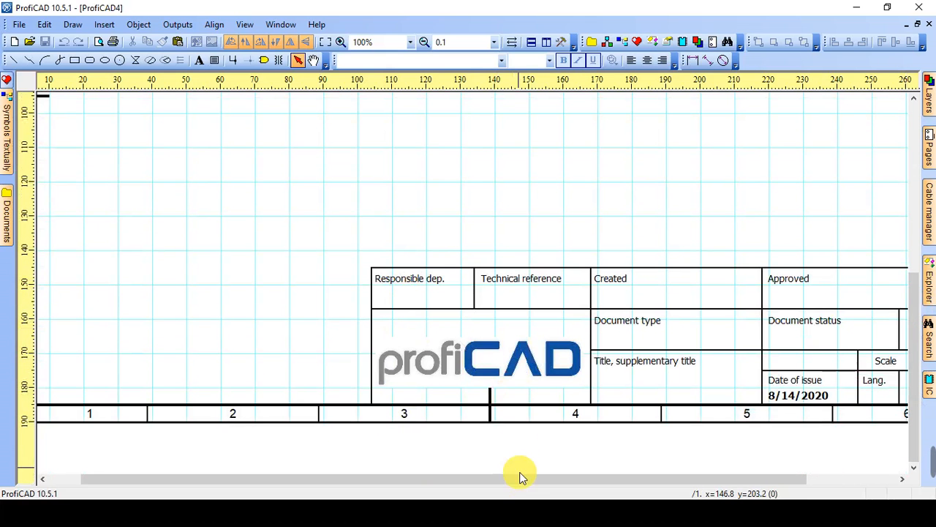
{"action": "left_click_drag", "start_coordinate": [527, 483], "coordinate": [600, 487]}
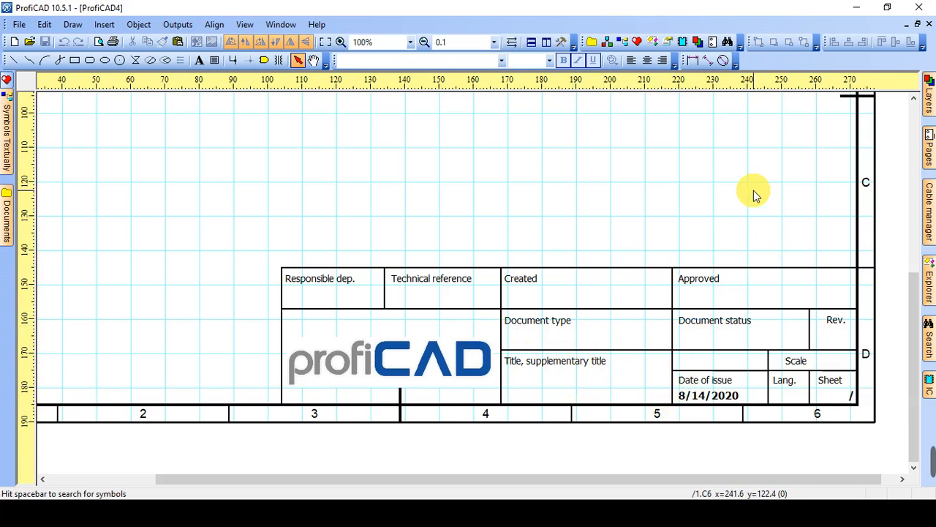
{"action": "left_click", "coordinate": [326, 44]}
Set the page's predefined printer paper to A3 (420 x 297 mm).
{"action": "right_click", "coordinate": [386, 176]}
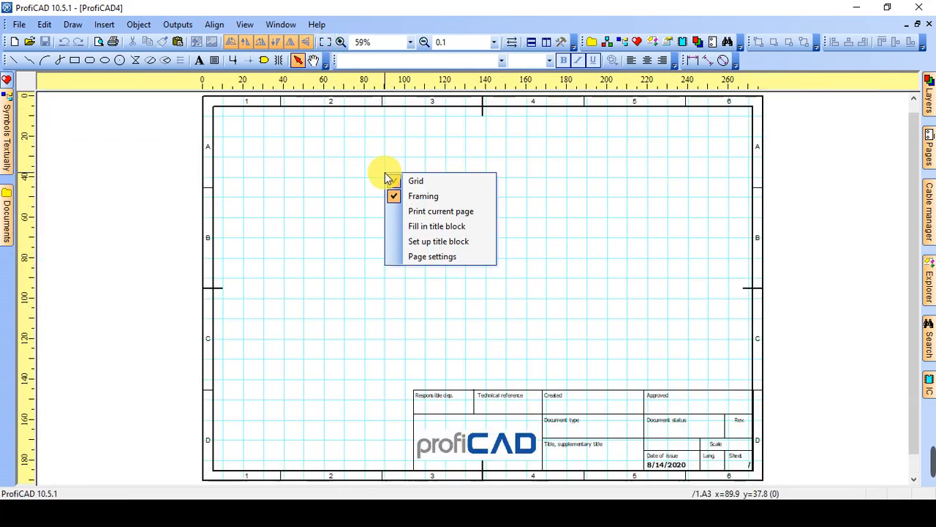
{"action": "left_click", "coordinate": [463, 257]}
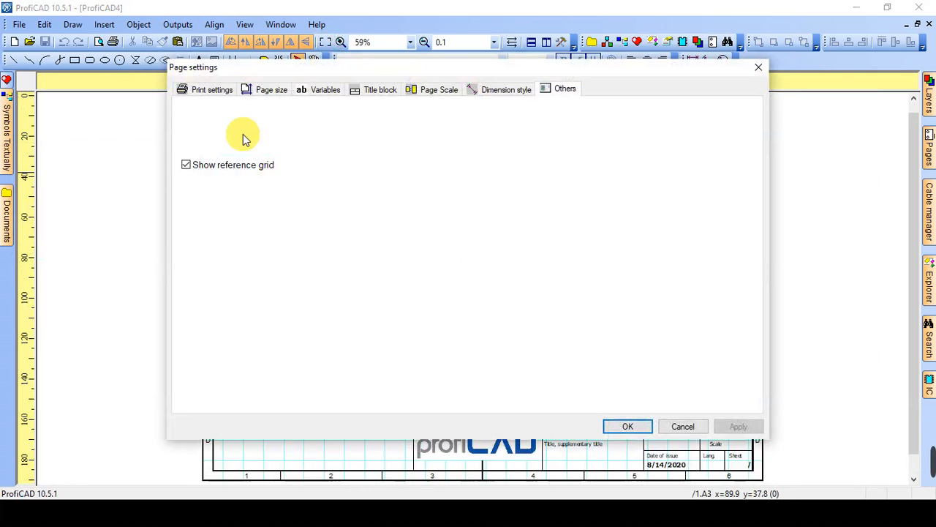
{"action": "left_click", "coordinate": [211, 89]}
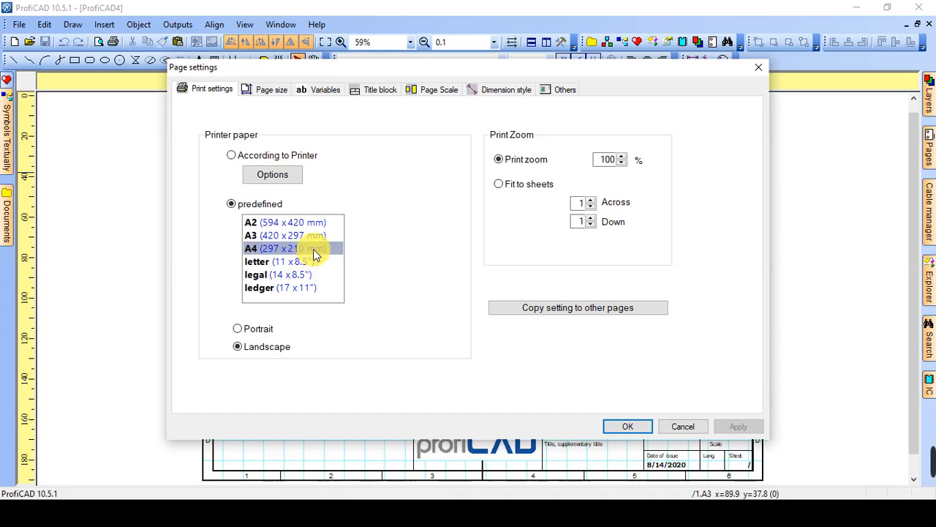
{"action": "left_click", "coordinate": [315, 253]}
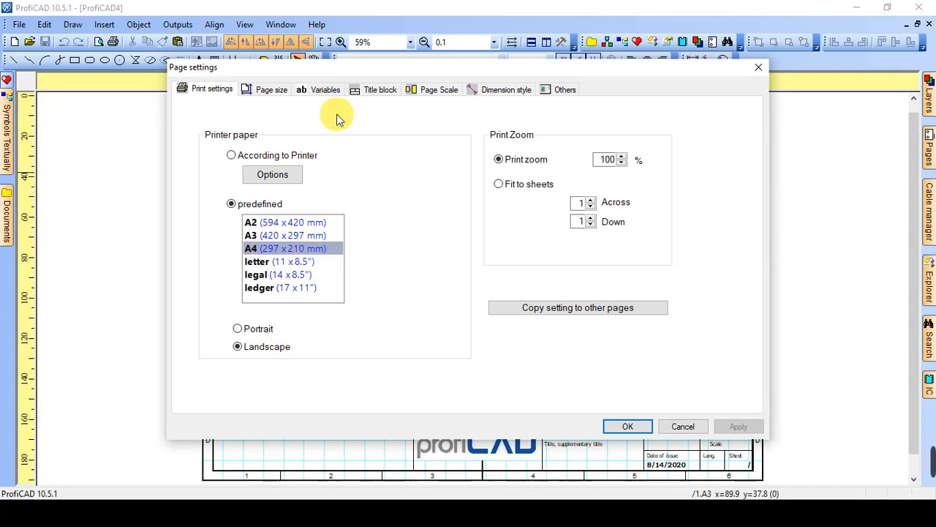
{"action": "left_click", "coordinate": [272, 89]}
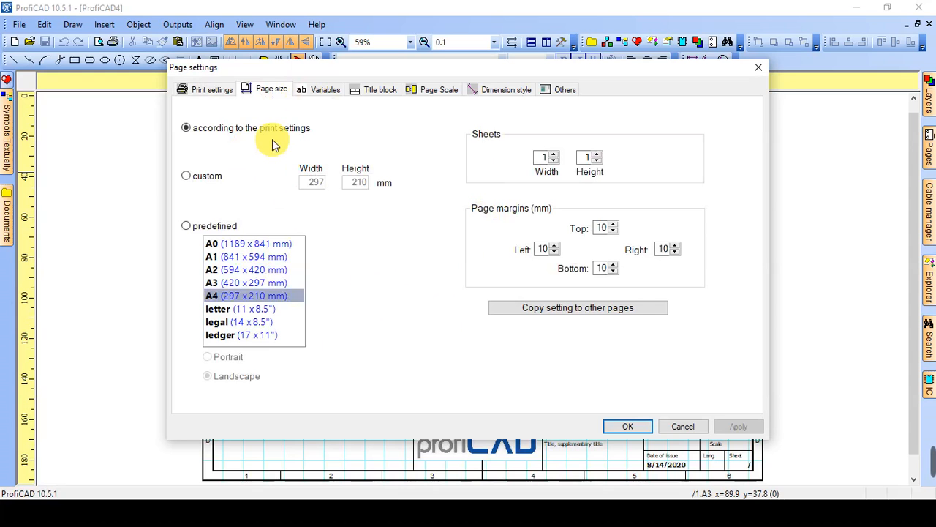
{"action": "left_click", "coordinate": [375, 91]}
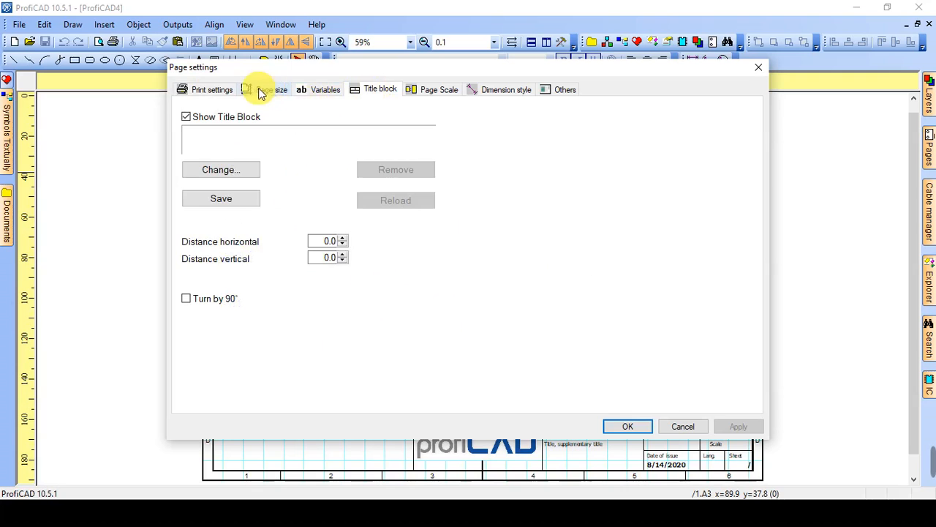
{"action": "left_click", "coordinate": [212, 91]}
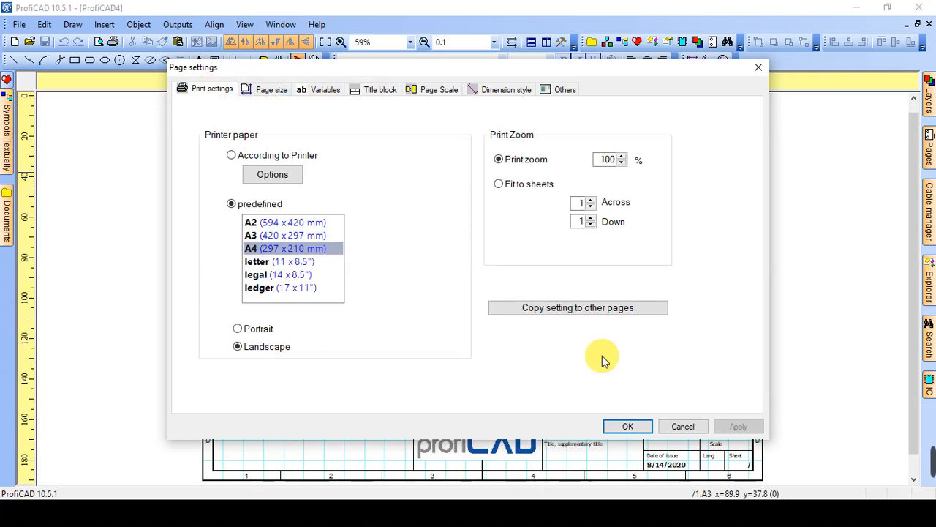
{"action": "left_click", "coordinate": [316, 236]}
{"action": "left_click", "coordinate": [614, 427]}
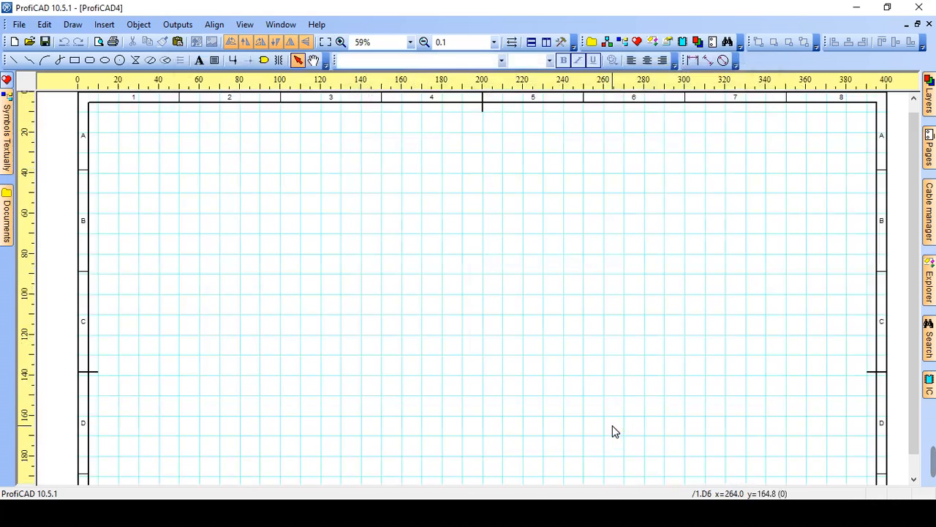
{"action": "left_click", "coordinate": [325, 42]}
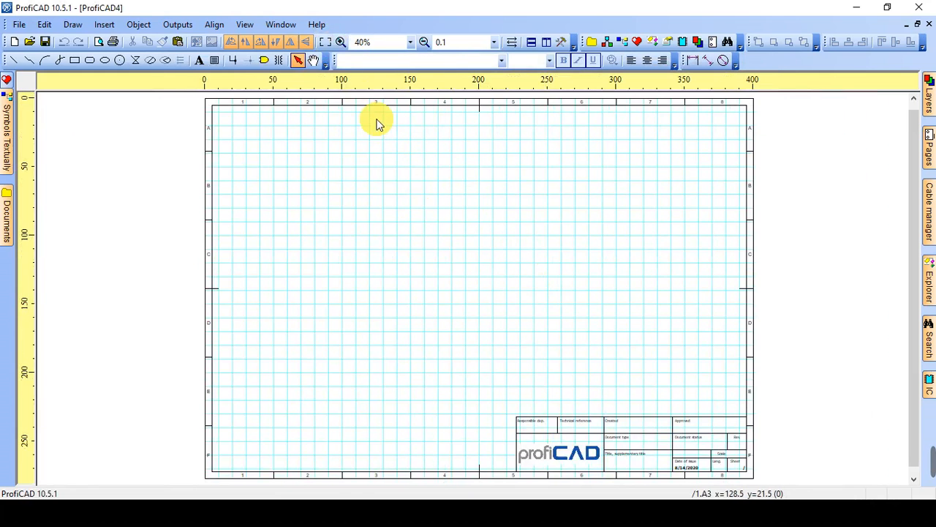
Set the page's predefined printer paper to A4 (297 x 210 mm).
{"action": "right_click", "coordinate": [354, 229]}
{"action": "left_click", "coordinate": [425, 308]}
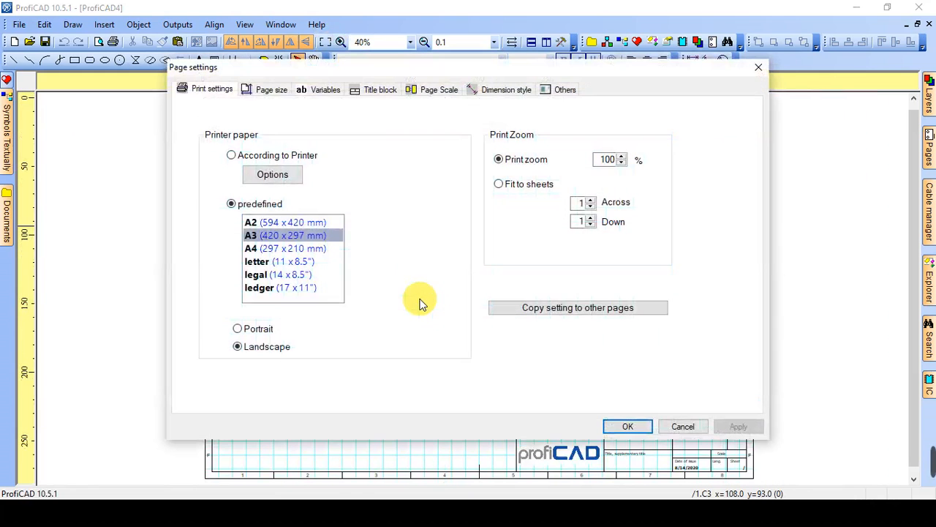
{"action": "left_click", "coordinate": [322, 248]}
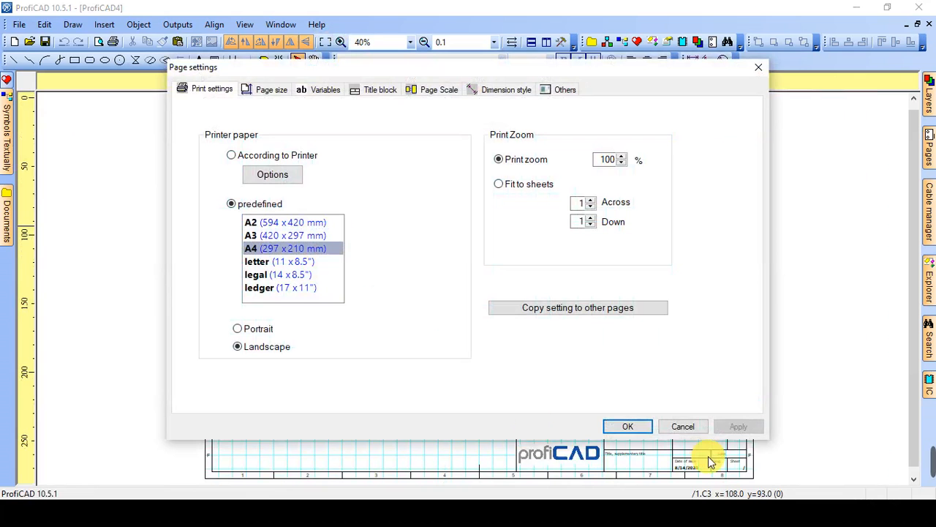
{"action": "left_click", "coordinate": [641, 426]}
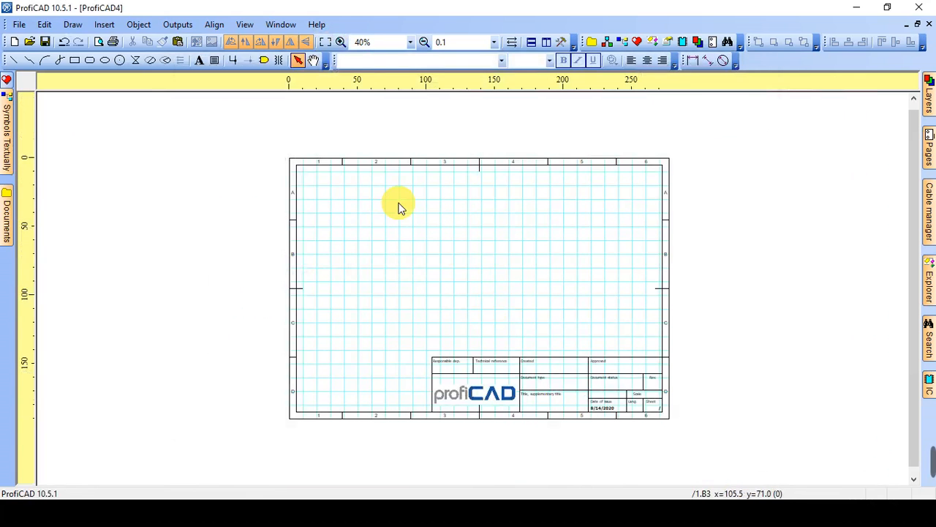
{"action": "left_click", "coordinate": [325, 42]}
Turn the document's title block by 90° in the document options.
{"action": "right_click", "coordinate": [461, 212]}
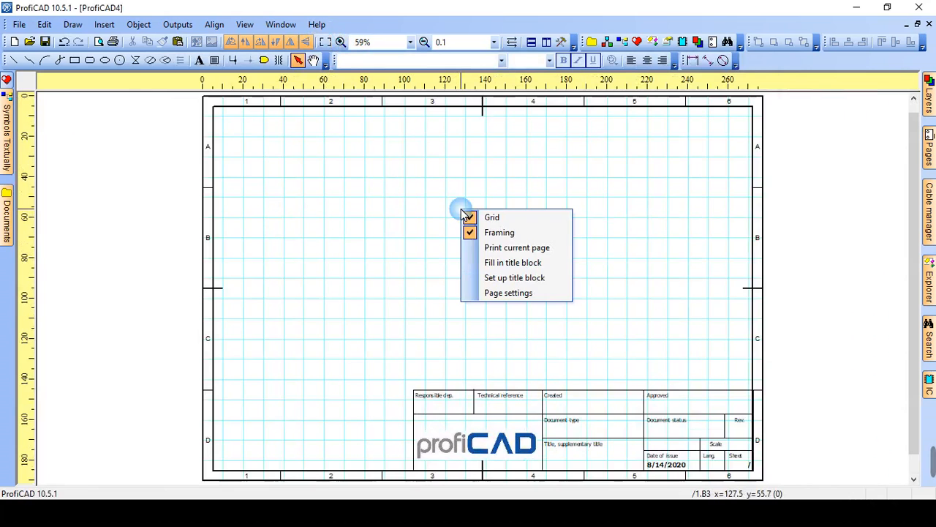
{"action": "left_click", "coordinate": [515, 265]}
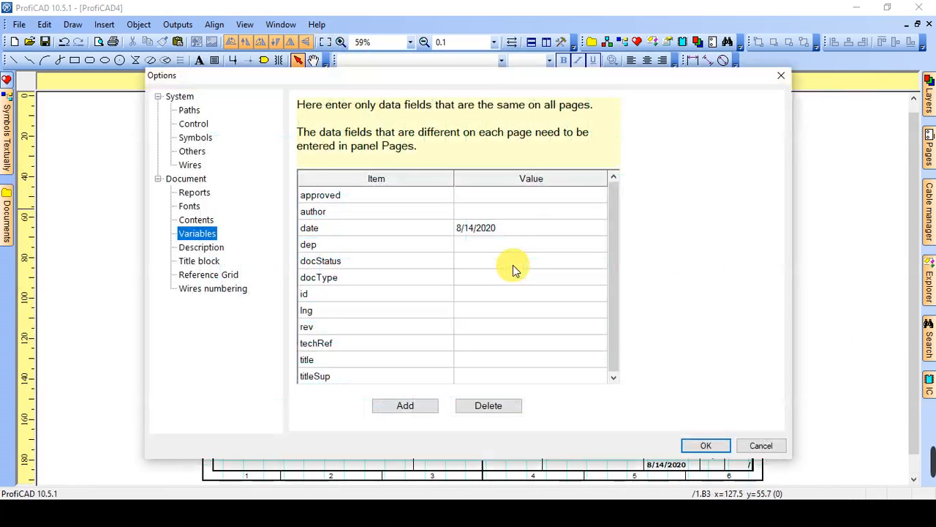
{"action": "left_click", "coordinate": [209, 193]}
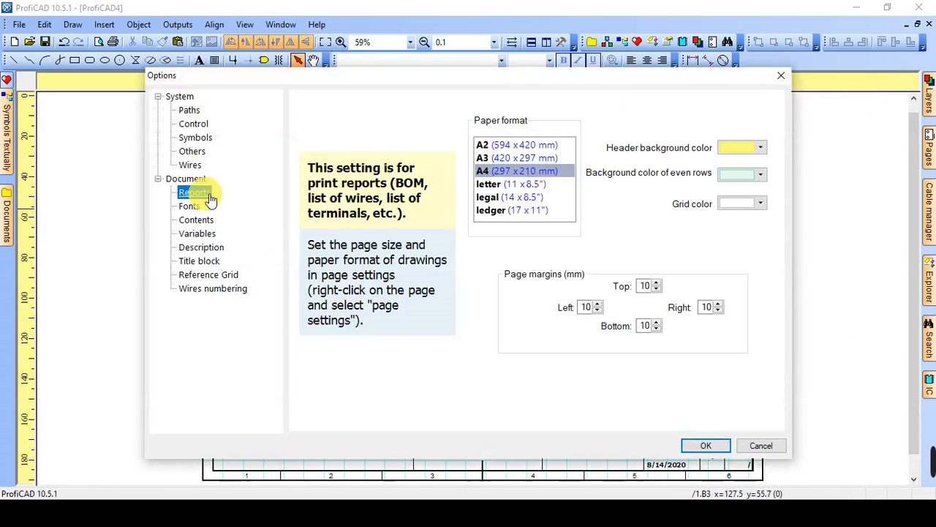
{"action": "left_click", "coordinate": [213, 261]}
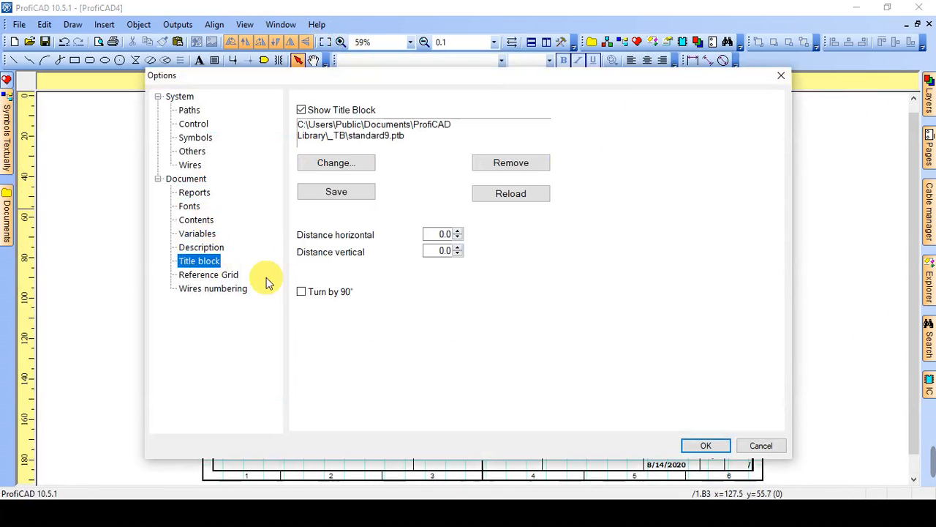
{"action": "left_click", "coordinate": [301, 292]}
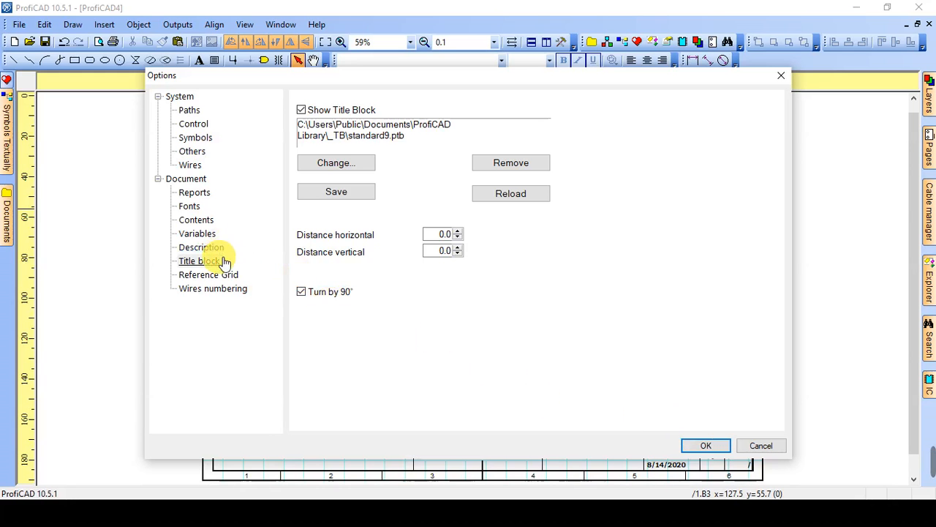
{"action": "left_click", "coordinate": [702, 446]}
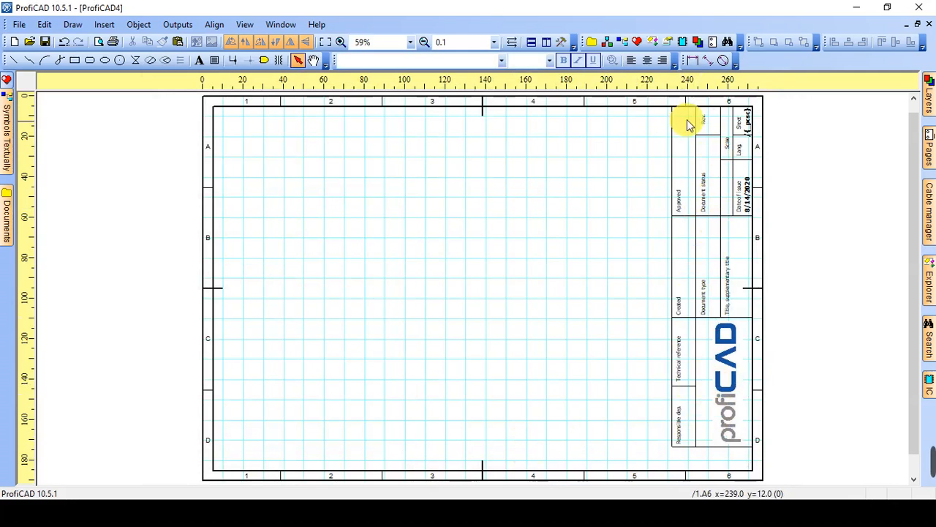
Enter the author's full name as the value of the author variable for the document's title block.
{"action": "right_click", "coordinate": [288, 174]}
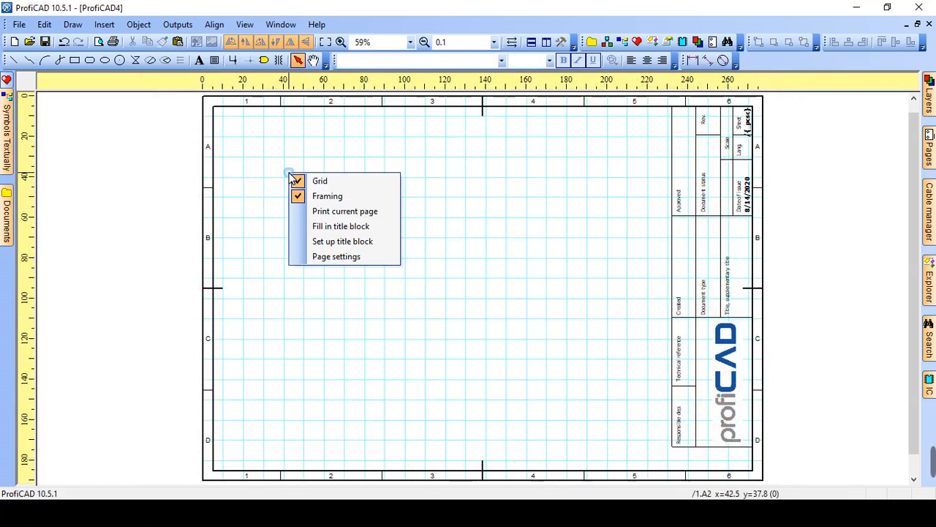
{"action": "left_click", "coordinate": [336, 227]}
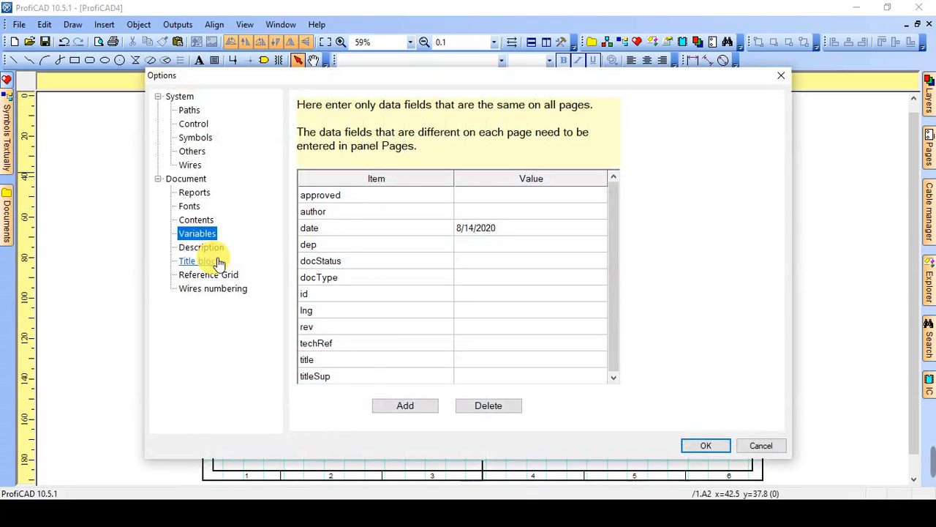
{"action": "left_click", "coordinate": [197, 261]}
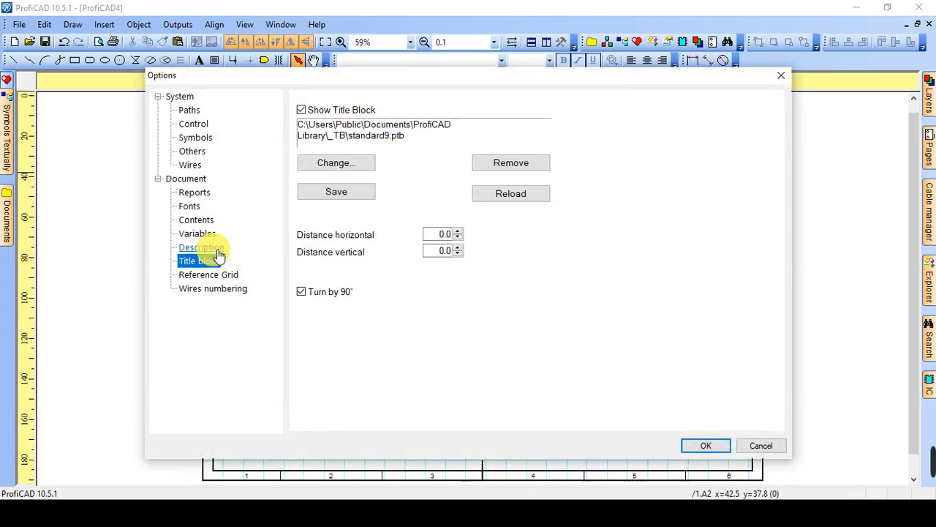
{"action": "left_click", "coordinate": [206, 247]}
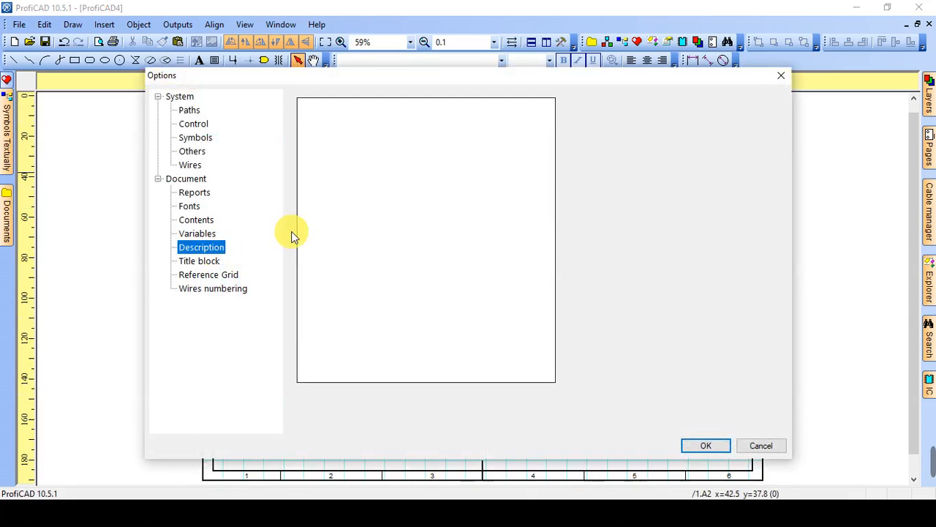
{"action": "left_click", "coordinate": [211, 234]}
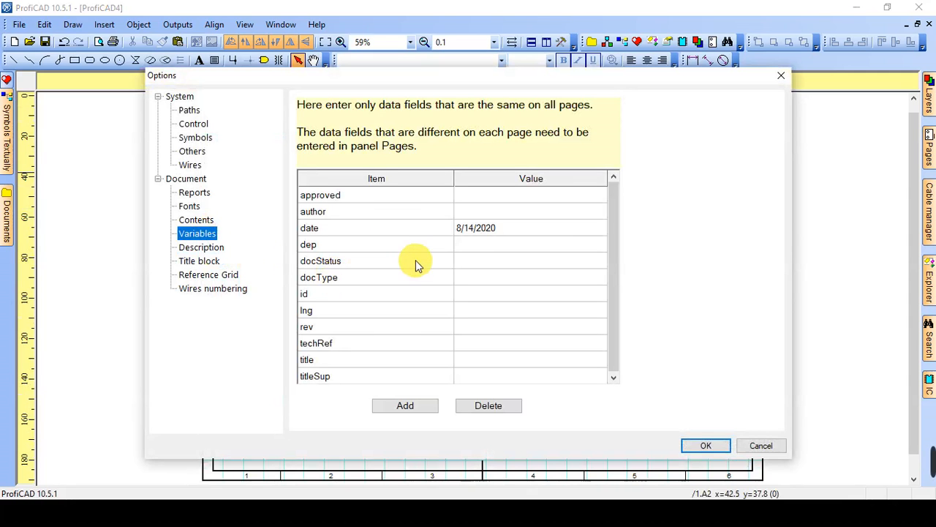
{"action": "left_click", "coordinate": [490, 214]}
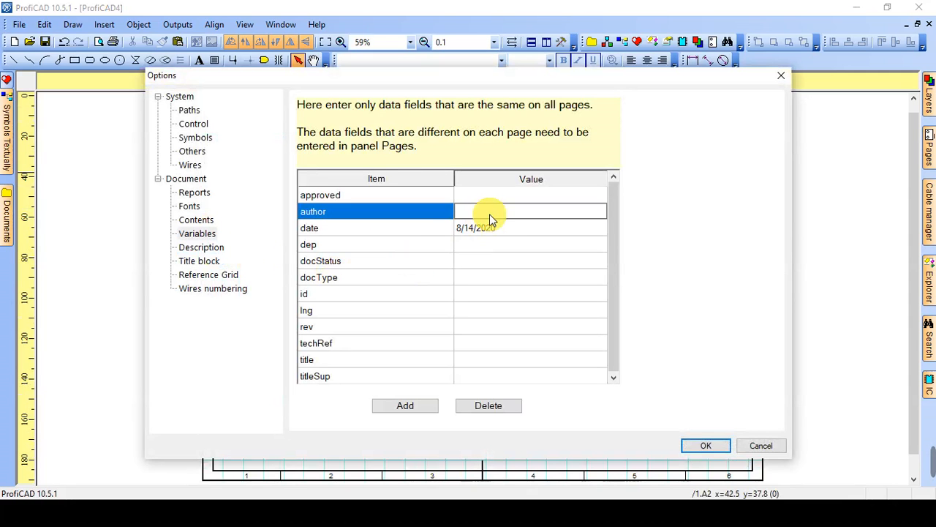
{"action": "type", "text": "Taimoor Zafar"}
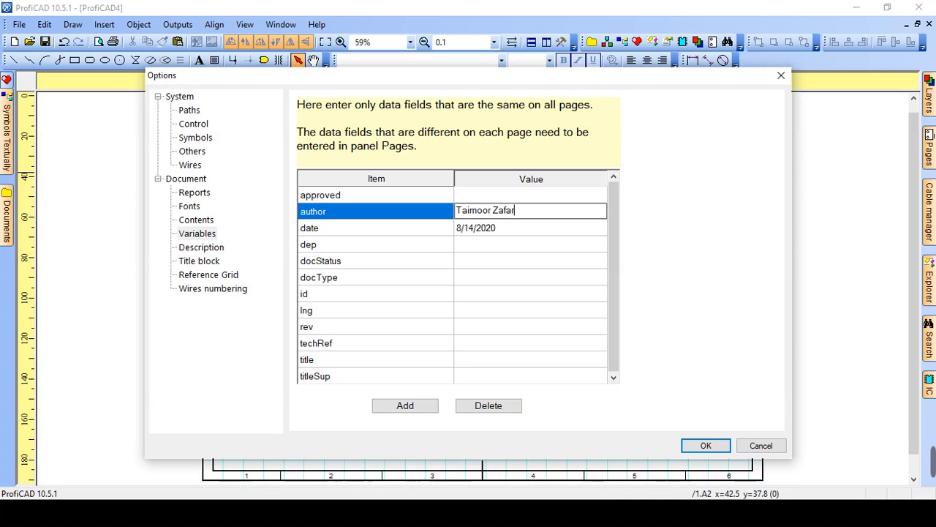
Set the document's dep variable to BEE and its docType variable to Electrical.
{"action": "left_click", "coordinate": [477, 246]}
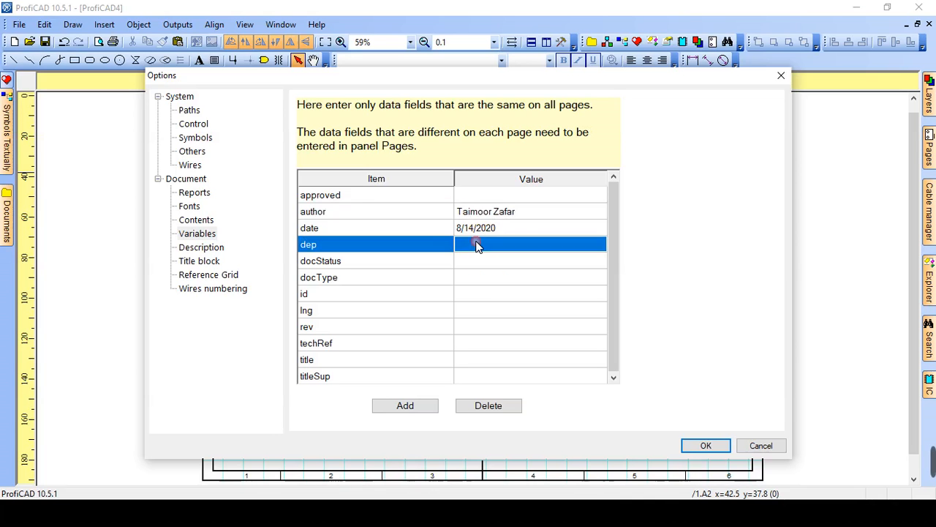
{"action": "type", "text": "BEE"}
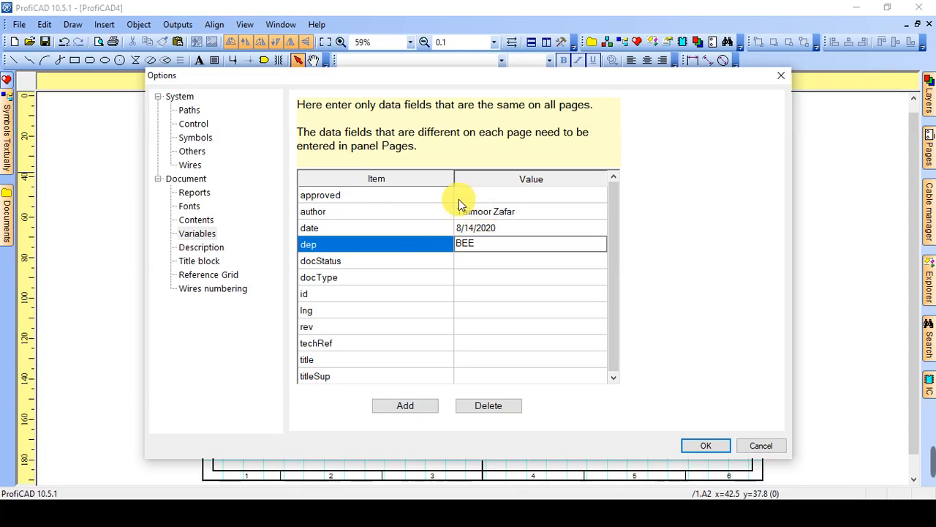
{"action": "left_click", "coordinate": [473, 281]}
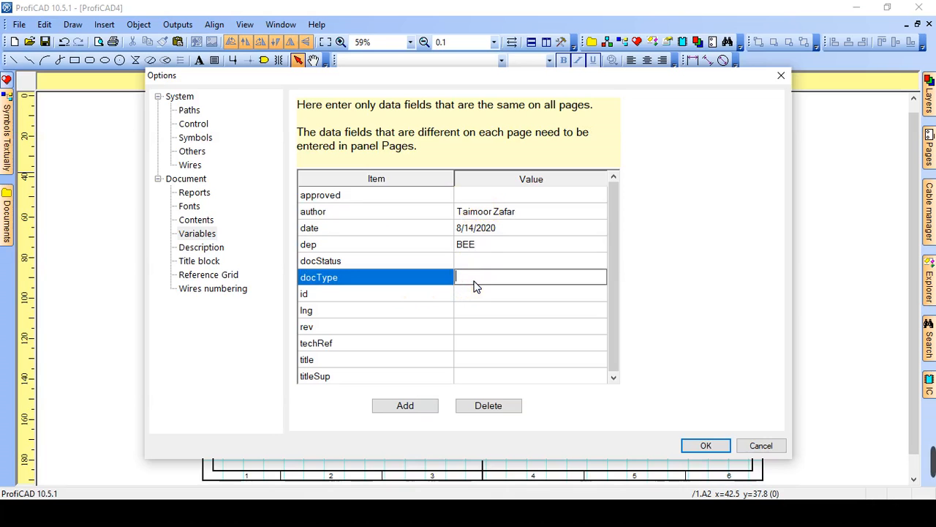
{"action": "type", "text": "F"}
{"action": "mouse_move", "coordinate": [934, 460]}
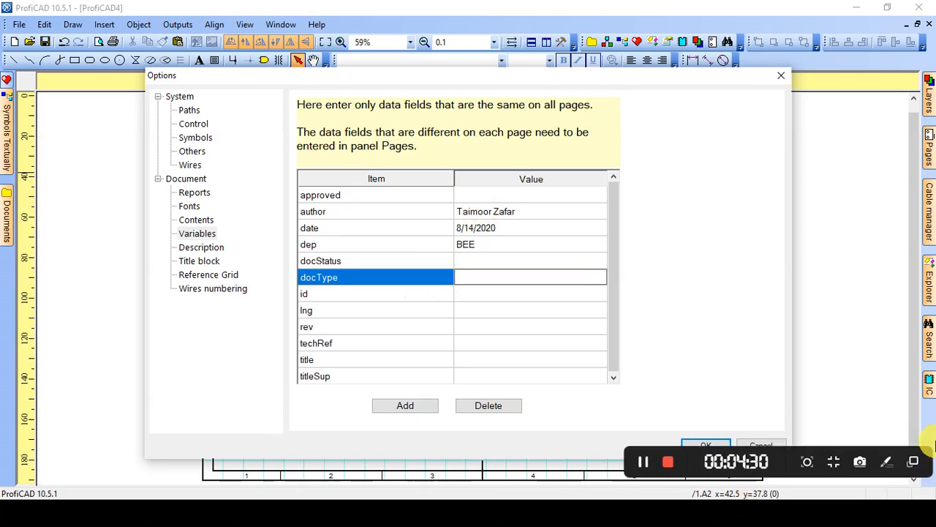
{"action": "left_click", "coordinate": [637, 460]}
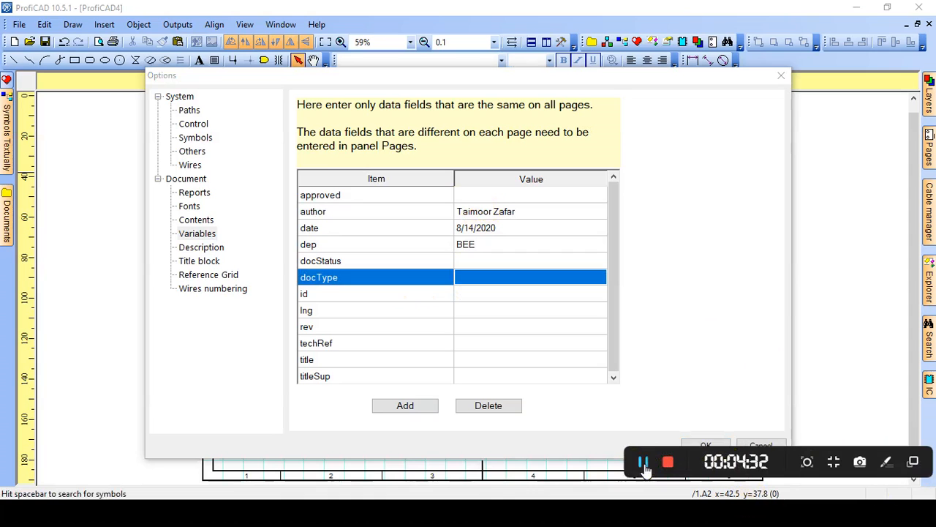
{"action": "left_click", "coordinate": [507, 284]}
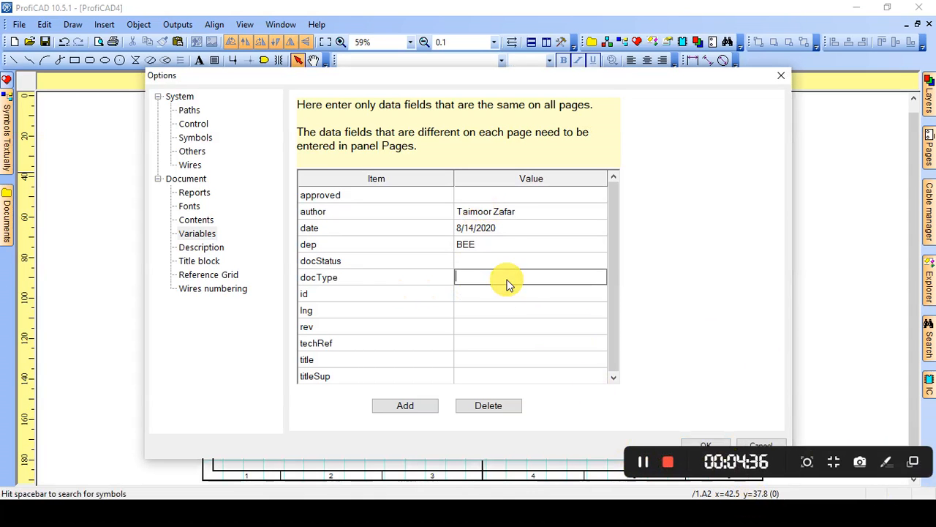
{"action": "type", "text": "Electrical"}
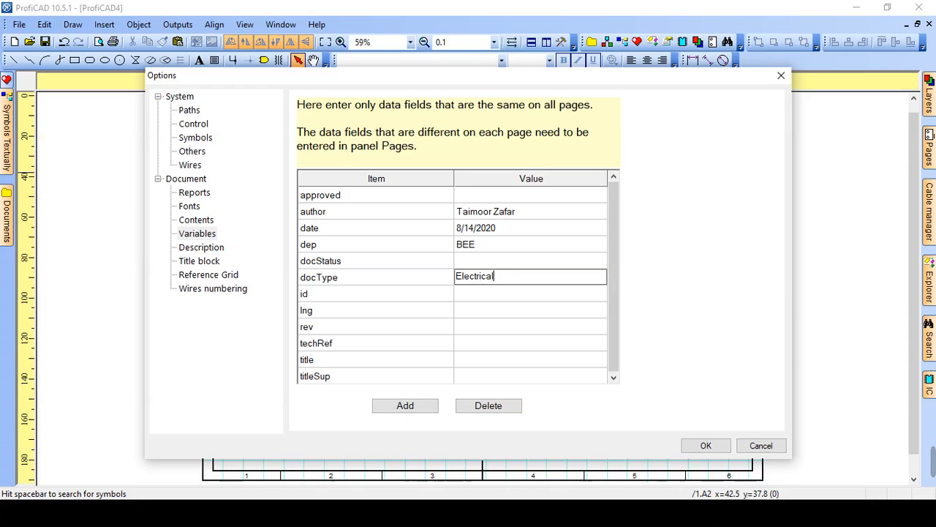
{"action": "key", "text": "Return"}
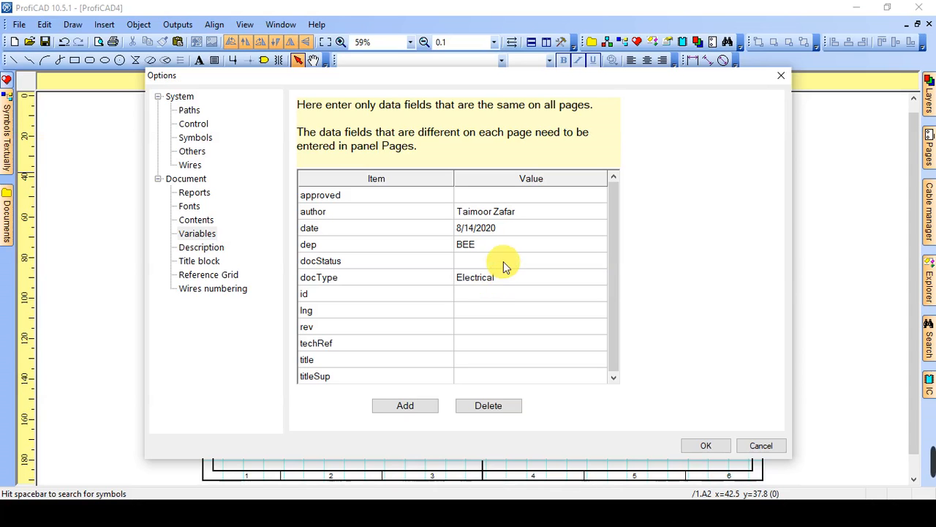
Set the document's docStatus variable to Practice.
{"action": "left_click", "coordinate": [503, 262]}
{"action": "type", "text": "P"}
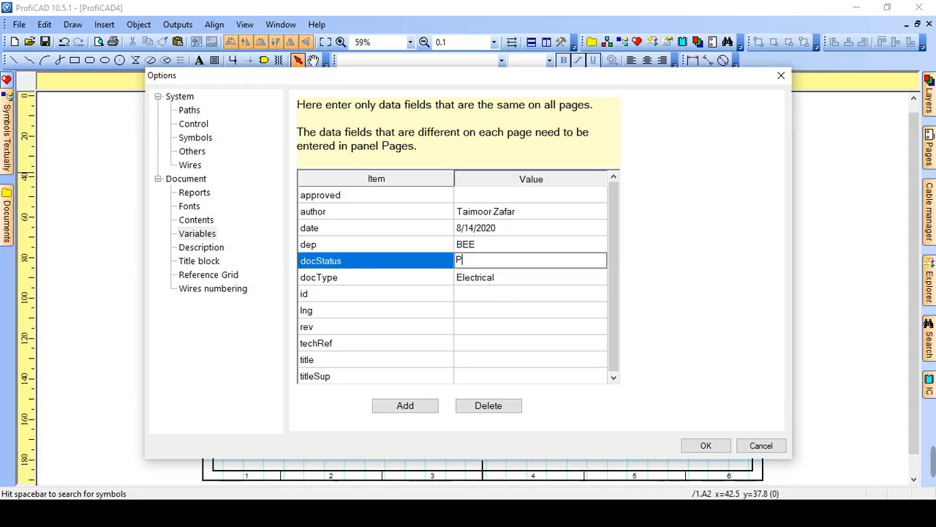
{"action": "type", "text": "ractice"}
{"action": "key", "text": "Return"}
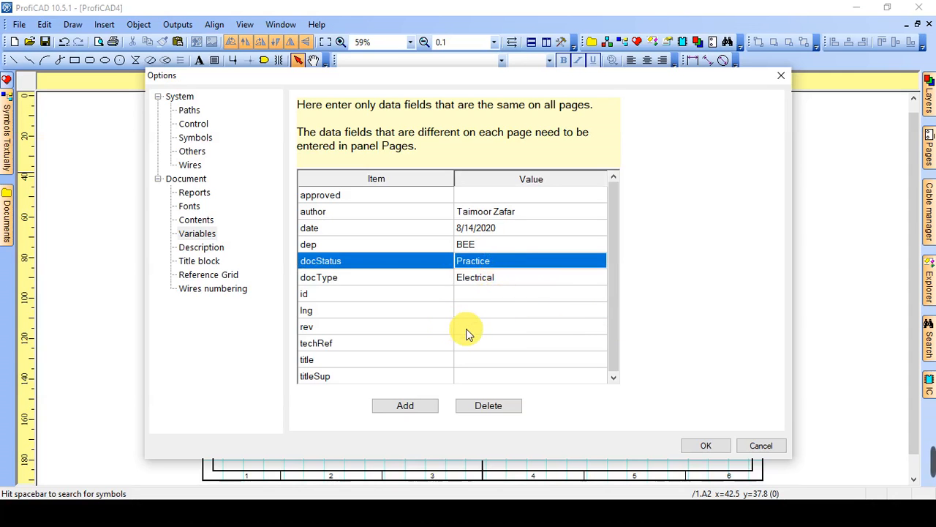
Set the document's title variable to Electrical Plan and apply the variables to the title block.
{"action": "left_click", "coordinate": [484, 362]}
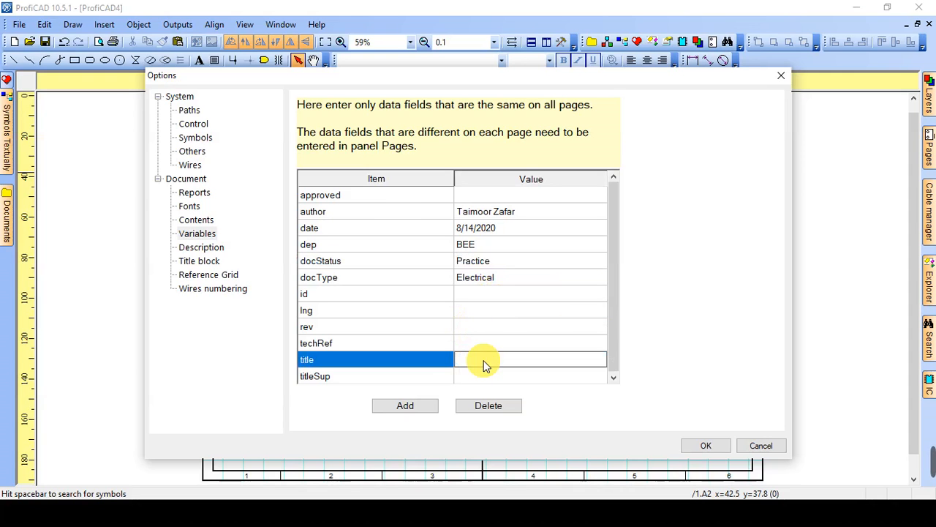
{"action": "type", "text": "Electrical Plan"}
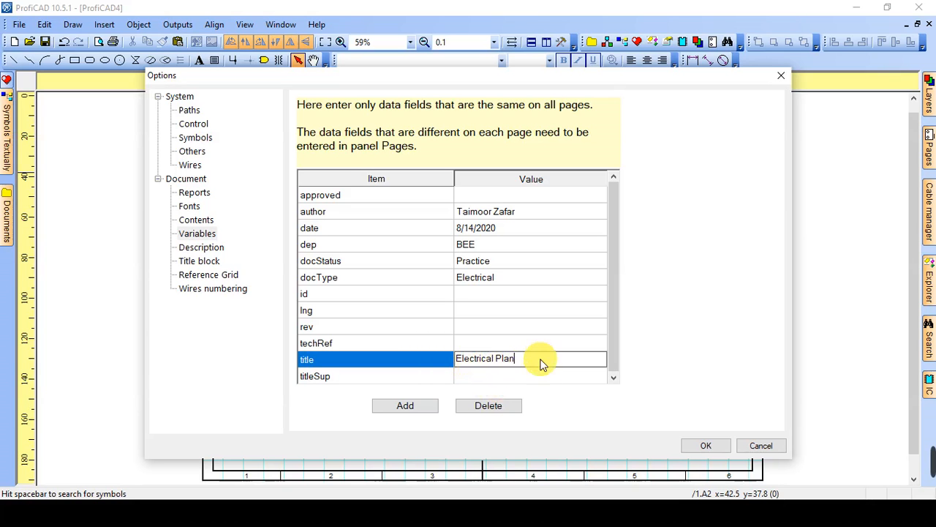
{"action": "left_click", "coordinate": [613, 377]}
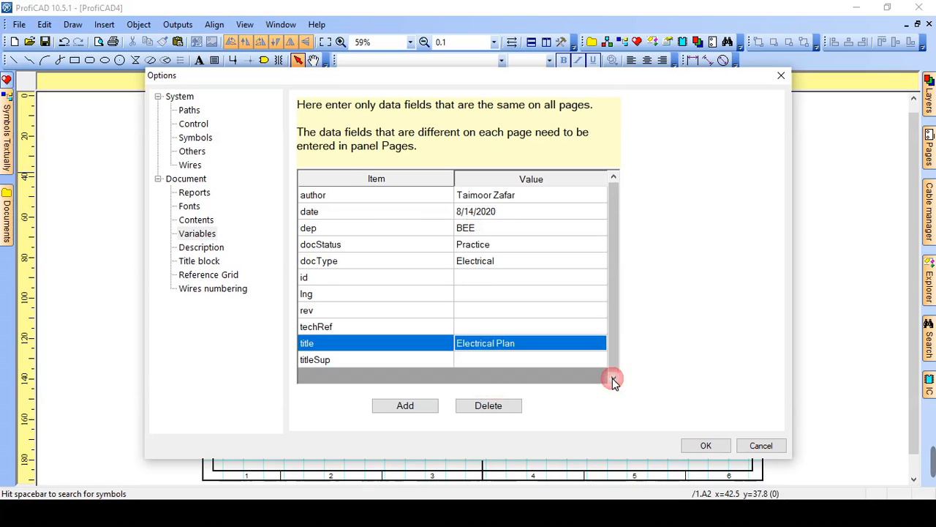
{"action": "left_click", "coordinate": [710, 446]}
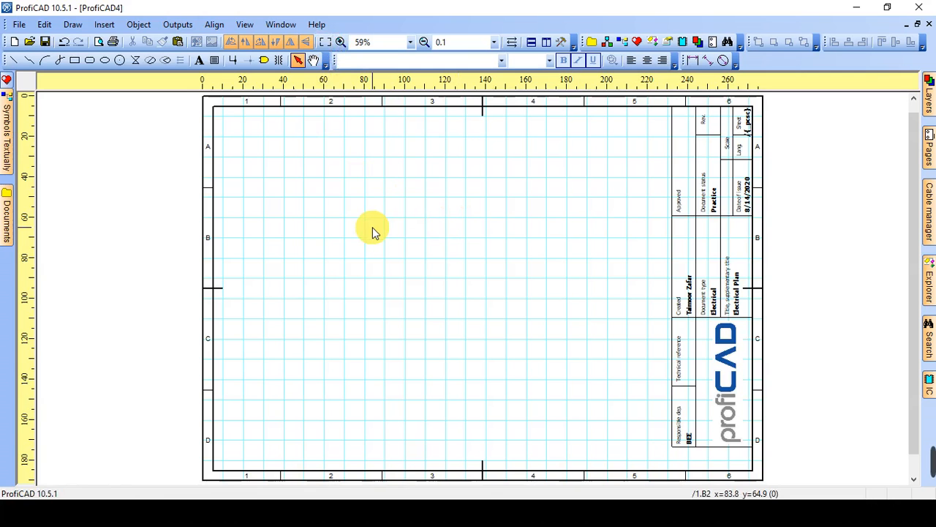
Switch to Nitro Pro, view the practice living room electrical plan on page 64, and return to ProfiCAD.
{"action": "key", "text": "alt+Tab"}
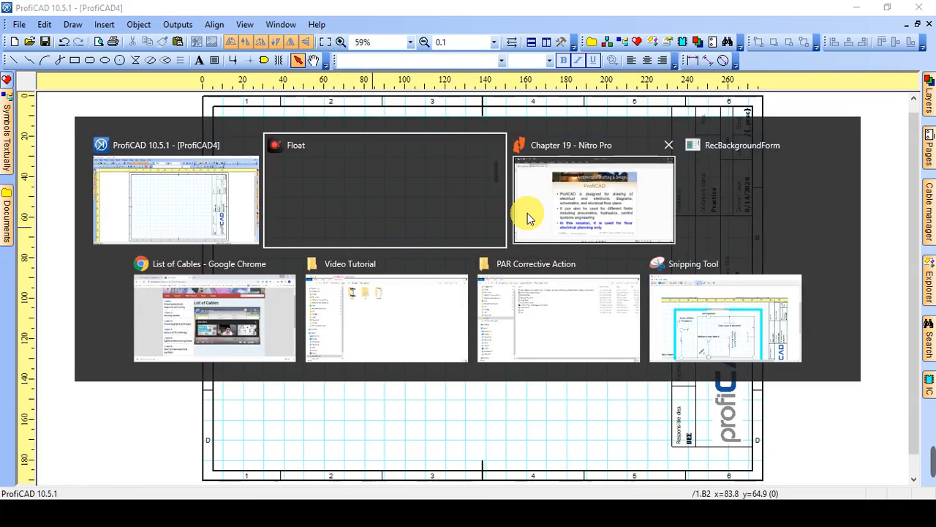
{"action": "left_click", "coordinate": [528, 217]}
{"action": "scroll", "coordinate": [528, 217], "scroll_direction": "down", "scroll_amount": 1}
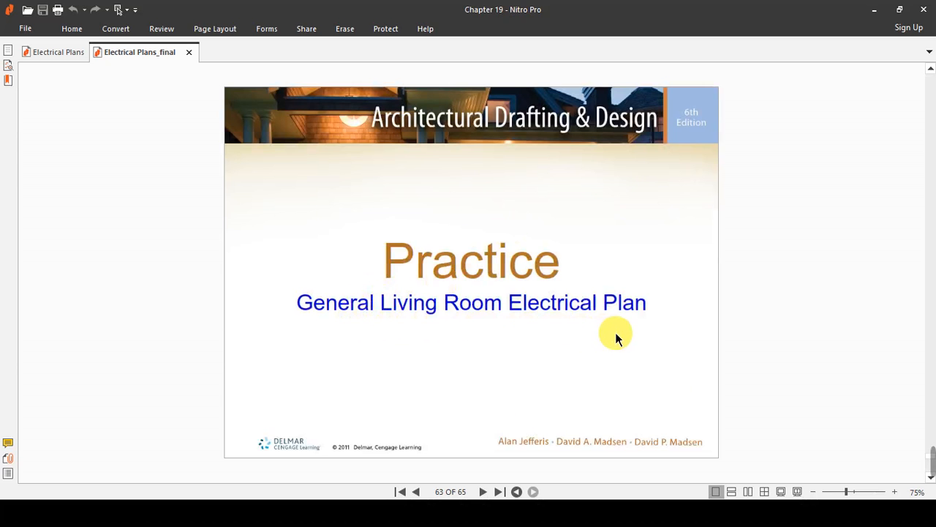
{"action": "scroll", "coordinate": [616, 334], "scroll_direction": "down", "scroll_amount": 1}
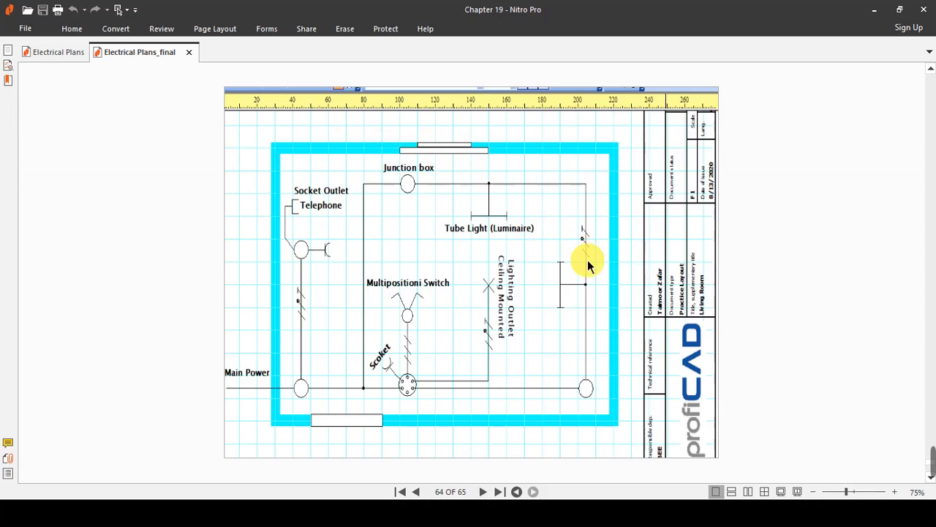
{"action": "key", "text": "alt+Tab"}
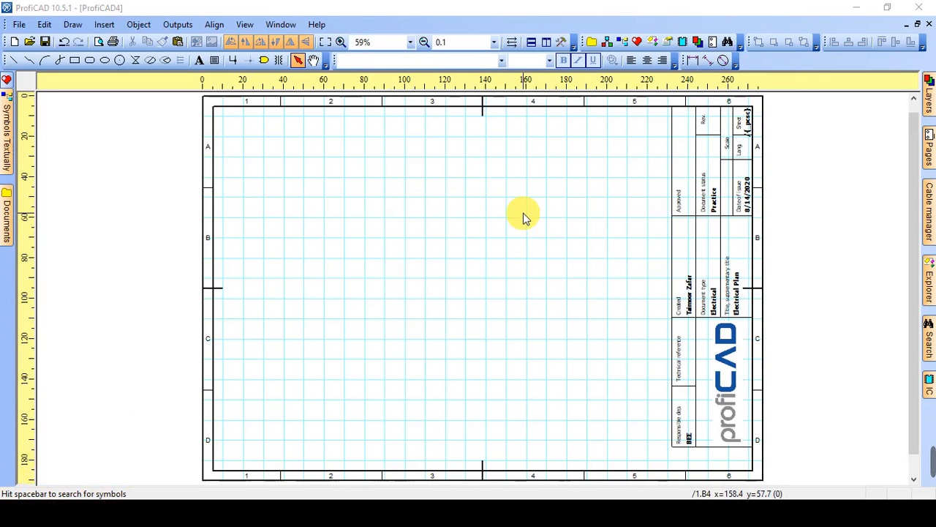
Search the symbols for "switch 3" and try placing and moving the manually operated switch 3P on the drawing.
{"action": "key", "text": "space"}
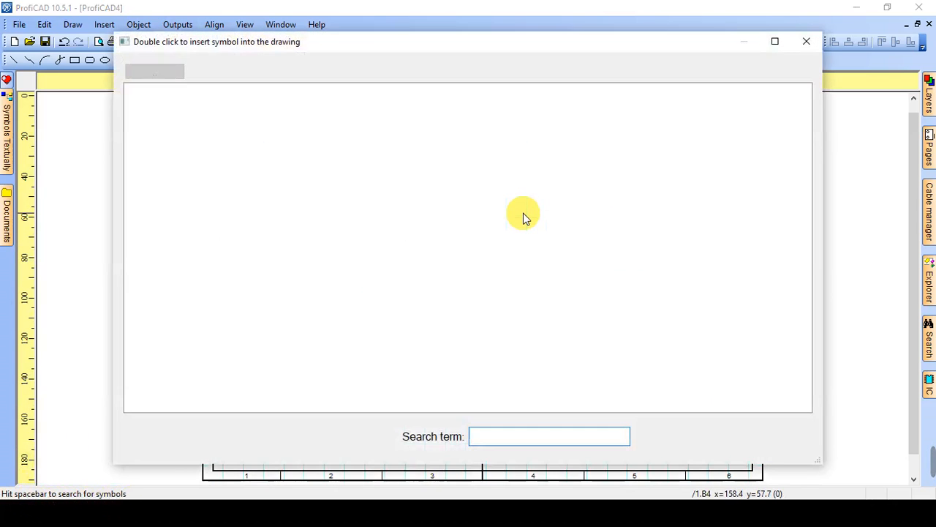
{"action": "left_click", "coordinate": [550, 446]}
{"action": "type", "text": "switch"}
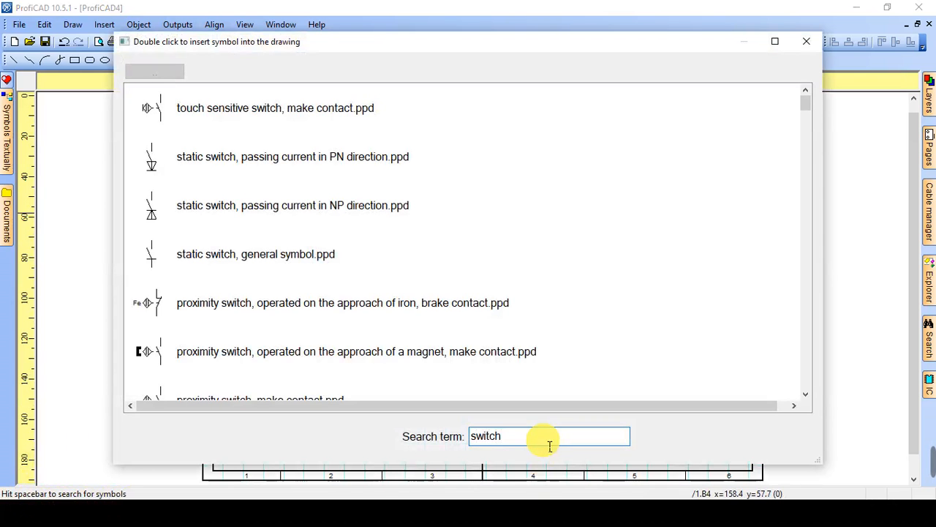
{"action": "type", "text": " 3"}
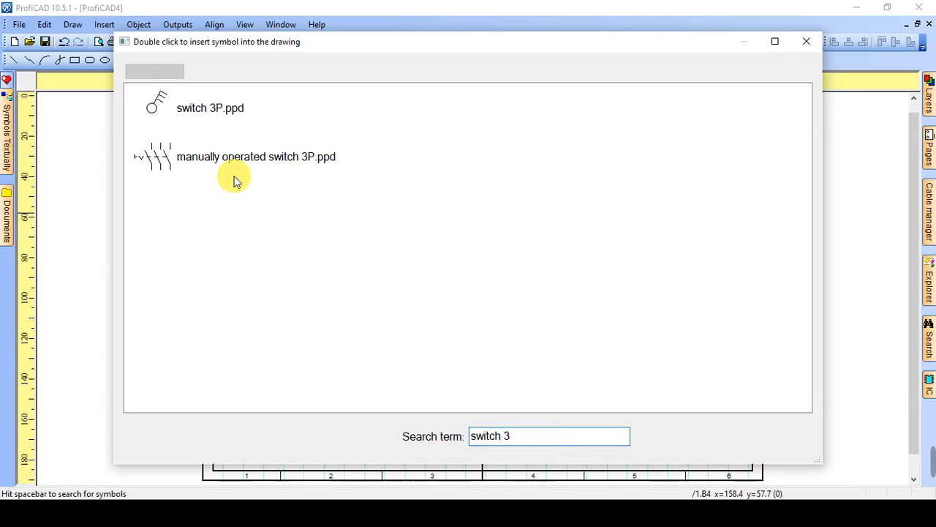
{"action": "double_click", "coordinate": [171, 168]}
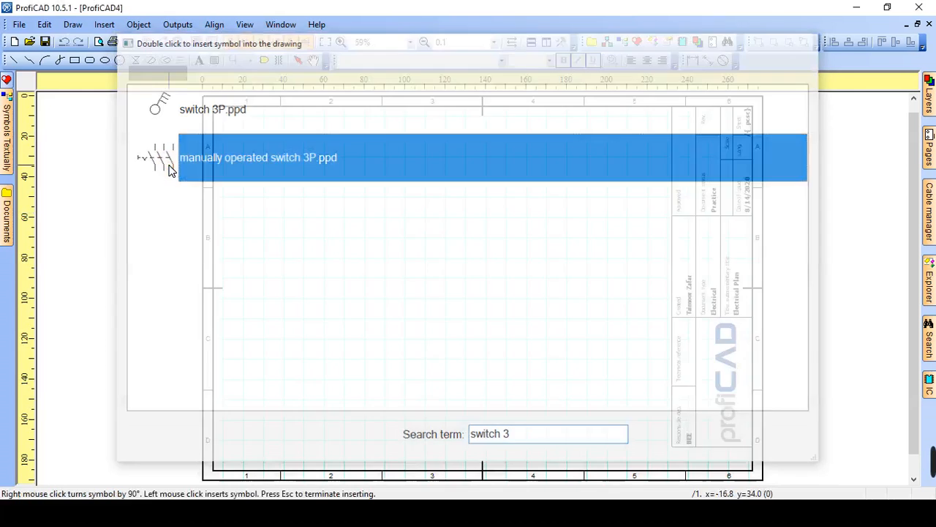
{"action": "left_click", "coordinate": [302, 184]}
{"action": "left_click_drag", "start_coordinate": [302, 184], "coordinate": [407, 192]}
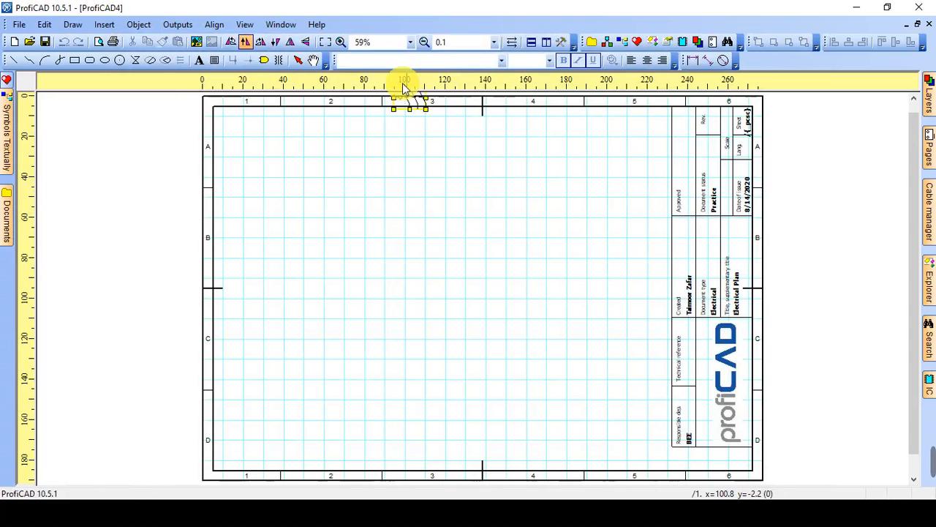
{"action": "key", "text": "Escape"}
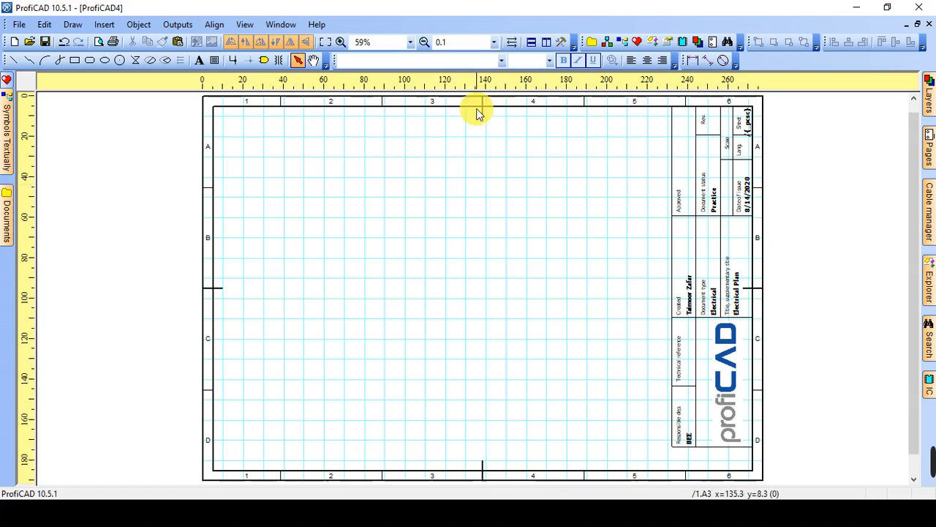
Set the drawing's grid step for placing and moving objects to 10.0.
{"action": "left_click", "coordinate": [494, 42]}
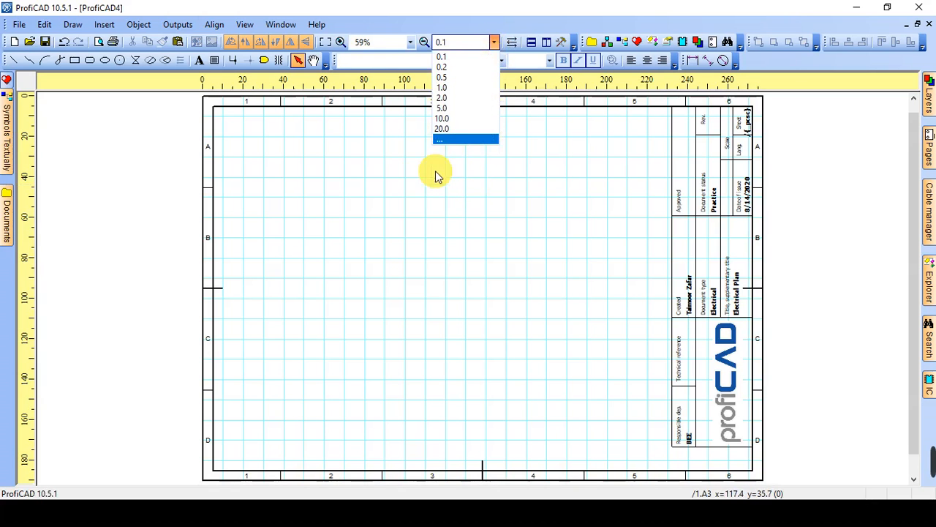
{"action": "left_click", "coordinate": [432, 28]}
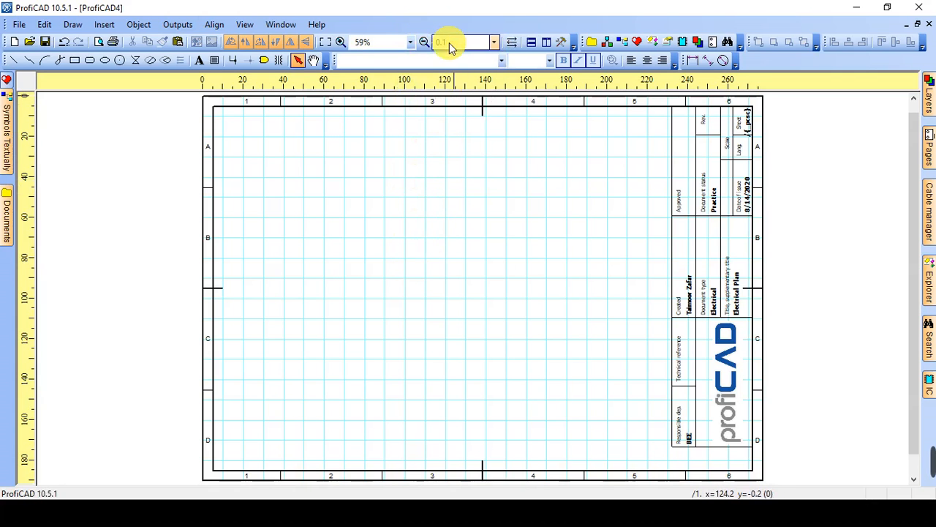
{"action": "left_click", "coordinate": [496, 44]}
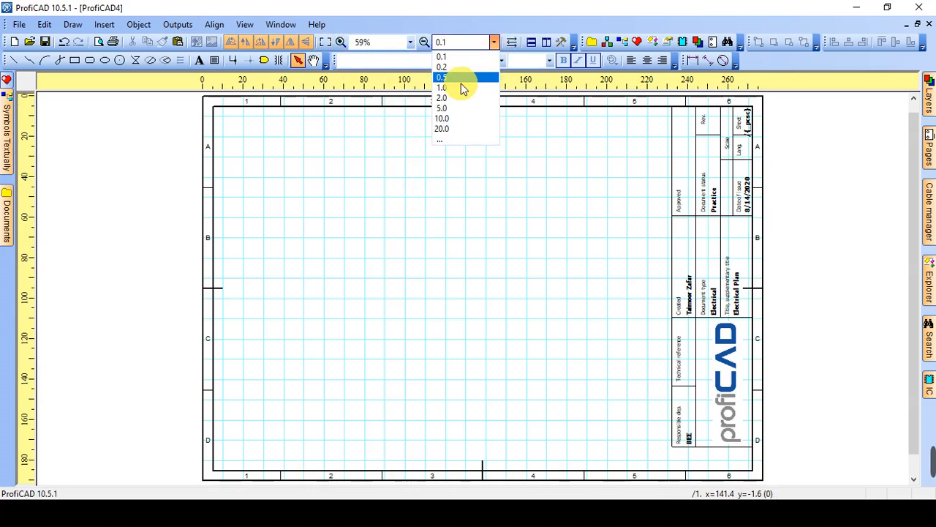
{"action": "left_click", "coordinate": [471, 117]}
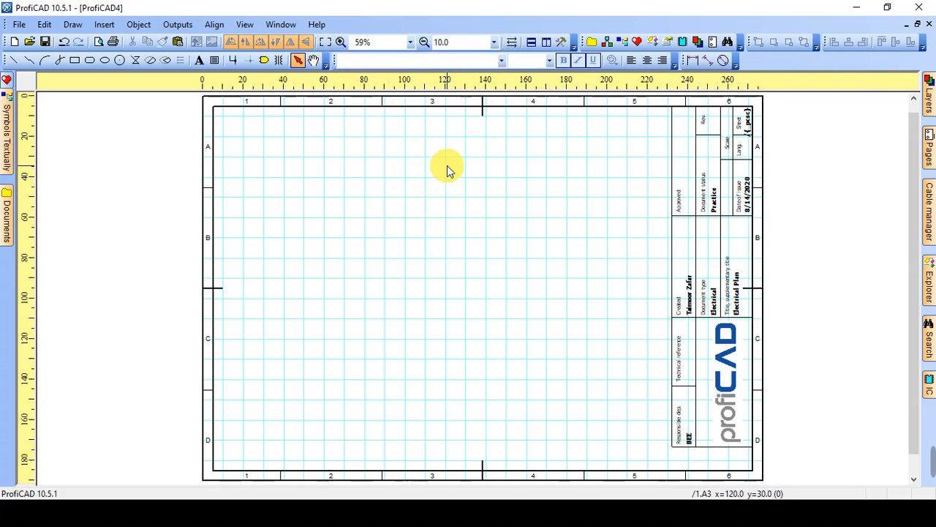
{"action": "left_click", "coordinate": [494, 43]}
{"action": "left_click", "coordinate": [466, 117]}
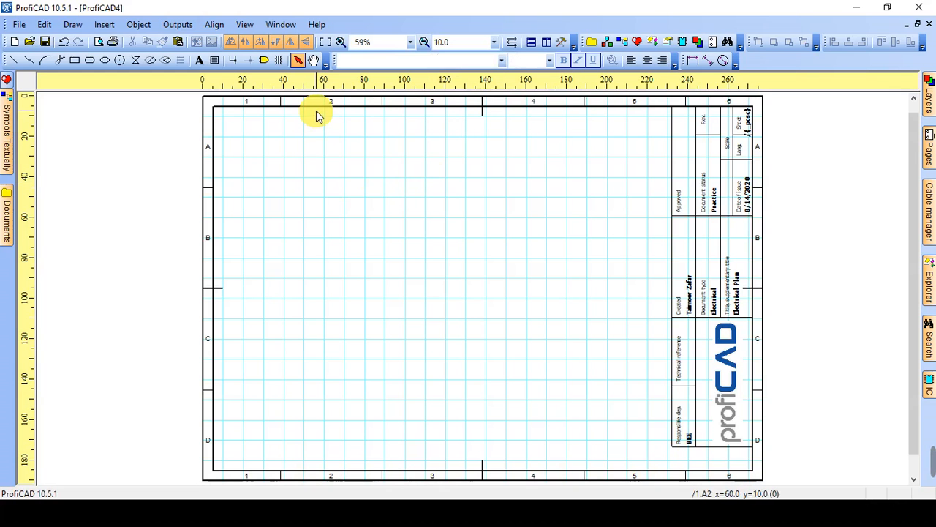
Search the symbols for "switch 3" and insert the manually operated switch 3P at about x=80, y=50.
{"action": "double_click", "coordinate": [334, 206]}
{"action": "type", "text": "s"}
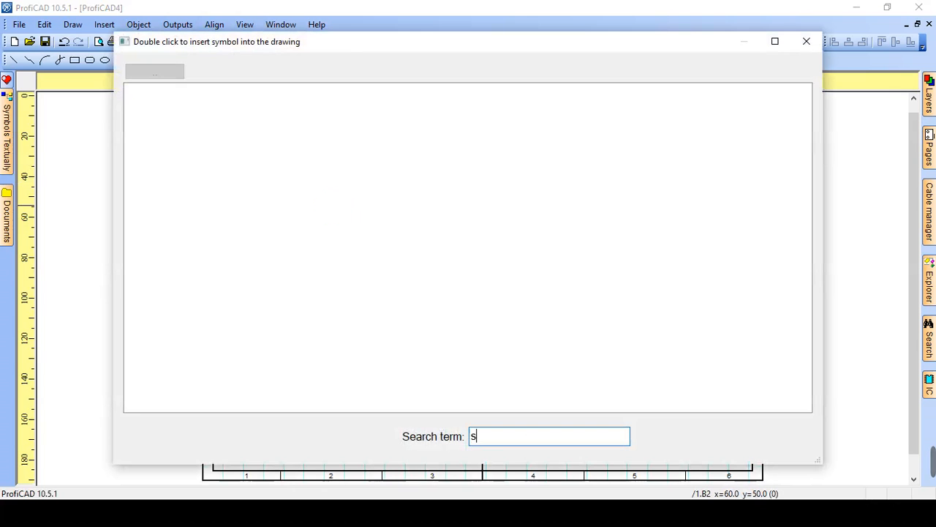
{"action": "type", "text": "witch"}
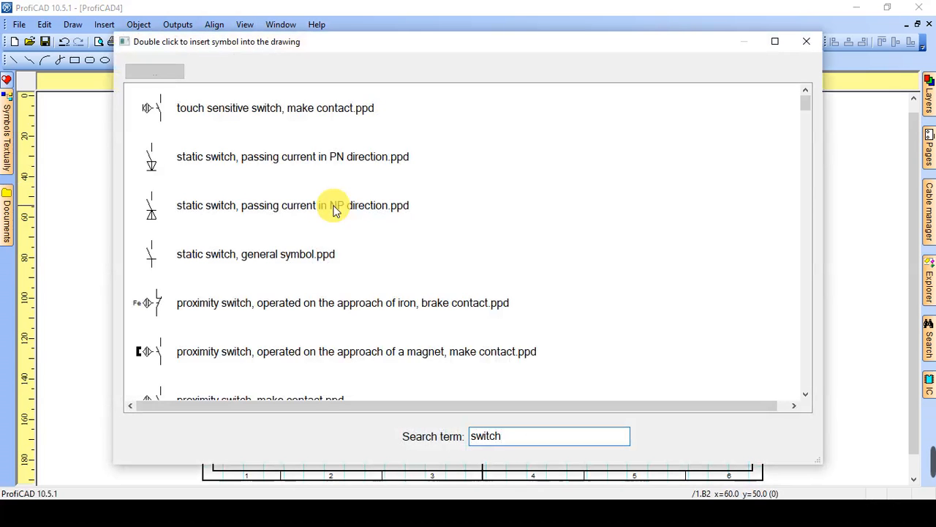
{"action": "type", "text": " 3"}
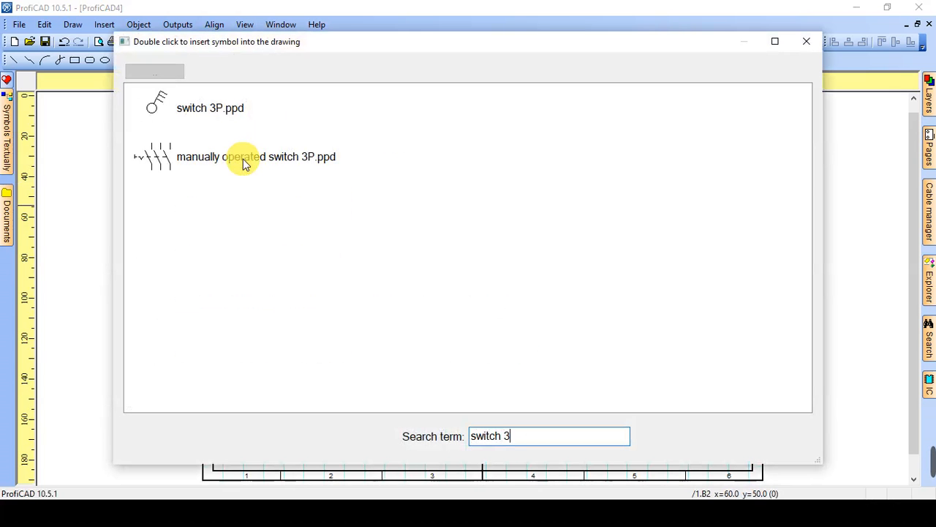
{"action": "double_click", "coordinate": [244, 162]}
{"action": "left_click", "coordinate": [366, 196]}
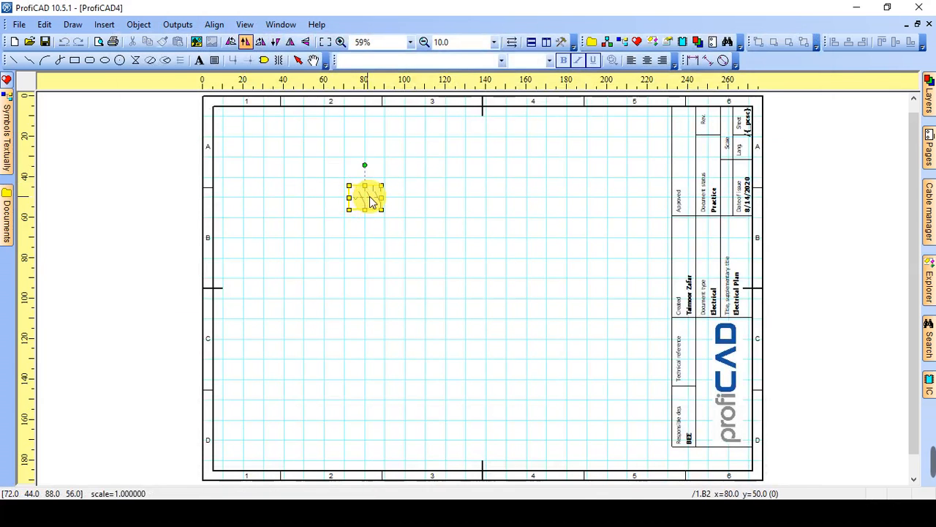
Move the inserted switch symbol to about x=90, y=40 and rotate it by 90° twice.
{"action": "left_click_drag", "start_coordinate": [371, 202], "coordinate": [393, 180]}
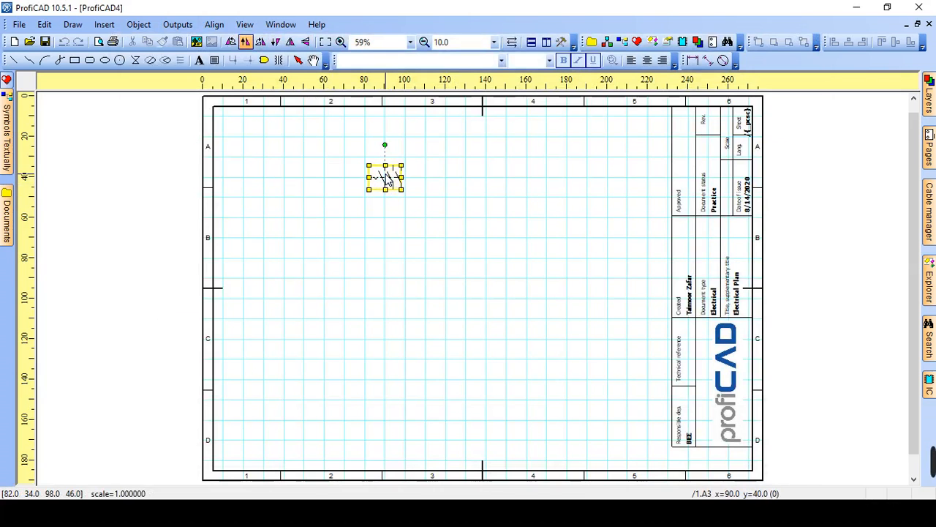
{"action": "key", "text": "ctrl+l"}
{"action": "key", "text": "ctrl+l"}
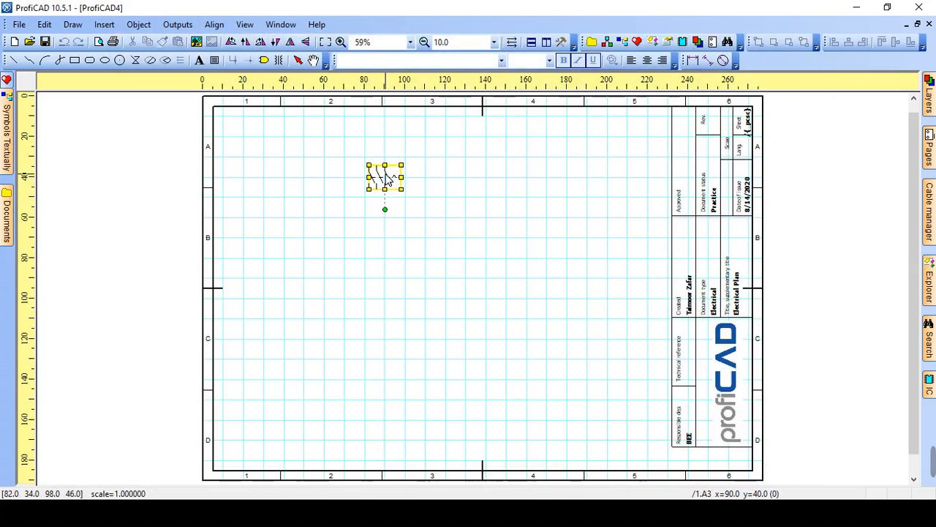
Rotate the switch symbol by another 90° and try placing a copy of it at about x=120, y=40.
{"action": "key", "text": "ctrl+r"}
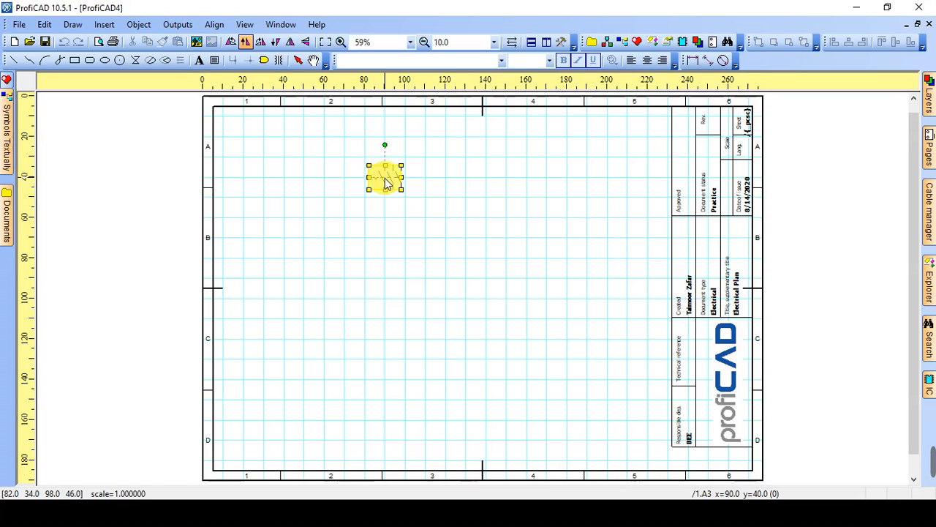
{"action": "left_click_drag", "start_coordinate": [387, 181], "coordinate": [441, 192], "text": "ctrl"}
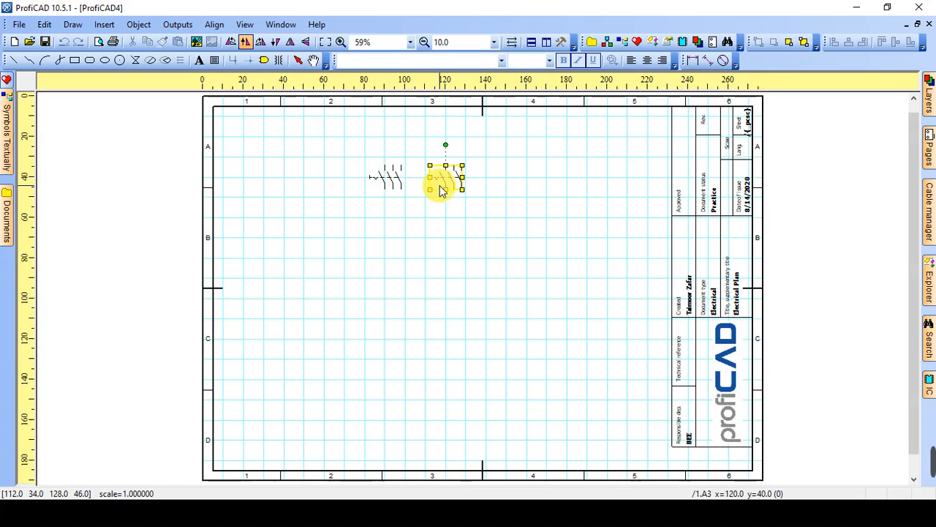
{"action": "key", "text": "ctrl+z"}
Flip the switch symbol horizontally and back, and try the same with a vertical flip.
{"action": "left_click", "coordinate": [386, 182]}
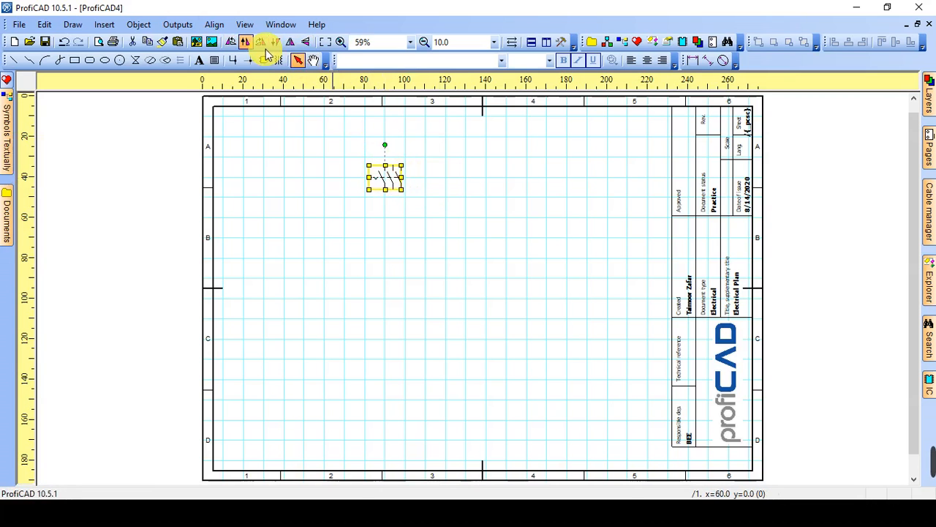
{"action": "left_click", "coordinate": [307, 44]}
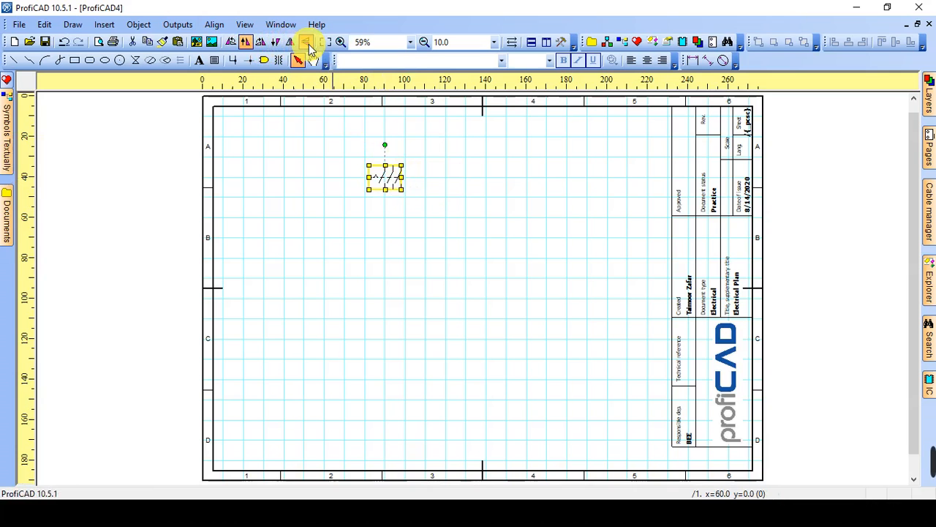
{"action": "left_click", "coordinate": [307, 44]}
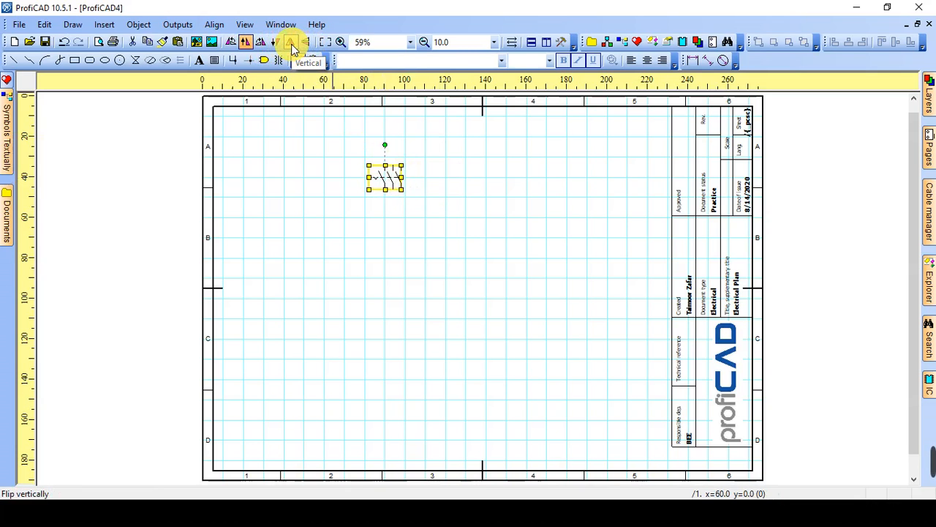
{"action": "left_click", "coordinate": [291, 44]}
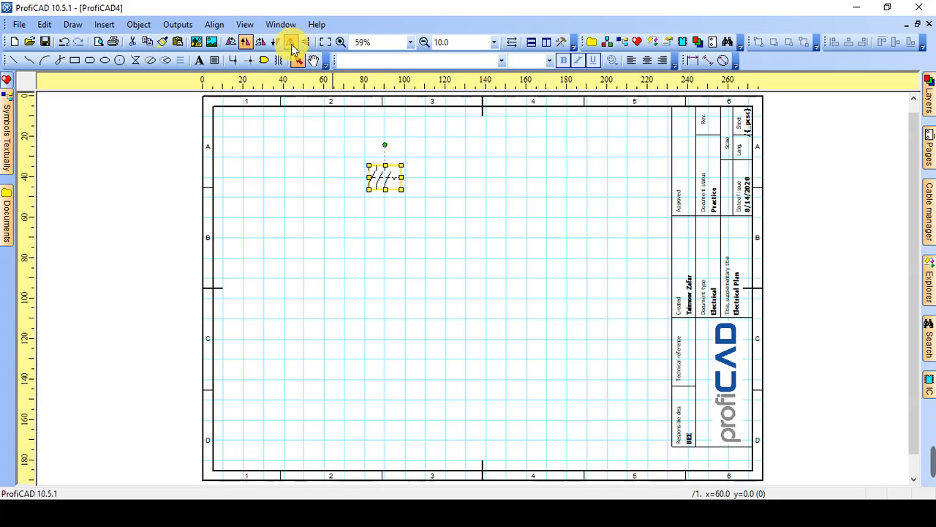
{"action": "left_click", "coordinate": [291, 44]}
{"action": "left_click", "coordinate": [412, 260]}
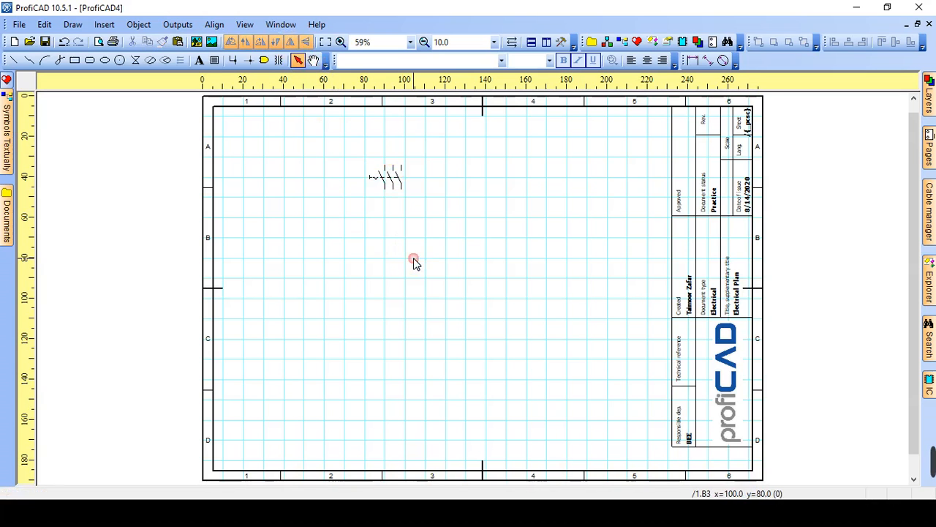
Open the switch symbol's properties and set its X position to 1500.
{"action": "double_click", "coordinate": [389, 181]}
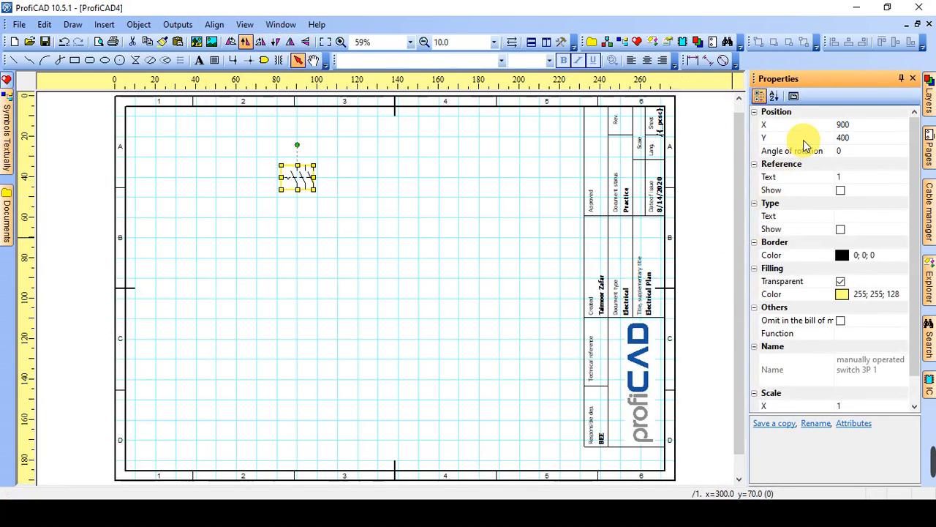
{"action": "left_click", "coordinate": [866, 125]}
{"action": "double_click", "coordinate": [852, 125]}
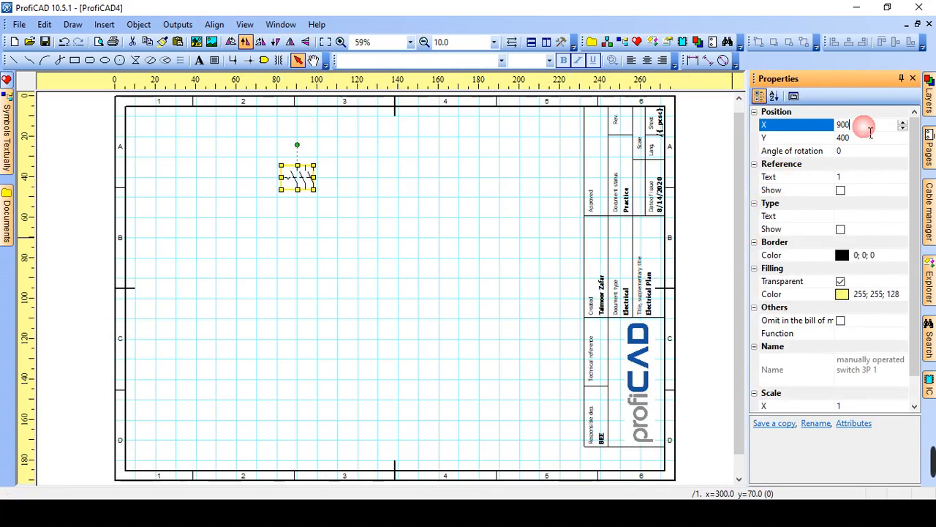
{"action": "left_click", "coordinate": [870, 133]}
{"action": "type", "text": "15"}
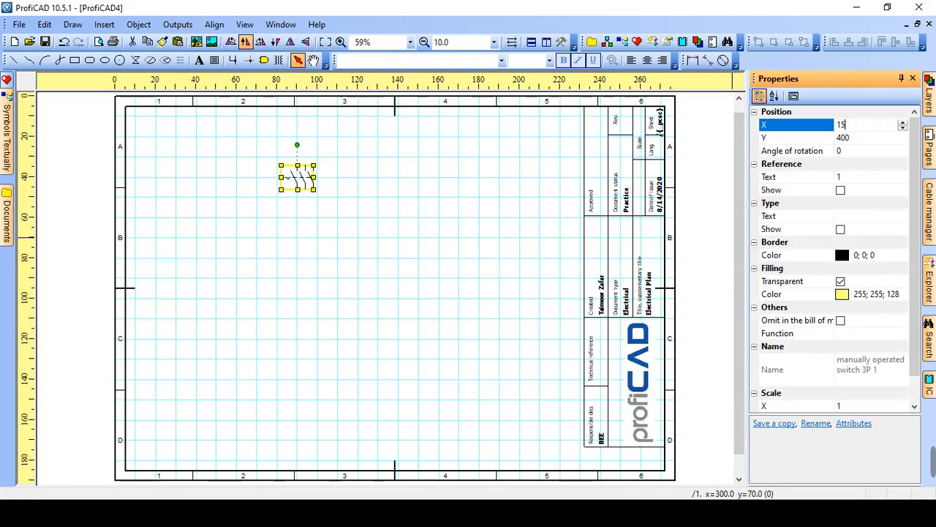
{"action": "type", "text": "00"}
{"action": "left_click", "coordinate": [865, 130]}
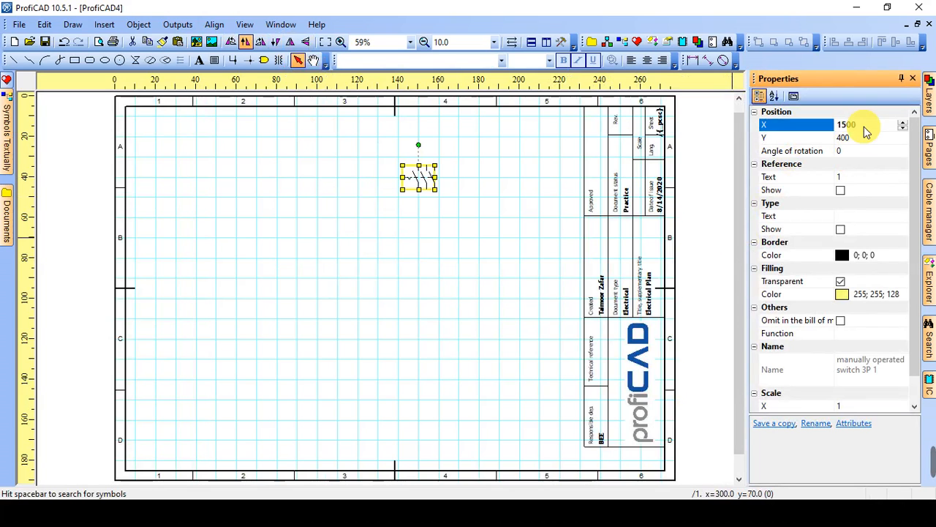
Set the switch symbol's X position back to 900.
{"action": "double_click", "coordinate": [865, 128]}
{"action": "type", "text": "900"}
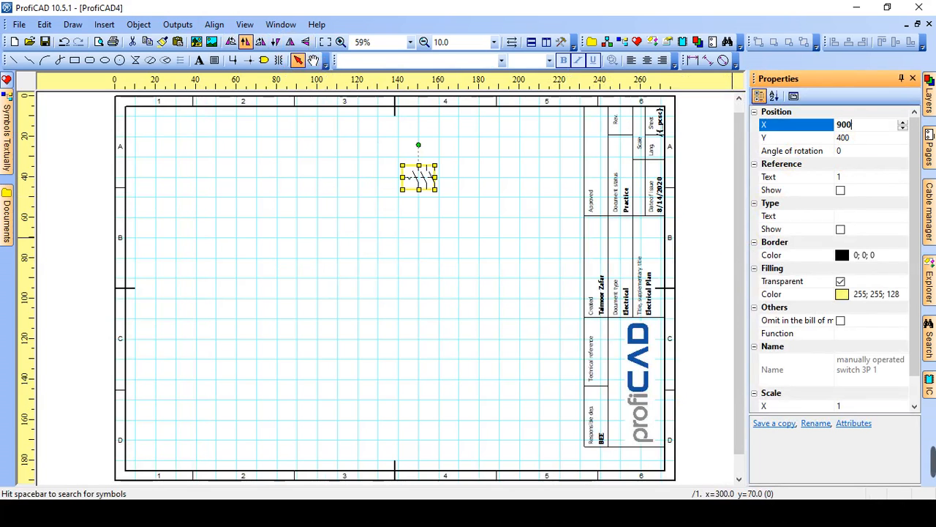
{"action": "left_click", "coordinate": [859, 130]}
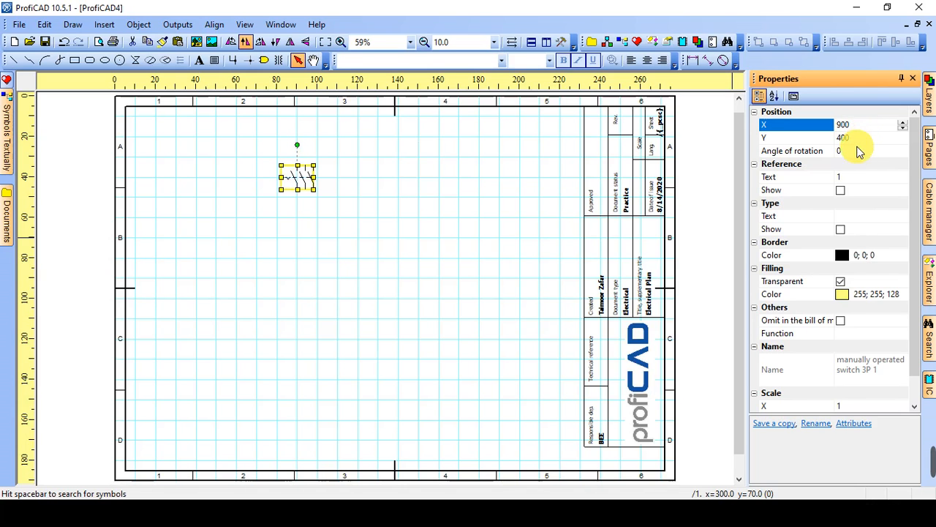
Try an angle of rotation of 45 on the switch symbol and restore it to 0.
{"action": "left_click", "coordinate": [853, 154]}
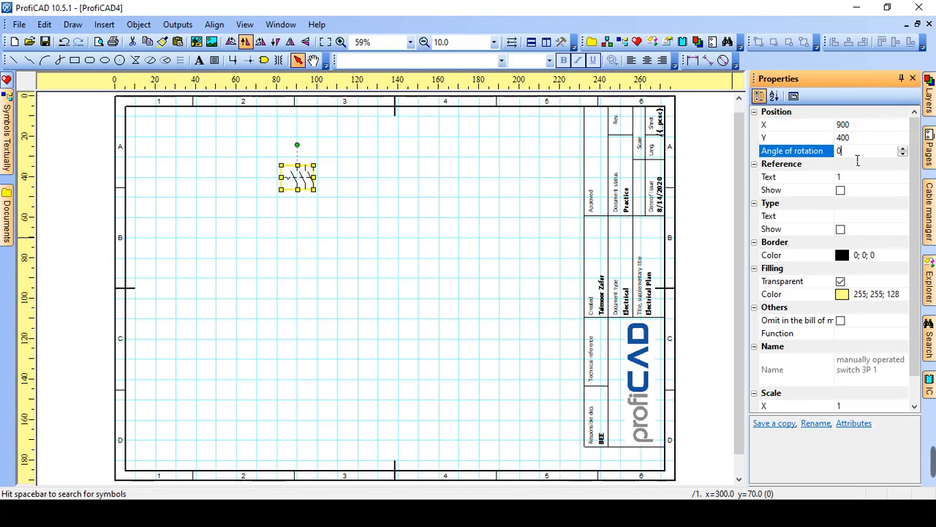
{"action": "type", "text": "45"}
{"action": "key", "text": "Return"}
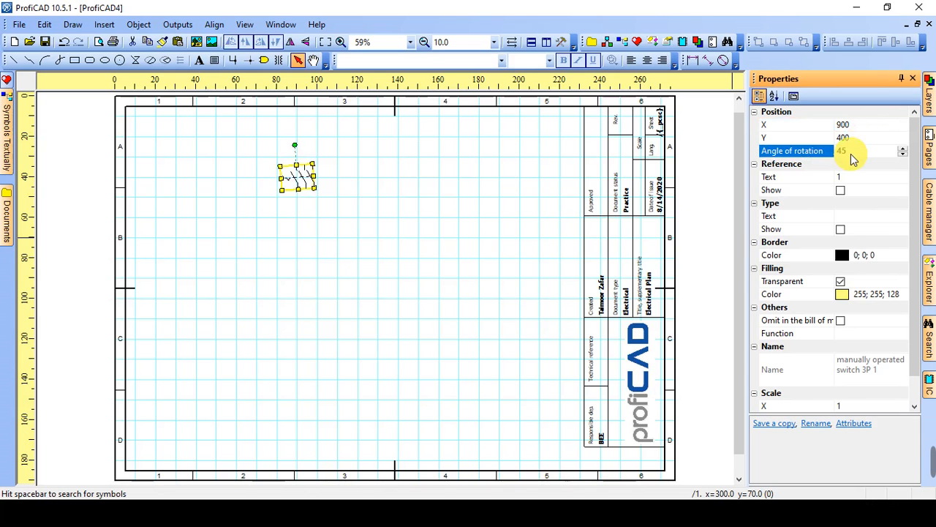
{"action": "left_click", "coordinate": [853, 153]}
{"action": "key", "text": "BackSpace"}
{"action": "type", "text": "0"}
{"action": "key", "text": "Return"}
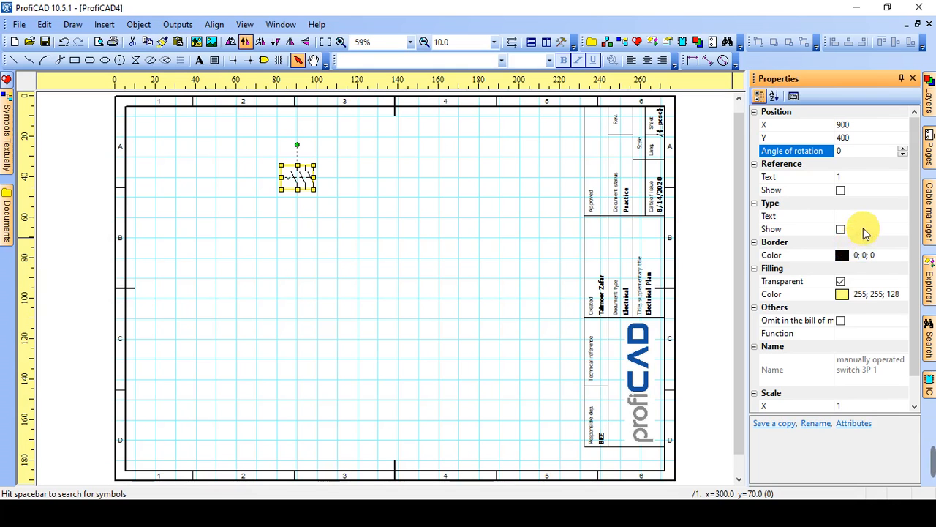
Show the switch symbol's reference on the drawing and set its text to K1.
{"action": "left_click", "coordinate": [841, 190]}
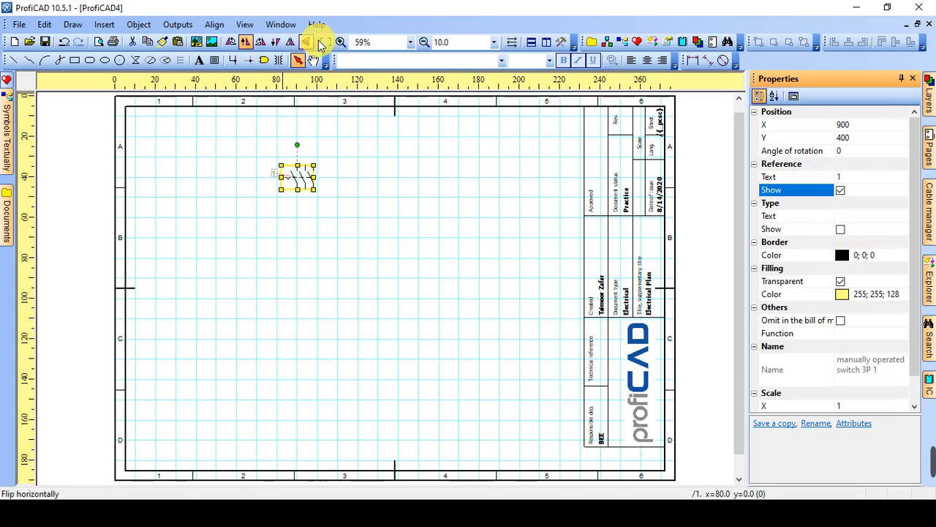
{"action": "left_click", "coordinate": [340, 42]}
{"action": "left_click", "coordinate": [341, 41]}
{"action": "left_click", "coordinate": [341, 41]}
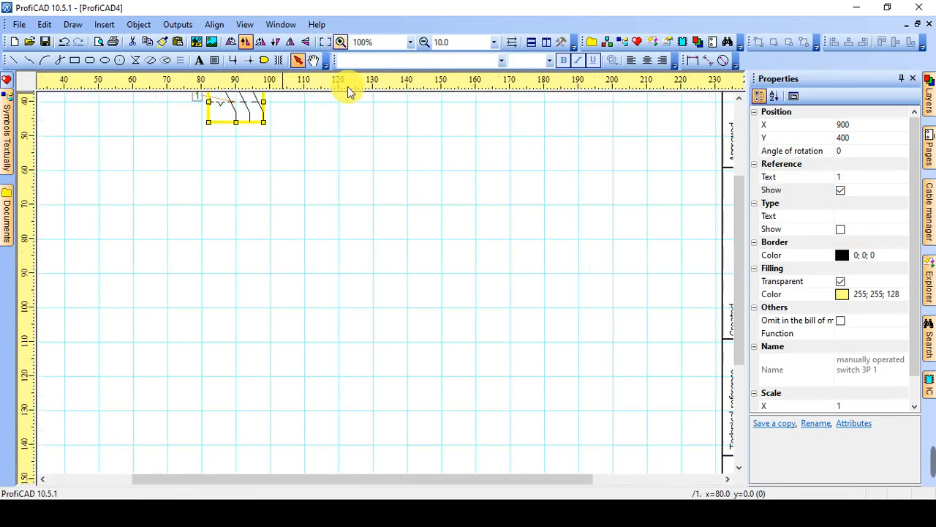
{"action": "left_click", "coordinate": [313, 62]}
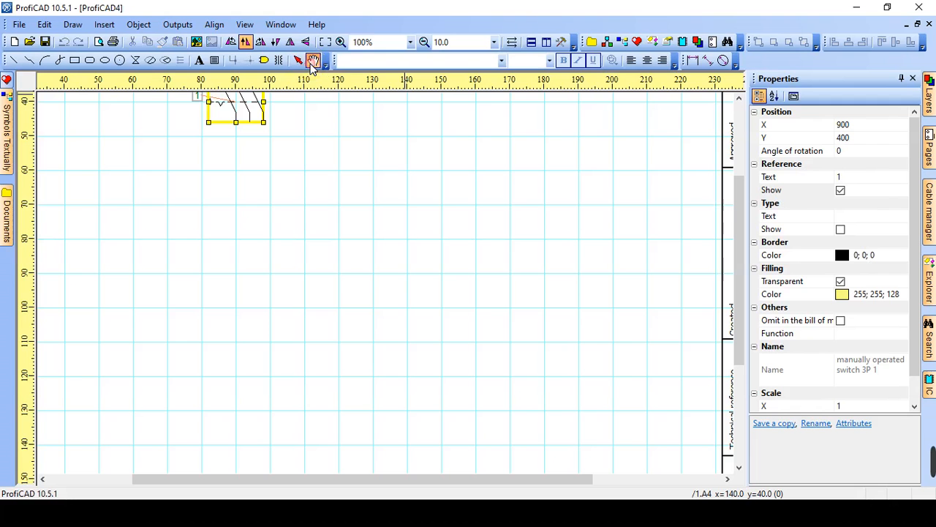
{"action": "left_click_drag", "start_coordinate": [310, 109], "coordinate": [337, 207]}
{"action": "key", "text": "Escape"}
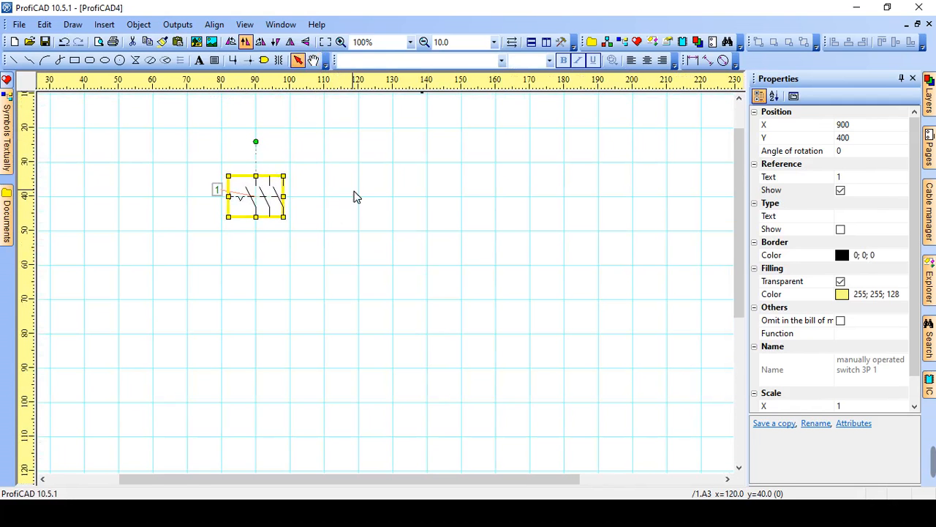
{"action": "left_click", "coordinate": [860, 180]}
{"action": "type", "text": "K"}
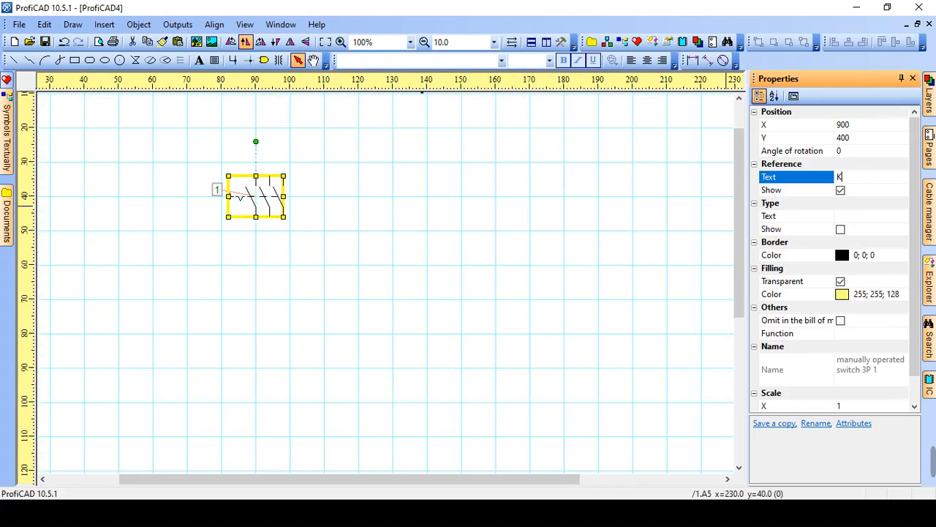
{"action": "type", "text": "1"}
{"action": "key", "text": "Return"}
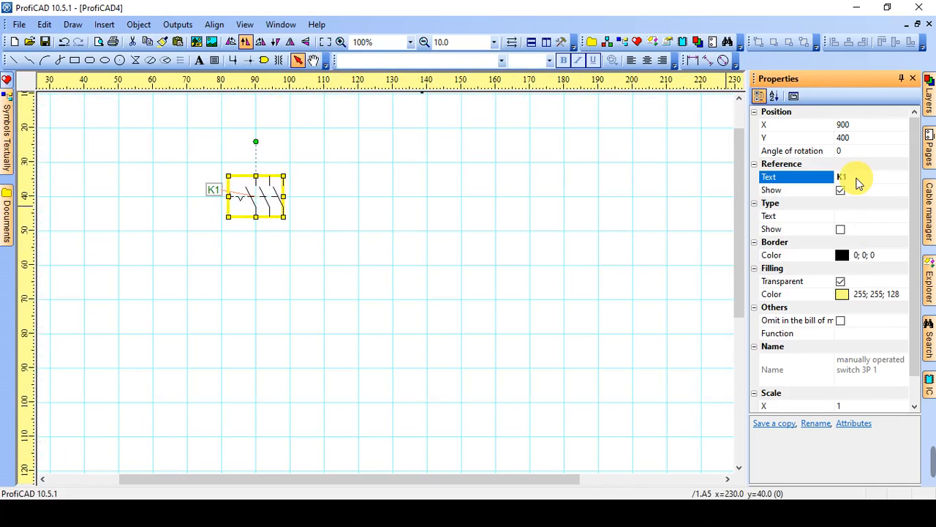
{"action": "left_click", "coordinate": [367, 217]}
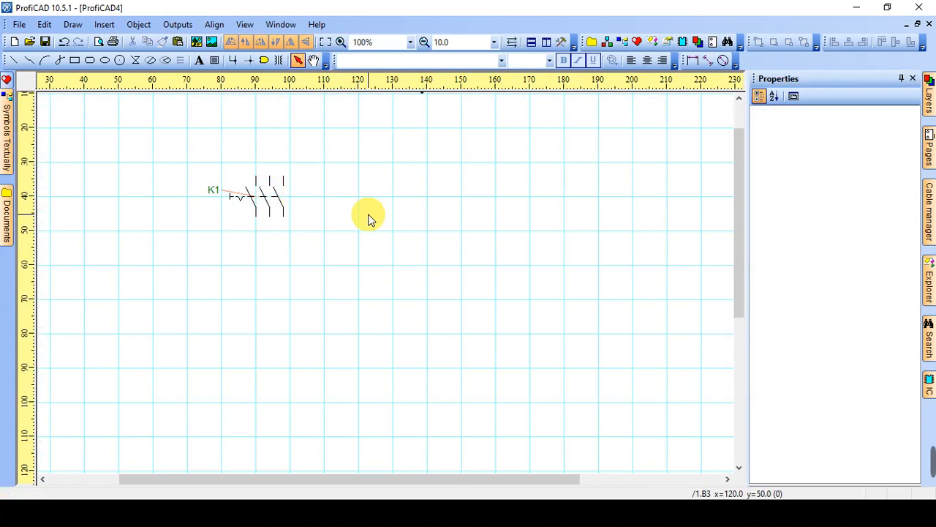
Switch the transparent filling of the K1 switch symbol off and on again.
{"action": "left_click", "coordinate": [280, 209]}
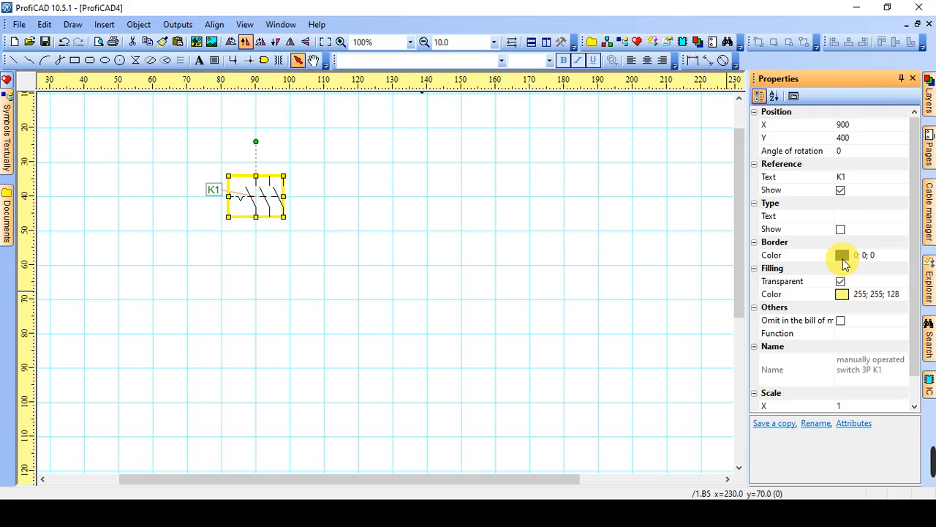
{"action": "left_click", "coordinate": [840, 282]}
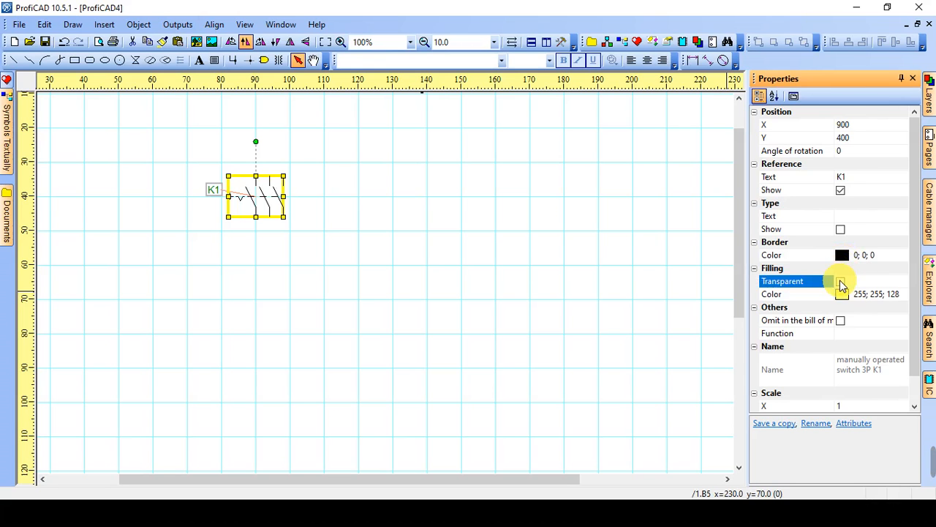
{"action": "left_click", "coordinate": [841, 282]}
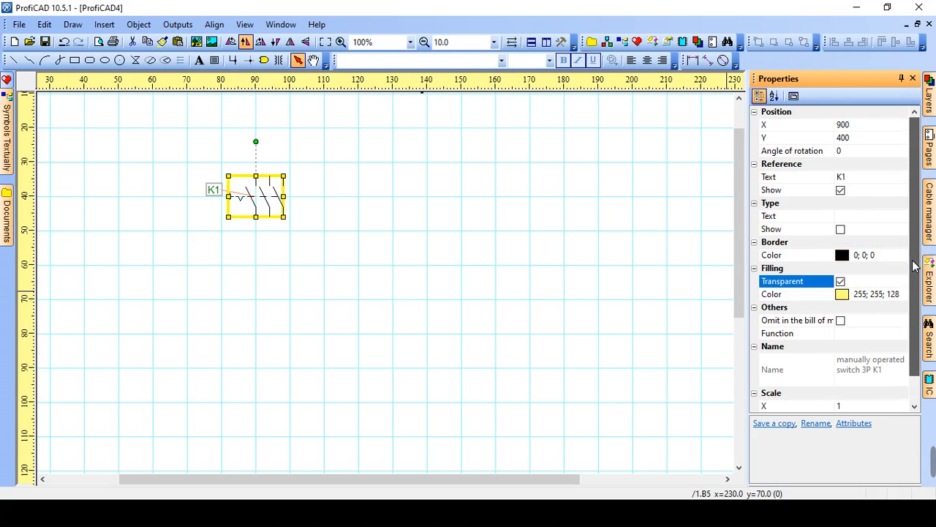
Set the K1 switch symbol's X and Y scale to 2.
{"action": "scroll", "coordinate": [914, 267], "scroll_direction": "down", "scroll_amount": 1}
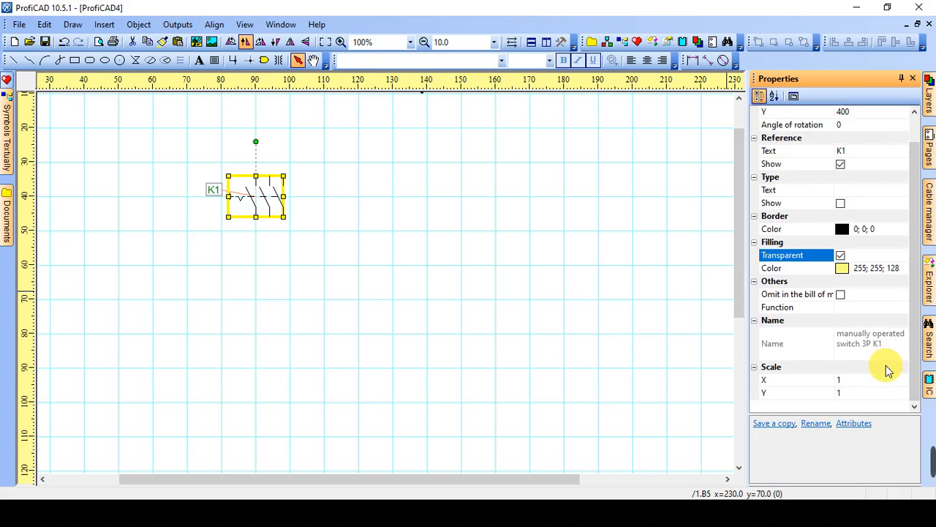
{"action": "left_click", "coordinate": [866, 381]}
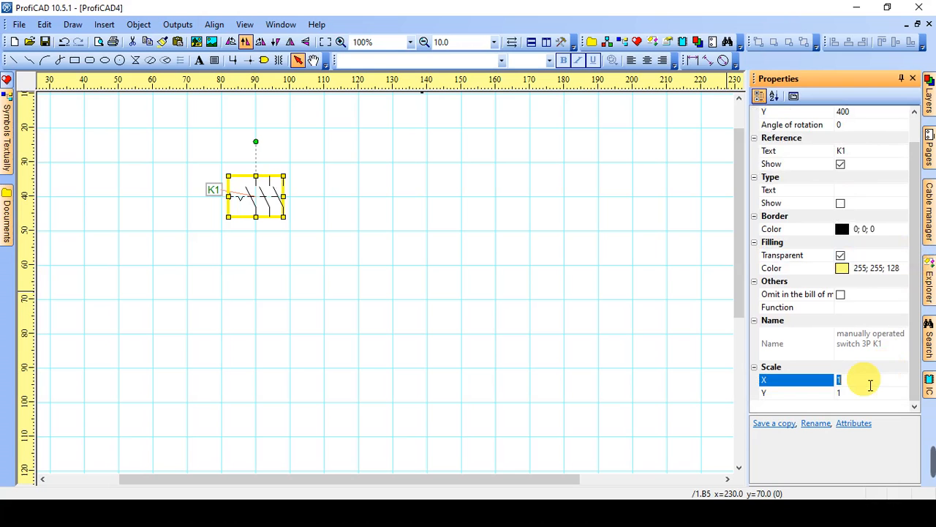
{"action": "type", "text": "2"}
{"action": "left_click", "coordinate": [854, 393]}
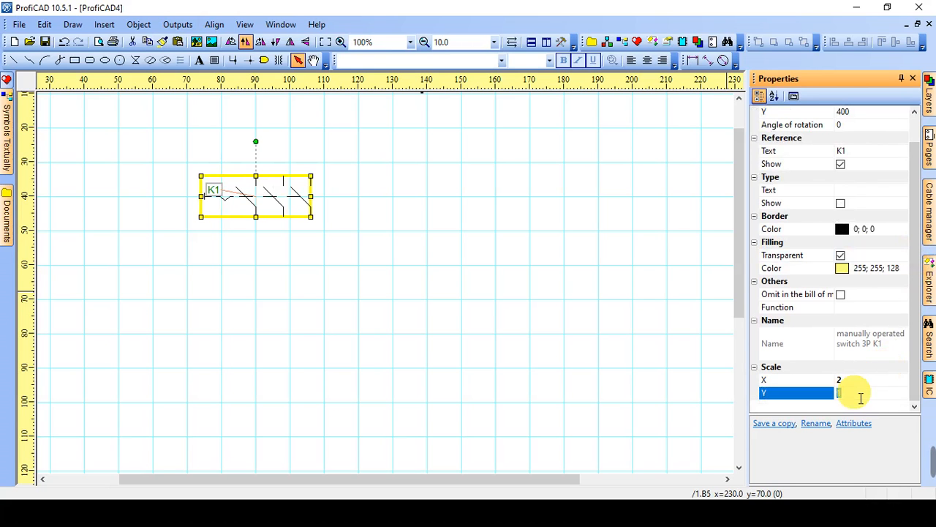
{"action": "type", "text": "22"}
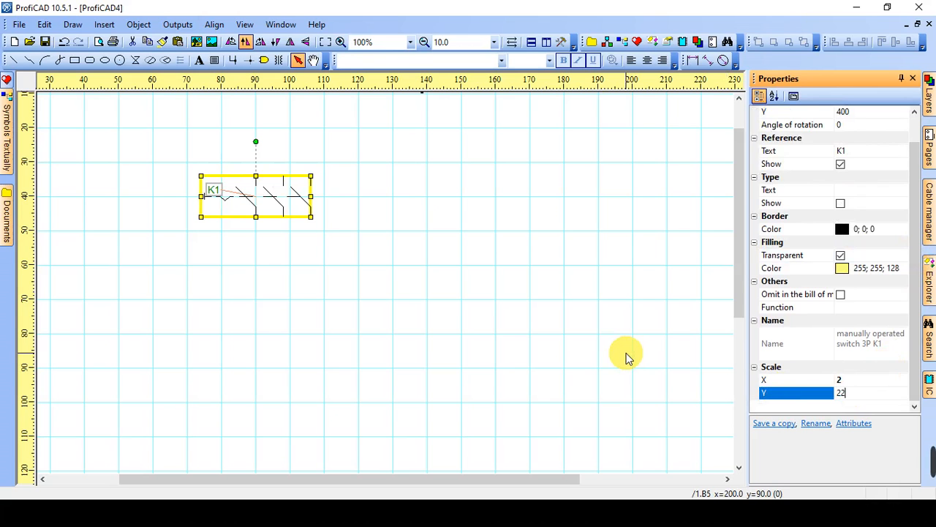
{"action": "left_click", "coordinate": [521, 273]}
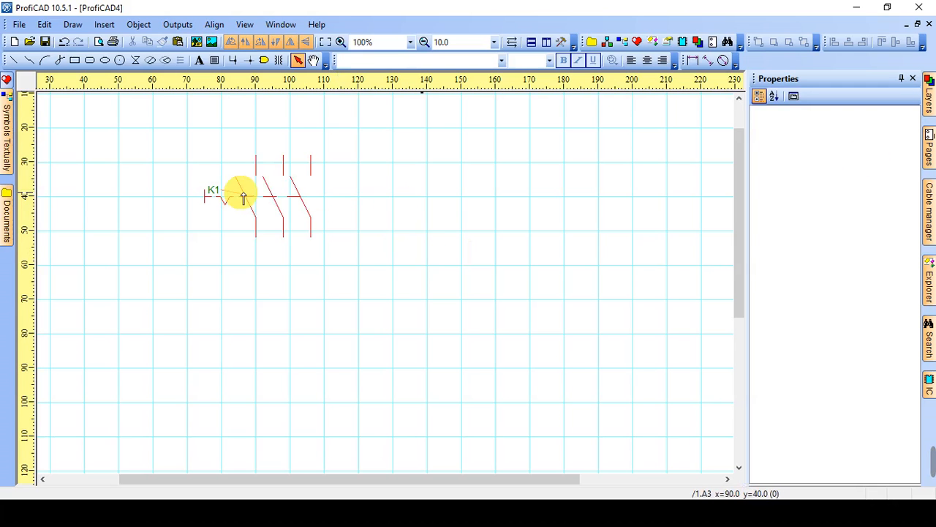
Set the K1 switch symbol's X and Y scale to 1.
{"action": "left_click", "coordinate": [283, 213]}
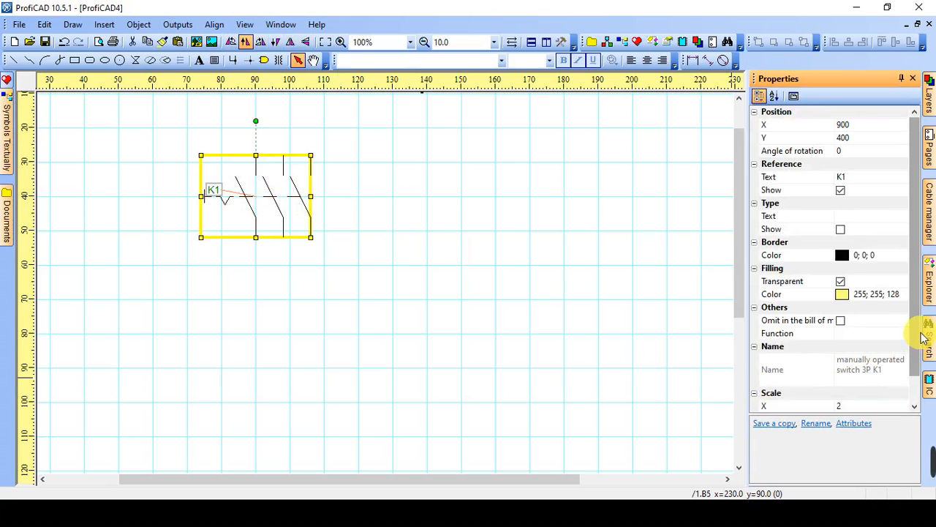
{"action": "scroll", "coordinate": [920, 349], "scroll_direction": "down", "scroll_amount": 1}
{"action": "left_click", "coordinate": [852, 381]}
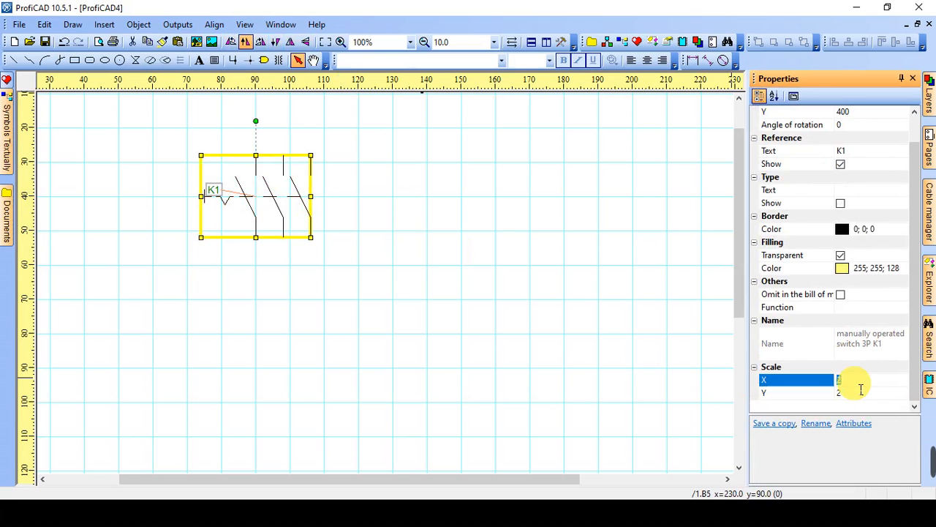
{"action": "type", "text": "1"}
{"action": "key", "text": "Tab"}
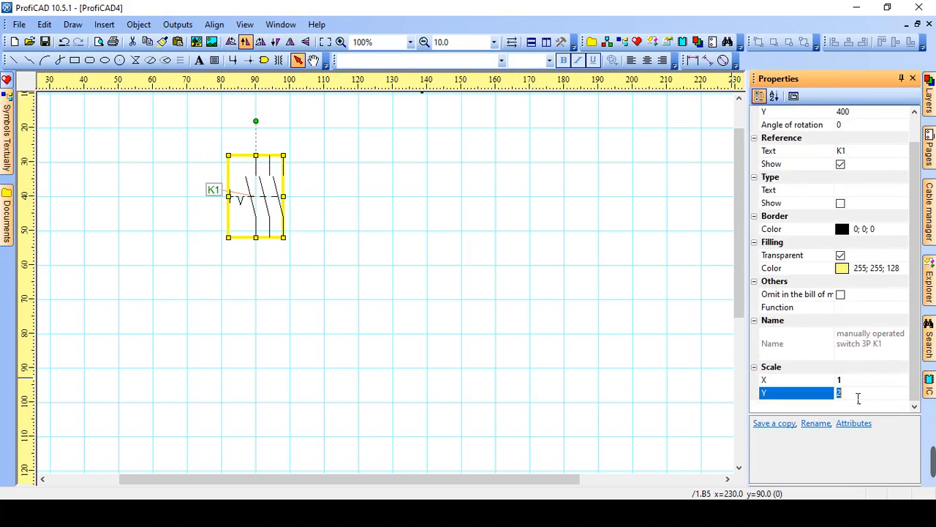
{"action": "type", "text": "1"}
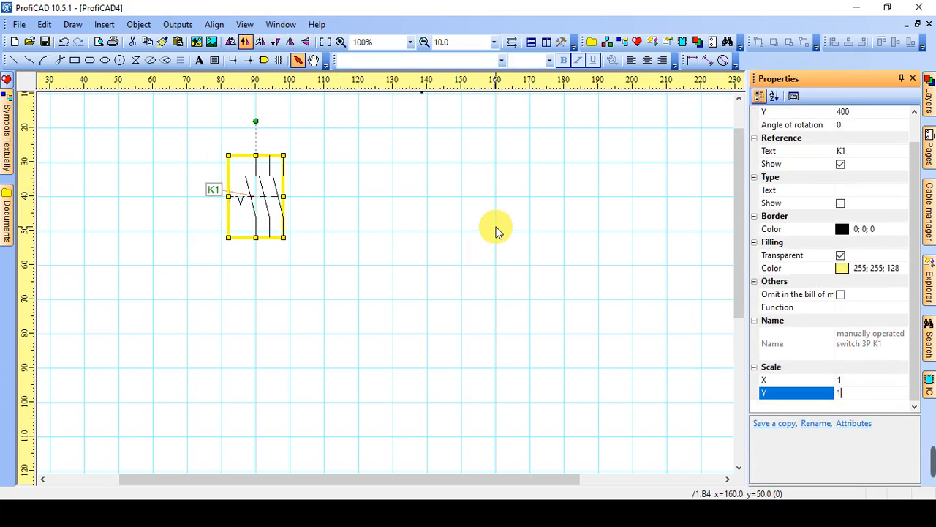
{"action": "left_click", "coordinate": [495, 232]}
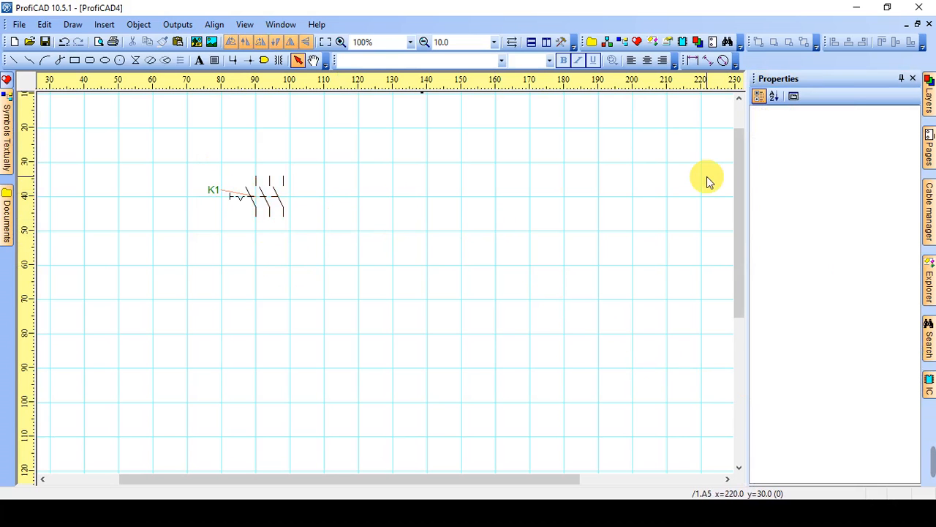
Insert one terminal strip 1 2 3 PE symbol below the K1 switch at X 90, Y 80.
{"action": "left_click_drag", "start_coordinate": [736, 178], "coordinate": [737, 203]}
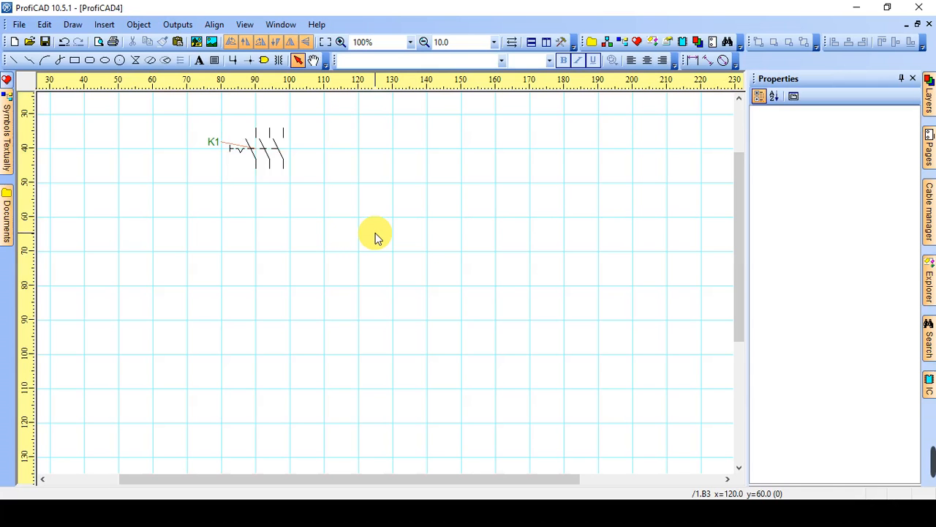
{"action": "key", "text": "space"}
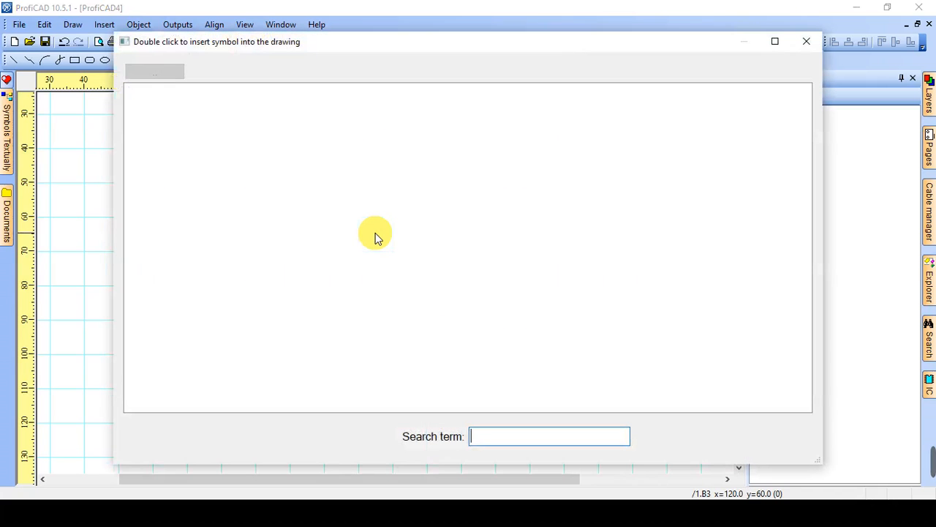
{"action": "type", "text": "strip"}
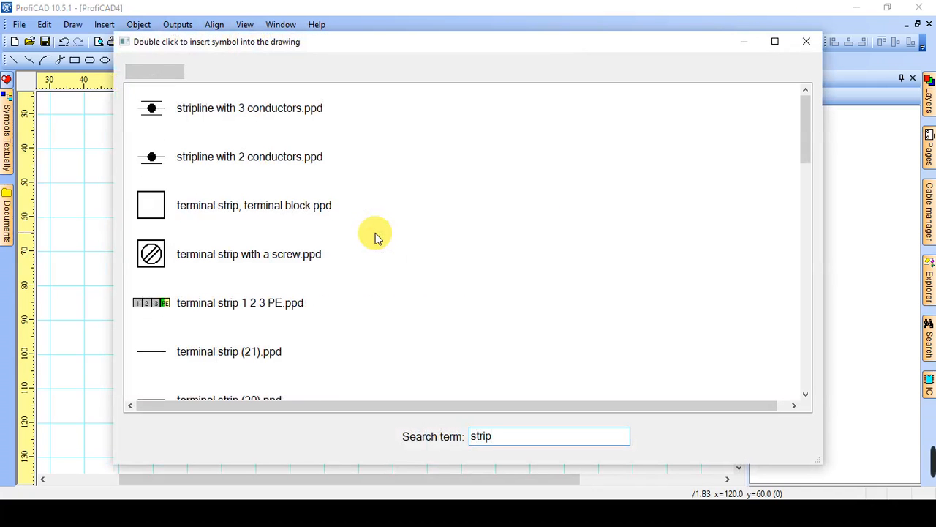
{"action": "double_click", "coordinate": [273, 302]}
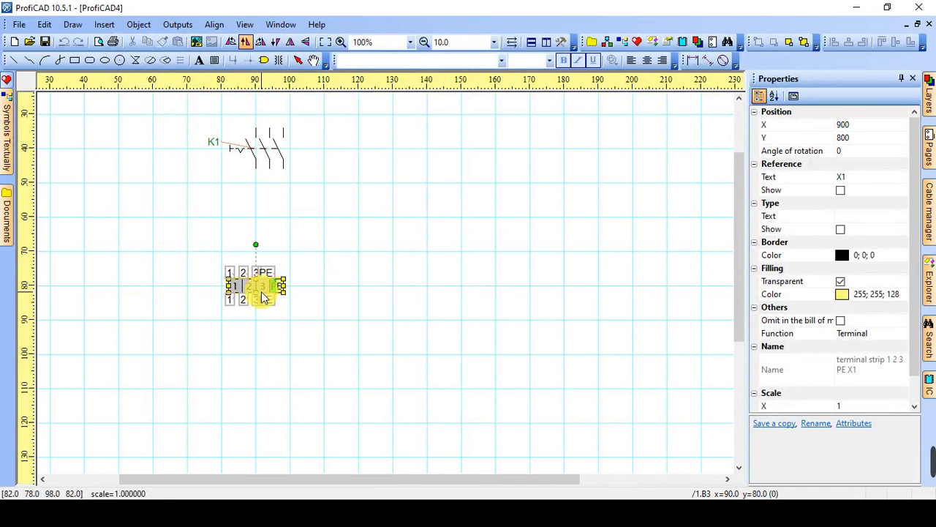
{"action": "left_click", "coordinate": [262, 291]}
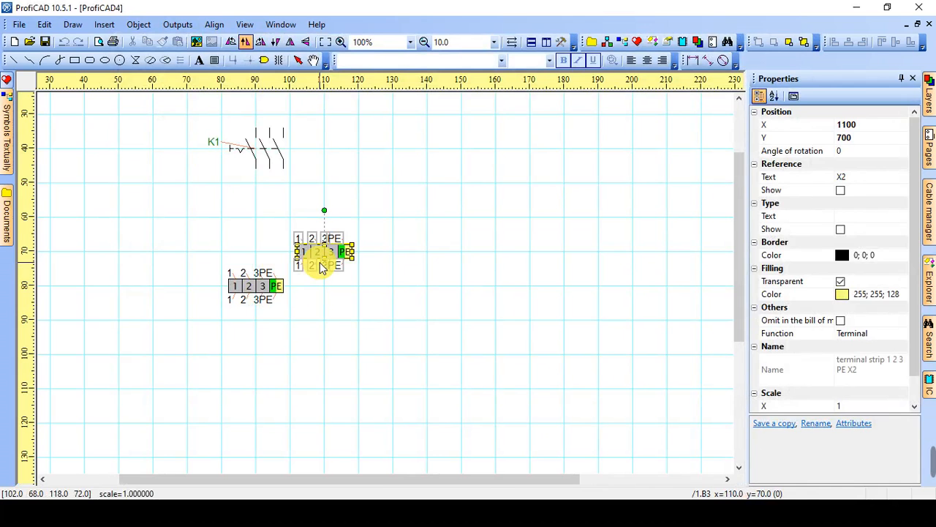
{"action": "key", "text": "Escape"}
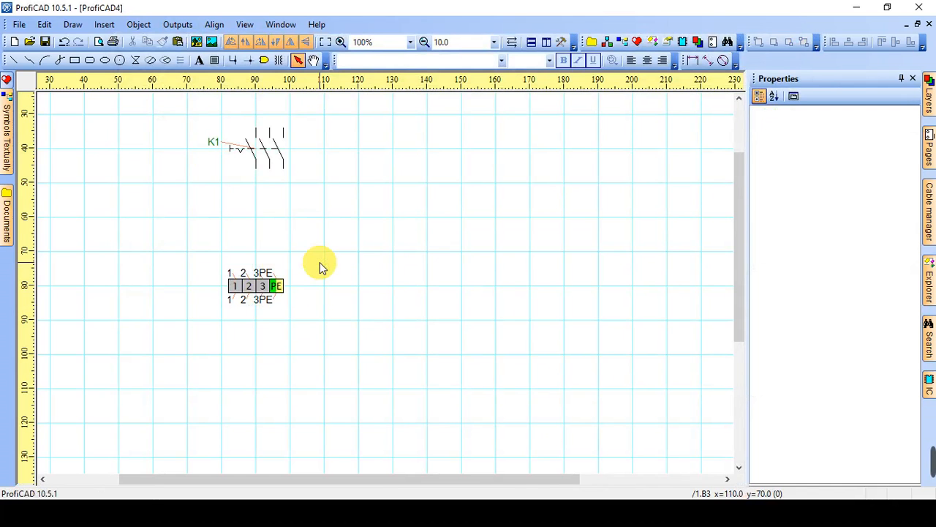
Show the terminal strip's reference on the drawing and close the symbol properties.
{"action": "left_click", "coordinate": [274, 285]}
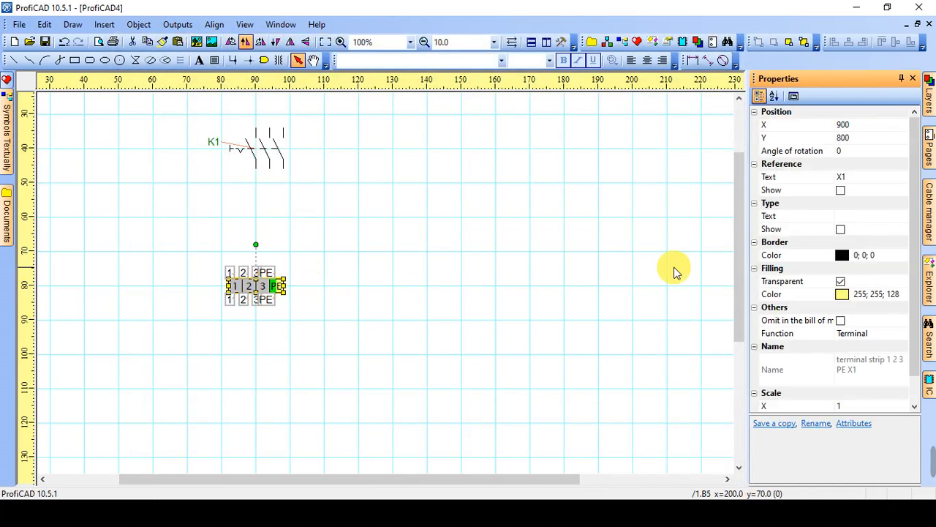
{"action": "left_click", "coordinate": [841, 191]}
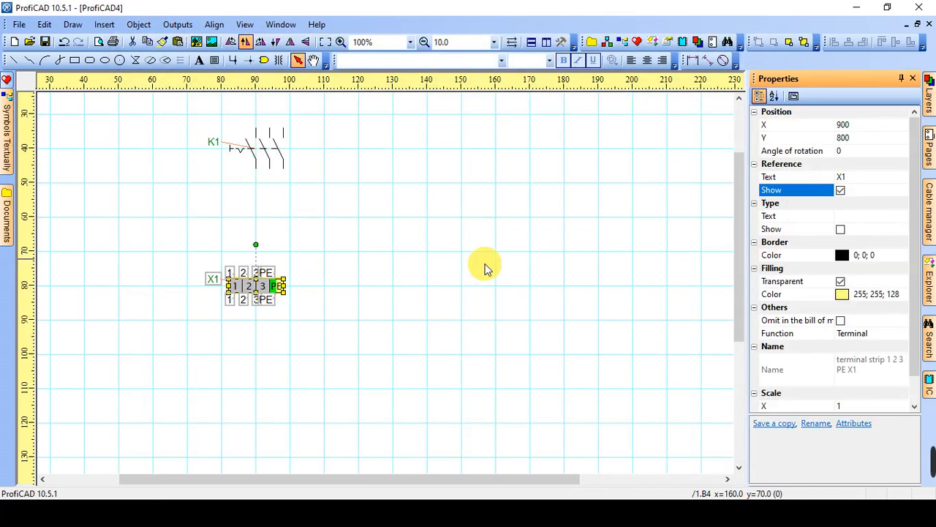
{"action": "left_click", "coordinate": [314, 307]}
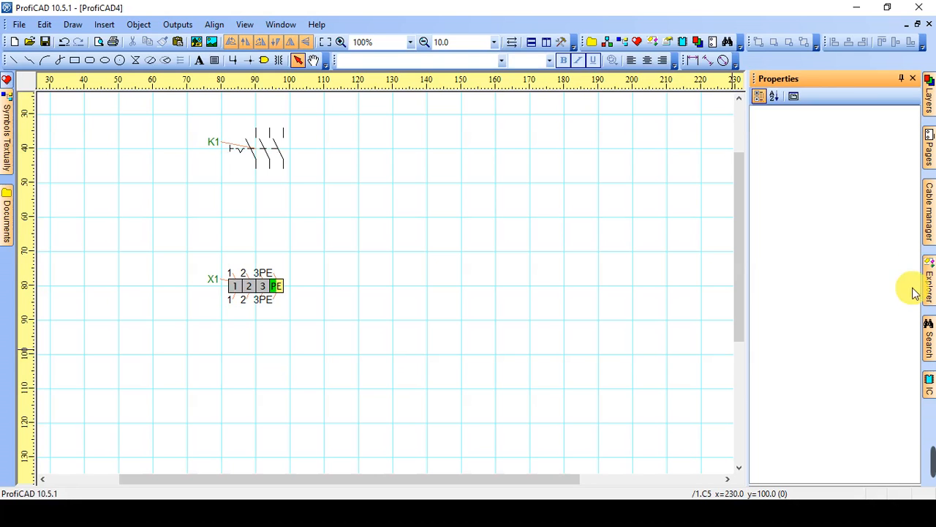
{"action": "left_click", "coordinate": [912, 79]}
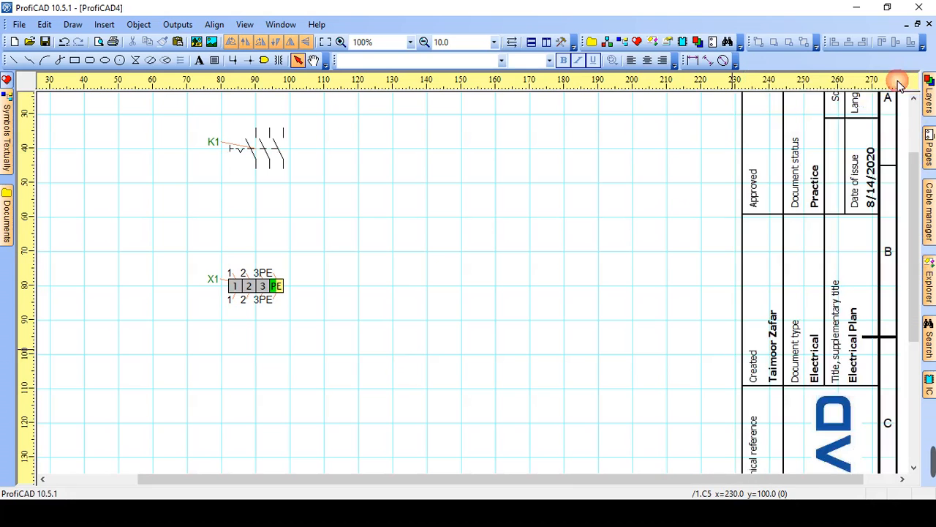
Search the symbol library for motor.
{"action": "double_click", "coordinate": [398, 273]}
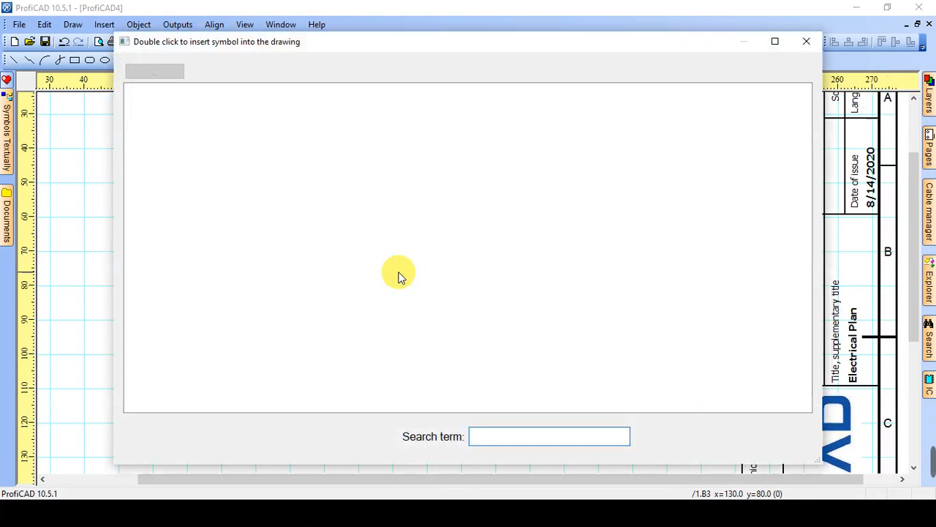
{"action": "type", "text": "motro"}
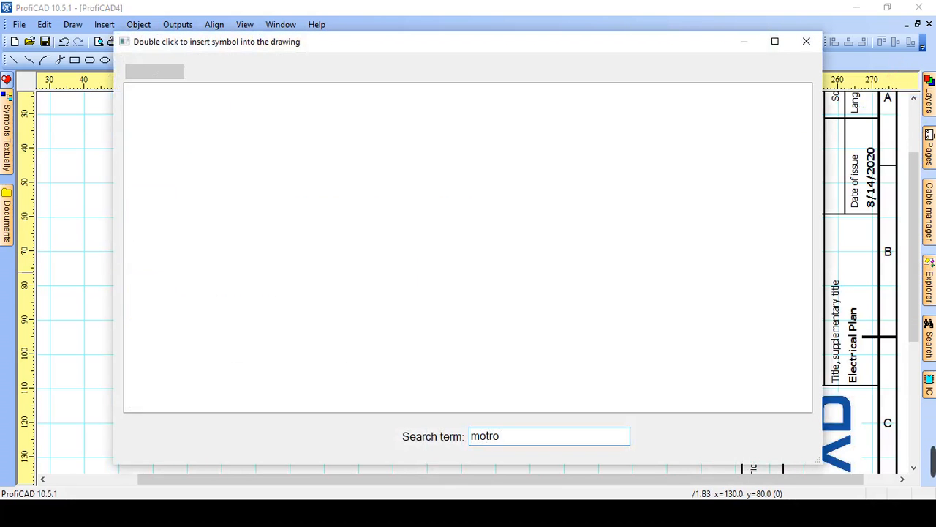
{"action": "key", "text": "BackSpace"}
{"action": "key", "text": "BackSpace"}
{"action": "type", "text": "or"}
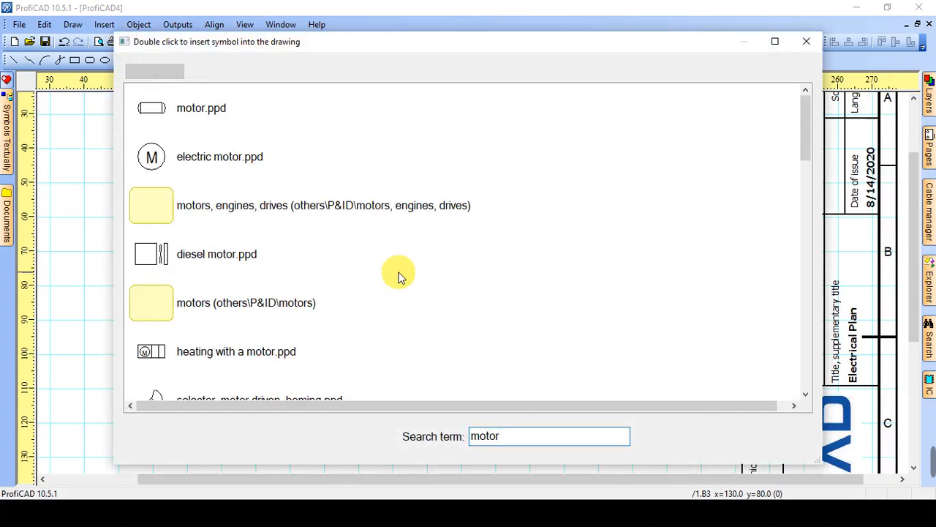
Insert the symbol for a 3 phase squirrel cage induction motor below the terminal strip at X 90, Y 120.
{"action": "left_click", "coordinate": [805, 395]}
{"action": "left_click", "coordinate": [806, 395]}
{"action": "left_click", "coordinate": [806, 395]}
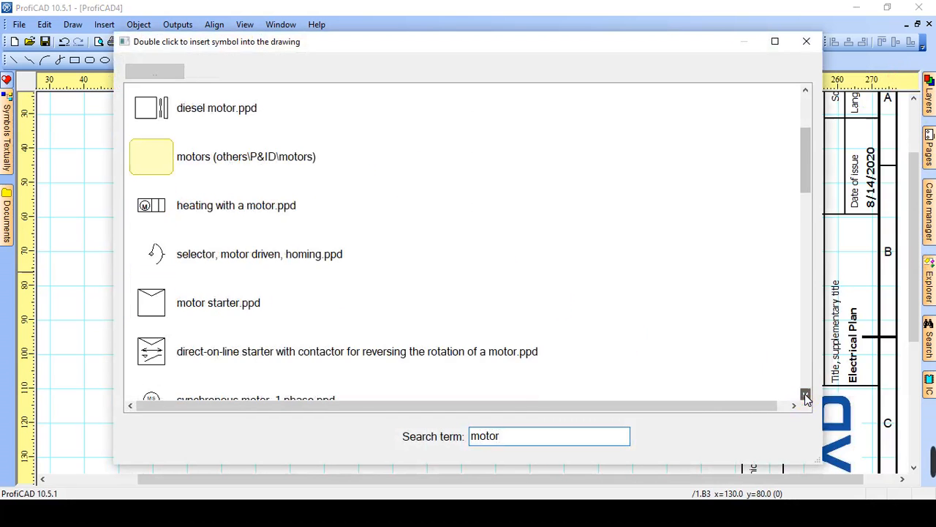
{"action": "left_click", "coordinate": [805, 395]}
{"action": "left_click", "coordinate": [805, 395]}
{"action": "left_click", "coordinate": [805, 395]}
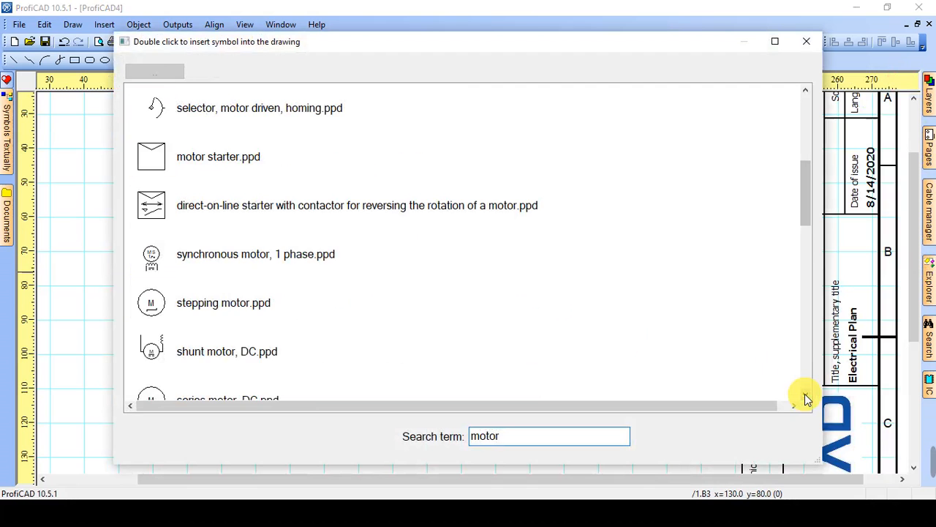
{"action": "left_click", "coordinate": [805, 394]}
{"action": "left_click", "coordinate": [805, 395]}
{"action": "left_click", "coordinate": [805, 395]}
{"action": "left_click", "coordinate": [806, 395]}
{"action": "left_click", "coordinate": [805, 395]}
{"action": "left_click", "coordinate": [805, 395]}
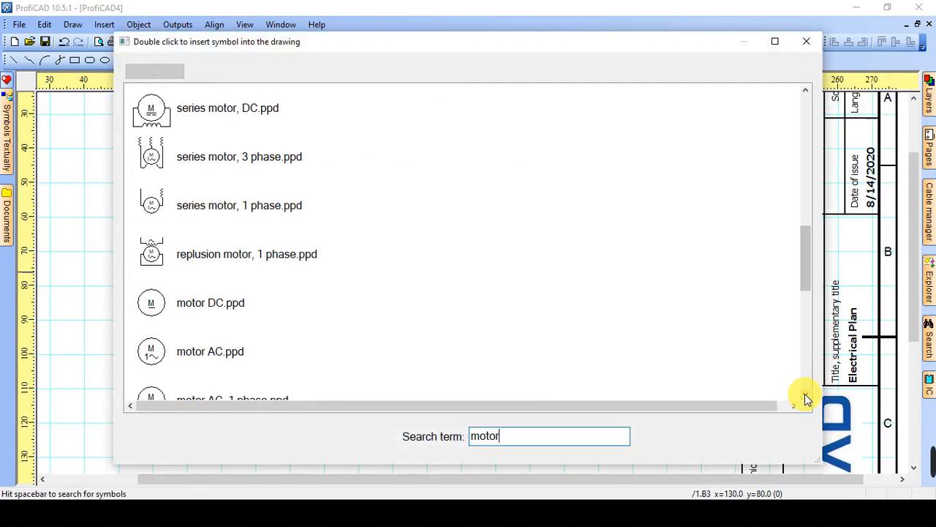
{"action": "left_click", "coordinate": [805, 395]}
{"action": "left_click", "coordinate": [805, 395]}
{"action": "left_click", "coordinate": [805, 395]}
{"action": "left_click", "coordinate": [805, 395]}
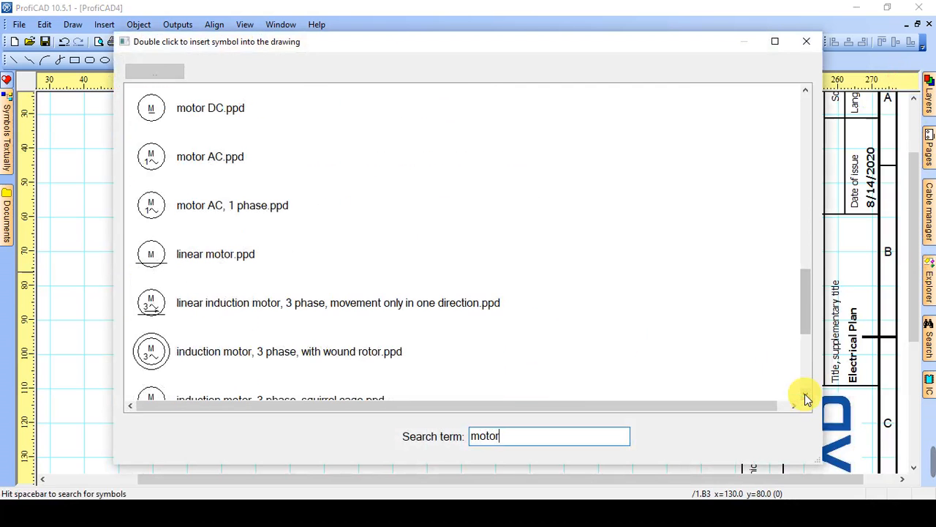
{"action": "left_click", "coordinate": [806, 395]}
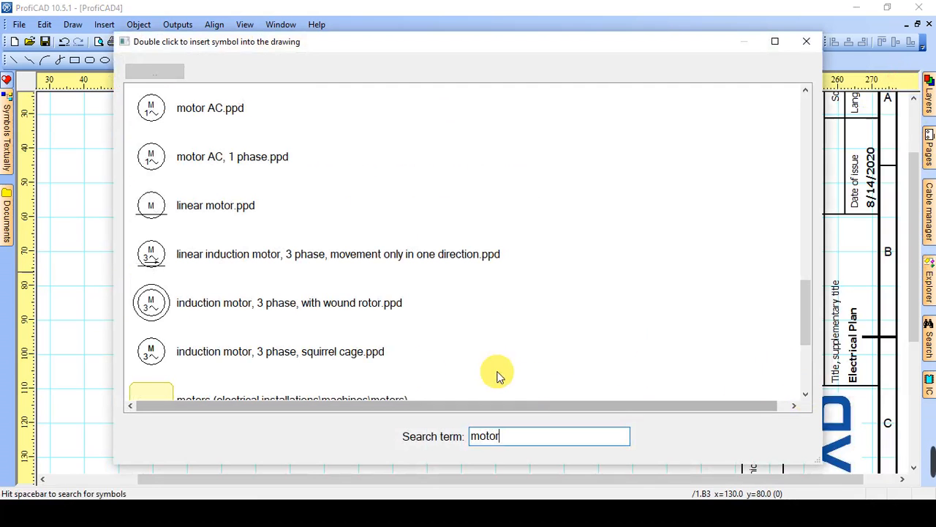
{"action": "double_click", "coordinate": [359, 353]}
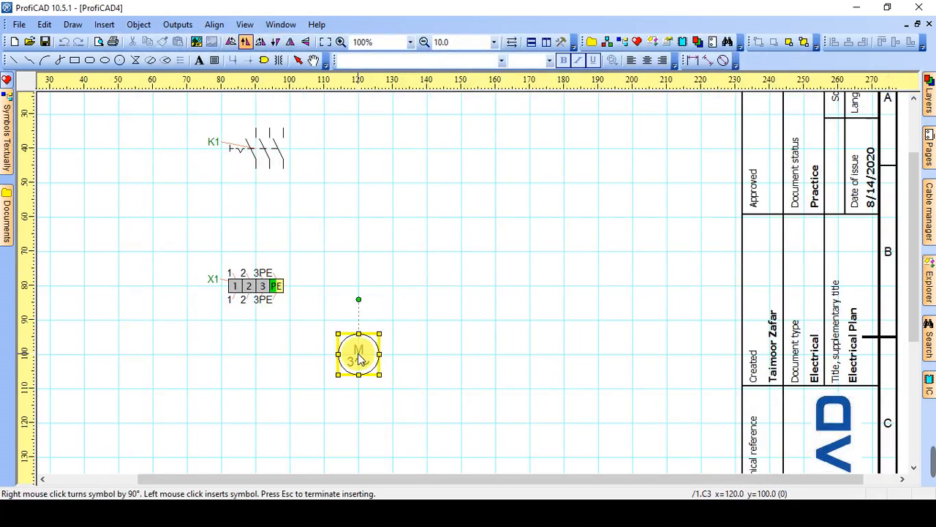
{"action": "left_click", "coordinate": [251, 387]}
{"action": "left_click_drag", "start_coordinate": [251, 389], "coordinate": [250, 427]}
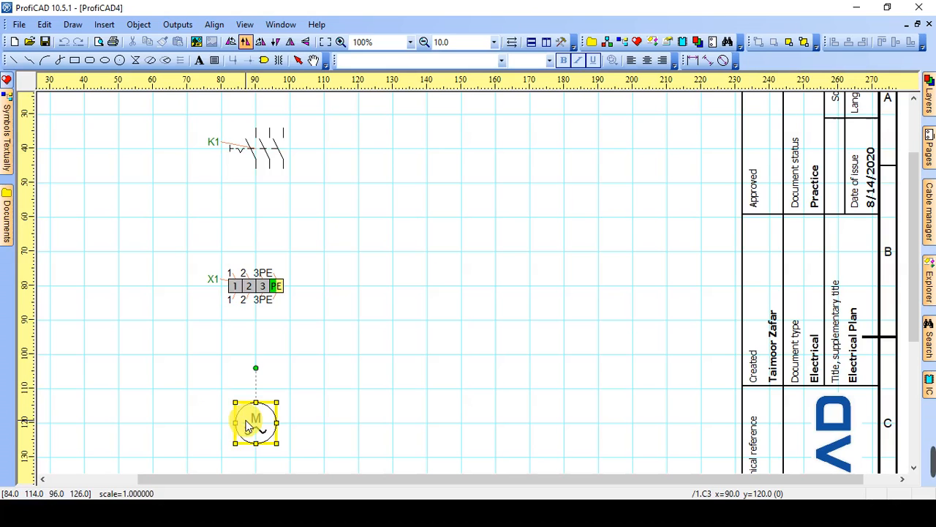
{"action": "left_click", "coordinate": [392, 355]}
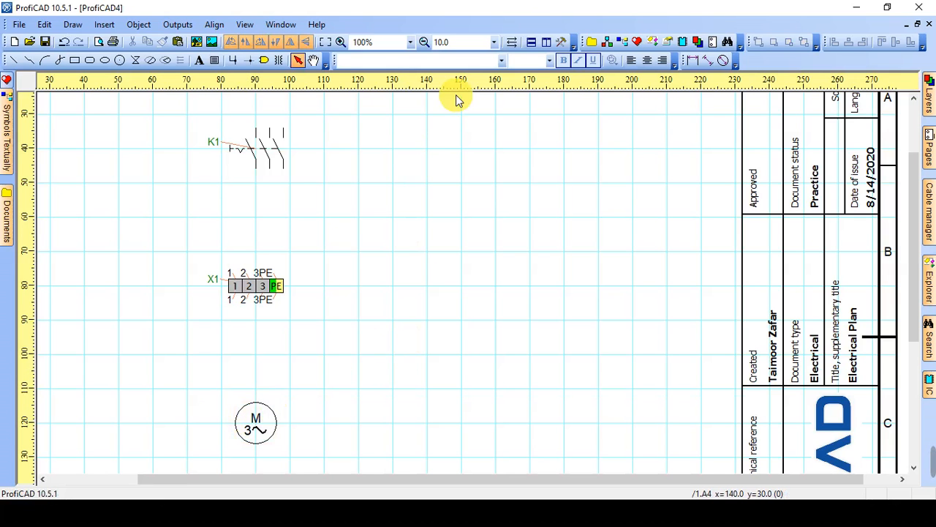
Set the grid step to 1.0 and move the motor symbol 2 mm to the left.
{"action": "left_click", "coordinate": [473, 41]}
{"action": "left_click", "coordinate": [462, 88]}
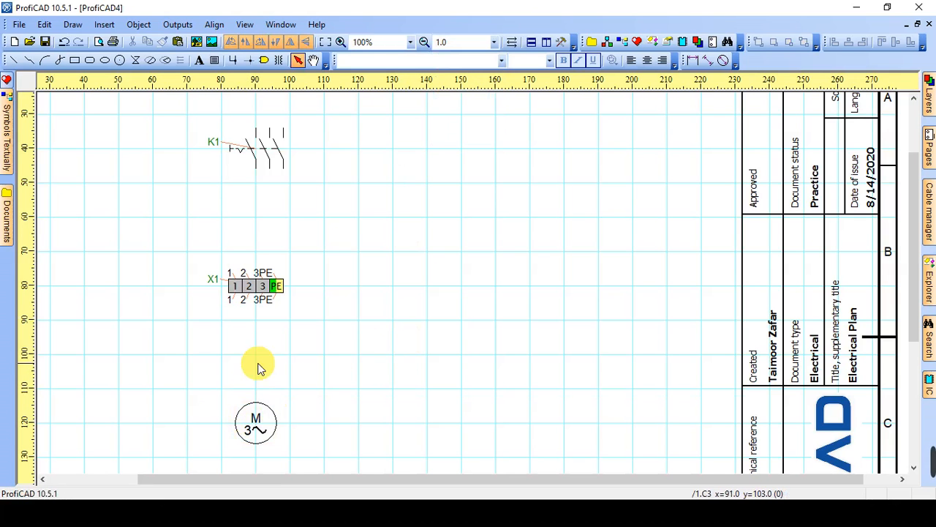
{"action": "left_click", "coordinate": [255, 421]}
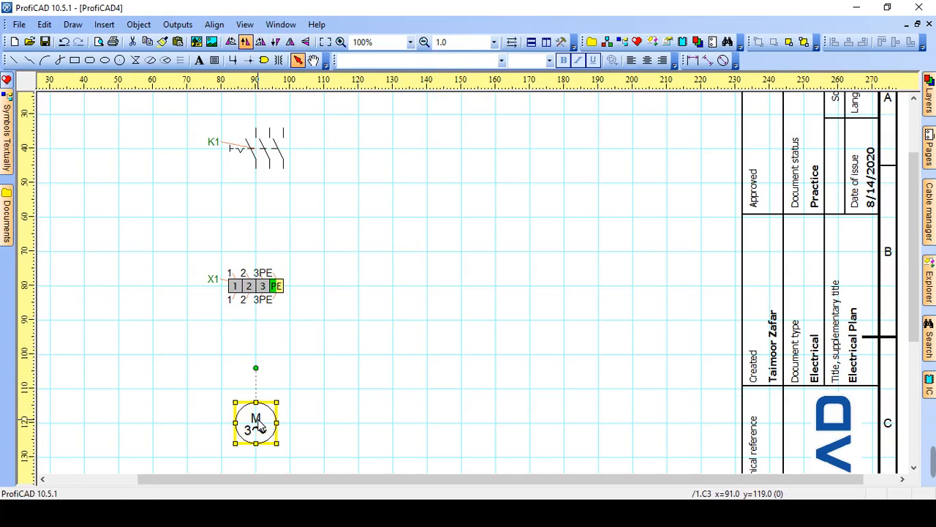
{"action": "left_click_drag", "start_coordinate": [257, 422], "coordinate": [251, 422]}
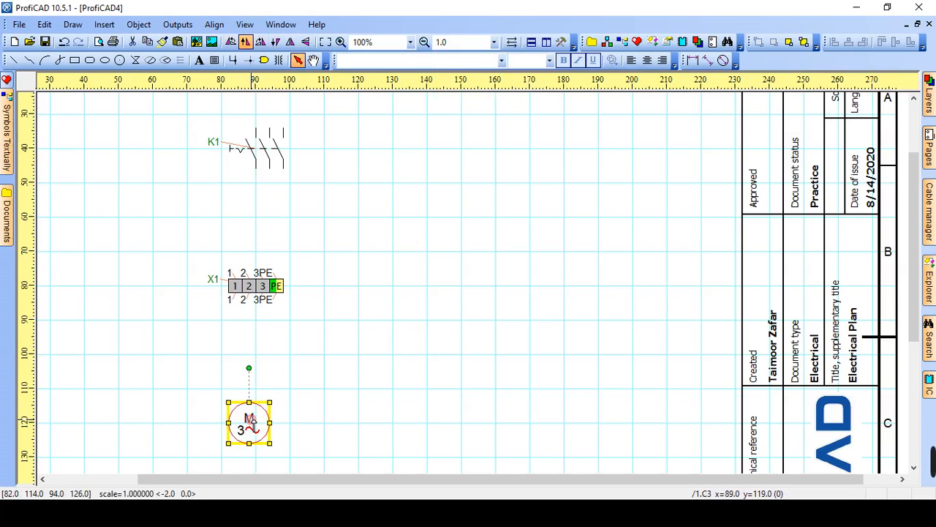
{"action": "left_click", "coordinate": [300, 414]}
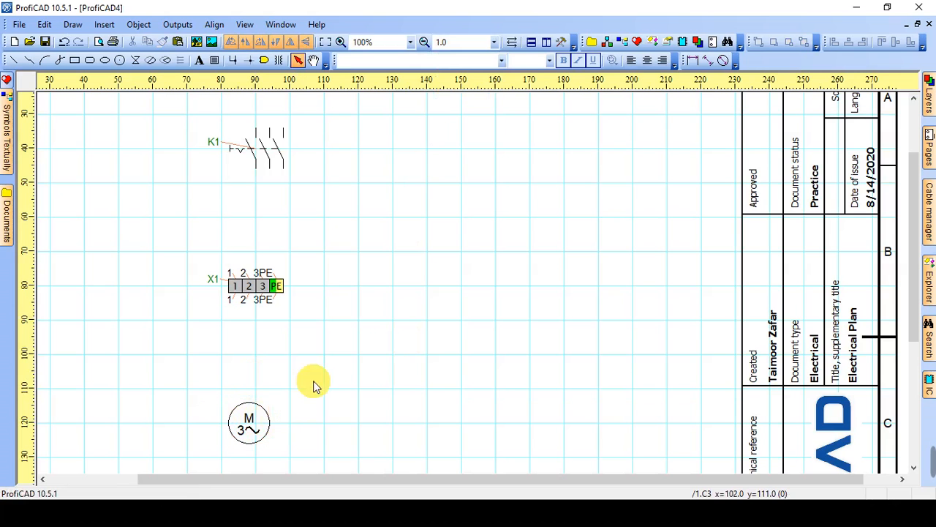
Hide the reference grid along the page's bottom edge and turn off the centering marks.
{"action": "left_click", "coordinate": [325, 41]}
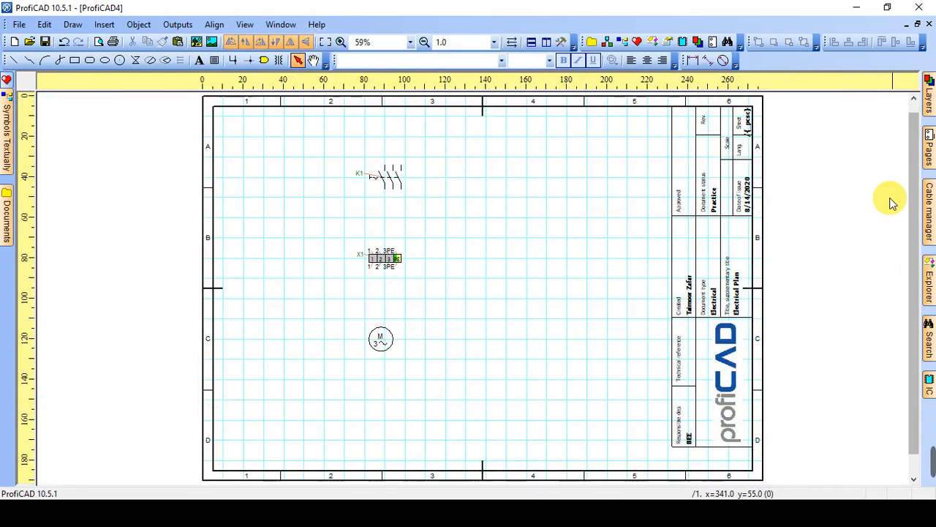
{"action": "right_click", "coordinate": [491, 167]}
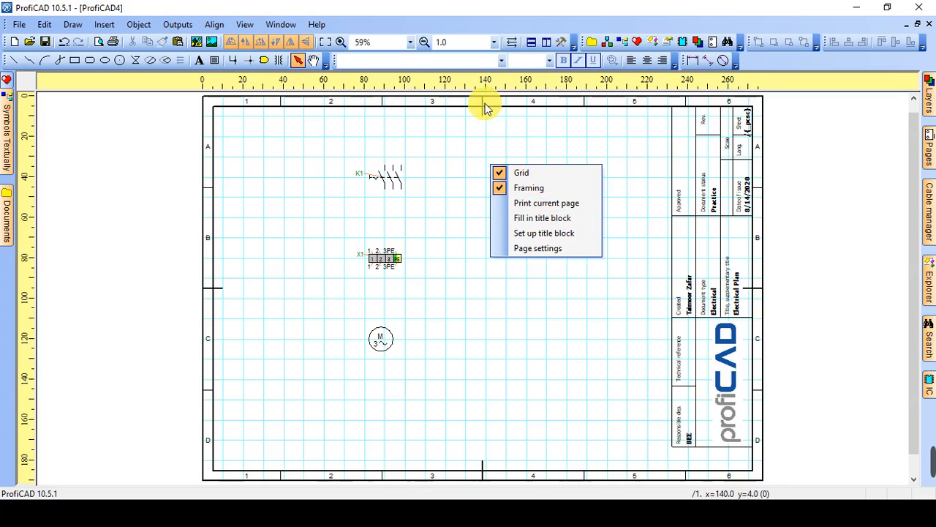
{"action": "left_click", "coordinate": [542, 219]}
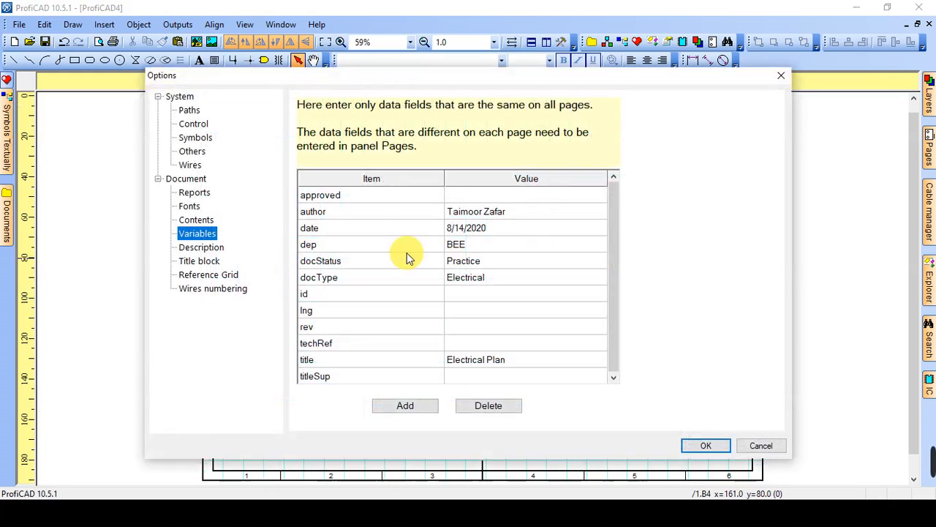
{"action": "left_click", "coordinate": [210, 261]}
{"action": "left_click", "coordinate": [230, 275]}
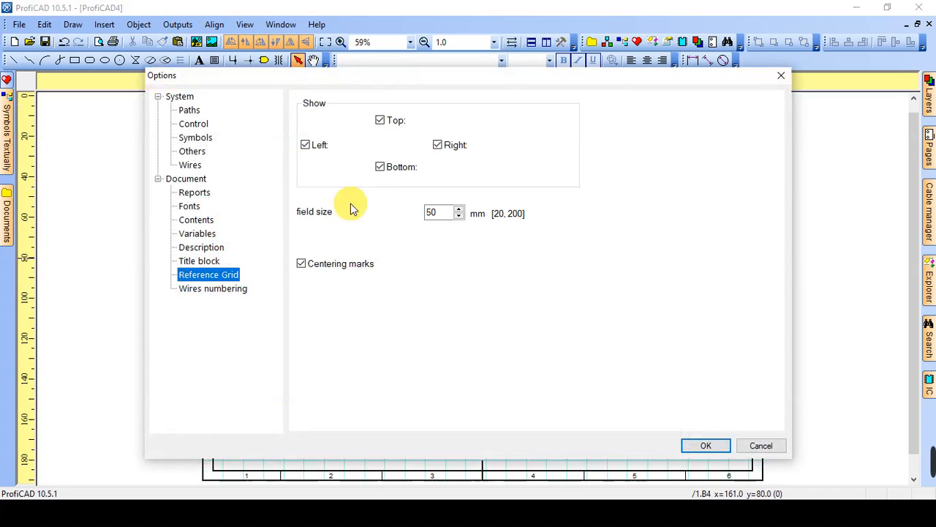
{"action": "left_click", "coordinate": [380, 168]}
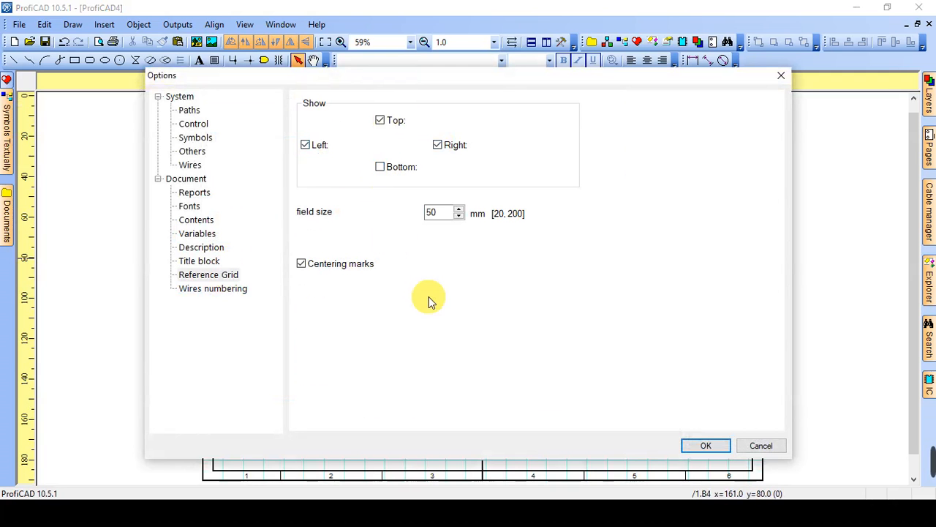
{"action": "left_click", "coordinate": [303, 271]}
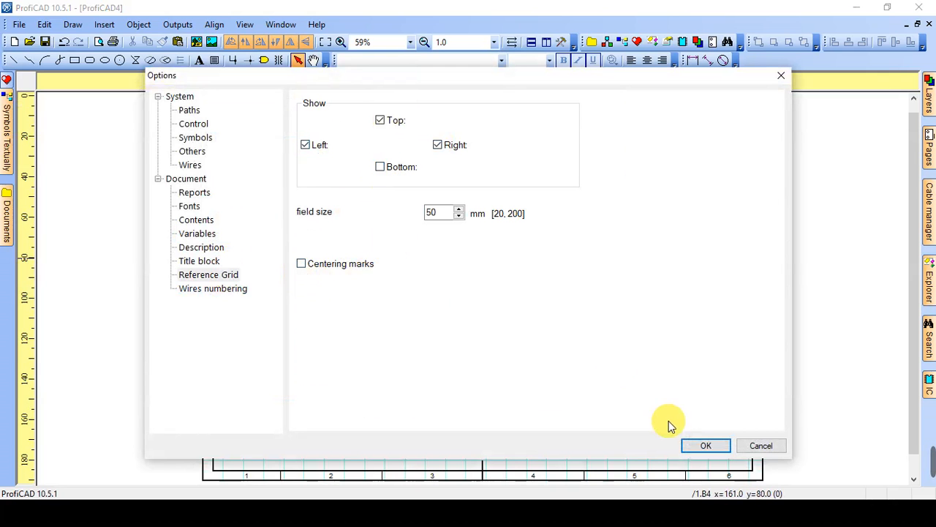
{"action": "left_click", "coordinate": [699, 447]}
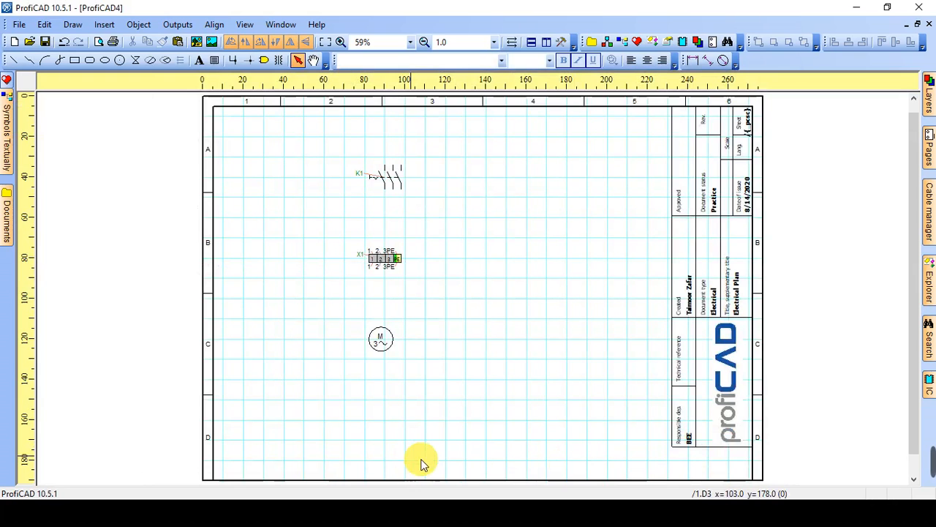
Turn the bottom reference grid and the centering marks back on.
{"action": "right_click", "coordinate": [477, 150]}
{"action": "left_click", "coordinate": [539, 204]}
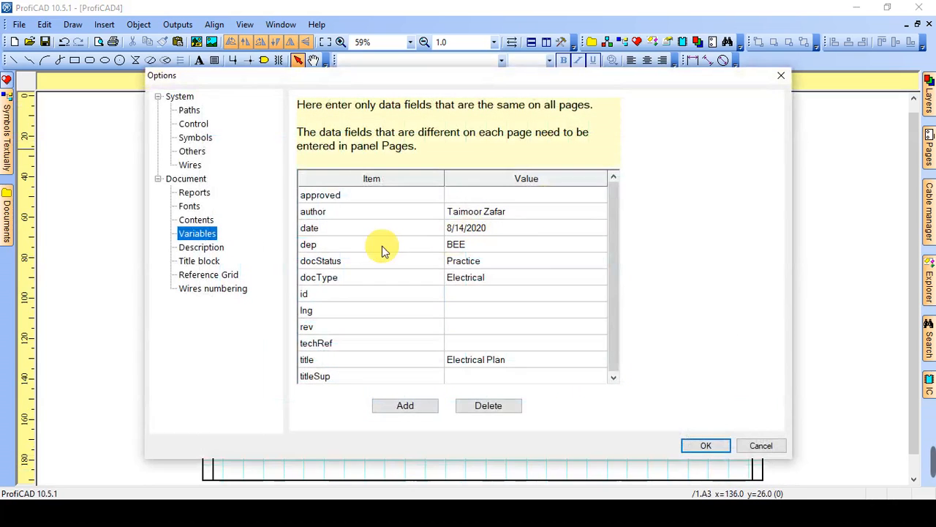
{"action": "left_click", "coordinate": [234, 275]}
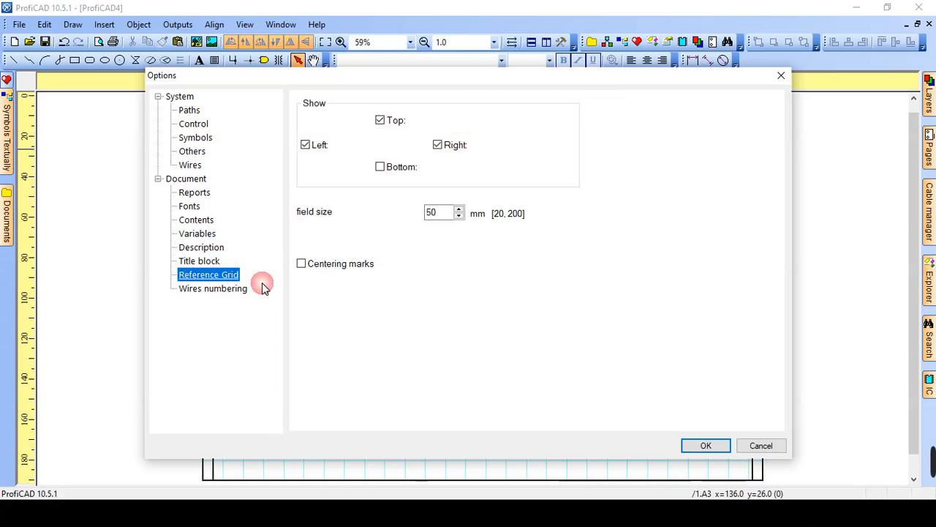
{"action": "left_click", "coordinate": [340, 264]}
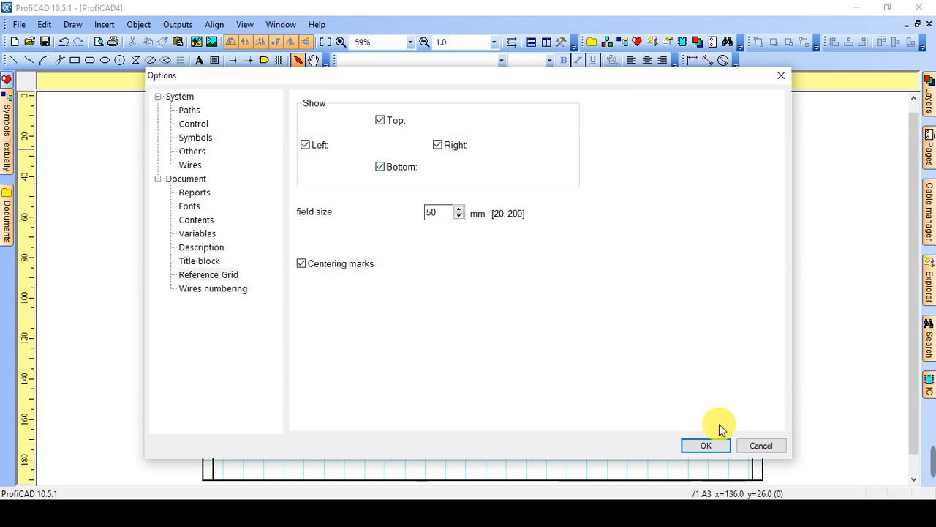
{"action": "left_click", "coordinate": [705, 446]}
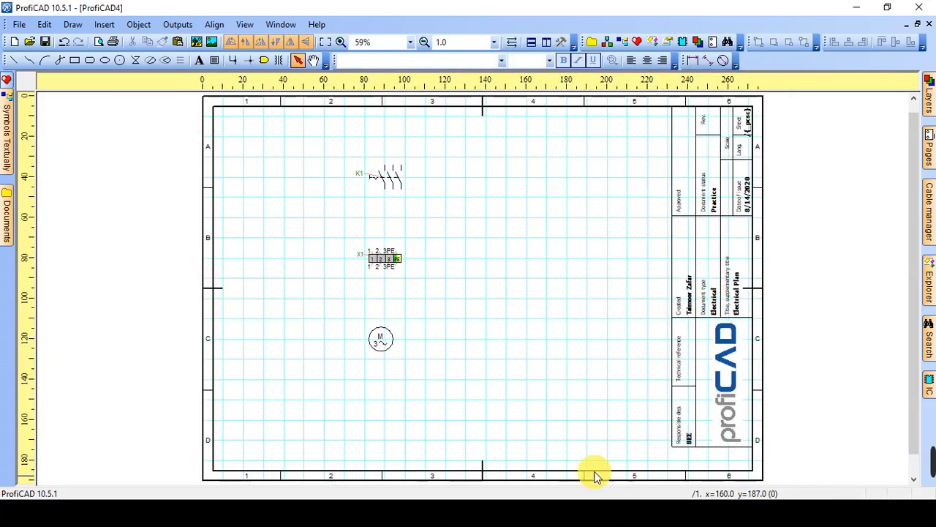
Move the switch symbol K1 5 mm to the left and 1 mm up.
{"action": "left_click", "coordinate": [340, 43]}
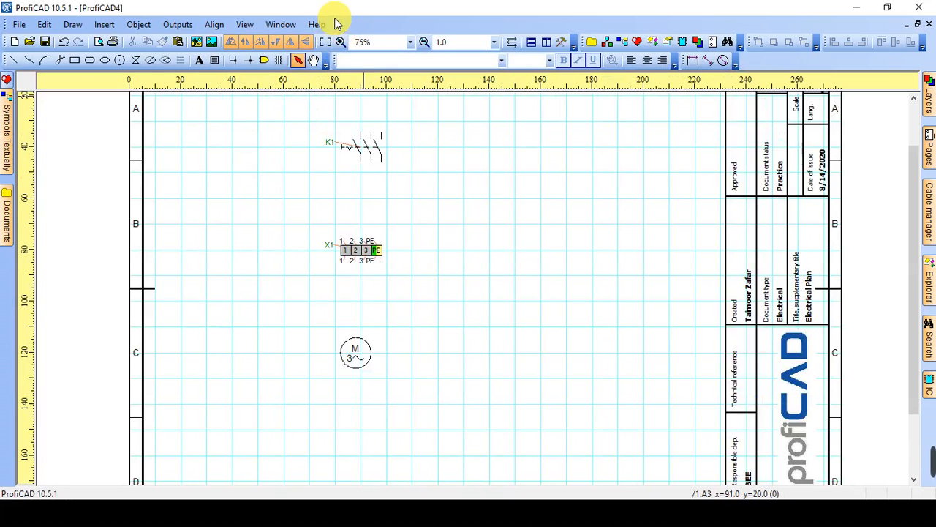
{"action": "left_click", "coordinate": [342, 43]}
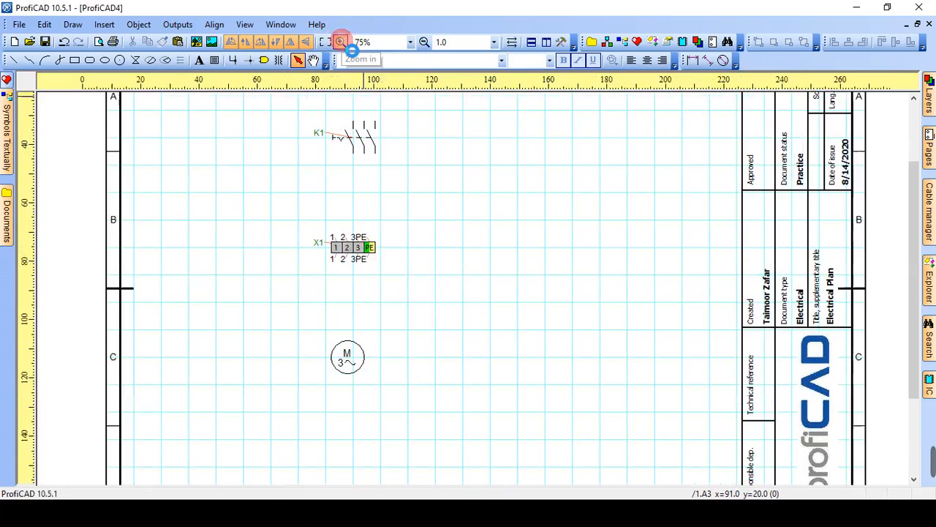
{"action": "left_click", "coordinate": [313, 60]}
{"action": "left_click_drag", "start_coordinate": [367, 173], "coordinate": [370, 213]}
{"action": "key", "text": "Escape"}
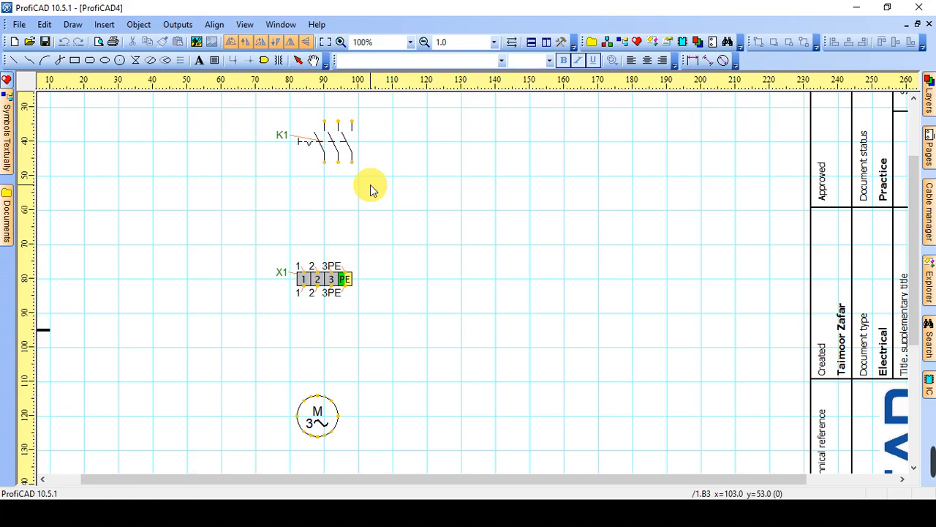
{"action": "key", "text": "space"}
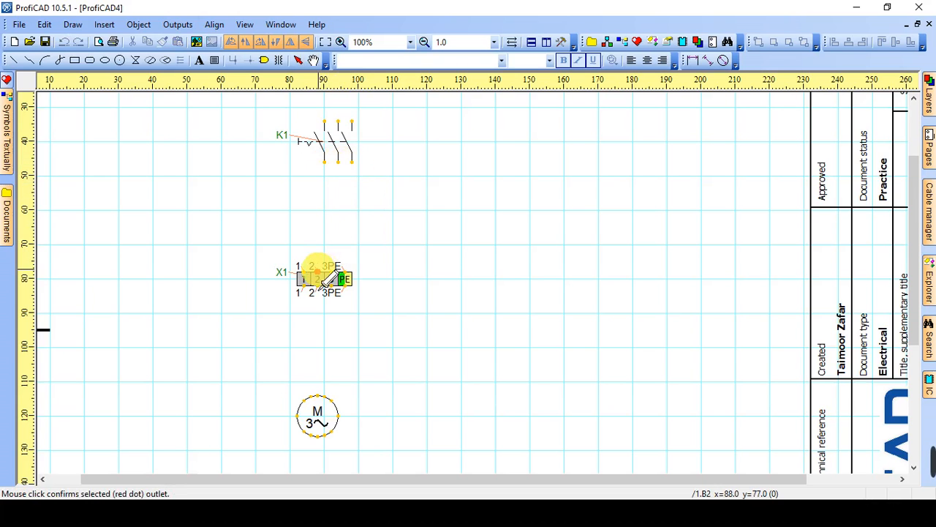
{"action": "key", "text": "Escape"}
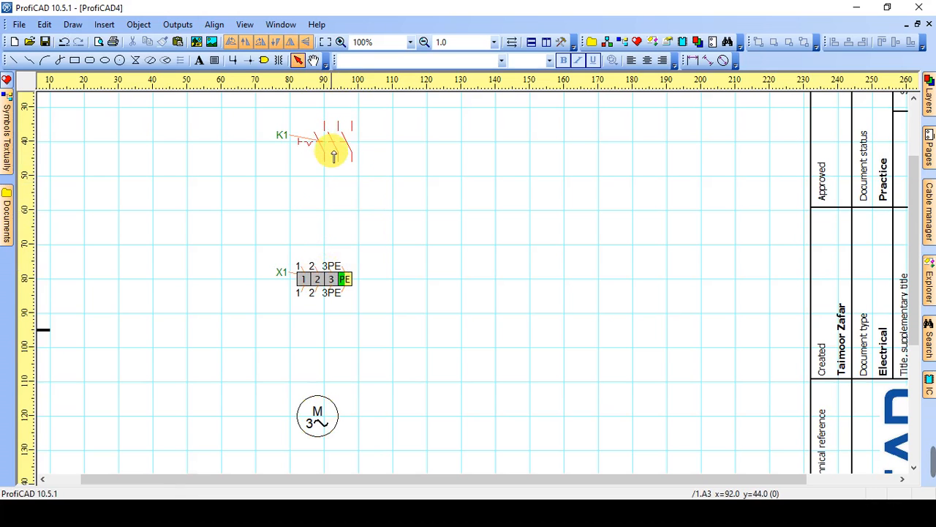
{"action": "left_click_drag", "start_coordinate": [332, 145], "coordinate": [313, 143]}
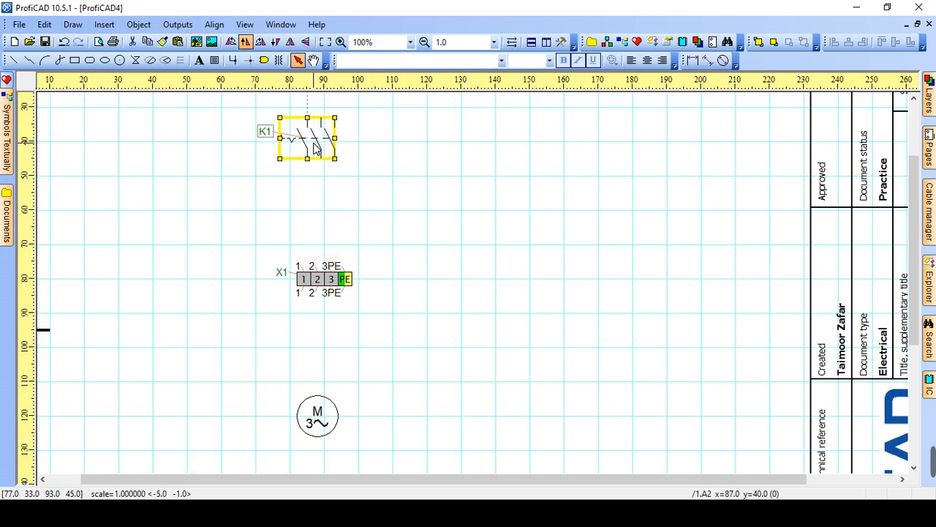
{"action": "left_click", "coordinate": [331, 196]}
Draw three wires from the lower outlets of switch K1 to terminals 1, 2 and 3 of terminal strip X1.
{"action": "key", "text": "w"}
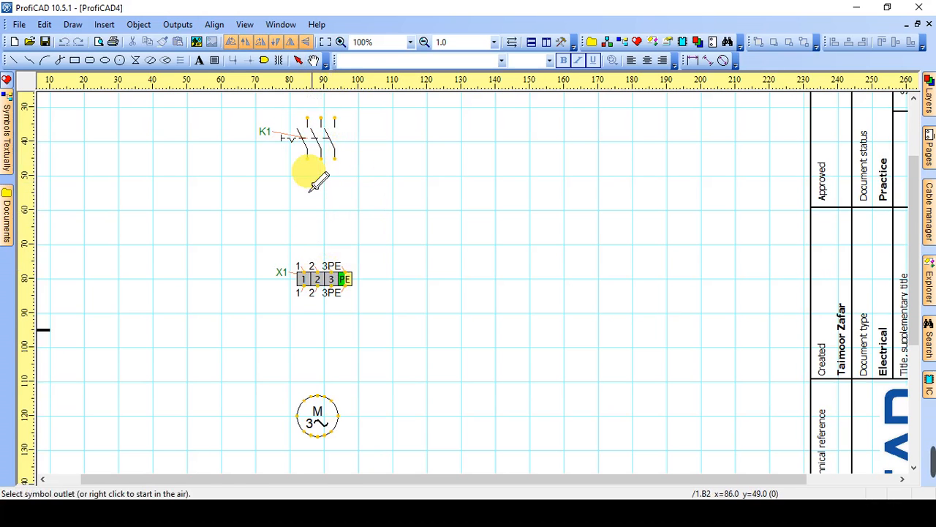
{"action": "left_click", "coordinate": [308, 156]}
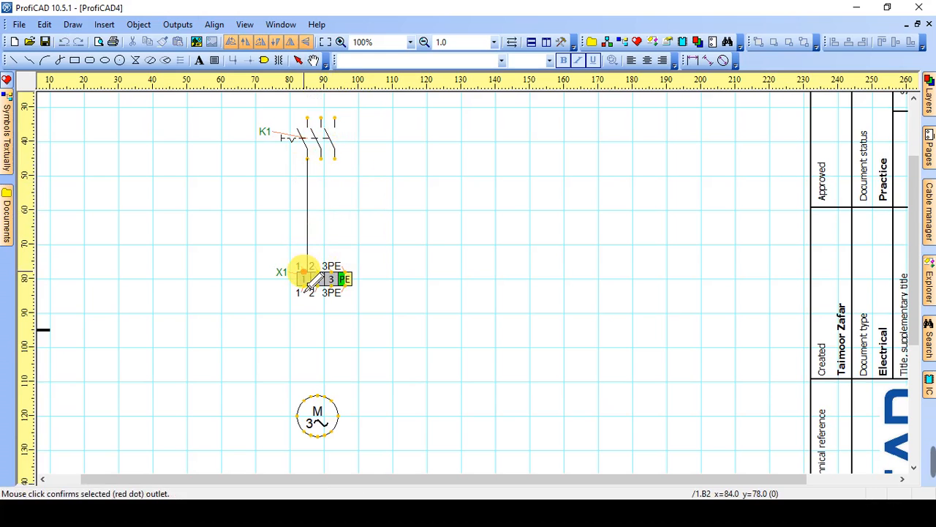
{"action": "left_click", "coordinate": [304, 269]}
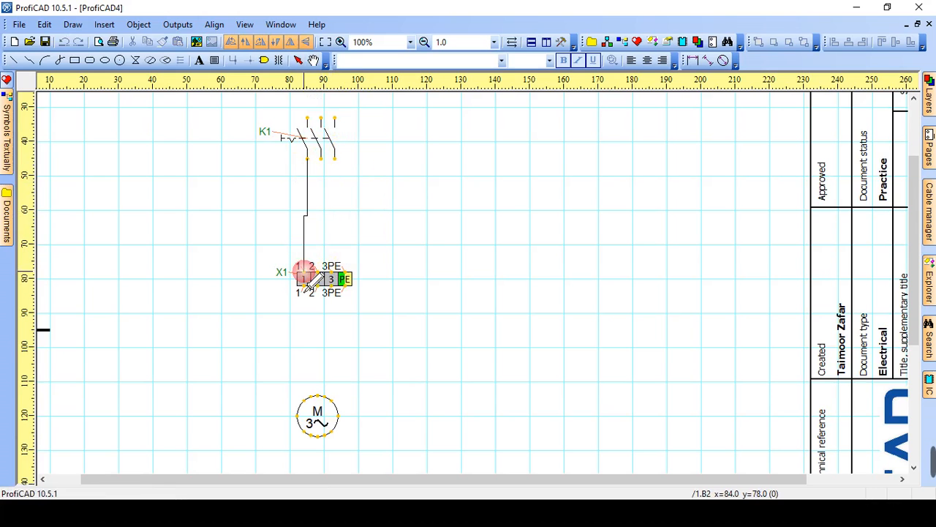
{"action": "left_click", "coordinate": [320, 158]}
{"action": "left_click", "coordinate": [320, 271]}
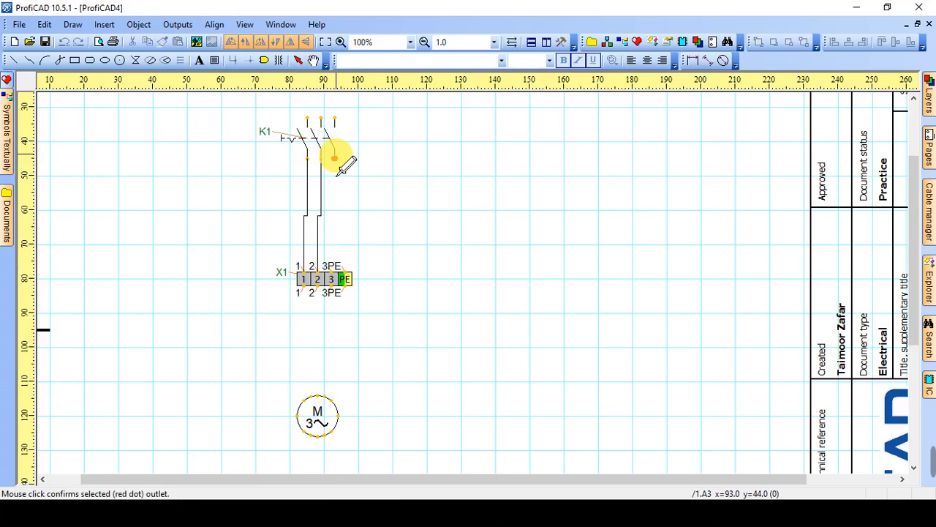
{"action": "left_click", "coordinate": [336, 158]}
{"action": "left_click", "coordinate": [333, 269]}
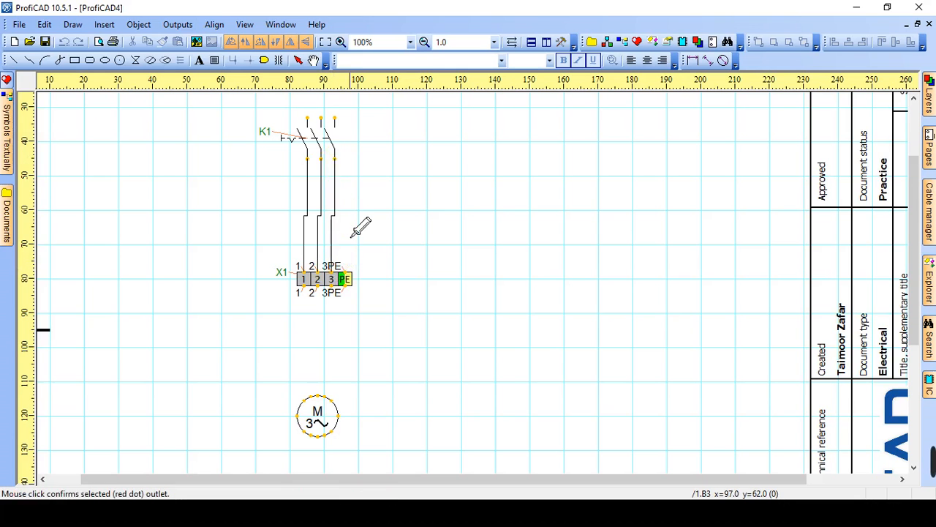
{"action": "key", "text": "Escape"}
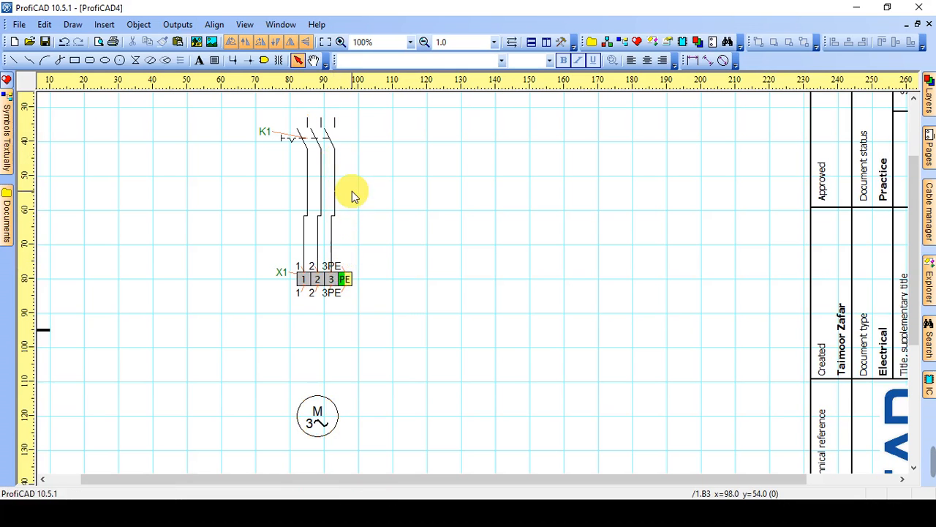
Nudge switch K1 about 1 mm to the left to straighten its wires to the terminal strip.
{"action": "left_click", "coordinate": [324, 140]}
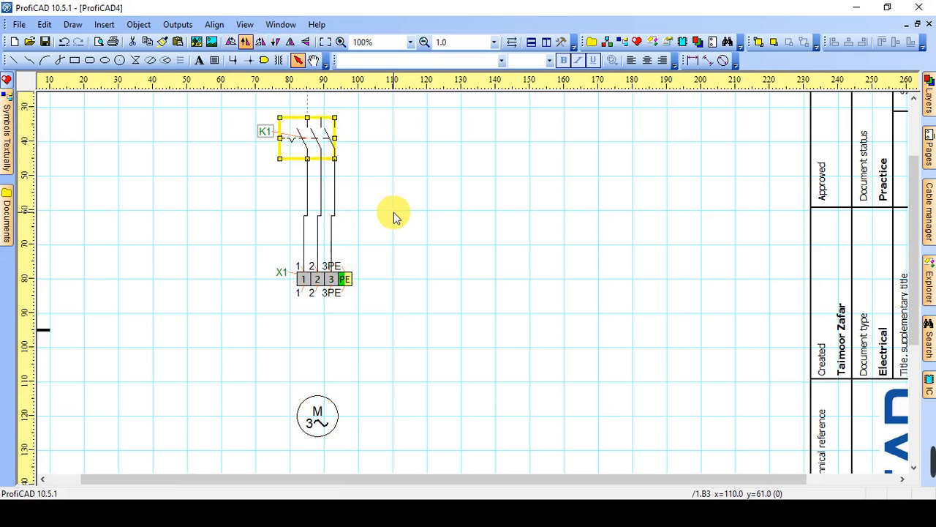
{"action": "key", "text": "Left"}
{"action": "key", "text": "Left"}
{"action": "key", "text": "Left"}
{"action": "key", "text": "Left"}
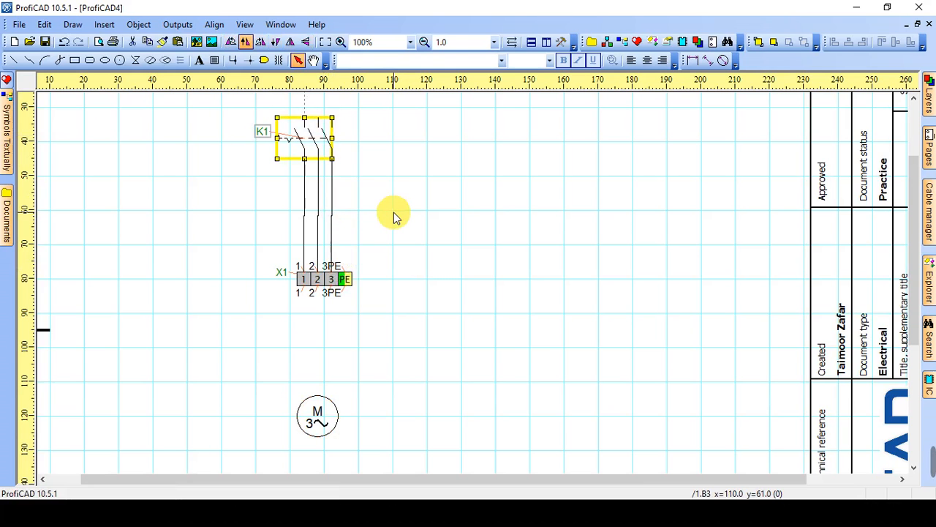
{"action": "key", "text": "Left"}
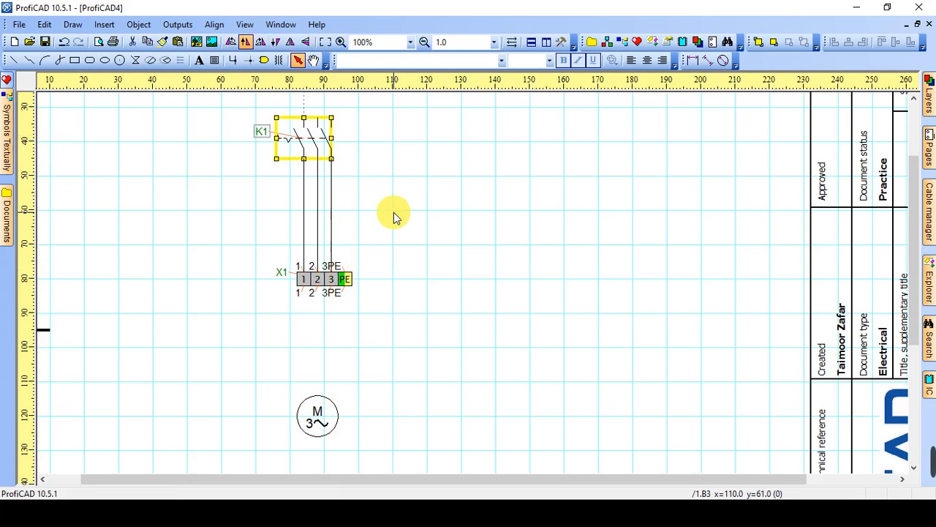
{"action": "left_click", "coordinate": [394, 217]}
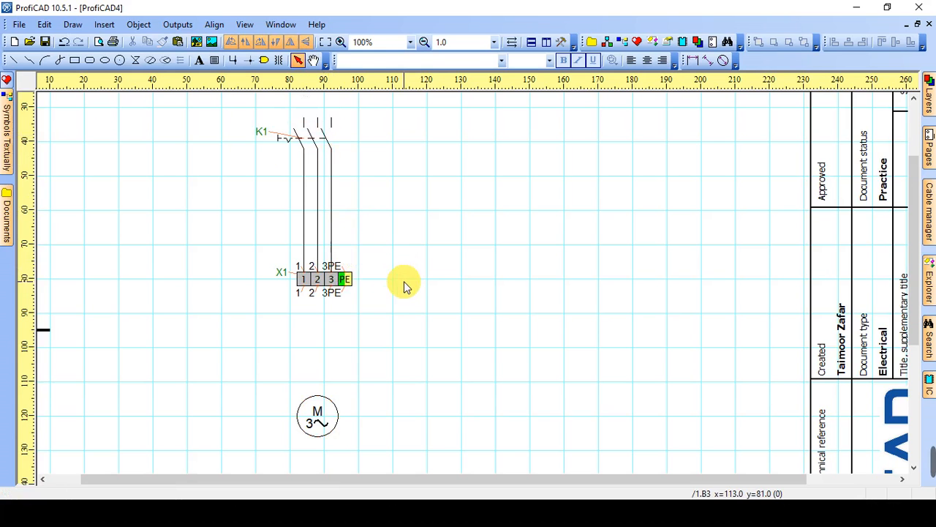
Draw wires from the lower outlets of terminals 1, 2 and 3 of X1 to the upper outlets of the motor.
{"action": "key", "text": "w"}
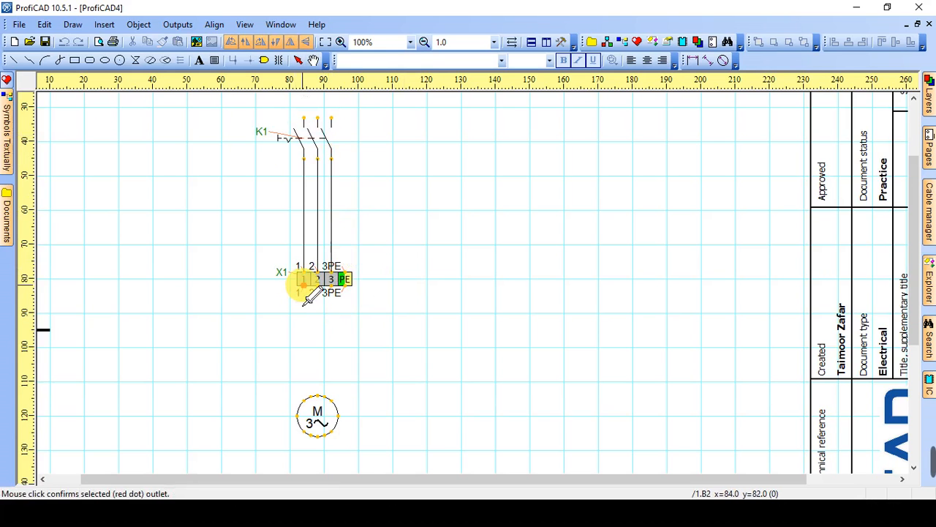
{"action": "left_click", "coordinate": [303, 279]}
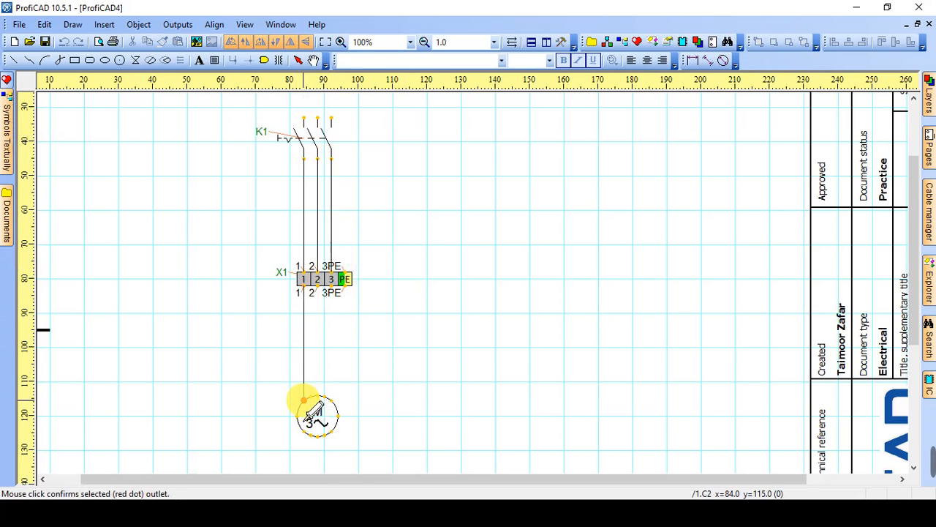
{"action": "left_click", "coordinate": [304, 401]}
{"action": "left_click", "coordinate": [316, 280]}
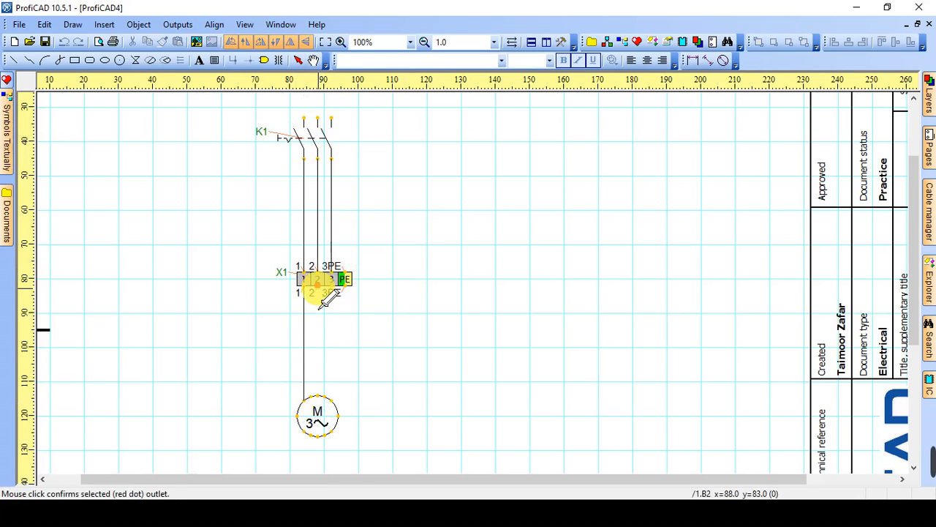
{"action": "left_click", "coordinate": [318, 397]}
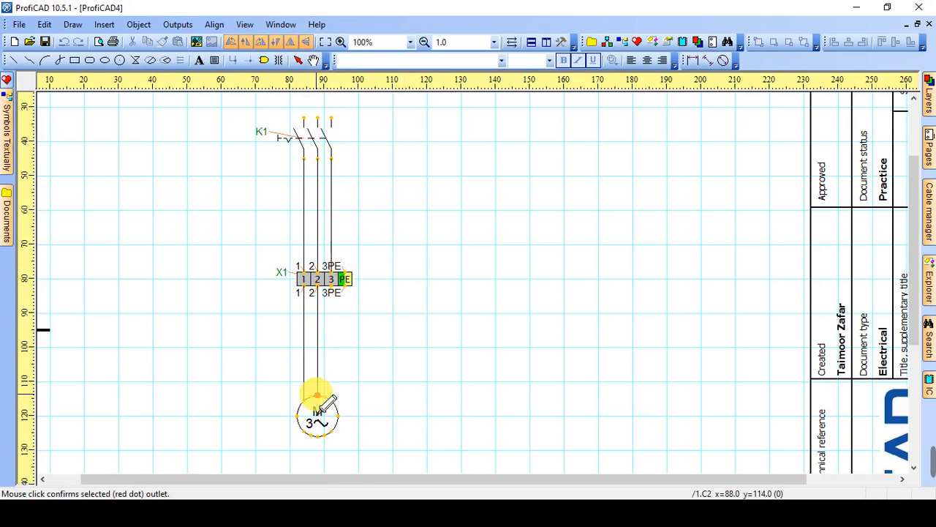
{"action": "left_click", "coordinate": [335, 305]}
{"action": "left_click", "coordinate": [334, 414]}
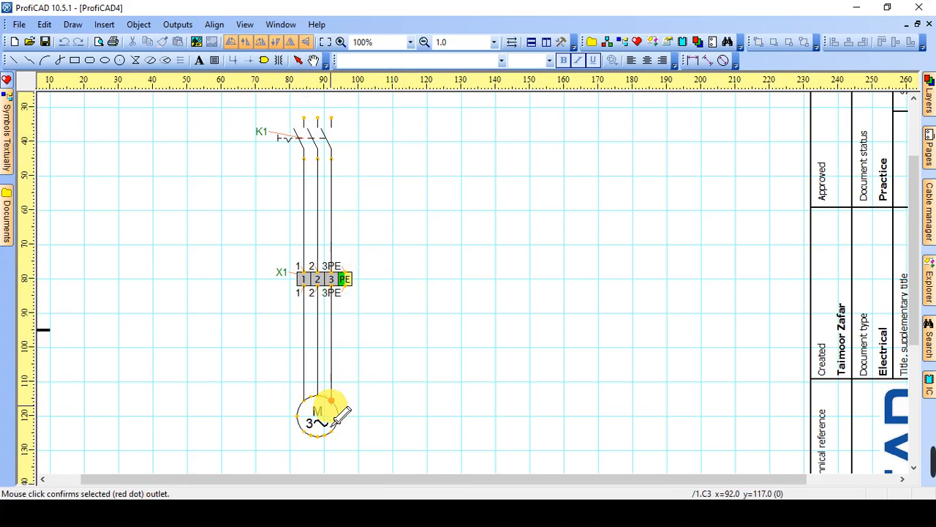
Wire the PE terminal down to the motor's right-hand outlet and up past switch K1, ending in the air at about Y 30.
{"action": "left_click", "coordinate": [344, 286]}
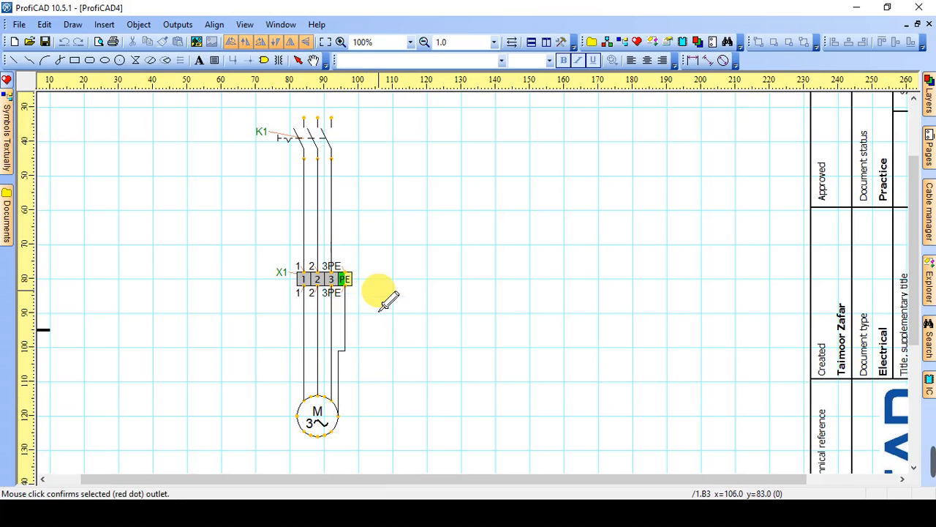
{"action": "left_click", "coordinate": [346, 277]}
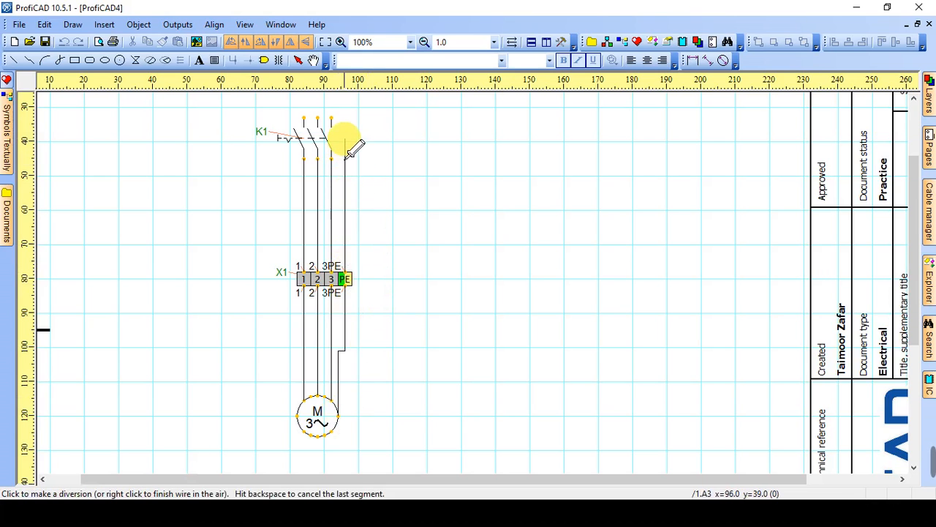
{"action": "left_click", "coordinate": [346, 112]}
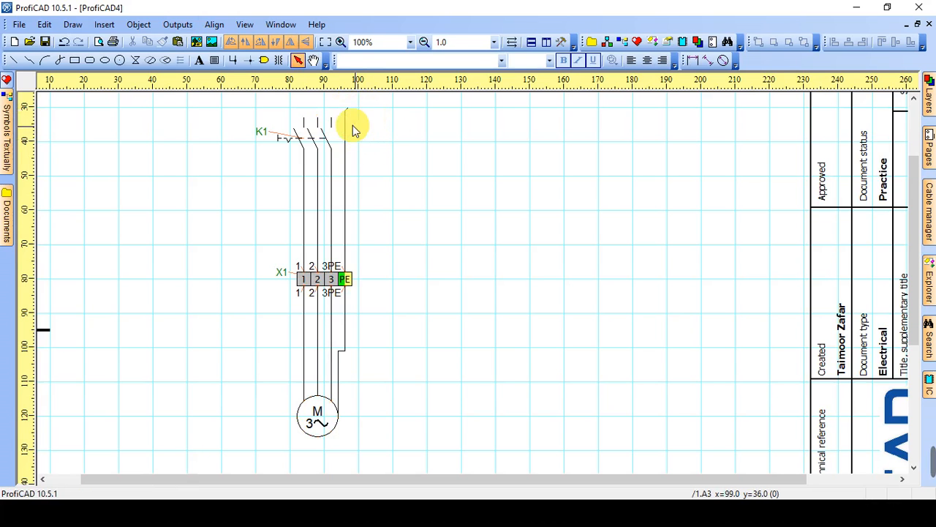
Replace the crooked PE wire above X1 with a straight one from terminal PE's upper outlet, ending in the air at about Y 31.
{"action": "left_click", "coordinate": [346, 121]}
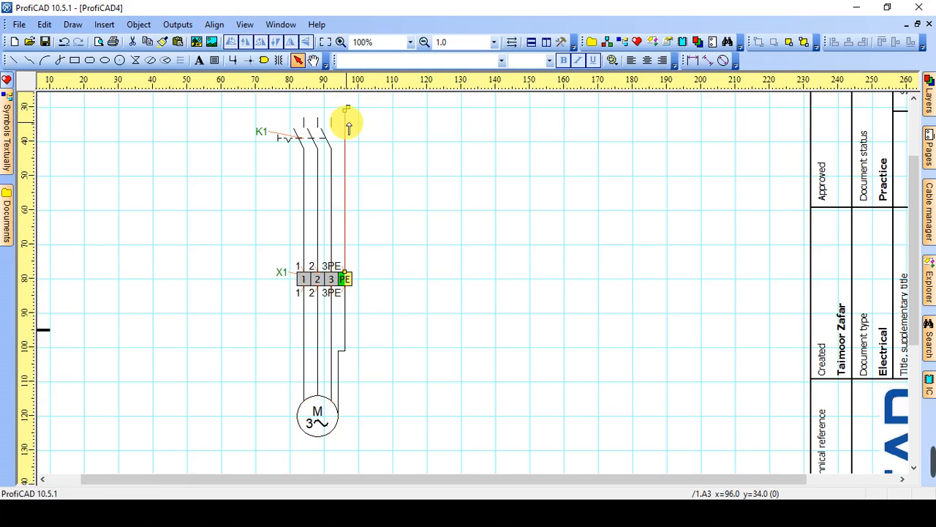
{"action": "key", "text": "Delete"}
{"action": "key", "text": "w"}
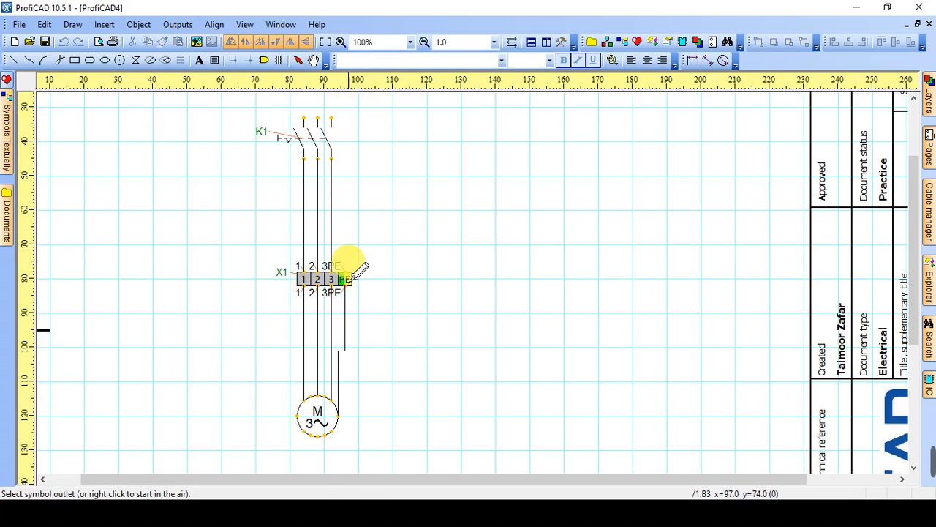
{"action": "left_click", "coordinate": [345, 270]}
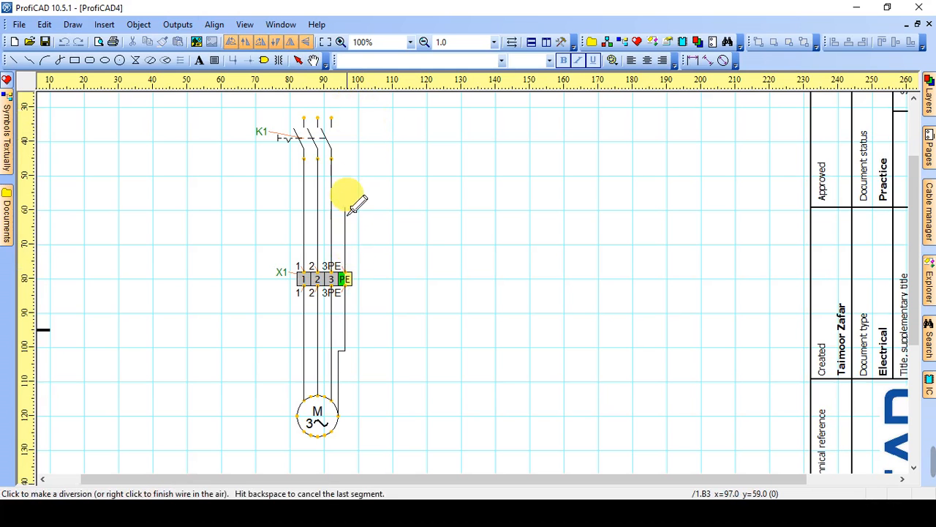
{"action": "left_click", "coordinate": [345, 109]}
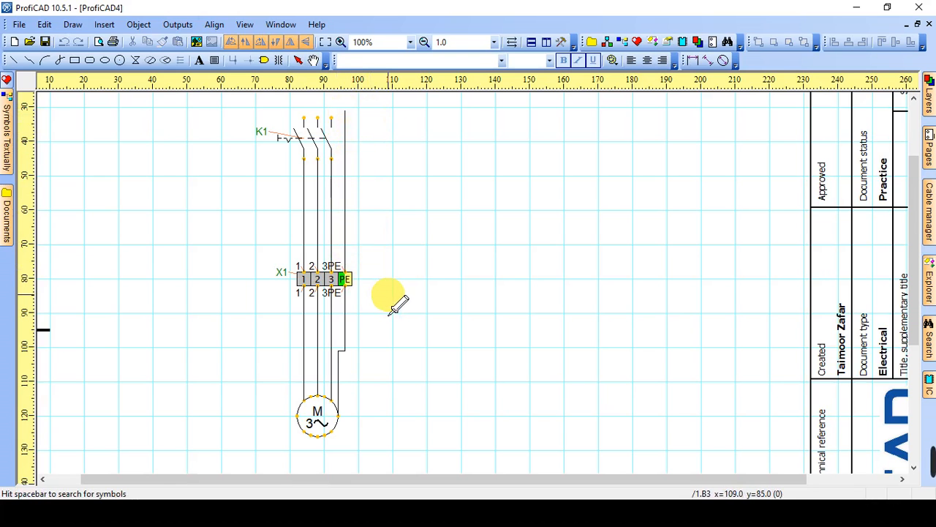
{"action": "key", "text": "Escape"}
Apply the permanent wire style PEN to both PE wires, above and below terminal strip X1.
{"action": "left_click", "coordinate": [344, 335]}
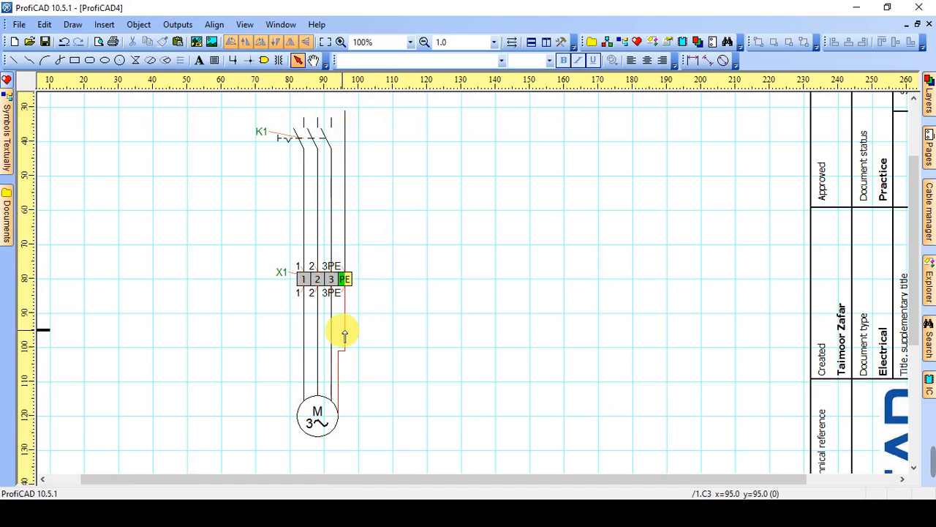
{"action": "left_click", "coordinate": [345, 331]}
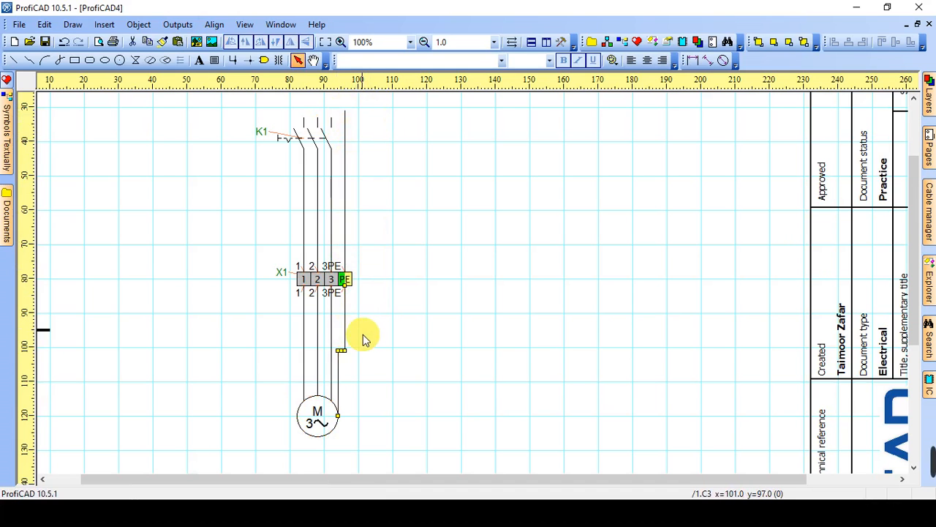
{"action": "left_click", "coordinate": [348, 231]}
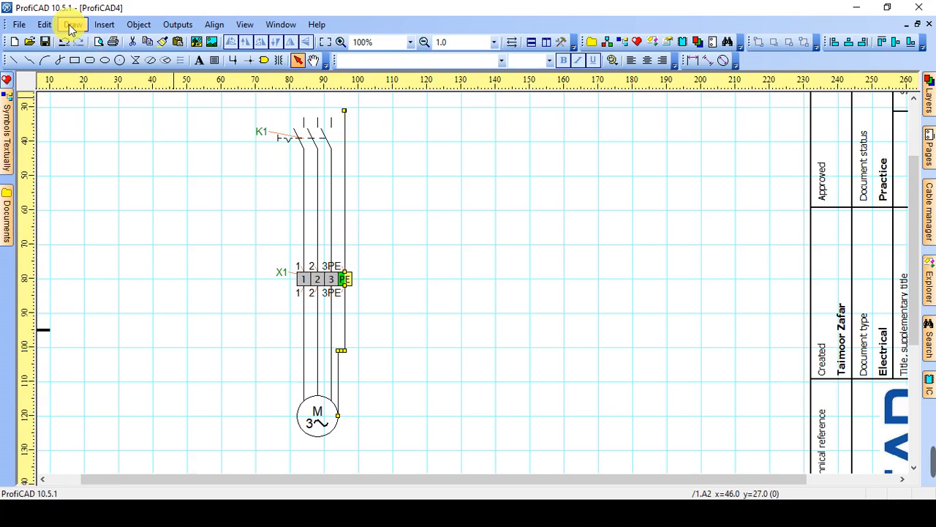
{"action": "left_click", "coordinate": [44, 25]}
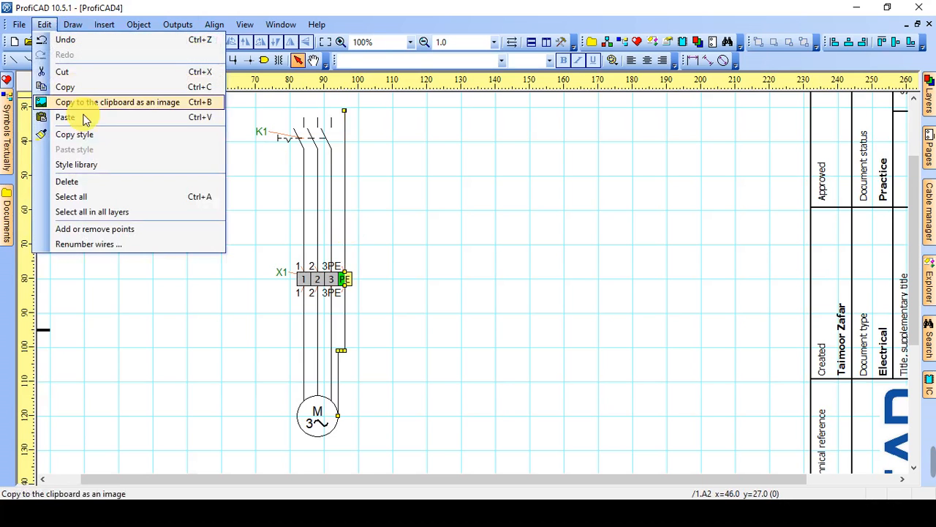
{"action": "left_click", "coordinate": [99, 169]}
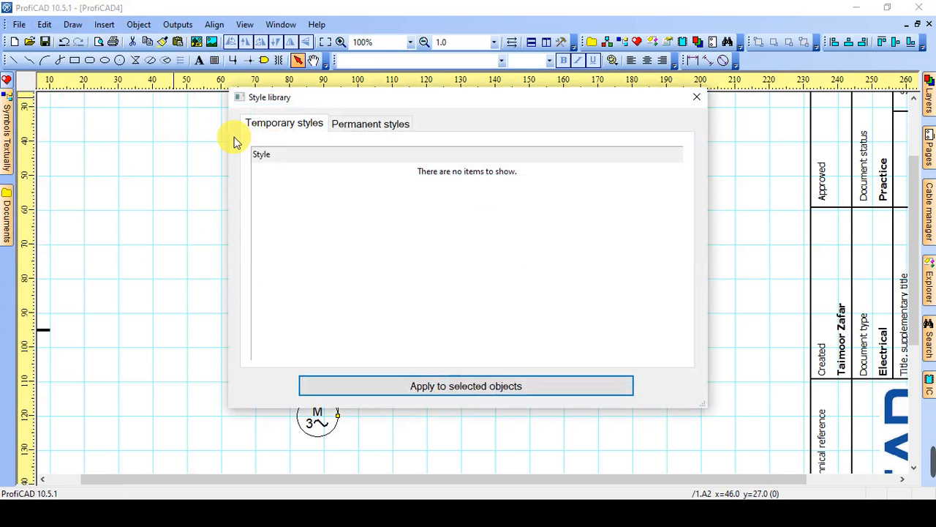
{"action": "left_click", "coordinate": [345, 126]}
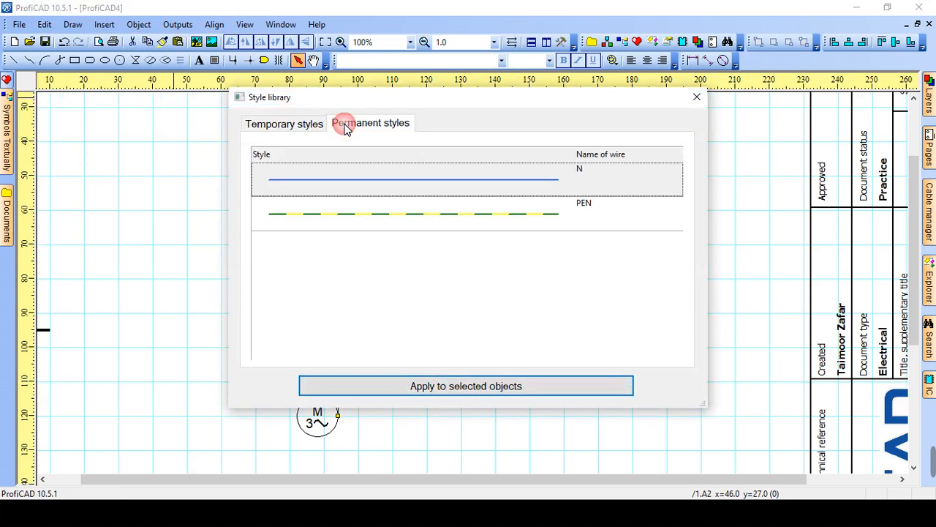
{"action": "left_click", "coordinate": [383, 221]}
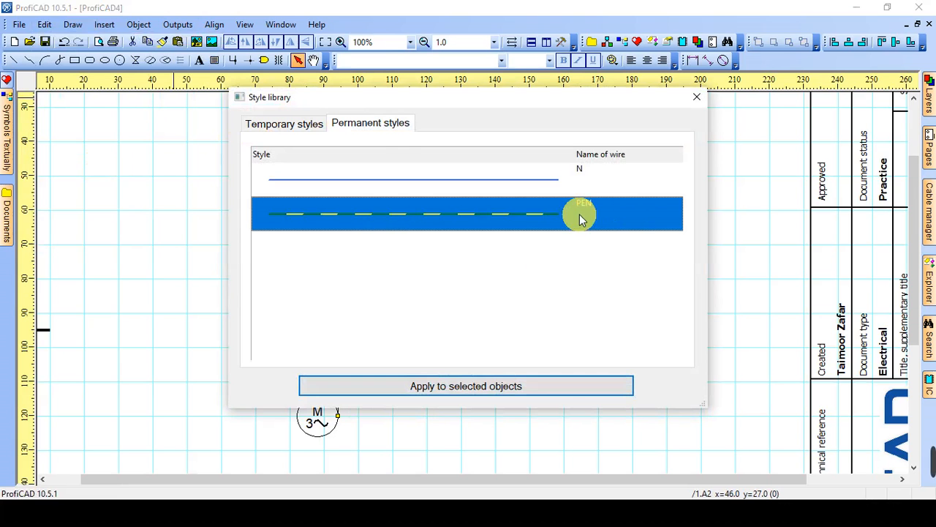
{"action": "left_click", "coordinate": [468, 388]}
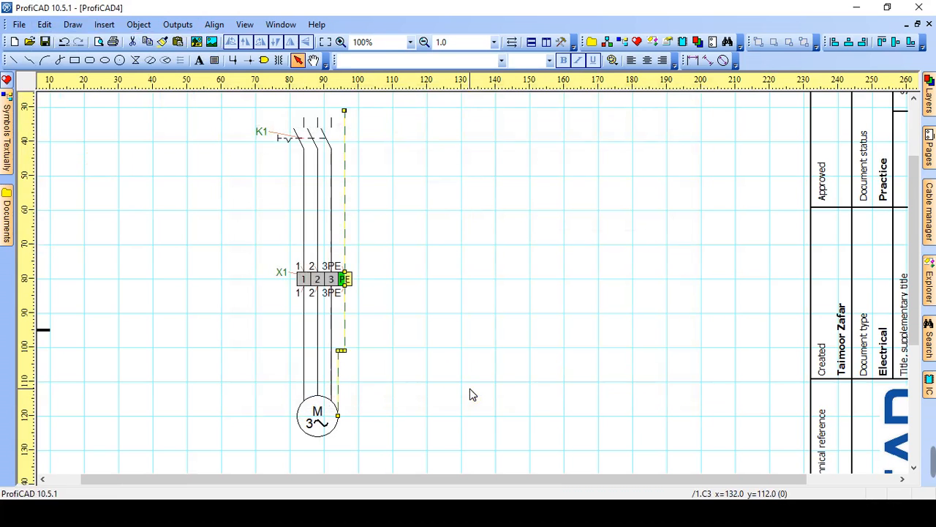
{"action": "left_click", "coordinate": [410, 276]}
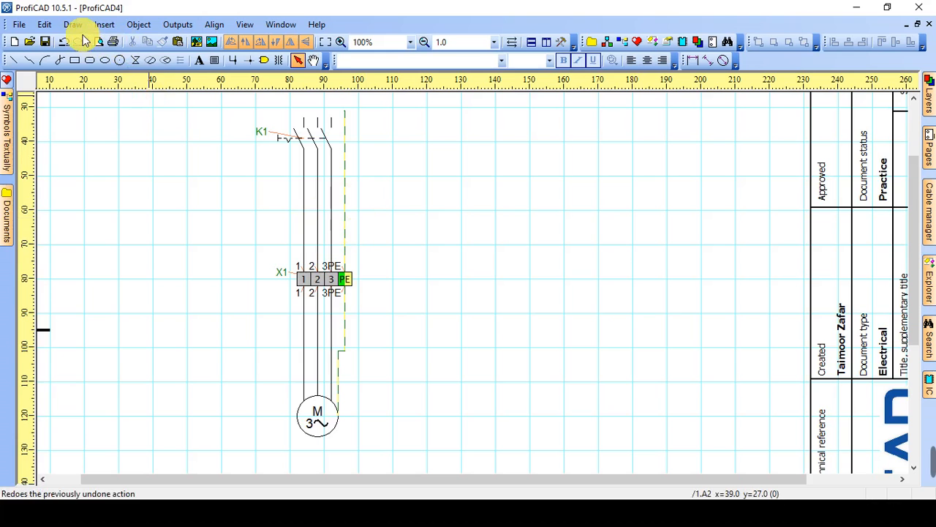
Insert a horizontal cable across all four wires between switch K1 and terminal strip X1 at about Y 50.
{"action": "left_click", "coordinate": [103, 24]}
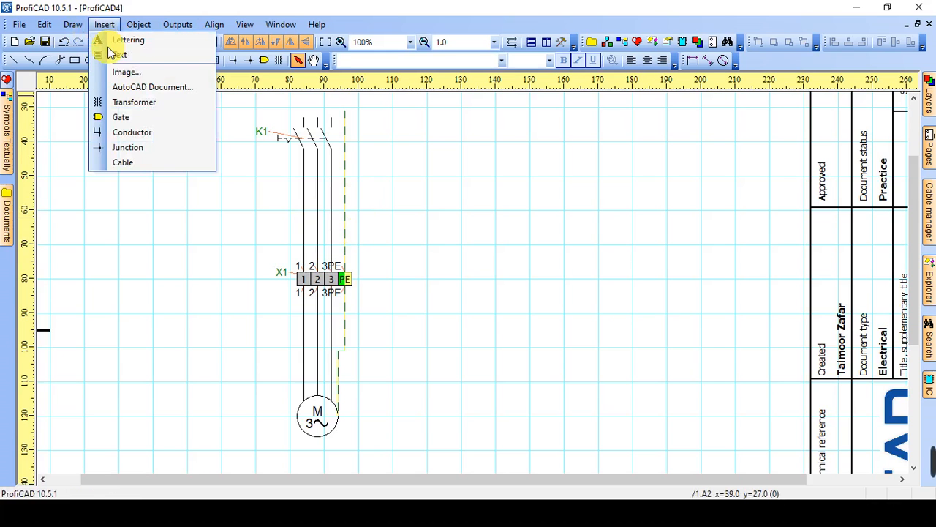
{"action": "left_click", "coordinate": [146, 166]}
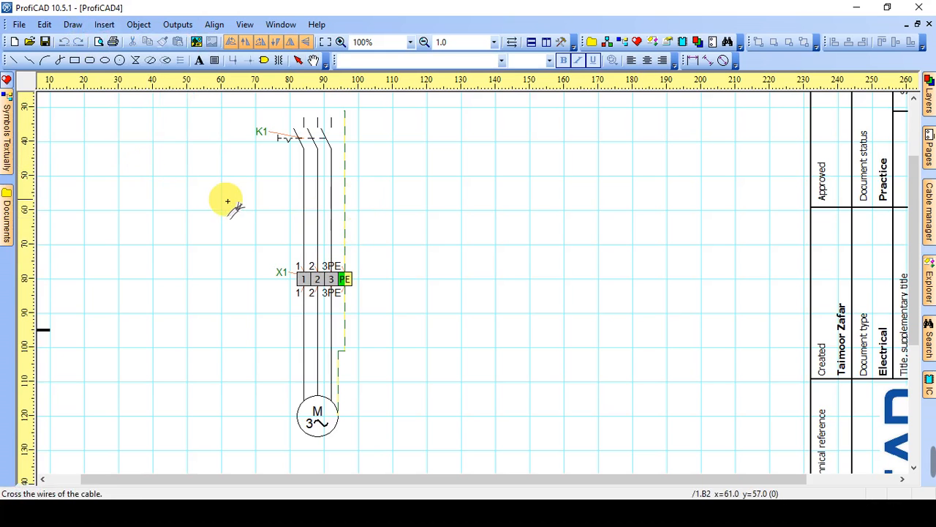
{"action": "left_click_drag", "start_coordinate": [273, 199], "coordinate": [375, 203]}
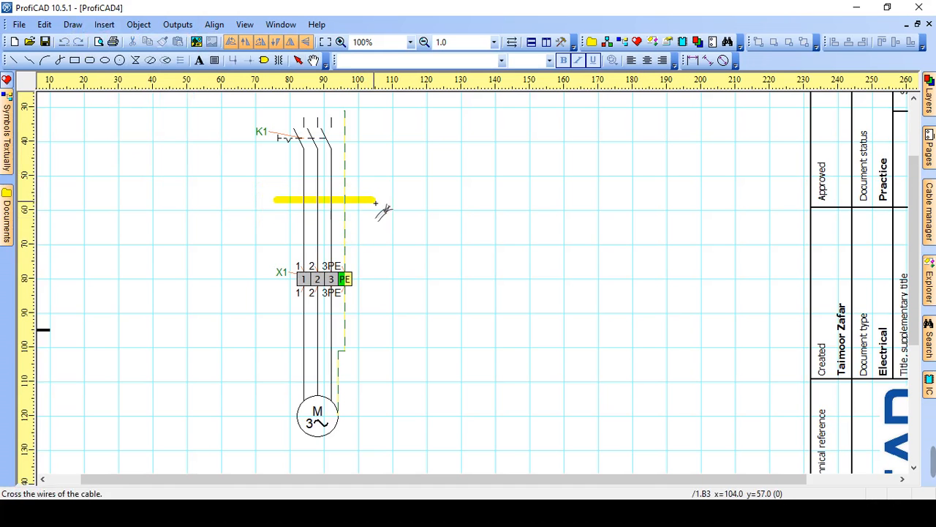
{"action": "left_click_drag", "start_coordinate": [375, 203], "coordinate": [374, 177]}
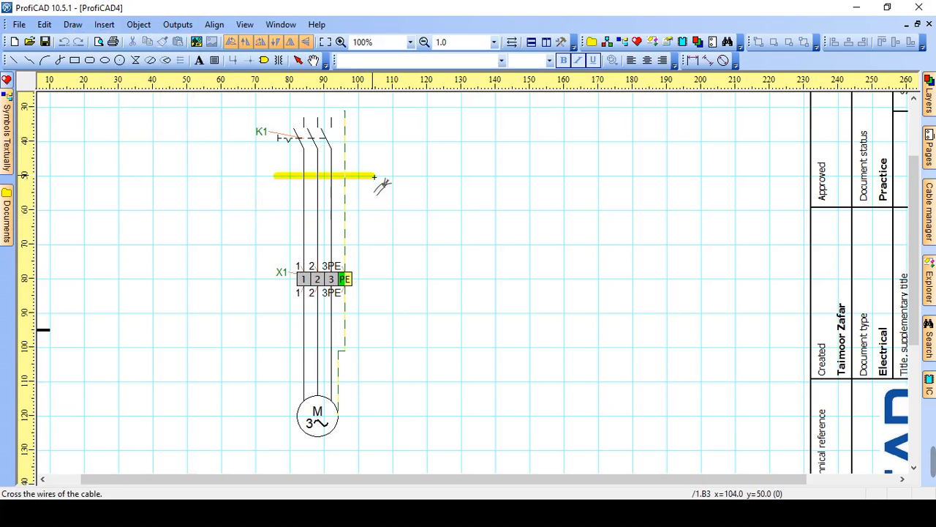
{"action": "left_click_drag", "start_coordinate": [373, 177], "coordinate": [374, 177]}
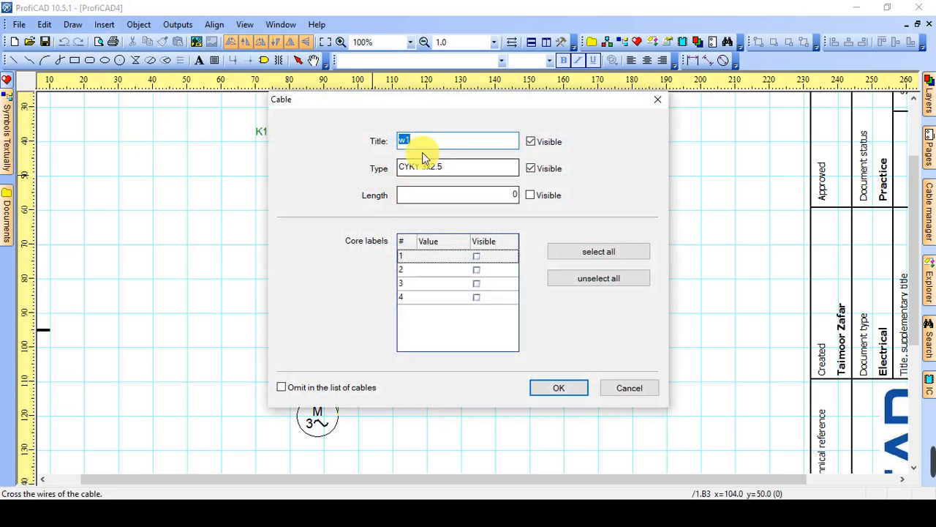
{"action": "left_click", "coordinate": [457, 174]}
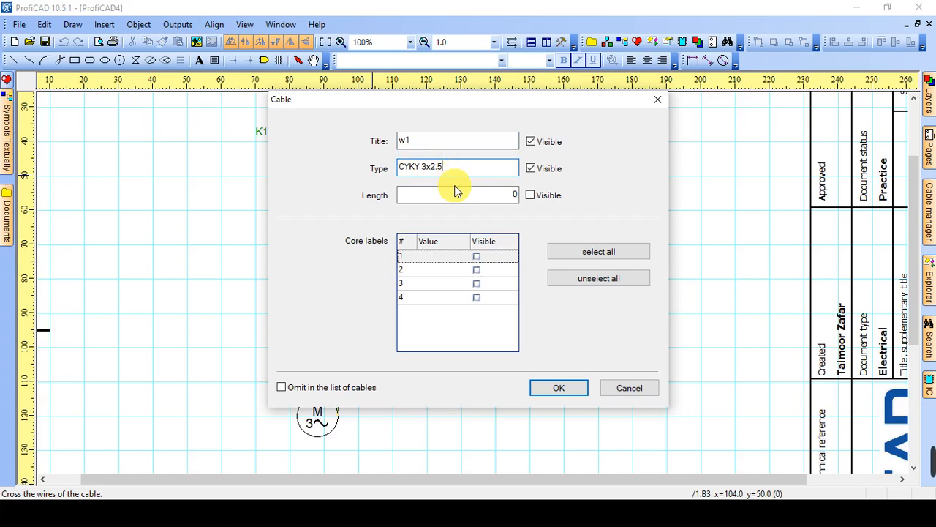
{"action": "left_click", "coordinate": [456, 196]}
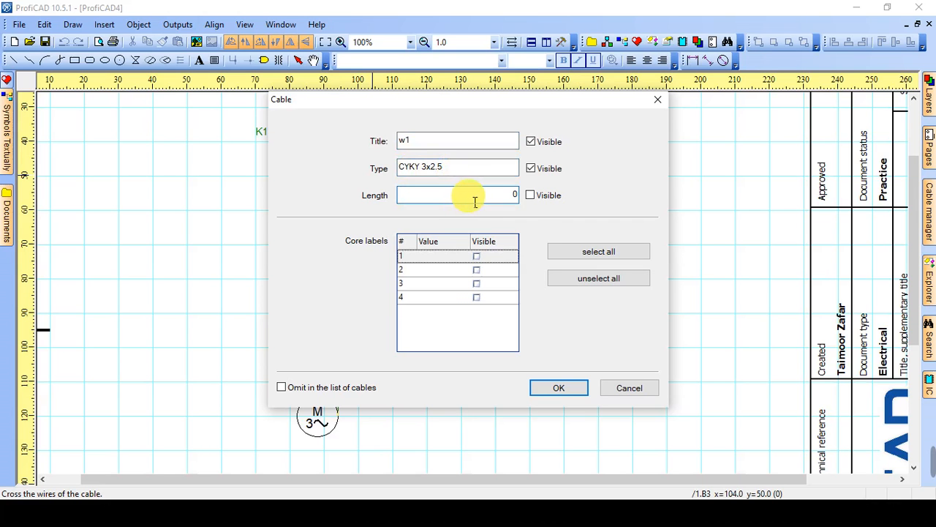
{"action": "left_click", "coordinate": [472, 198]}
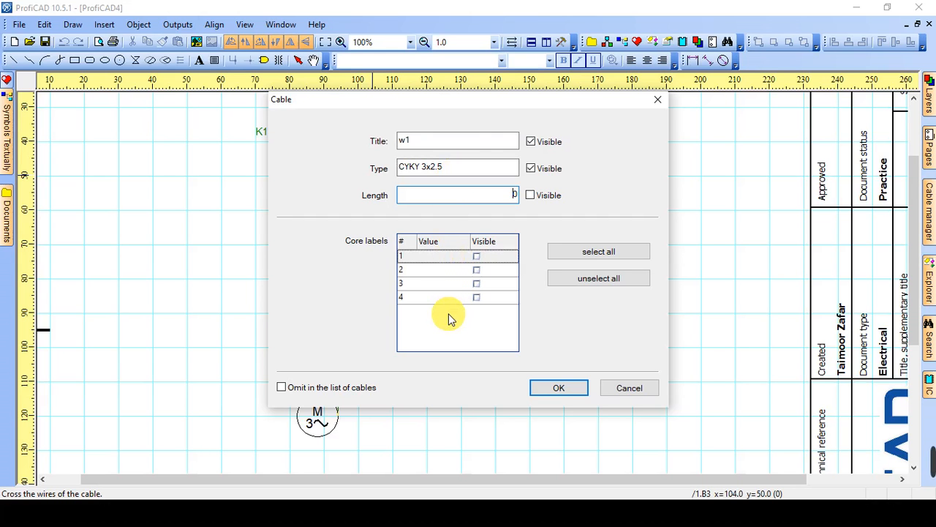
Label the four cores of cable w1 a, b, c and d and make all the core labels visible.
{"action": "left_click", "coordinate": [432, 262]}
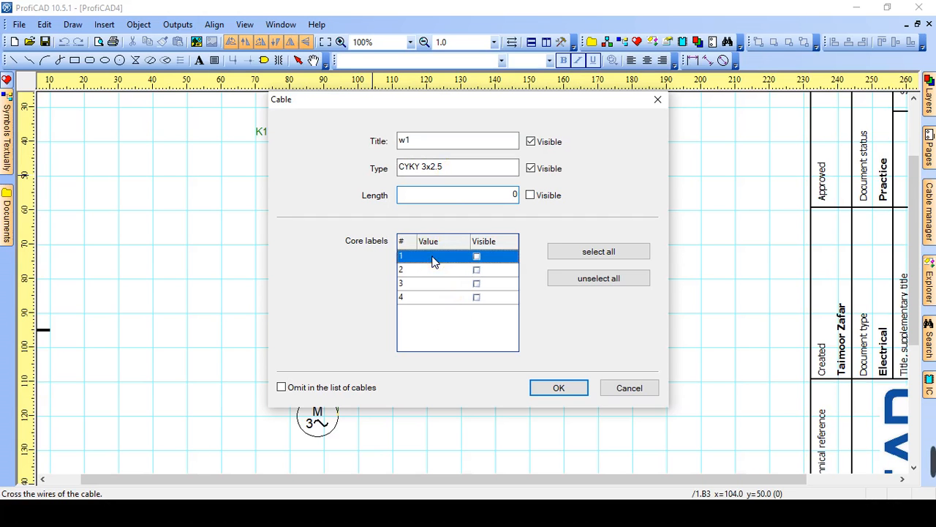
{"action": "left_click", "coordinate": [439, 265]}
{"action": "type", "text": "a"}
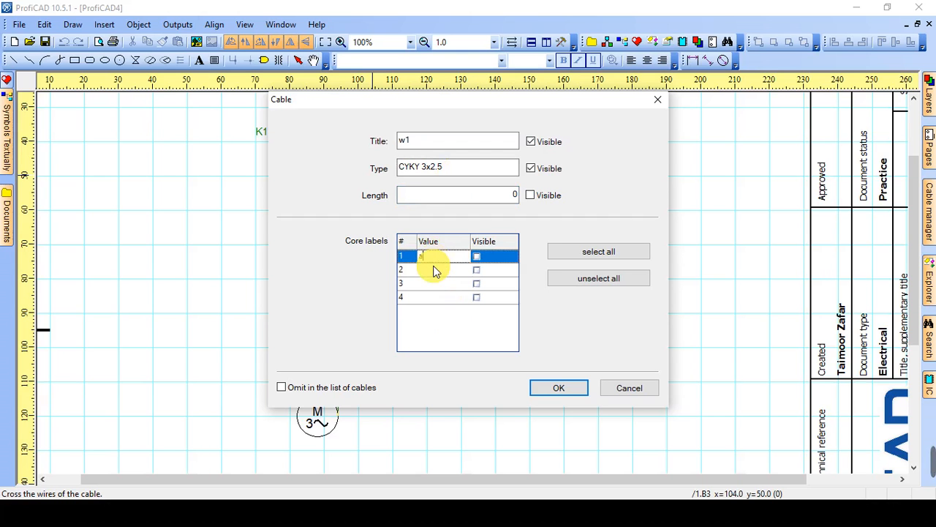
{"action": "left_click", "coordinate": [439, 268]}
{"action": "left_click", "coordinate": [439, 268]}
{"action": "type", "text": "b"}
{"action": "left_click", "coordinate": [437, 283]}
{"action": "left_click", "coordinate": [437, 283]}
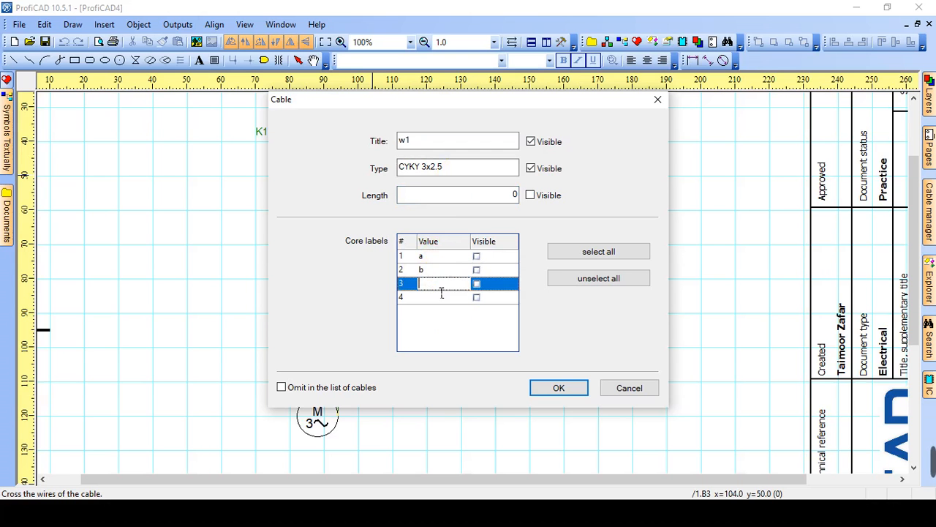
{"action": "type", "text": "c"}
{"action": "left_click", "coordinate": [431, 297]}
{"action": "left_click", "coordinate": [432, 297]}
{"action": "type", "text": "d"}
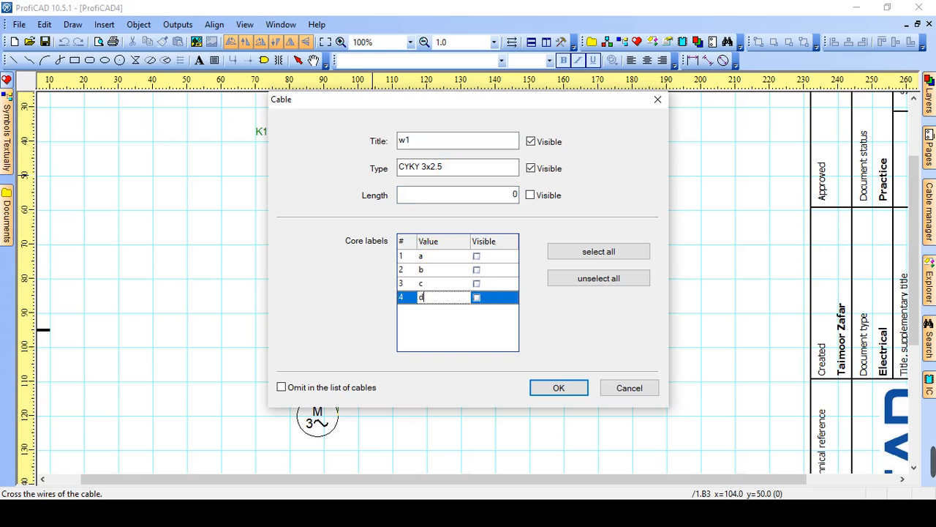
{"action": "left_click", "coordinate": [487, 334]}
{"action": "left_click", "coordinate": [589, 252]}
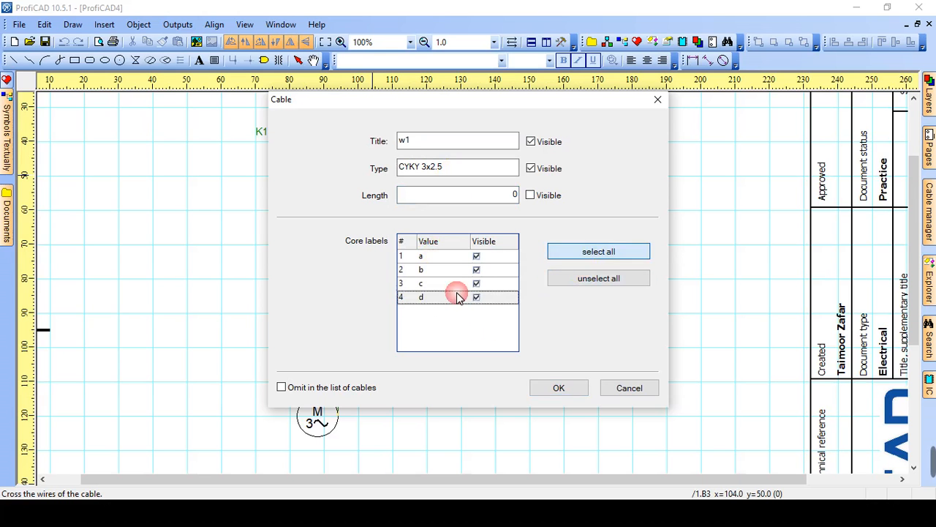
{"action": "left_click", "coordinate": [558, 389]}
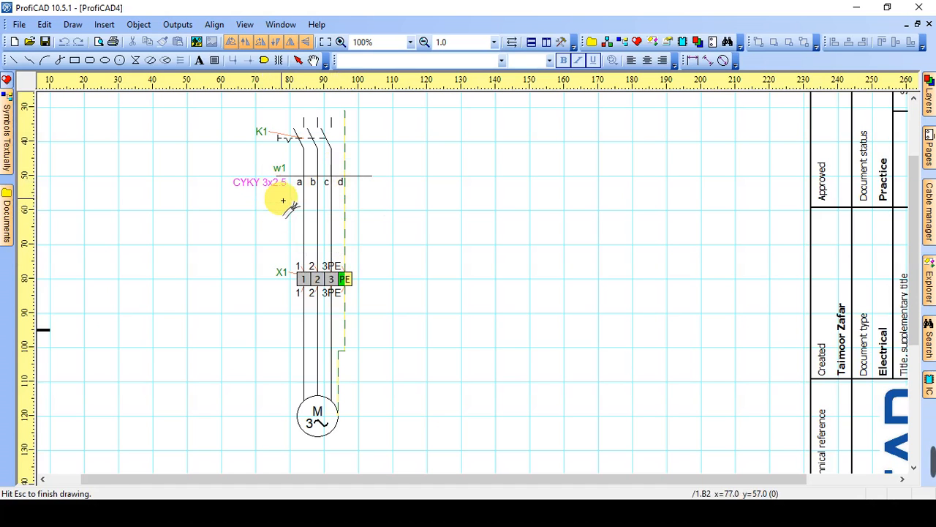
Draw a second cable across the four wires just above the motor at about Y 108 and set its type to AYZ 3x2.5.
{"action": "left_click", "coordinate": [263, 334]}
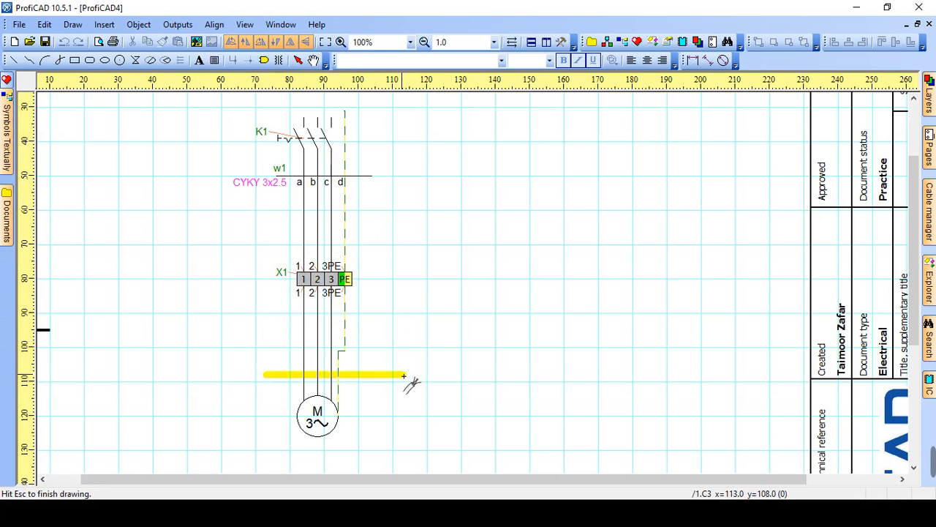
{"action": "double_click", "coordinate": [399, 376]}
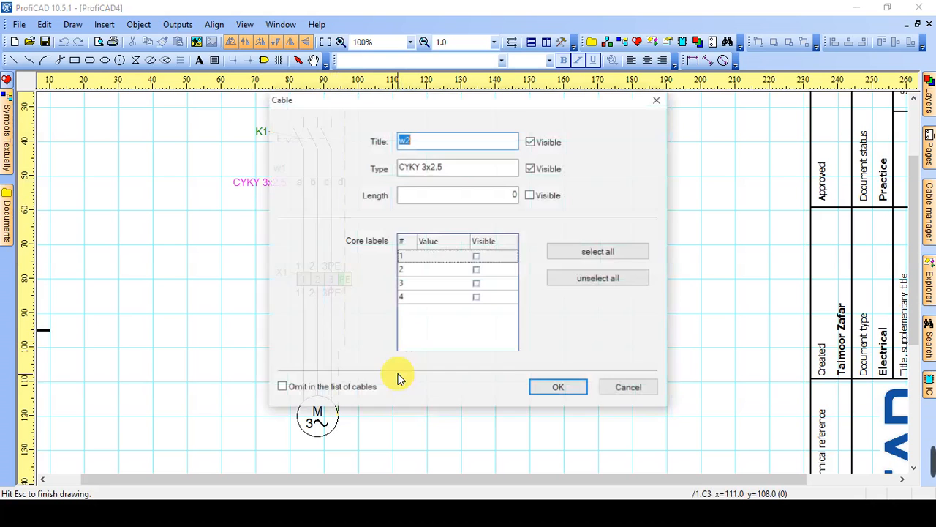
{"action": "left_click_drag", "start_coordinate": [443, 167], "coordinate": [395, 173]}
{"action": "left_click", "coordinate": [424, 172]}
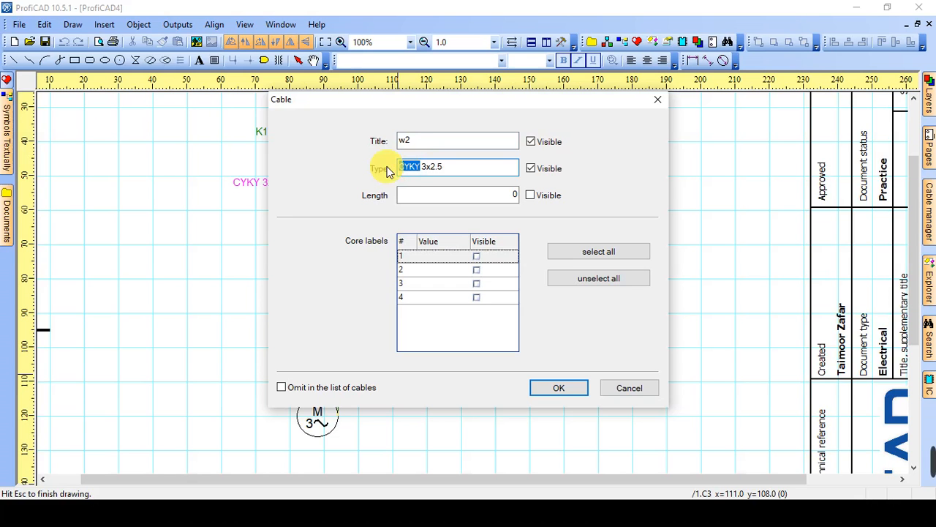
{"action": "type", "text": "AYZ"}
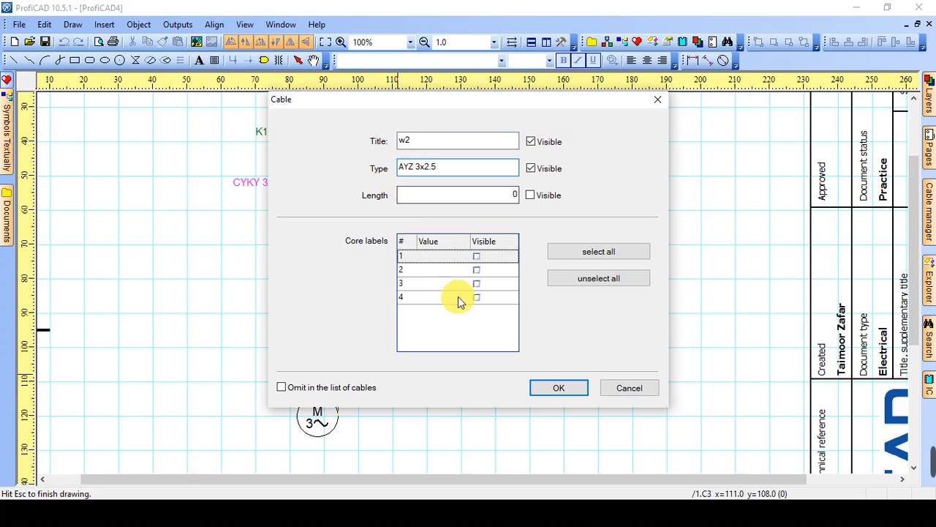
Label the four cores of cable w2 a, b, c and d and make all the core labels visible.
{"action": "left_click", "coordinate": [442, 256]}
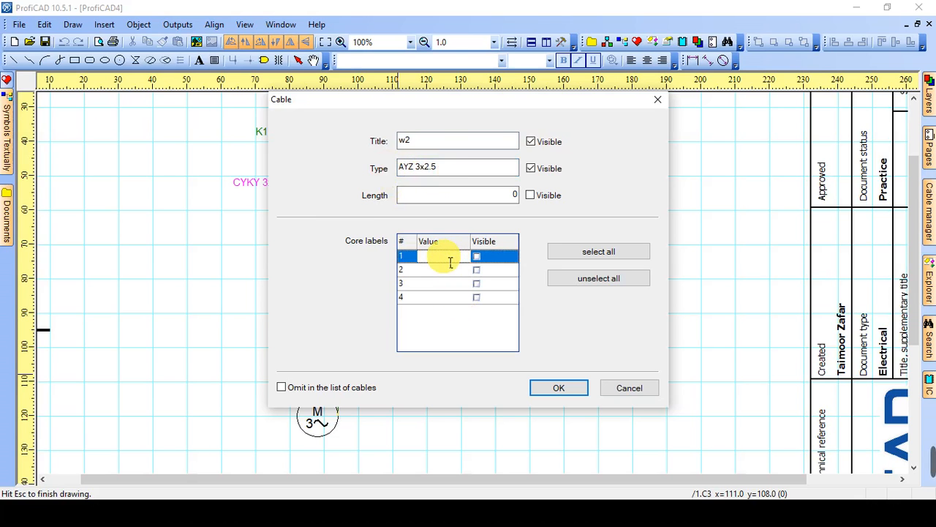
{"action": "type", "text": "a"}
{"action": "left_click", "coordinate": [439, 269]}
{"action": "type", "text": "b"}
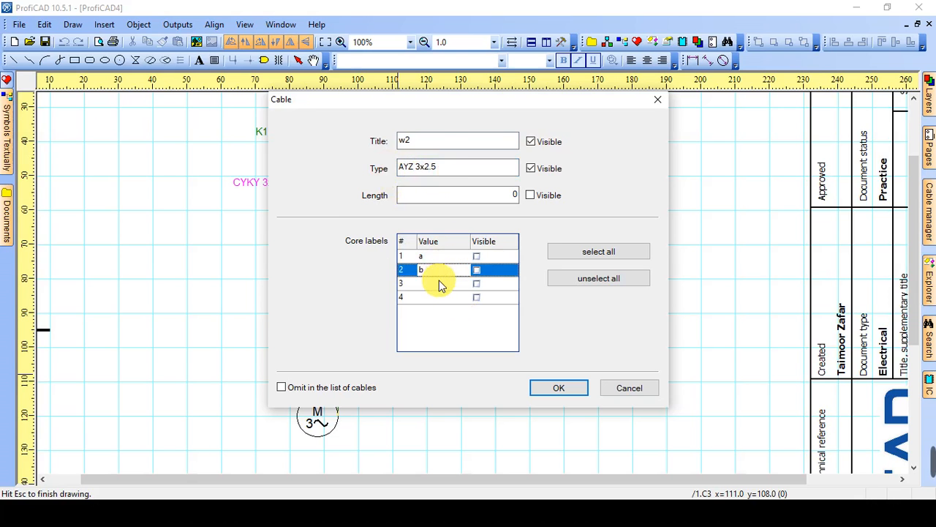
{"action": "left_click", "coordinate": [439, 283]}
{"action": "type", "text": "c"}
{"action": "left_click", "coordinate": [439, 297]}
{"action": "type", "text": "d"}
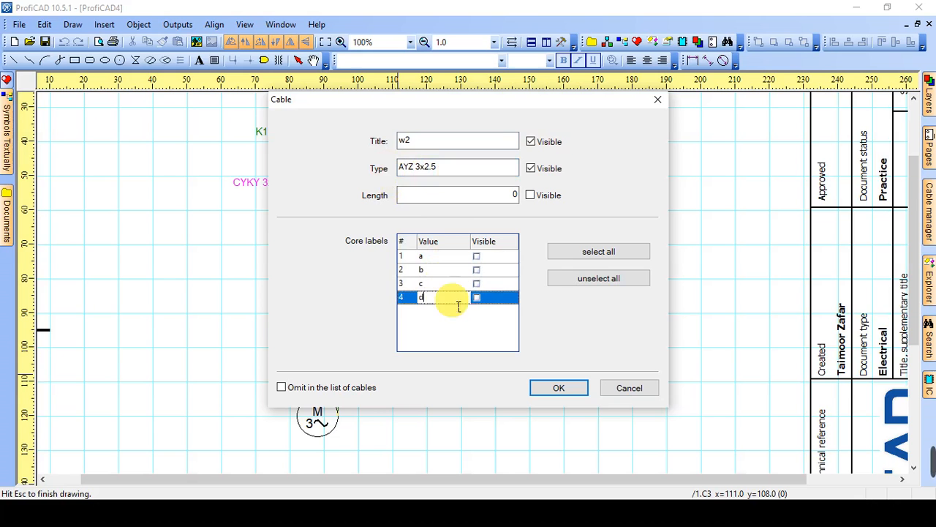
{"action": "left_click", "coordinate": [592, 252]}
{"action": "left_click", "coordinate": [563, 387]}
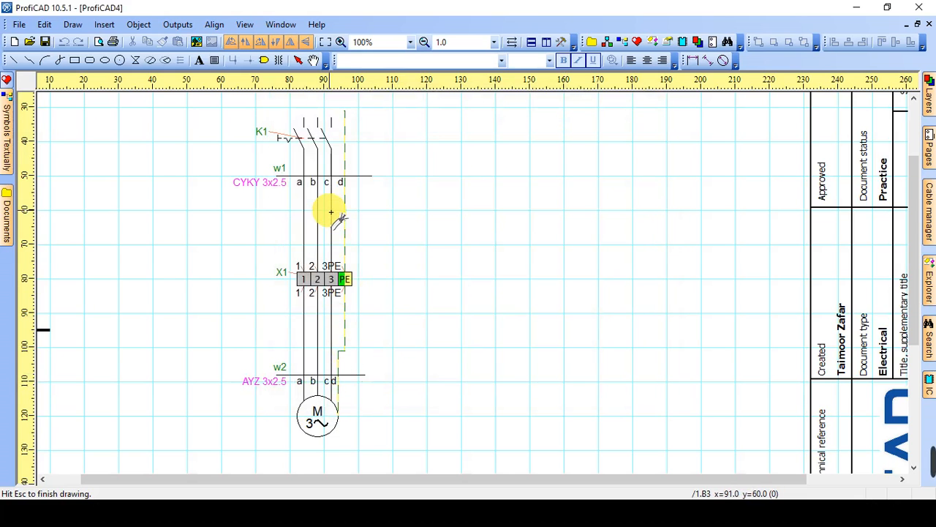
Finish drawing cables and inspect the properties of terminal strip X1 without changing them.
{"action": "key", "text": "Escape"}
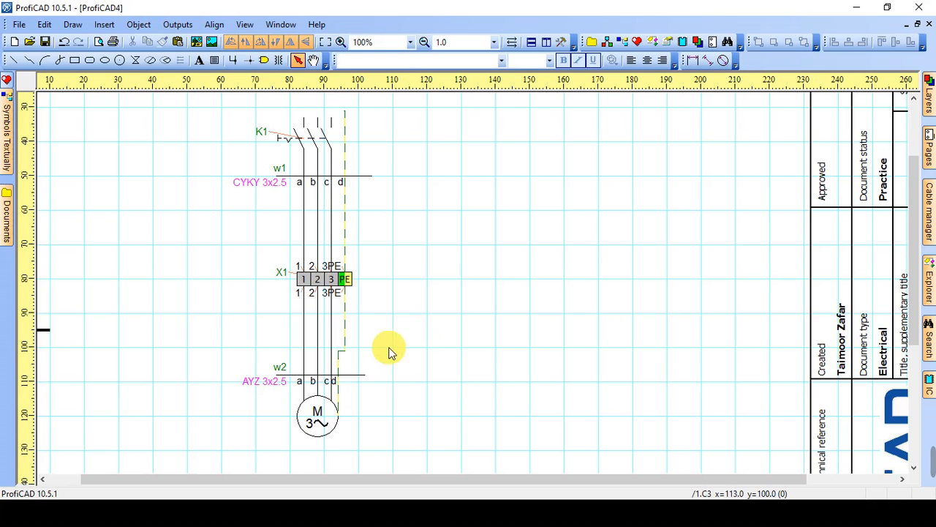
{"action": "left_click", "coordinate": [326, 285]}
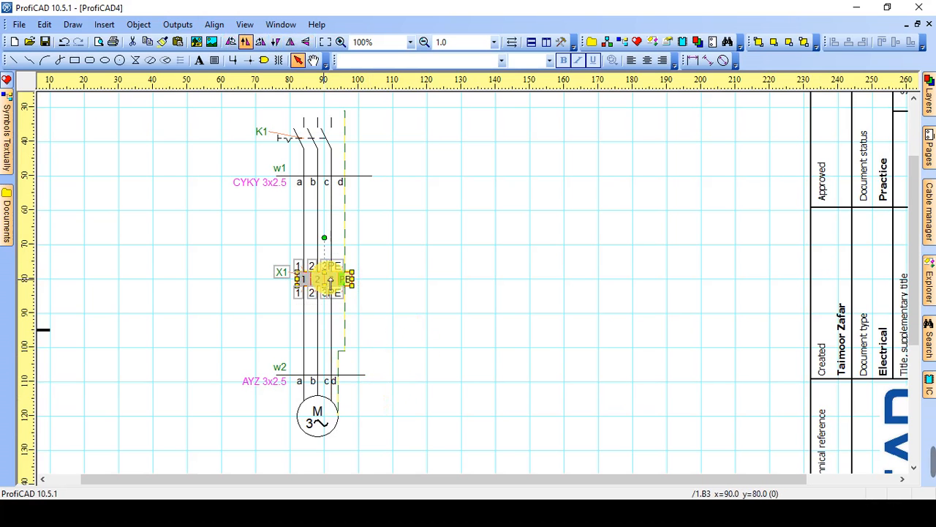
{"action": "double_click", "coordinate": [333, 282]}
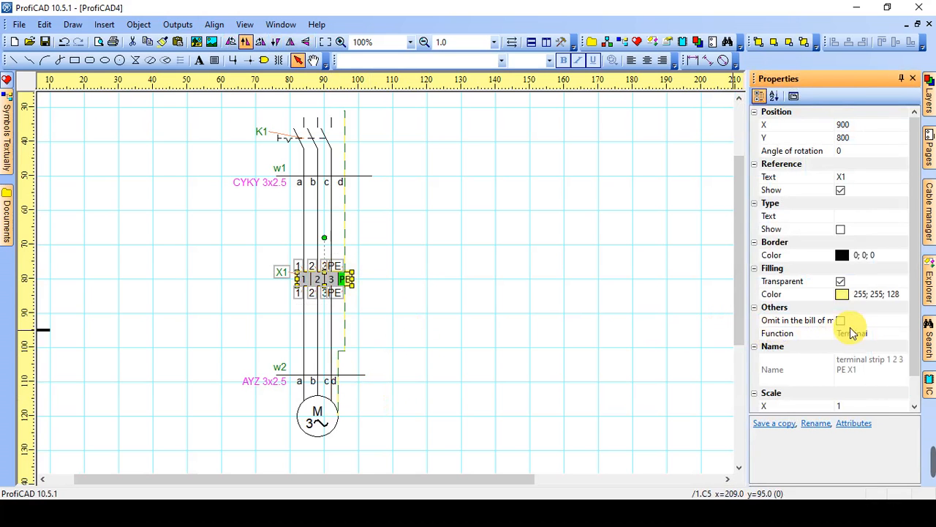
{"action": "left_click", "coordinate": [914, 79]}
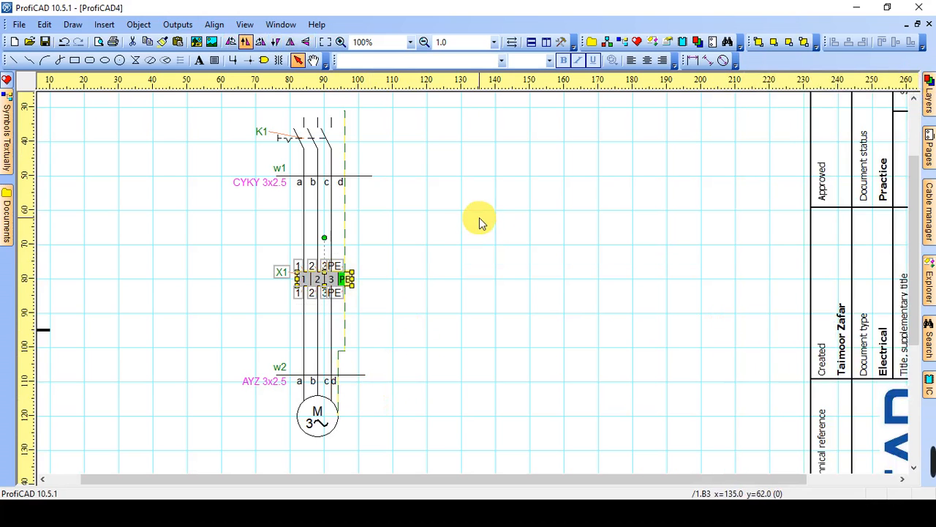
{"action": "left_click", "coordinate": [386, 298]}
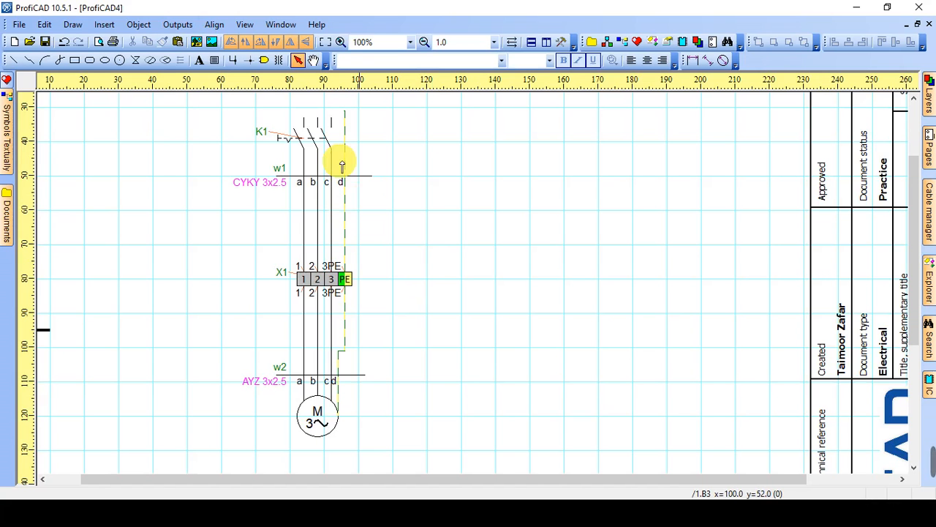
Open the list of cables with expanded rows and place it beside the circuit for comparison.
{"action": "left_click", "coordinate": [183, 25]}
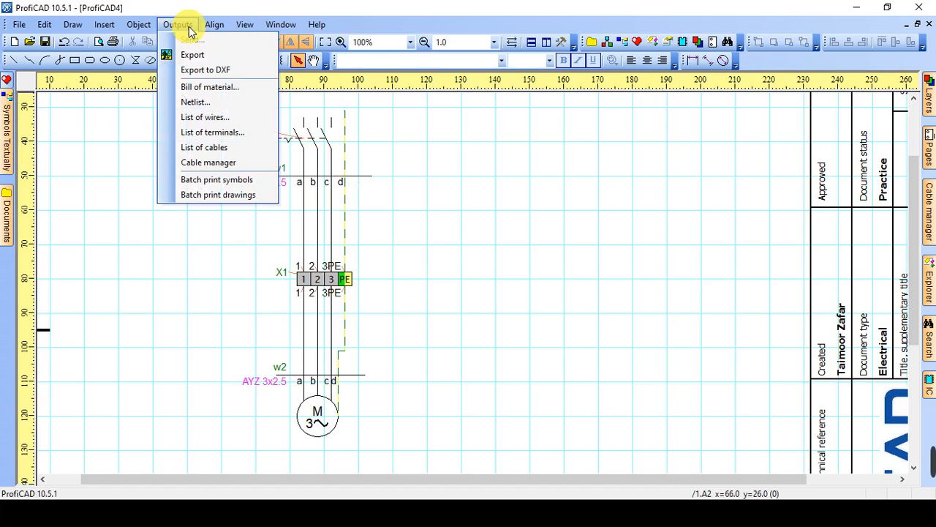
{"action": "left_click", "coordinate": [222, 150]}
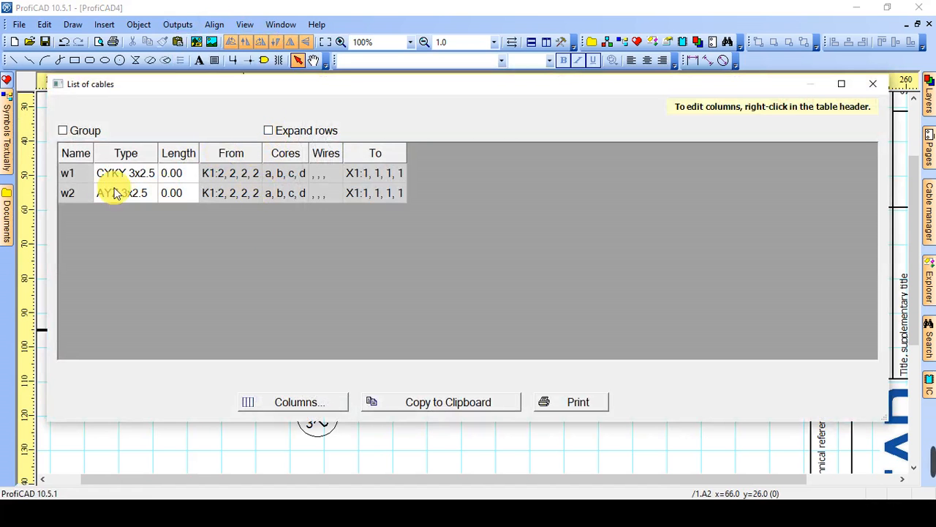
{"action": "left_click", "coordinate": [268, 130]}
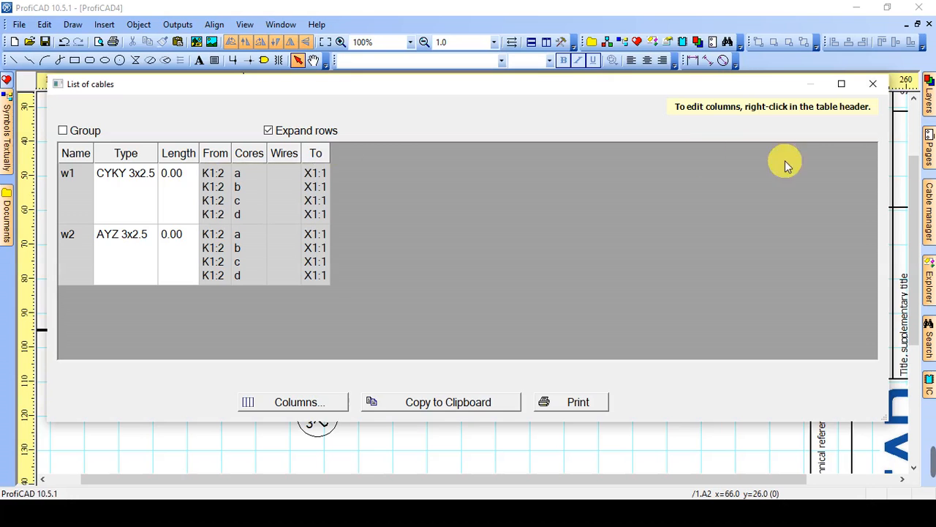
{"action": "left_click_drag", "start_coordinate": [887, 174], "coordinate": [422, 174]}
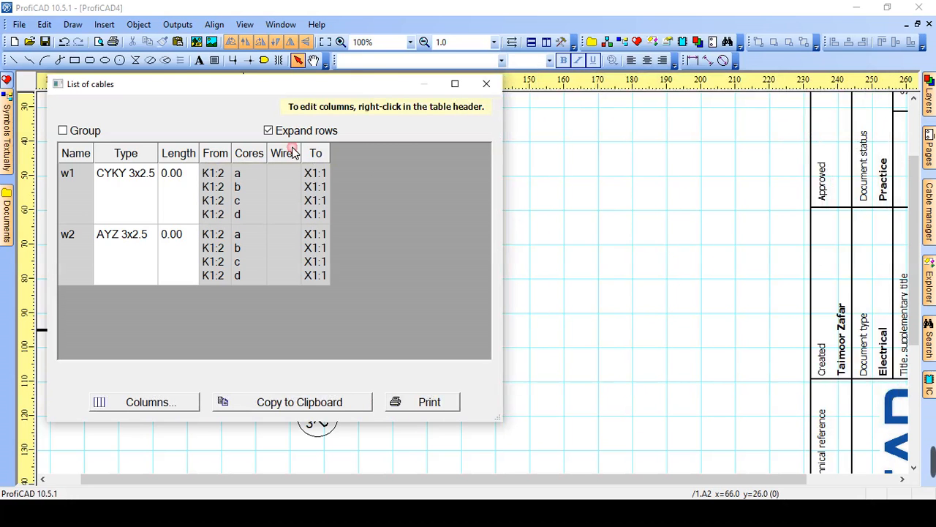
{"action": "left_click_drag", "start_coordinate": [266, 88], "coordinate": [634, 96]}
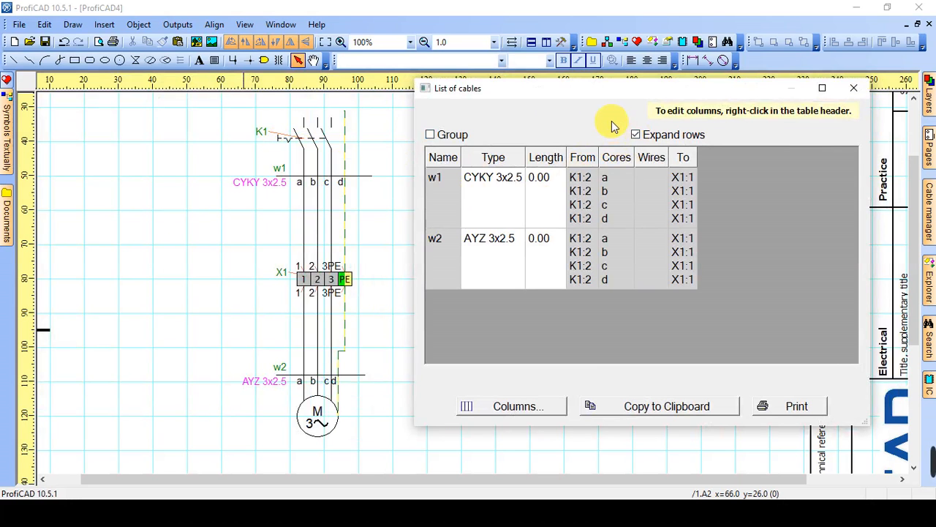
Check the type, length, origin and destination entries of cables w1 and w2, and close the cable list.
{"action": "left_click", "coordinate": [545, 192]}
{"action": "left_click", "coordinate": [505, 191]}
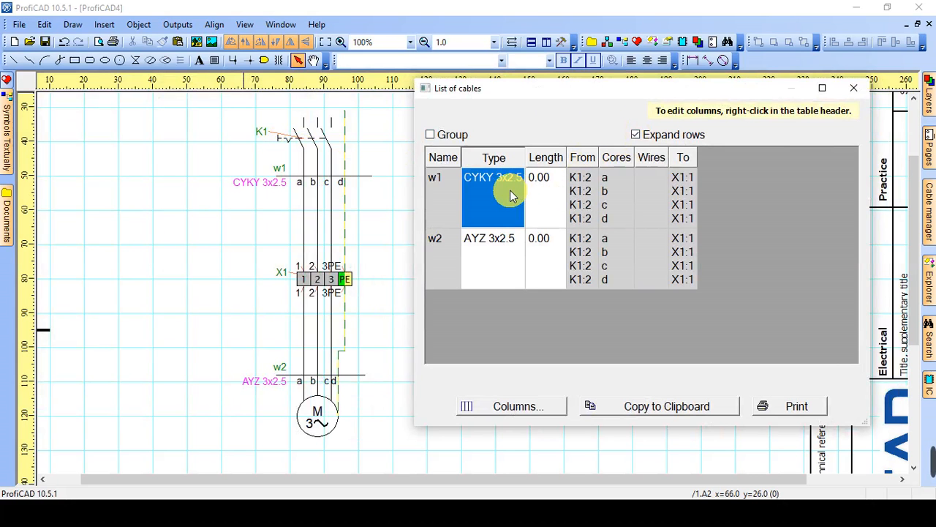
{"action": "left_click", "coordinate": [542, 201]}
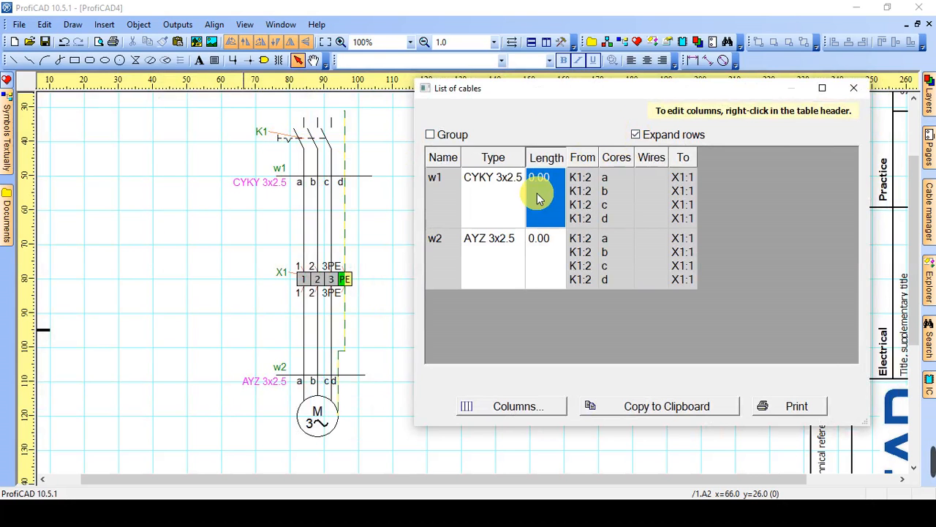
{"action": "left_click", "coordinate": [585, 180]}
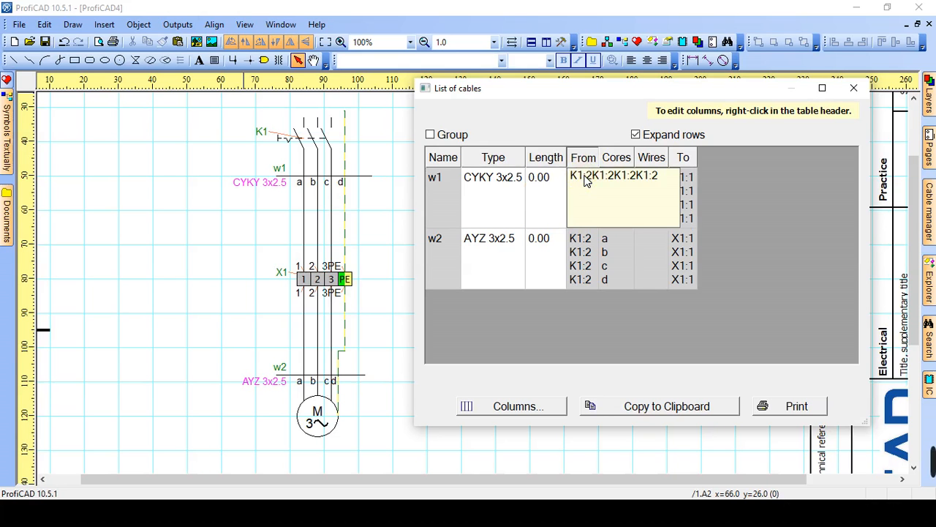
{"action": "left_click", "coordinate": [685, 162]}
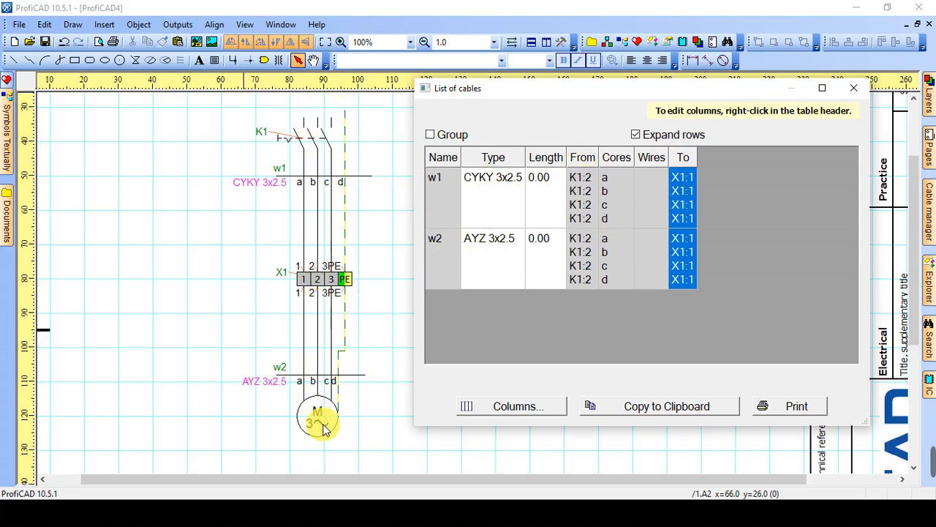
{"action": "left_click", "coordinate": [852, 88]}
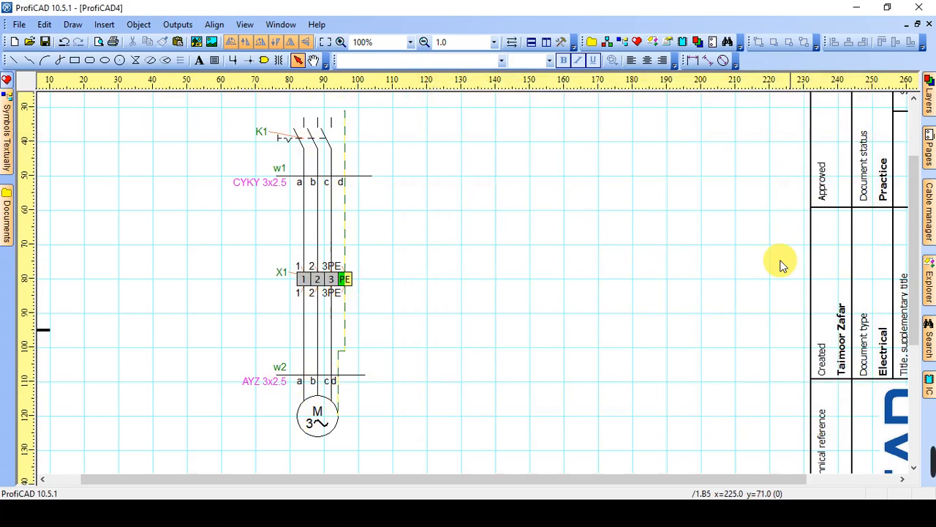
Set the three-phase motor's reference to M1 and make the reference visible on the drawing.
{"action": "left_click", "coordinate": [328, 424]}
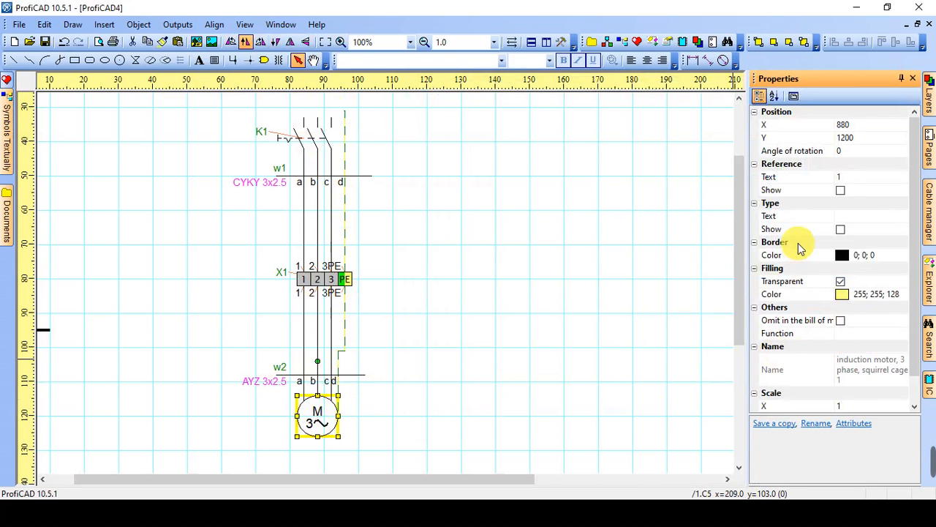
{"action": "left_click", "coordinate": [851, 180]}
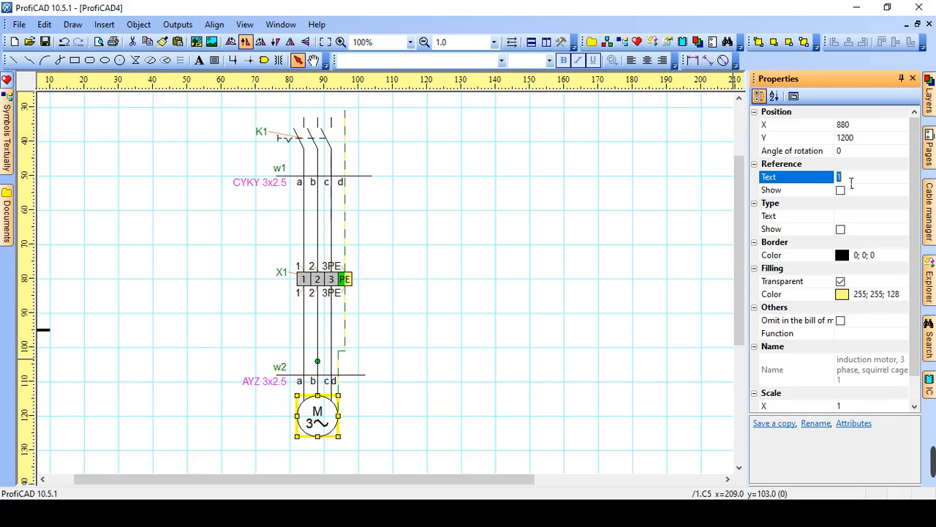
{"action": "left_click", "coordinate": [851, 183]}
{"action": "type", "text": "M"}
{"action": "left_click", "coordinate": [841, 190]}
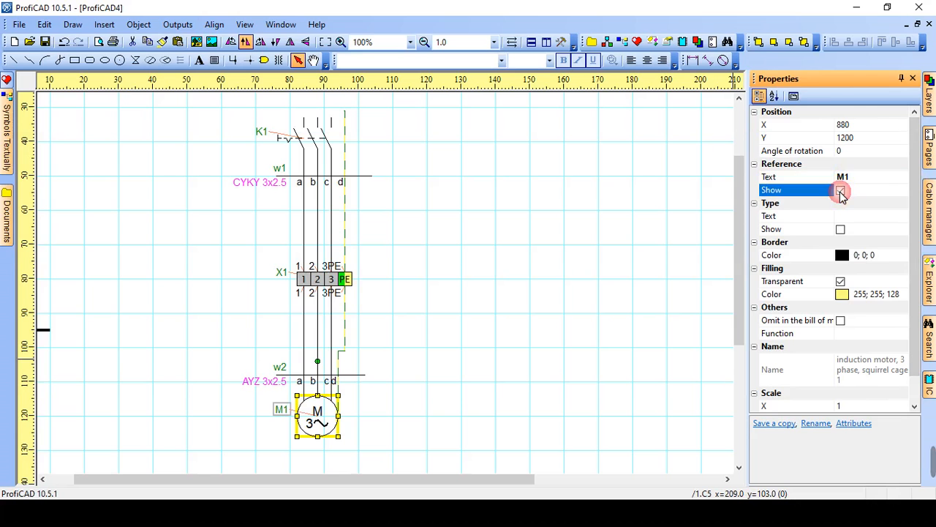
{"action": "left_click", "coordinate": [913, 79]}
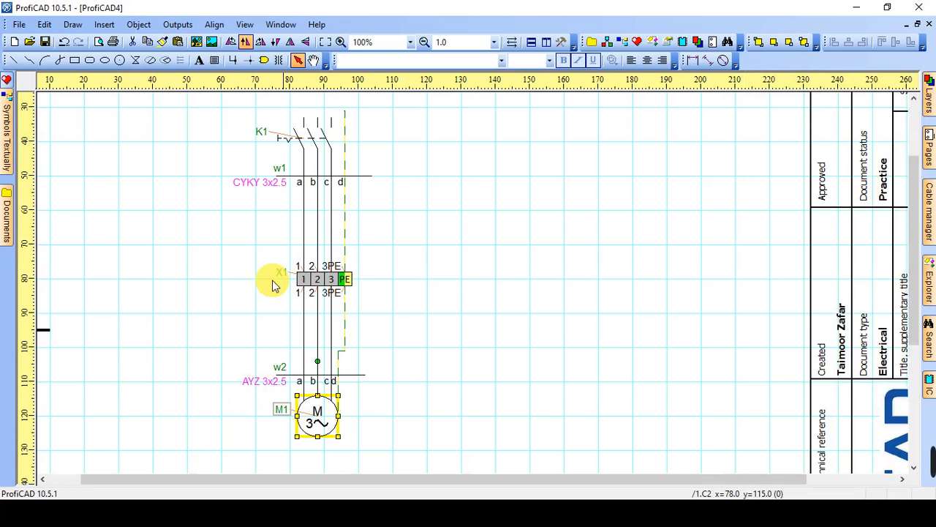
Reopen the list of cables with expanded rows beside the circuit and check the wire entries of w1 and w2.
{"action": "left_click", "coordinate": [178, 24]}
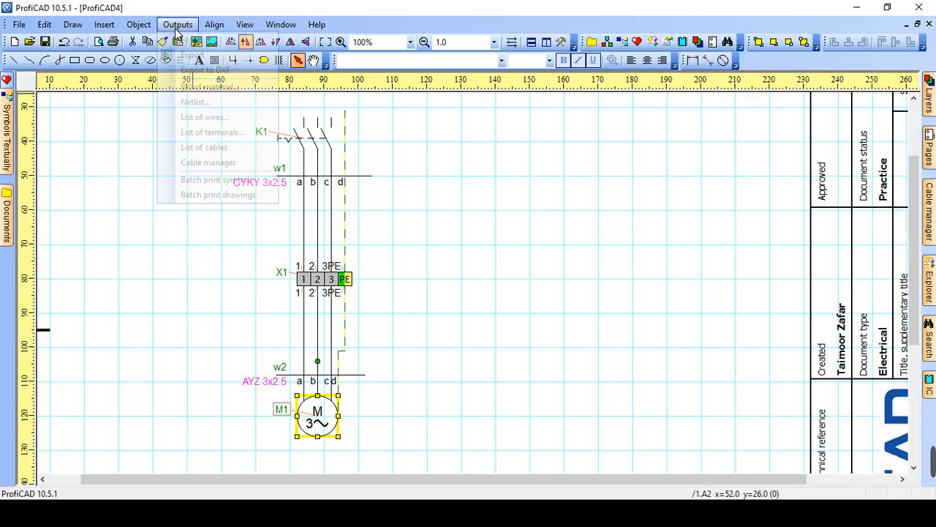
{"action": "left_click", "coordinate": [231, 147]}
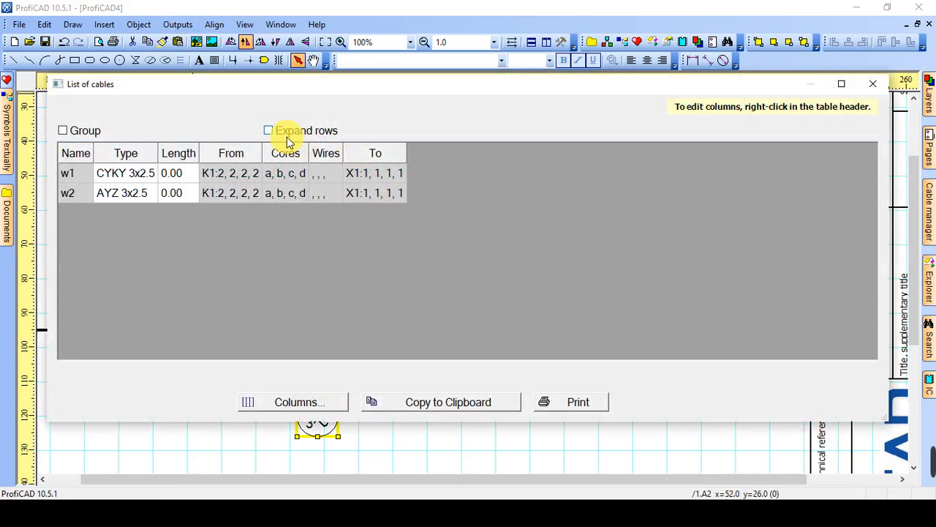
{"action": "left_click", "coordinate": [290, 130]}
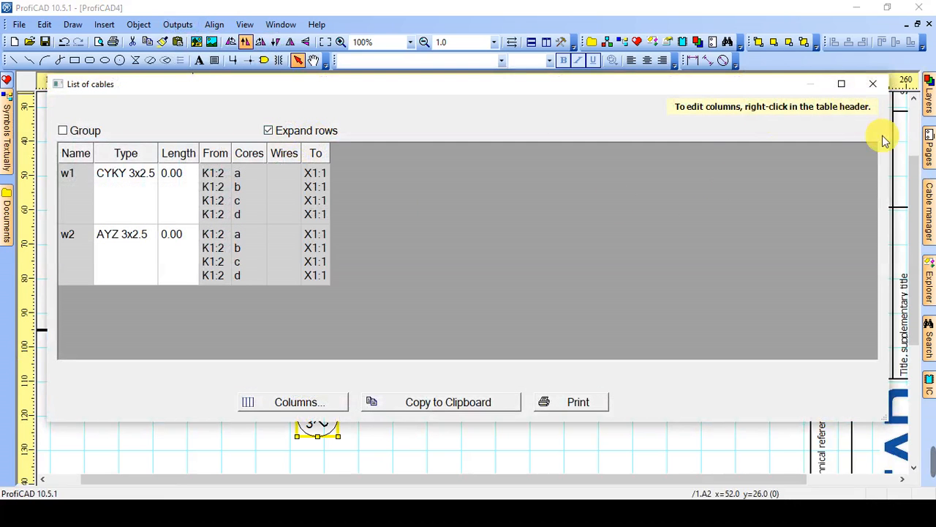
{"action": "mouse_move", "coordinate": [898, 139]}
{"action": "left_mouse_down"}
{"action": "mouse_move", "coordinate": [539, 161]}
{"action": "mouse_move", "coordinate": [512, 150]}
{"action": "left_mouse_up"}
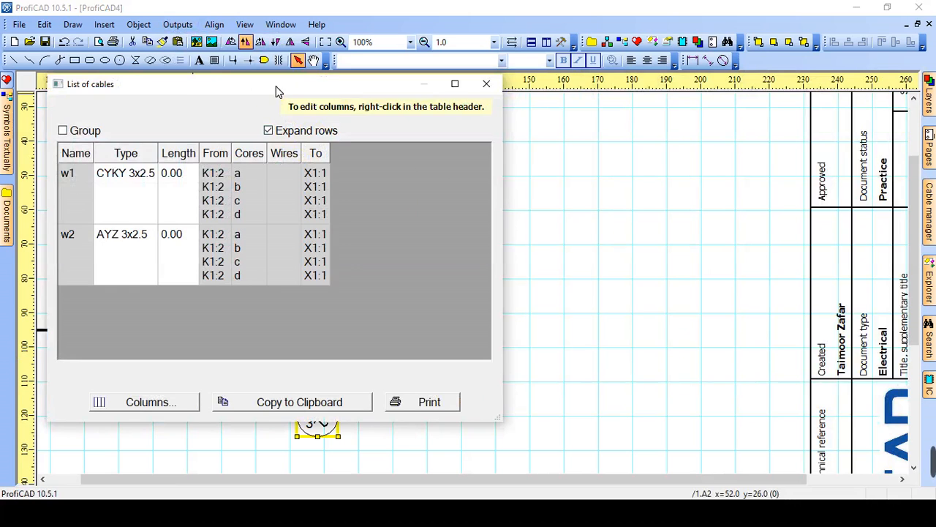
{"action": "left_click_drag", "start_coordinate": [277, 91], "coordinate": [647, 82]}
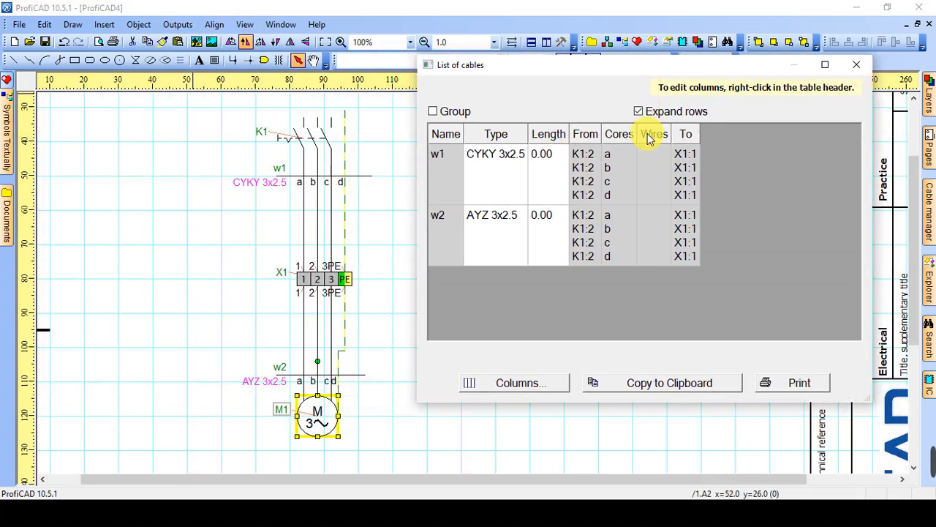
{"action": "left_click", "coordinate": [649, 173]}
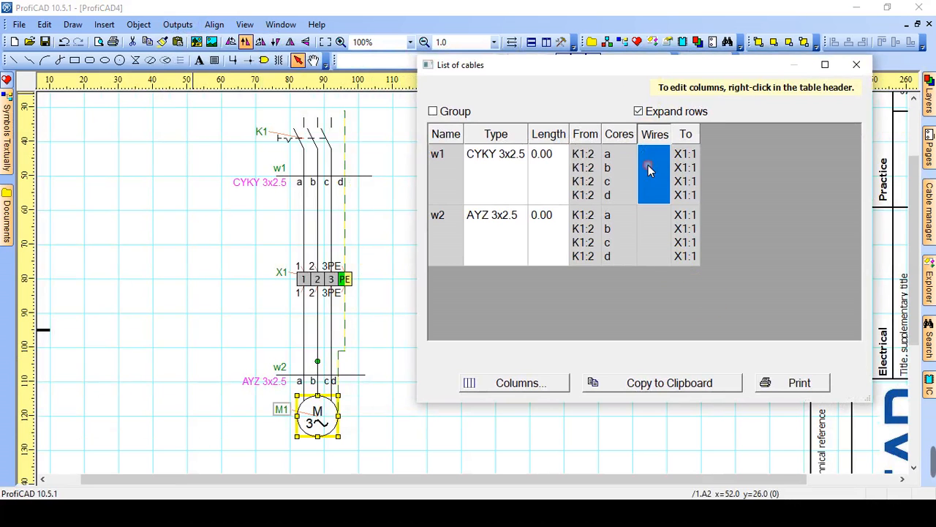
{"action": "left_click", "coordinate": [657, 231]}
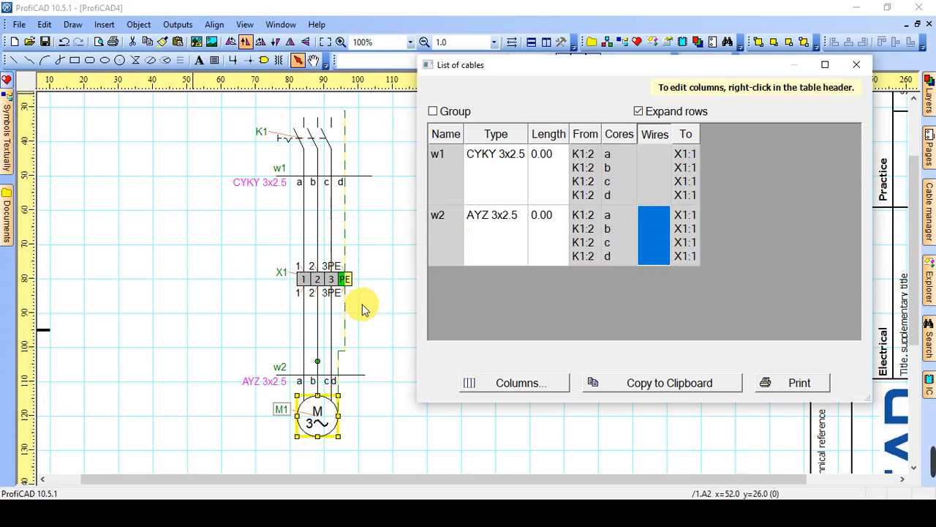
Compare the grouped cable list with the ungrouped one, and close the list.
{"action": "left_click", "coordinate": [450, 111]}
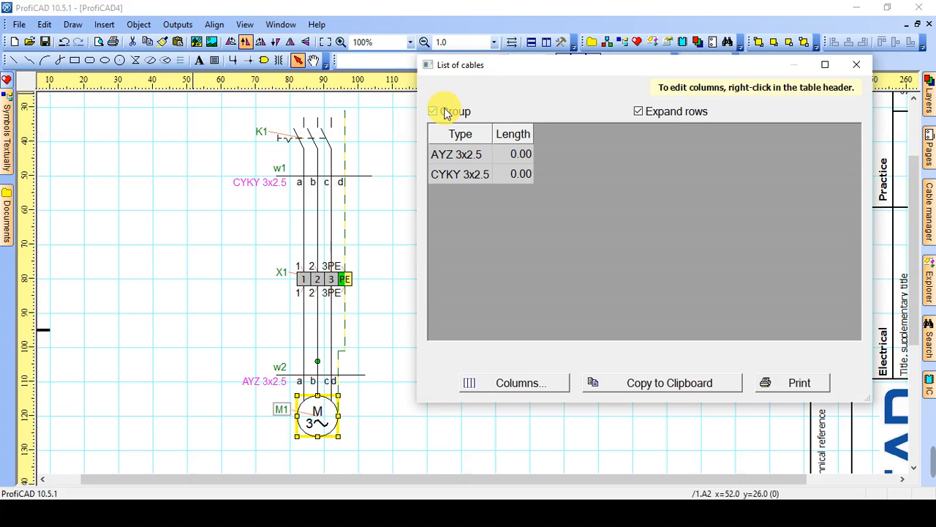
{"action": "left_click", "coordinate": [444, 113]}
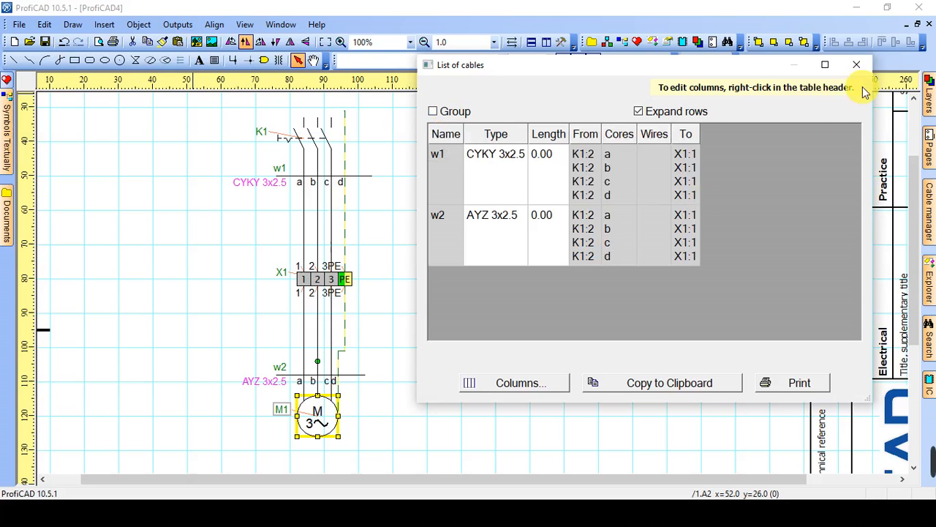
{"action": "left_click_drag", "start_coordinate": [881, 139], "coordinate": [922, 150]}
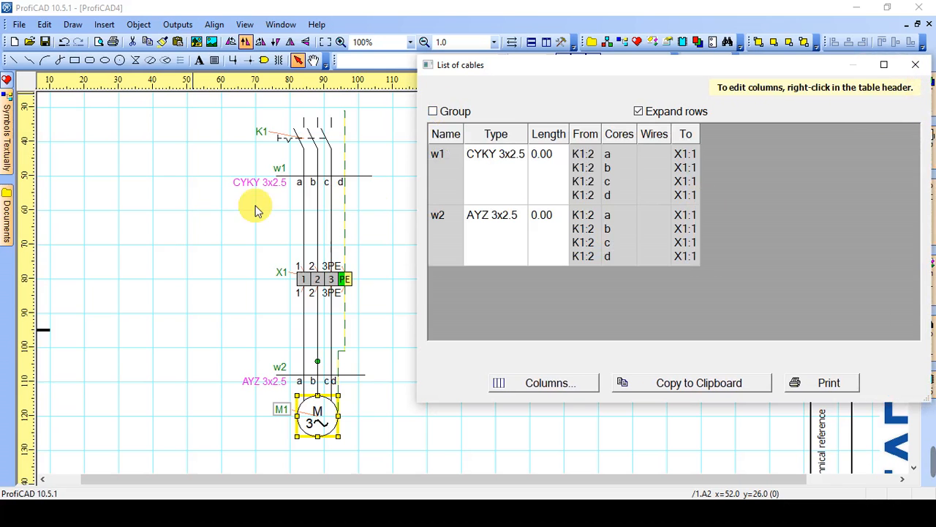
{"action": "left_click_drag", "start_coordinate": [423, 209], "coordinate": [134, 213]}
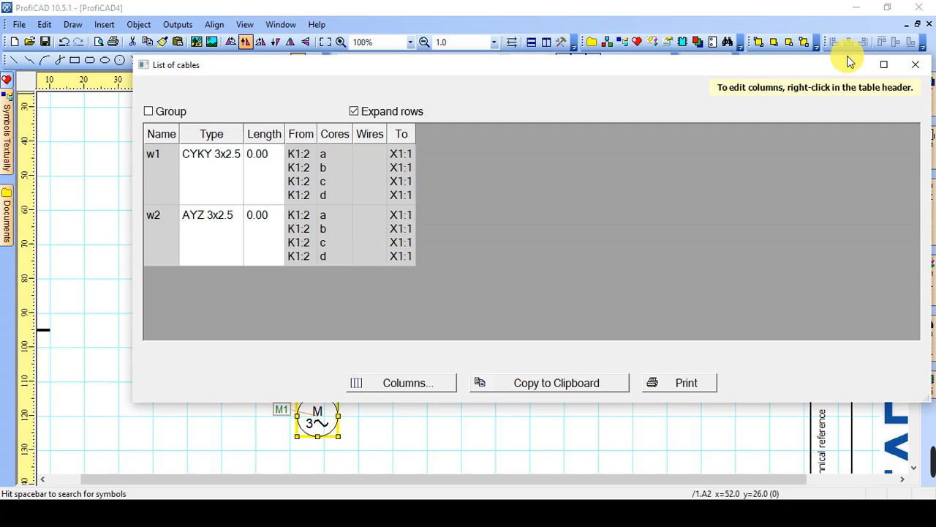
{"action": "left_click", "coordinate": [910, 70]}
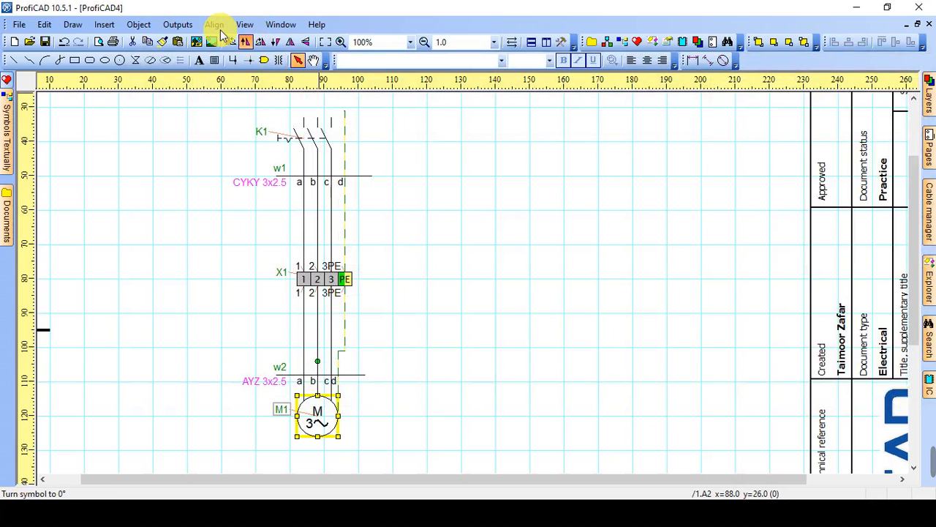
Open the list of terminals beside the circuit and check the connections of terminal strip X1 to M1 and K1.
{"action": "left_click", "coordinate": [187, 25]}
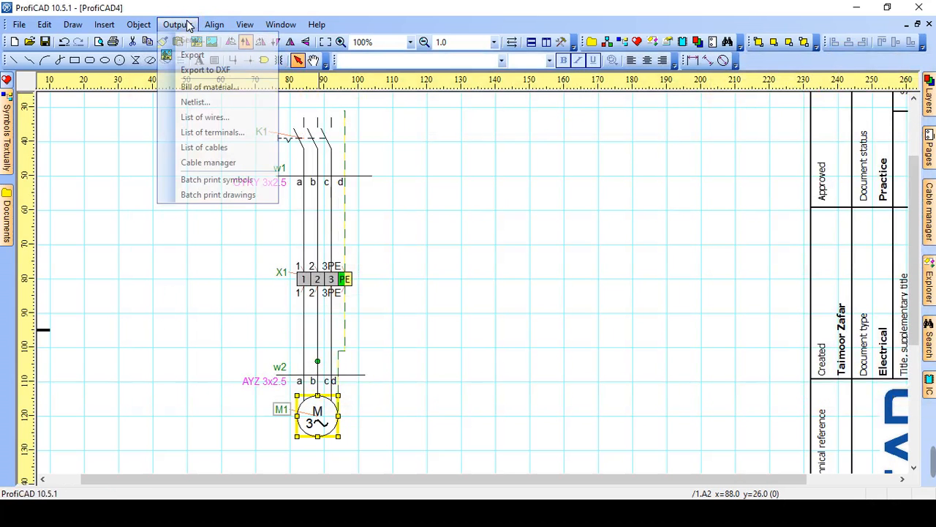
{"action": "left_click", "coordinate": [238, 130]}
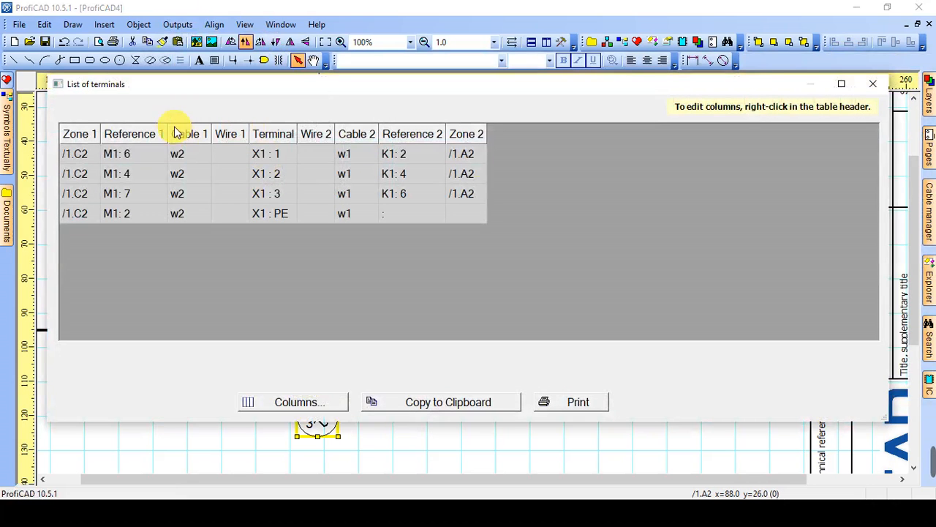
{"action": "left_click_drag", "start_coordinate": [883, 205], "coordinate": [507, 199]}
{"action": "left_click_drag", "start_coordinate": [309, 86], "coordinate": [687, 71]}
{"action": "left_click", "coordinate": [504, 139]}
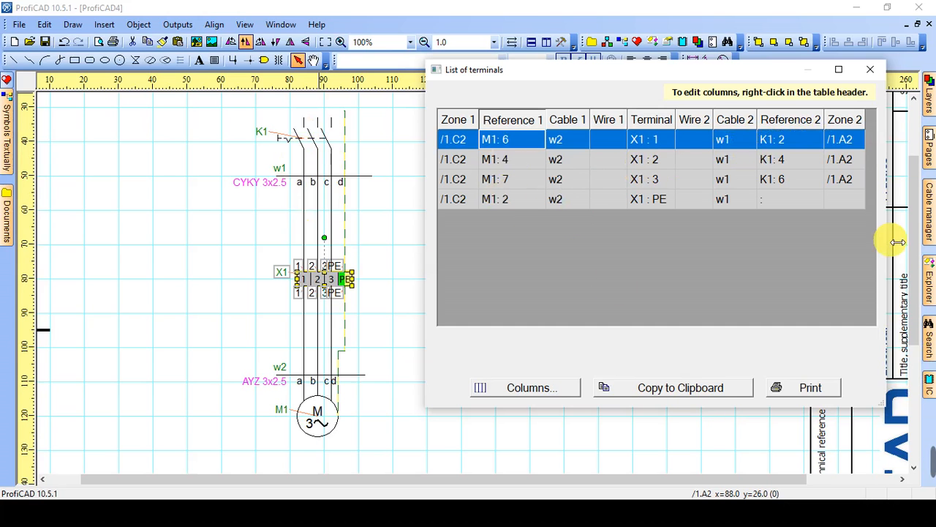
{"action": "left_click", "coordinate": [870, 68]}
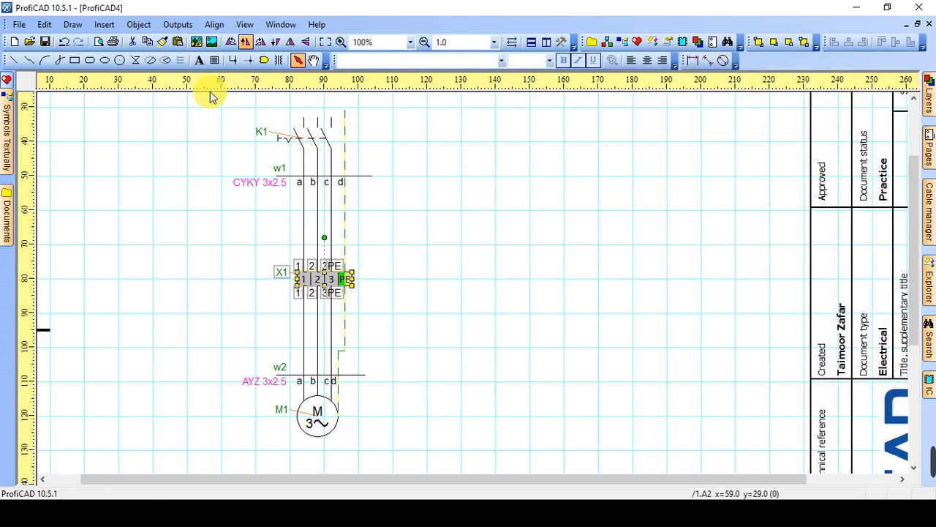
Open the list of wires and place it narrowed beside the circuit, with the K1: 2 to X1: 1 wire highlighted.
{"action": "left_click", "coordinate": [186, 26]}
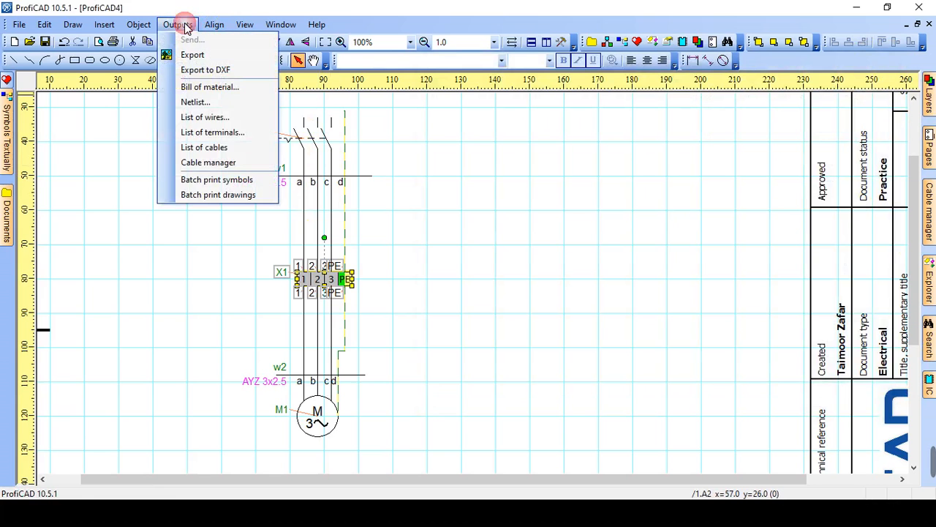
{"action": "left_click", "coordinate": [205, 117]}
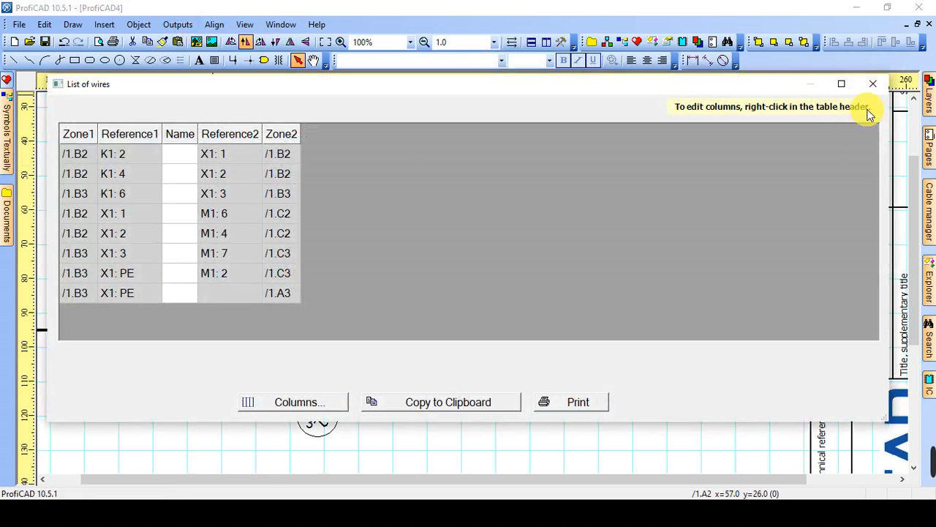
{"action": "left_click_drag", "start_coordinate": [889, 113], "coordinate": [497, 114]}
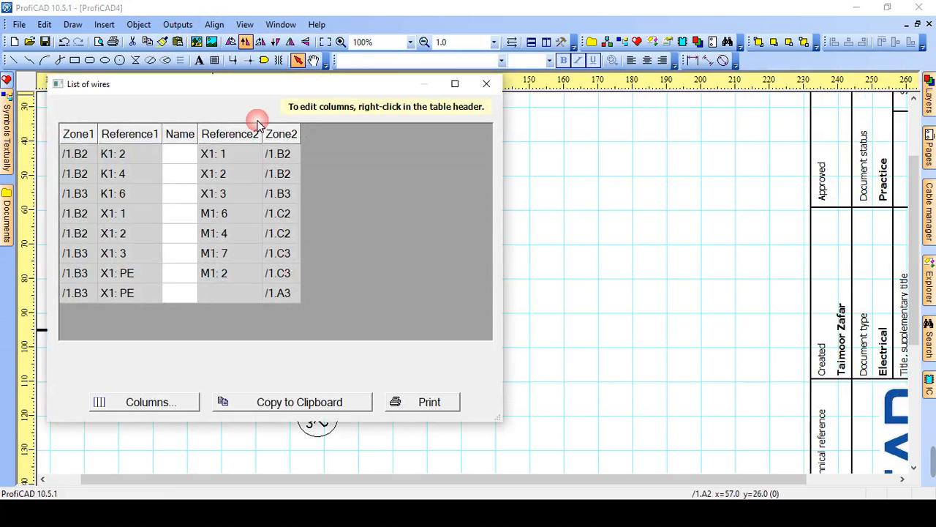
{"action": "left_click_drag", "start_coordinate": [272, 87], "coordinate": [667, 89]}
{"action": "left_click", "coordinate": [529, 151]}
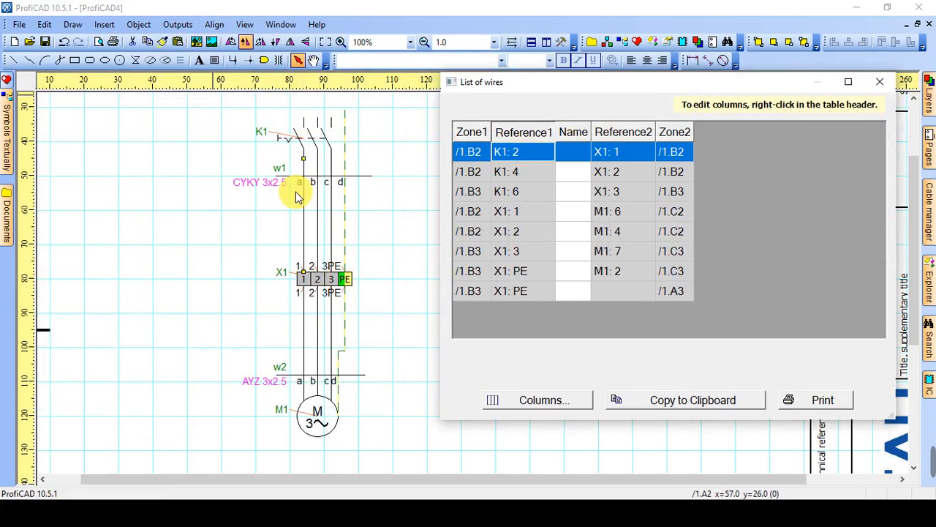
Check each entry in the list of wires against the drawing, from K1: 2 through both X1: PE connections.
{"action": "left_click", "coordinate": [541, 173]}
{"action": "left_click", "coordinate": [539, 155]}
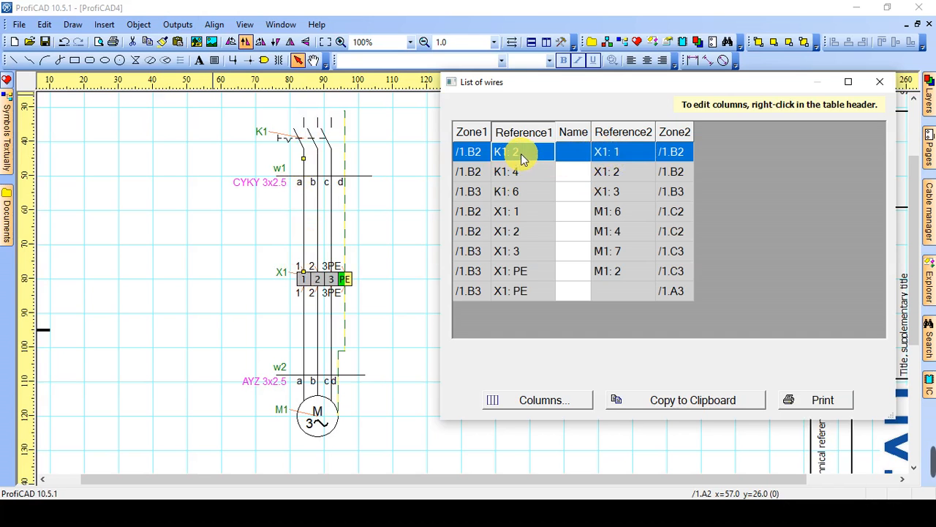
{"action": "left_click", "coordinate": [533, 173]}
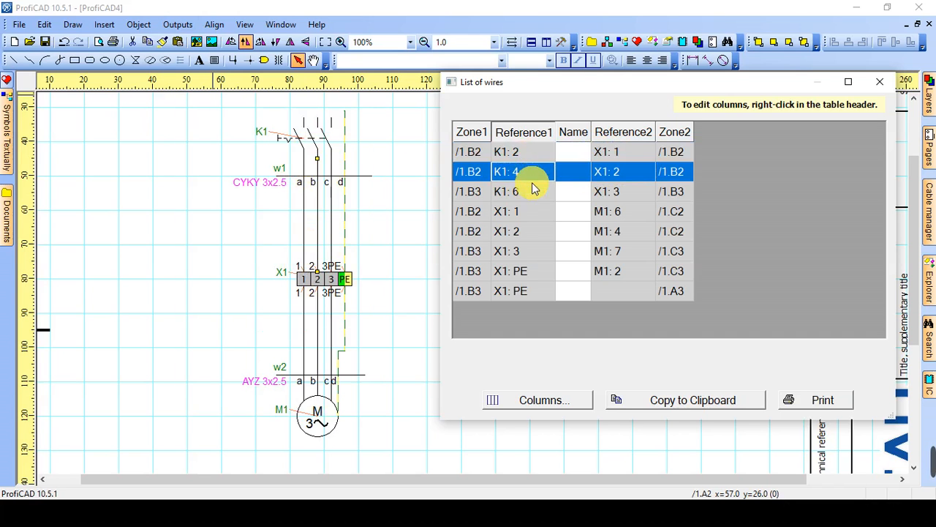
{"action": "left_click", "coordinate": [533, 189]}
{"action": "left_click", "coordinate": [533, 213]}
{"action": "left_click", "coordinate": [534, 231]}
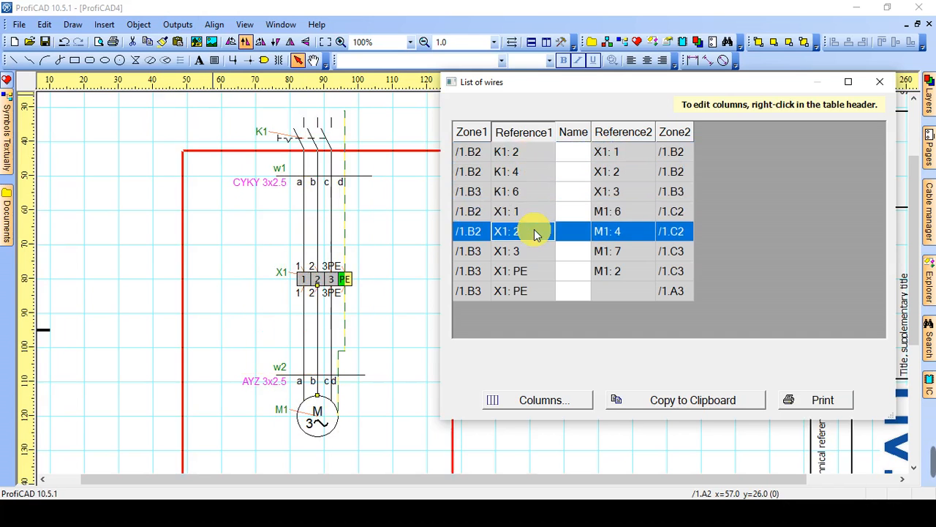
{"action": "left_click", "coordinate": [534, 251]}
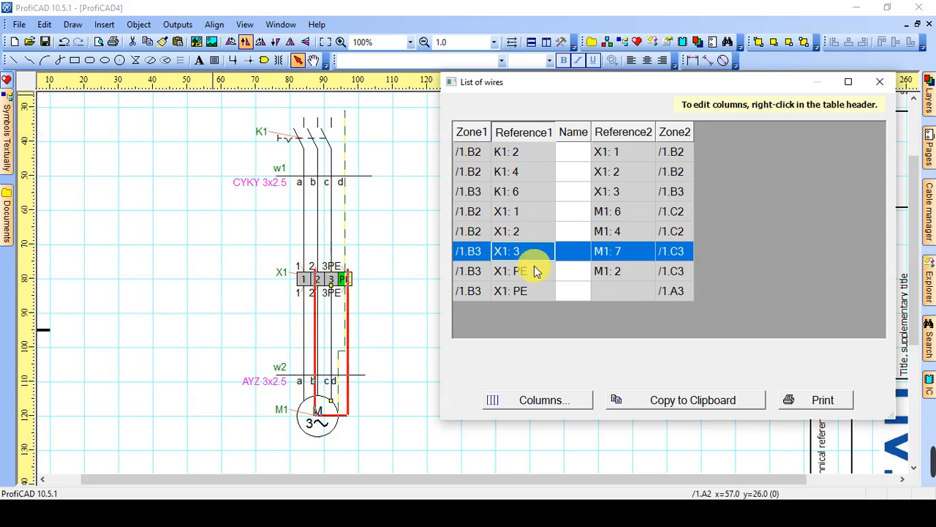
{"action": "left_click", "coordinate": [535, 272]}
{"action": "left_click", "coordinate": [537, 291]}
Widen the list of wires to examine the name field of the K1: 2 to X1: 1 wire, and close the list.
{"action": "left_click", "coordinate": [566, 153]}
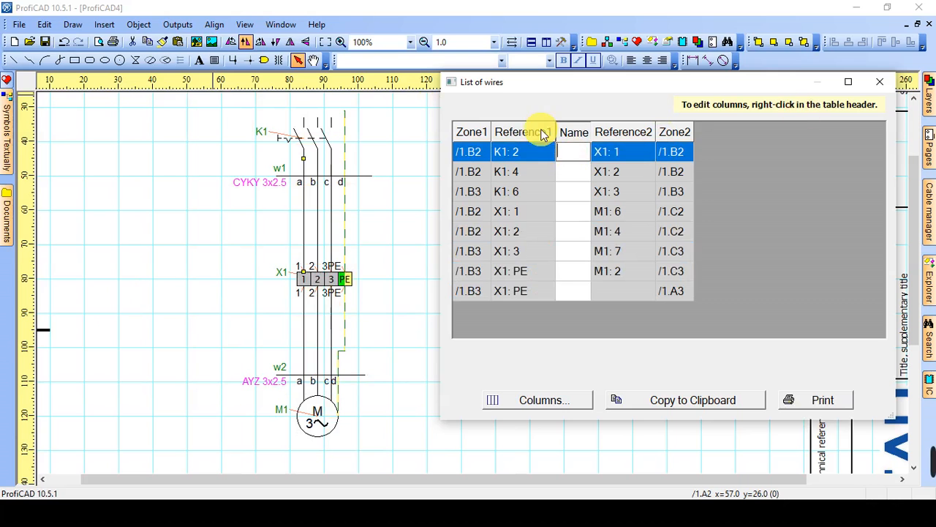
{"action": "left_click_drag", "start_coordinate": [441, 117], "coordinate": [331, 117]}
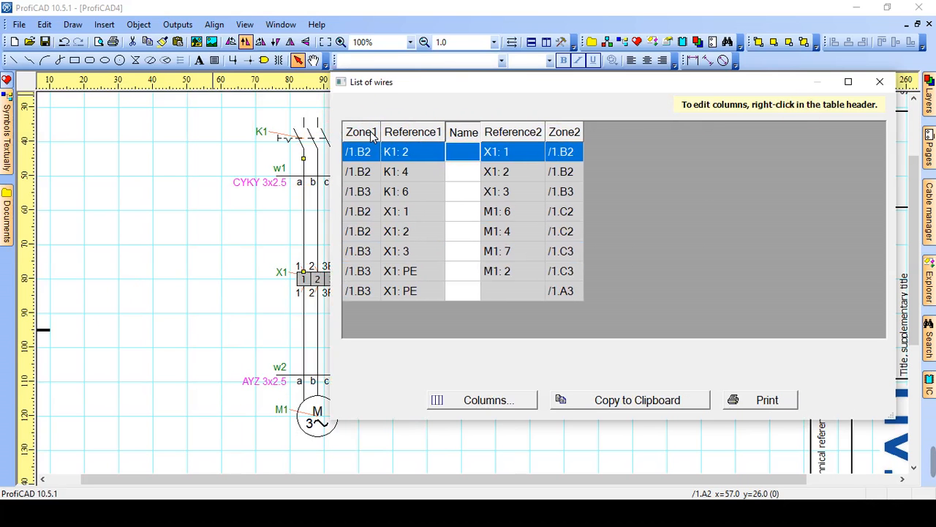
{"action": "left_click", "coordinate": [464, 159]}
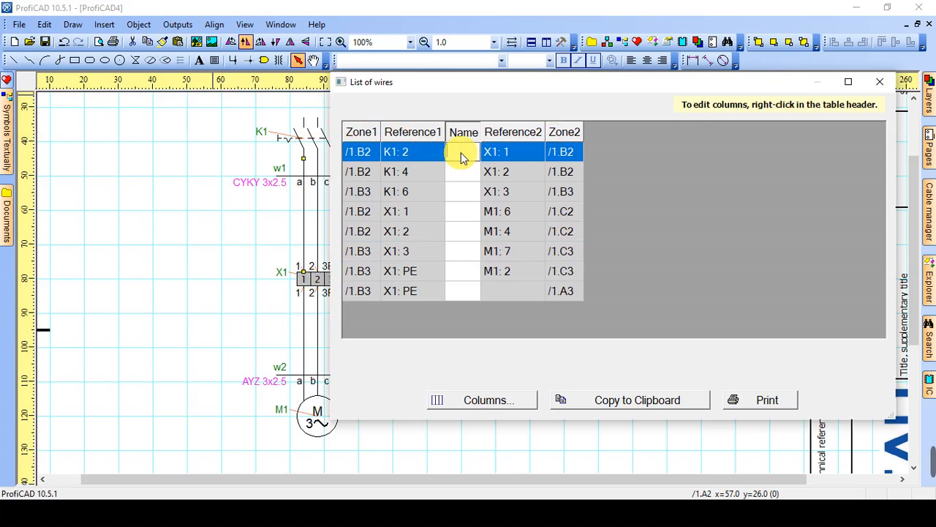
{"action": "left_click", "coordinate": [718, 160]}
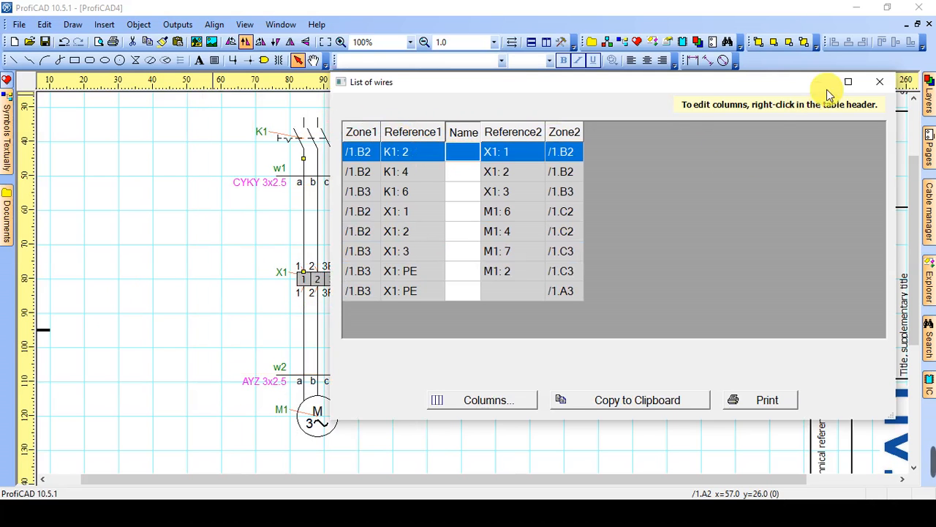
{"action": "left_click", "coordinate": [878, 84]}
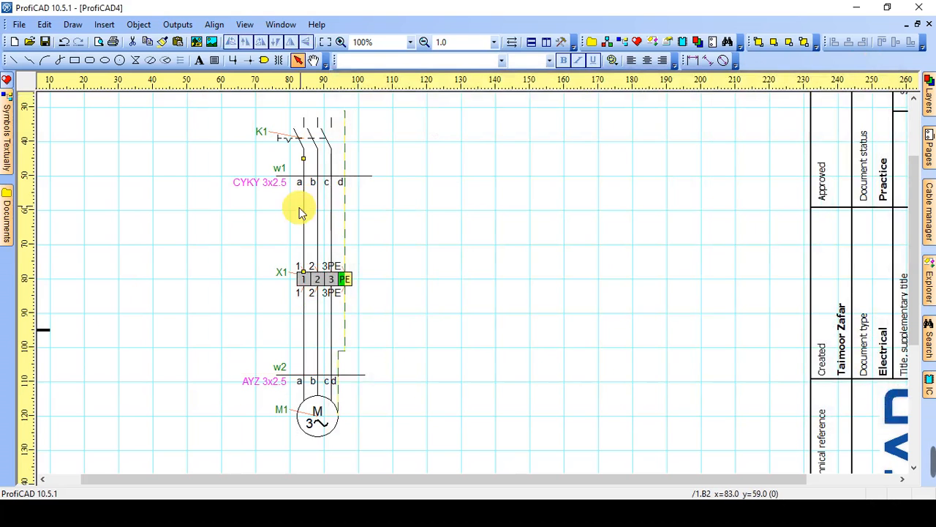
Delete the entire motor circuit, including the switch, terminal strip, motor, wires and cables, from the sheet.
{"action": "left_click", "coordinate": [325, 41]}
{"action": "left_click_drag", "start_coordinate": [424, 151], "coordinate": [307, 393]}
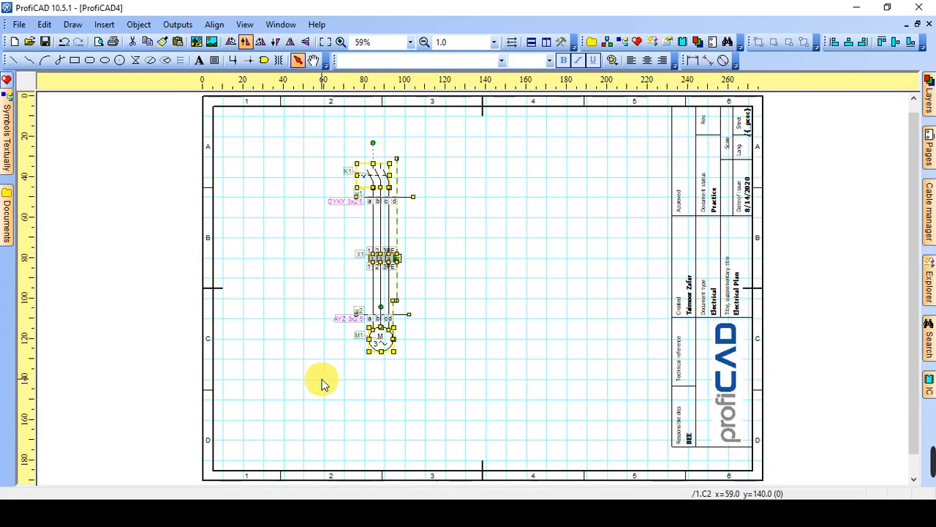
{"action": "key", "text": "Delete"}
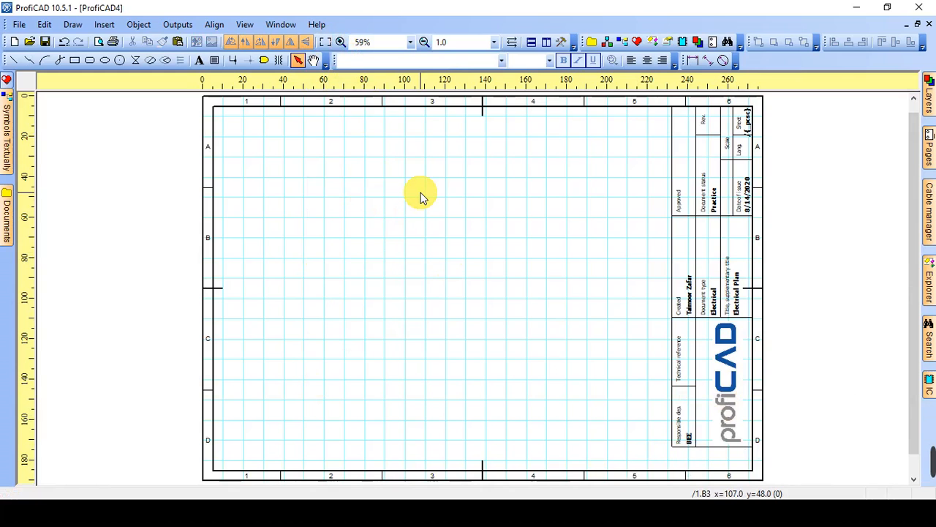
Switch to Nitro Pro and examine the living room electrical plan on page 64 at 100% zoom.
{"action": "key", "text": "alt+Tab"}
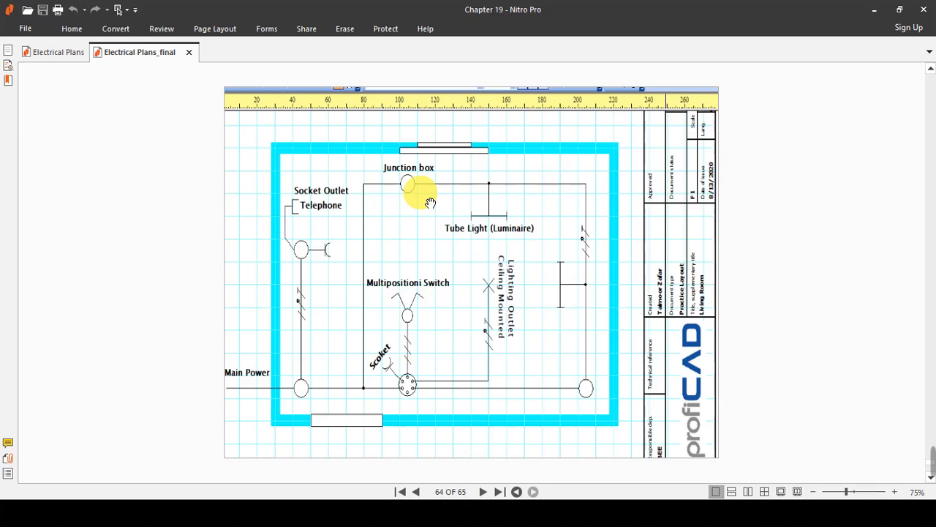
{"action": "left_click", "coordinate": [893, 493]}
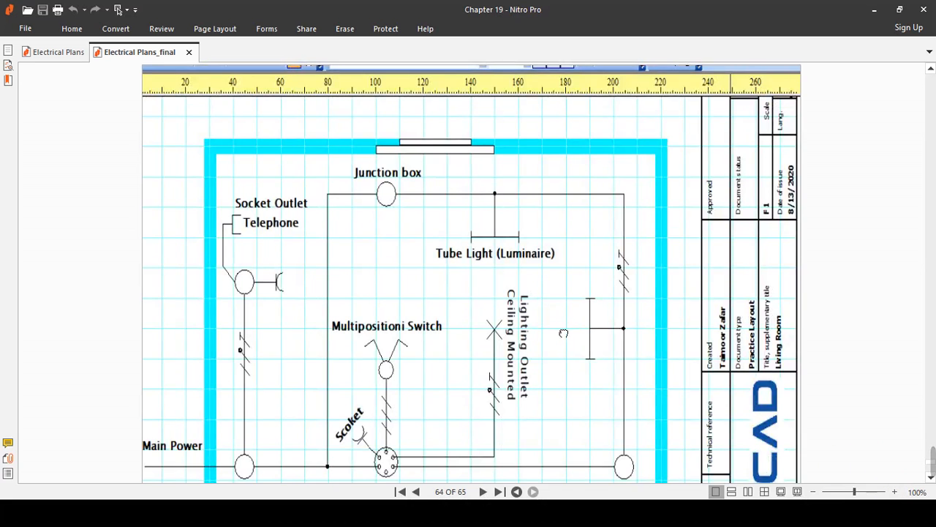
{"action": "scroll", "coordinate": [563, 333], "scroll_direction": "down", "scroll_amount": 2}
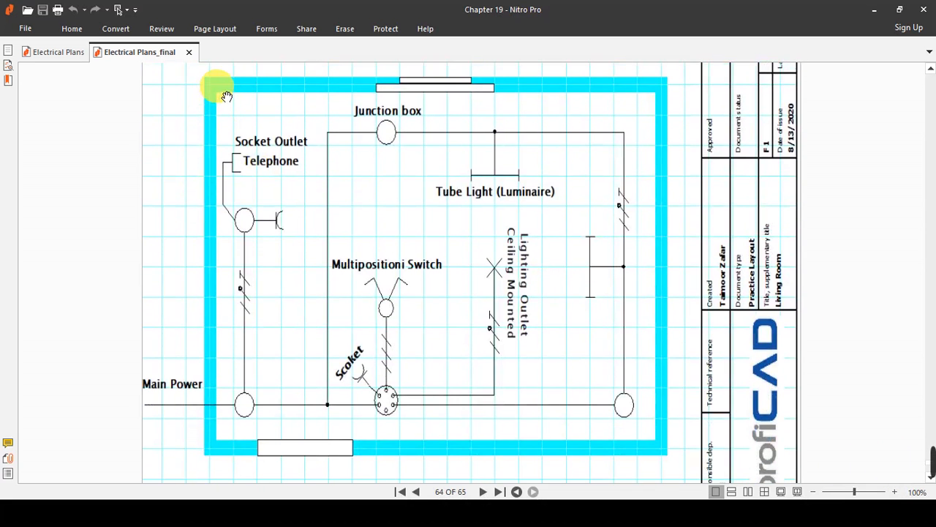
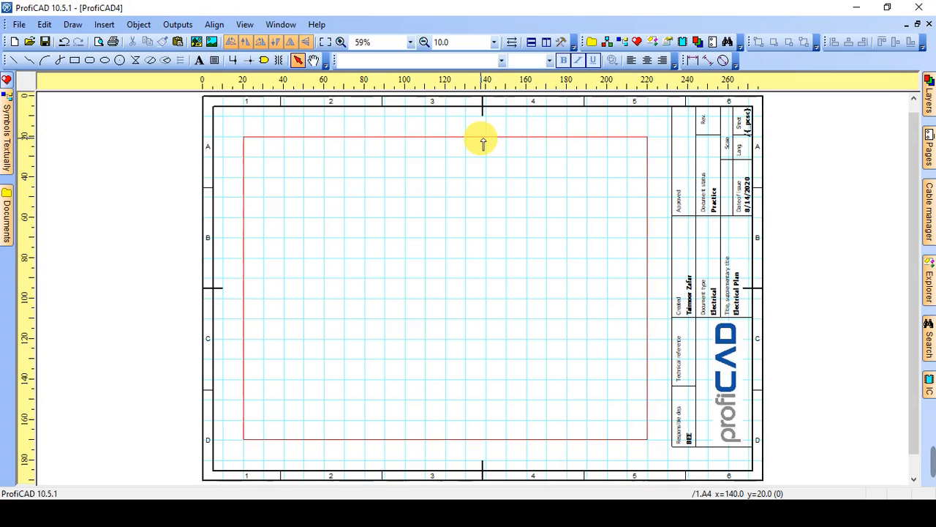
Add a new layer named Walls to the drawing.
{"action": "mouse_move", "coordinate": [931, 95]}
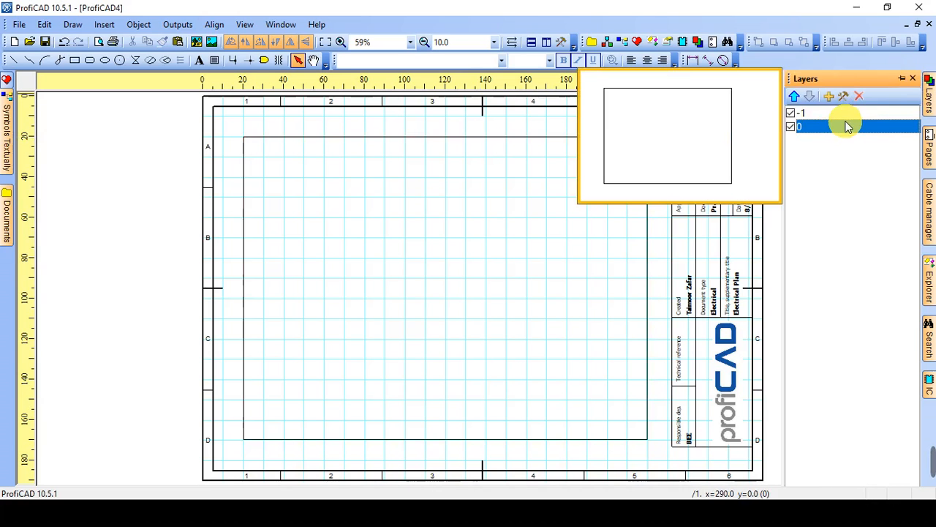
{"action": "left_click", "coordinate": [829, 96]}
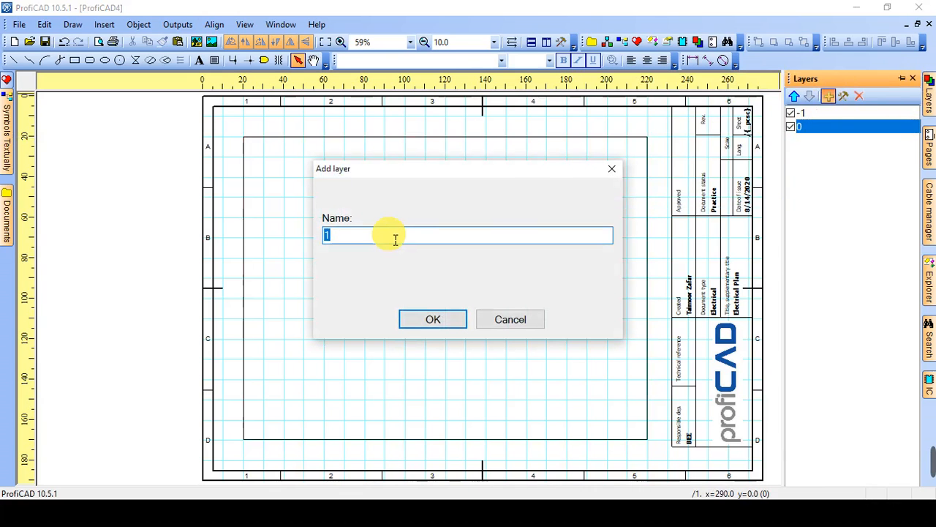
{"action": "type", "text": "Wa"}
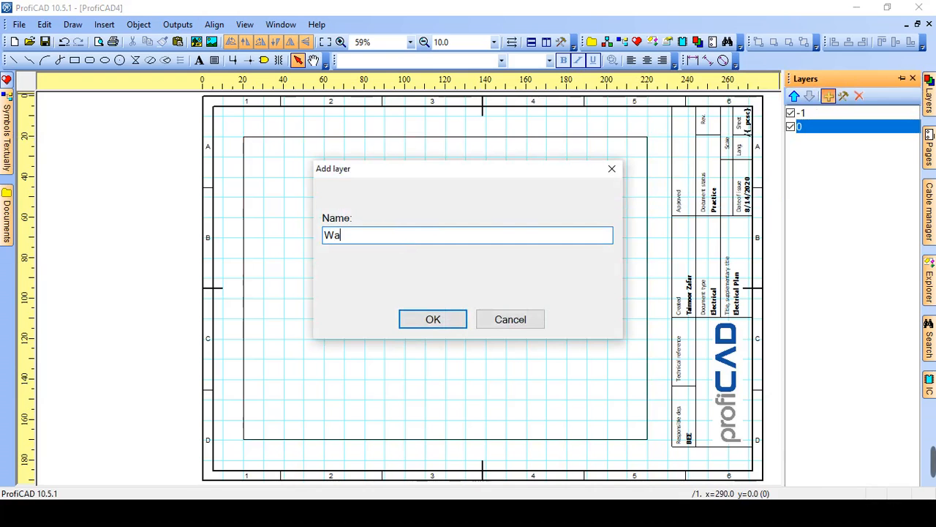
{"action": "type", "text": "lls"}
{"action": "key", "text": "Return"}
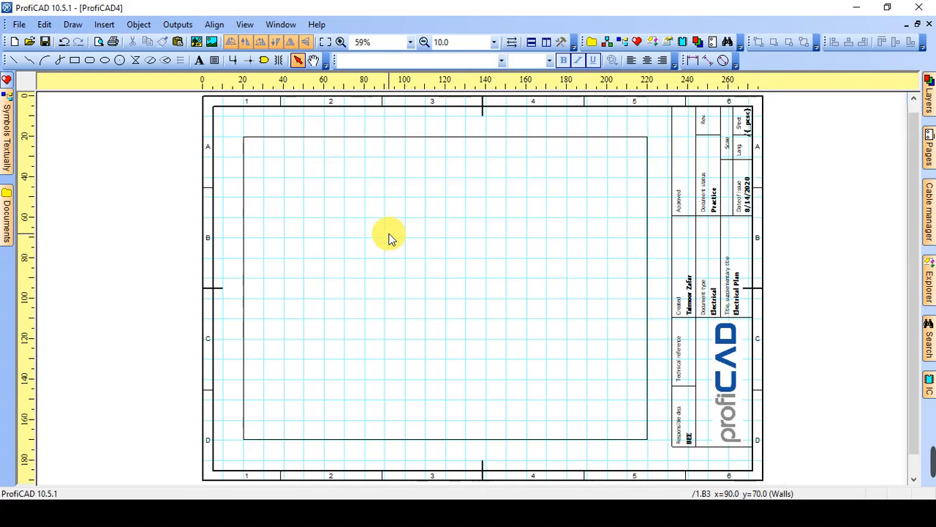
{"action": "mouse_move", "coordinate": [927, 94]}
{"action": "mouse_move", "coordinate": [887, 138]}
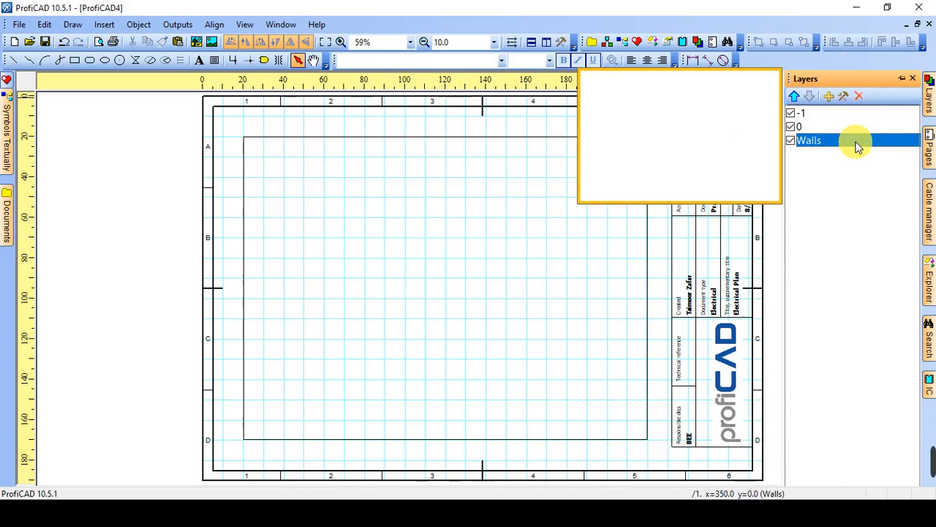
{"action": "double_click", "coordinate": [858, 141]}
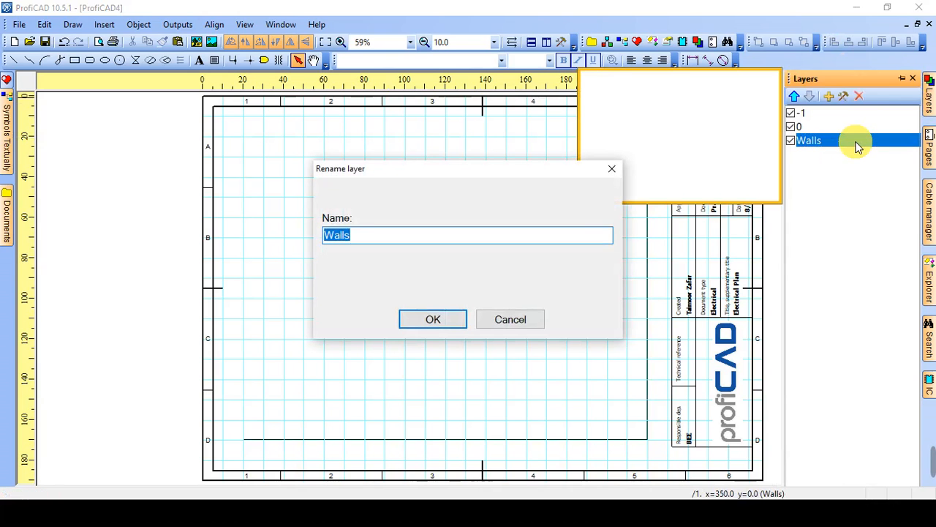
{"action": "left_click", "coordinate": [524, 320]}
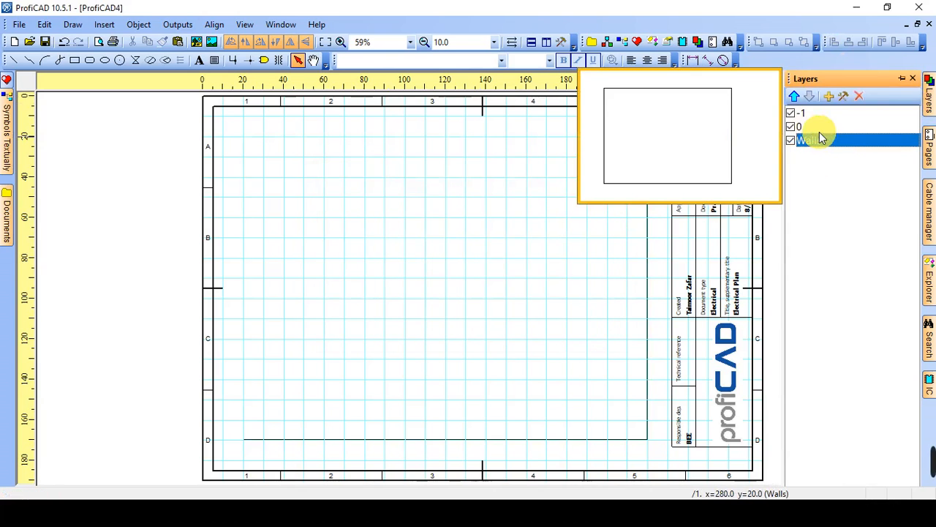
Activate layer 0 and the Walls layer in turn to check which one holds the large rectangle.
{"action": "left_click", "coordinate": [820, 128]}
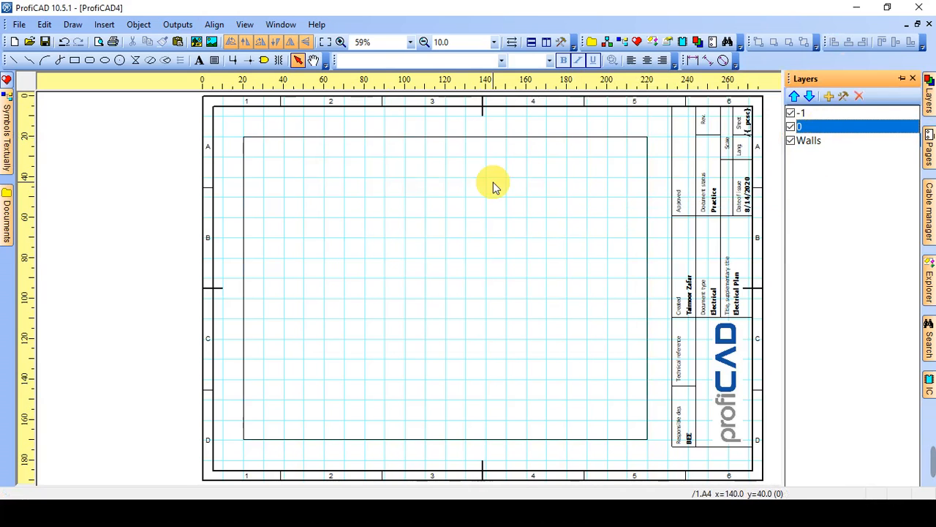
{"action": "left_click", "coordinate": [502, 136]}
{"action": "left_click", "coordinate": [853, 129]}
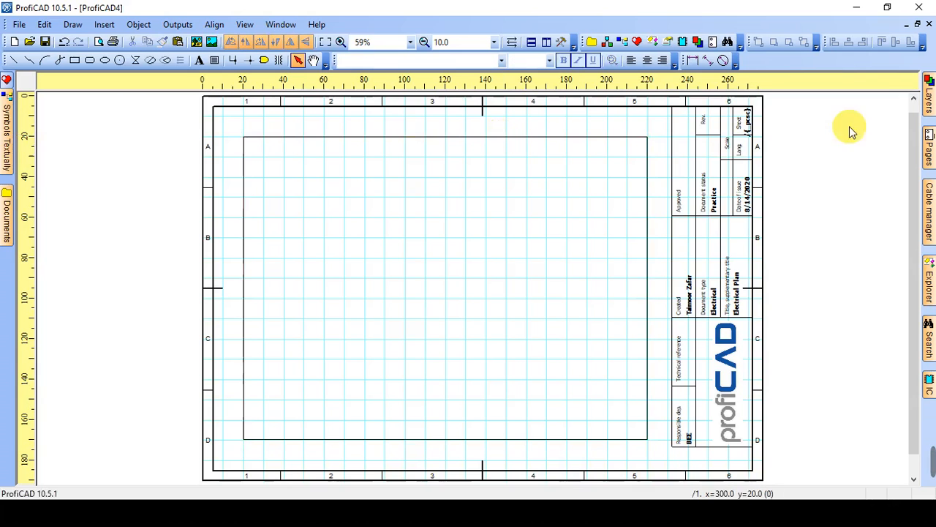
{"action": "mouse_move", "coordinate": [929, 95]}
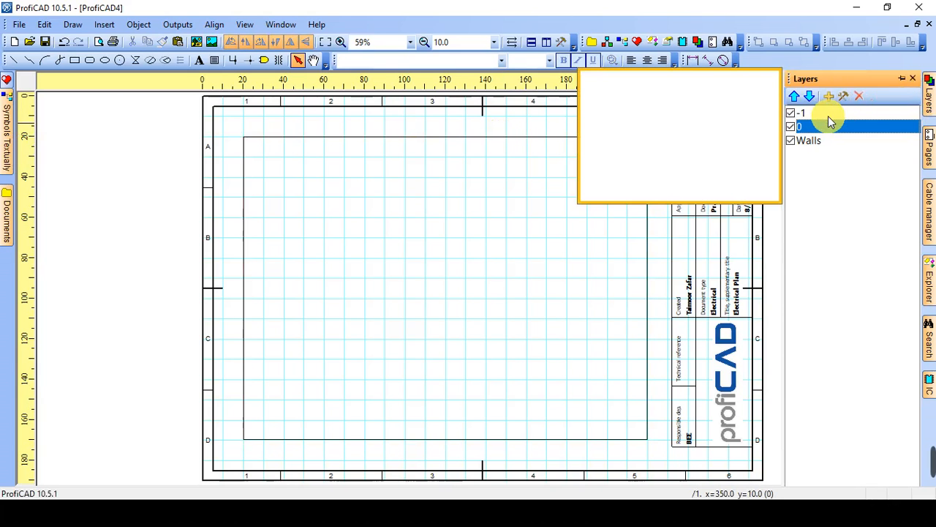
{"action": "left_click", "coordinate": [816, 141]}
{"action": "left_click", "coordinate": [387, 280]}
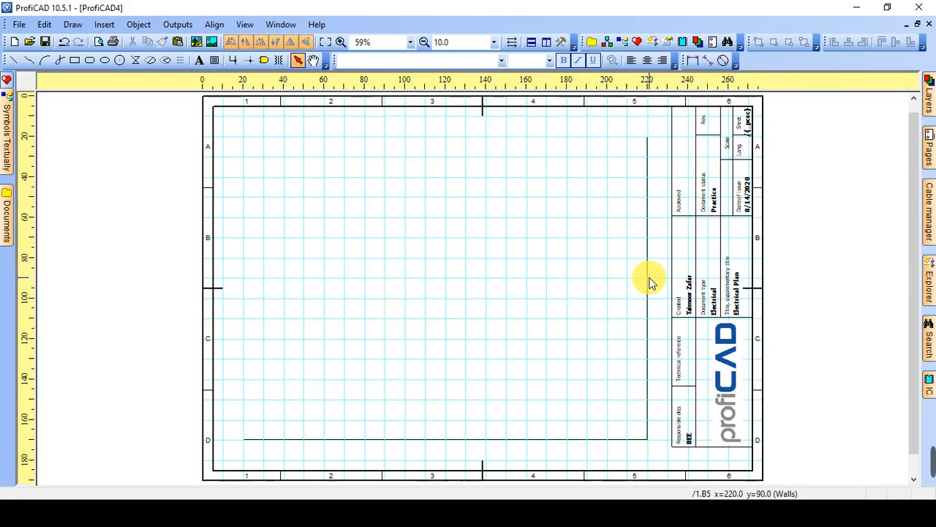
Activate layer 0 and set the large rectangle's border colour to cyan (0; 255; 255).
{"action": "mouse_move", "coordinate": [928, 94]}
{"action": "left_click", "coordinate": [827, 127]}
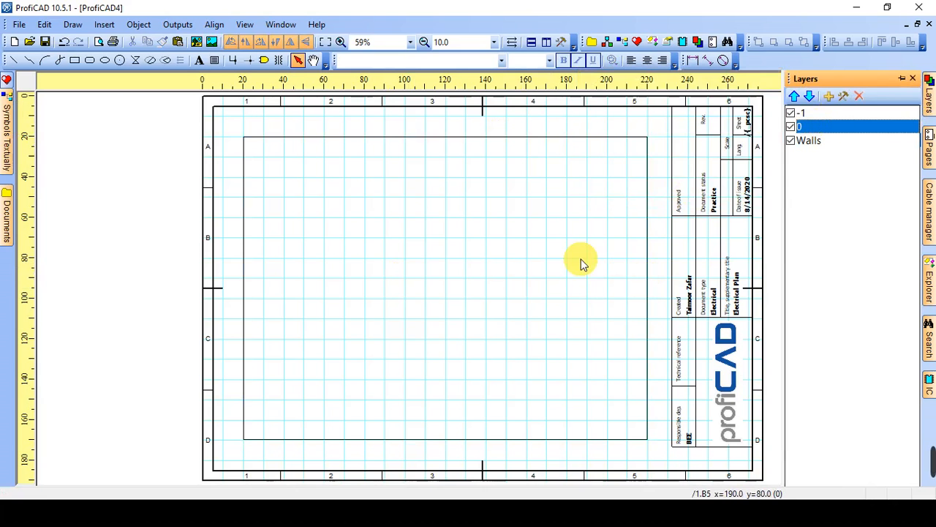
{"action": "double_click", "coordinate": [480, 139]}
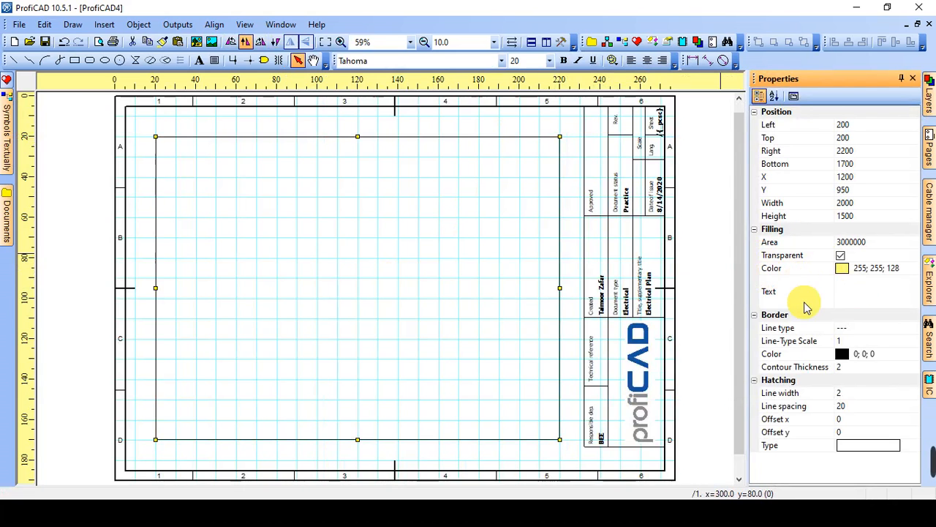
{"action": "left_click", "coordinate": [842, 353]}
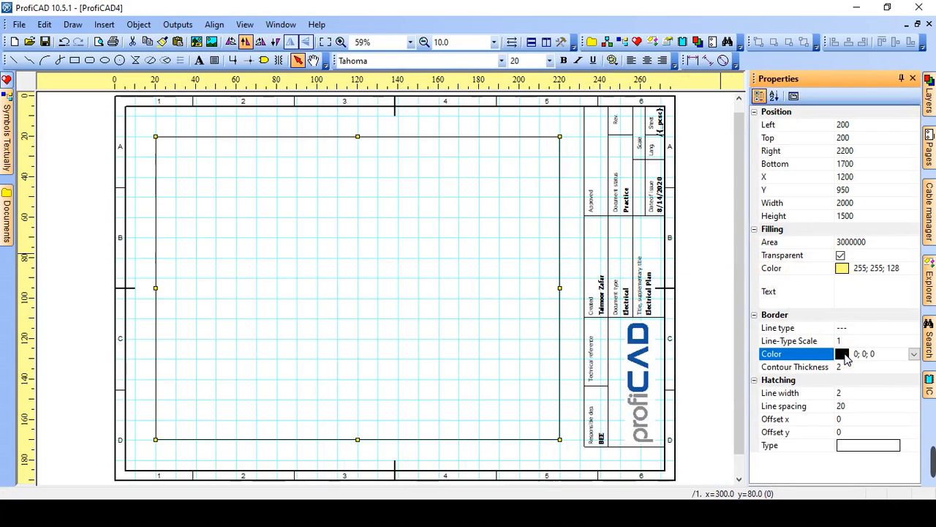
{"action": "left_click", "coordinate": [914, 354]}
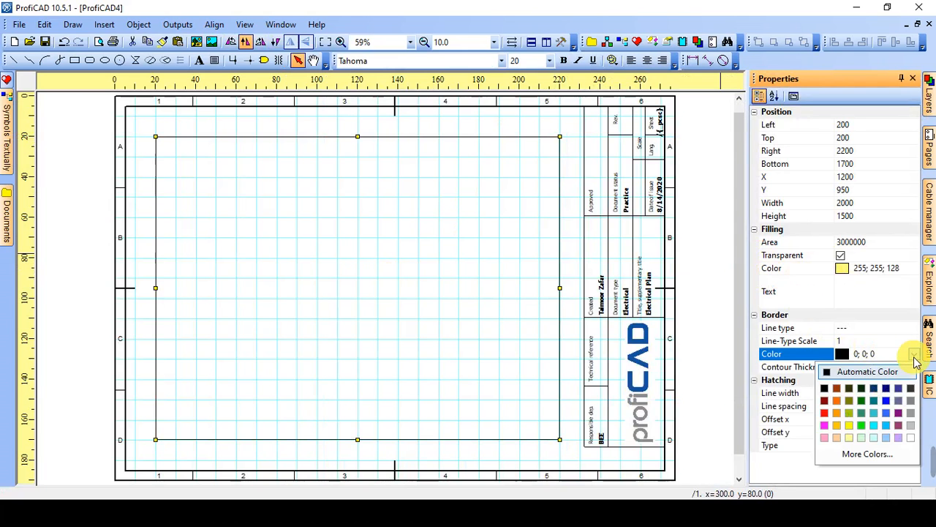
{"action": "left_click", "coordinate": [885, 426]}
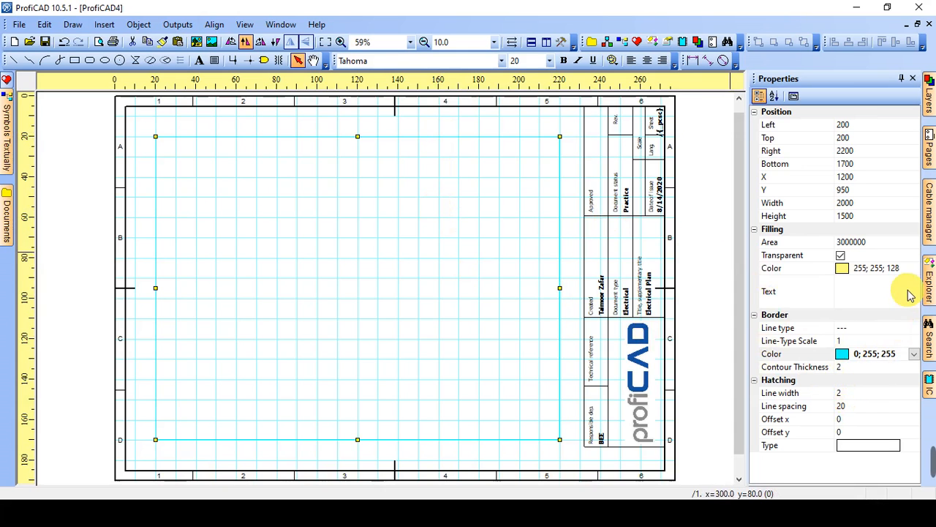
Set the large cyan rectangle's border thickness to 50 and deselect the rectangle.
{"action": "left_click", "coordinate": [871, 368]}
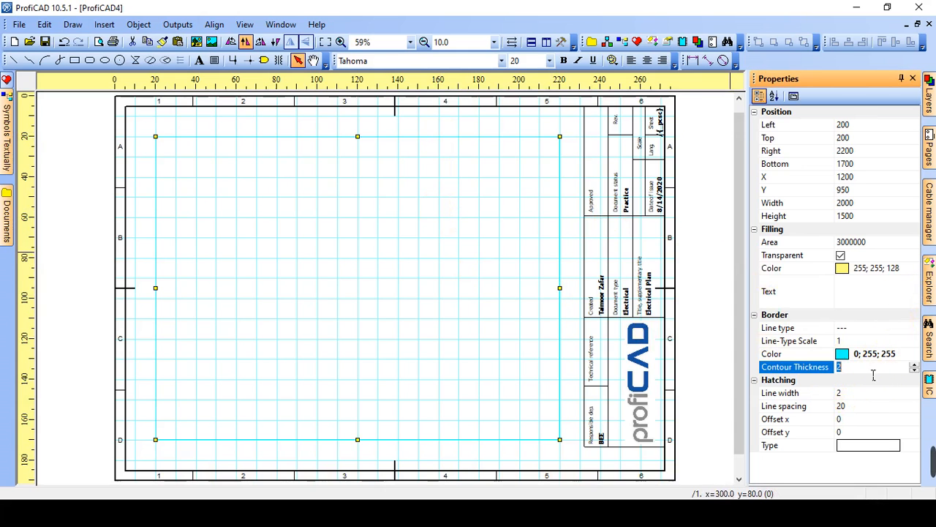
{"action": "type", "text": "50"}
{"action": "key", "text": "Return"}
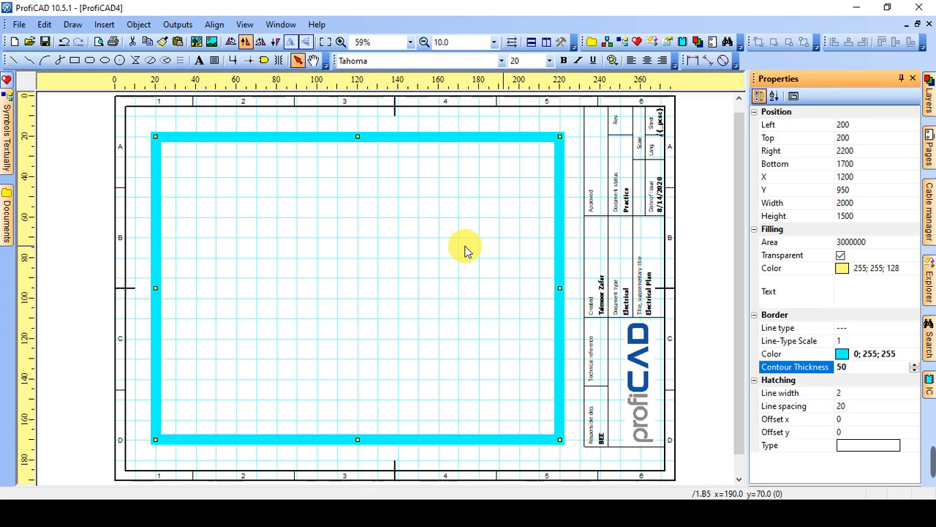
{"action": "left_click", "coordinate": [436, 249]}
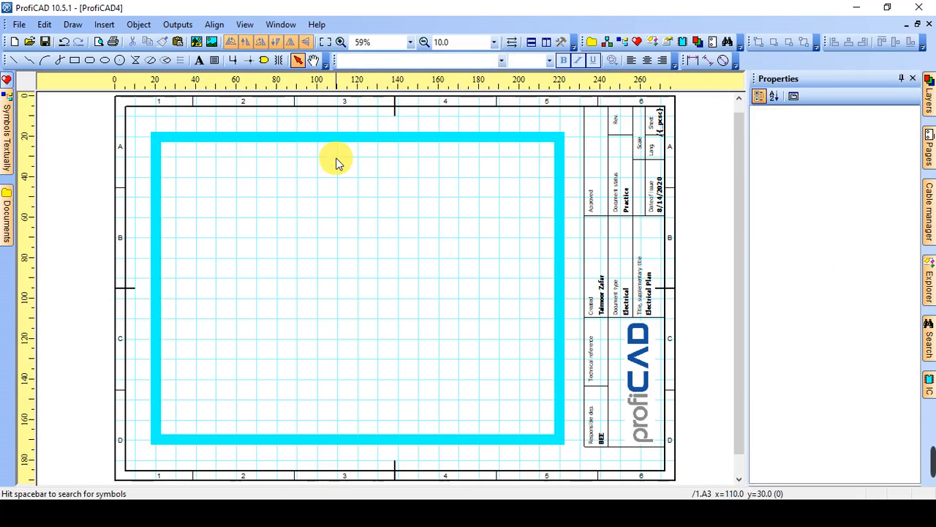
Set the grid step to 0.1 and draw a rectangle about 40 by 3 mm within the upper wall, starting at x = 100.
{"action": "left_click", "coordinate": [341, 42]}
{"action": "left_click", "coordinate": [314, 61]}
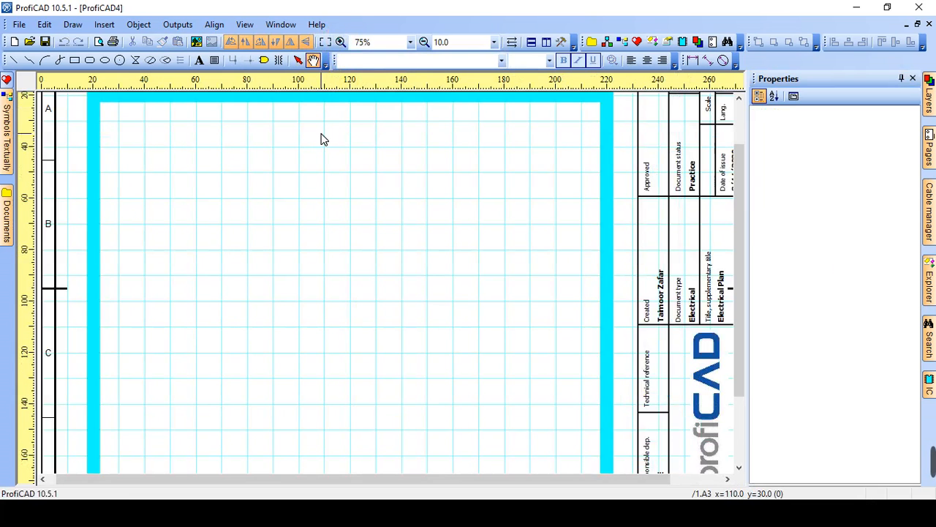
{"action": "left_click_drag", "start_coordinate": [319, 140], "coordinate": [324, 203]}
{"action": "left_click", "coordinate": [341, 42]}
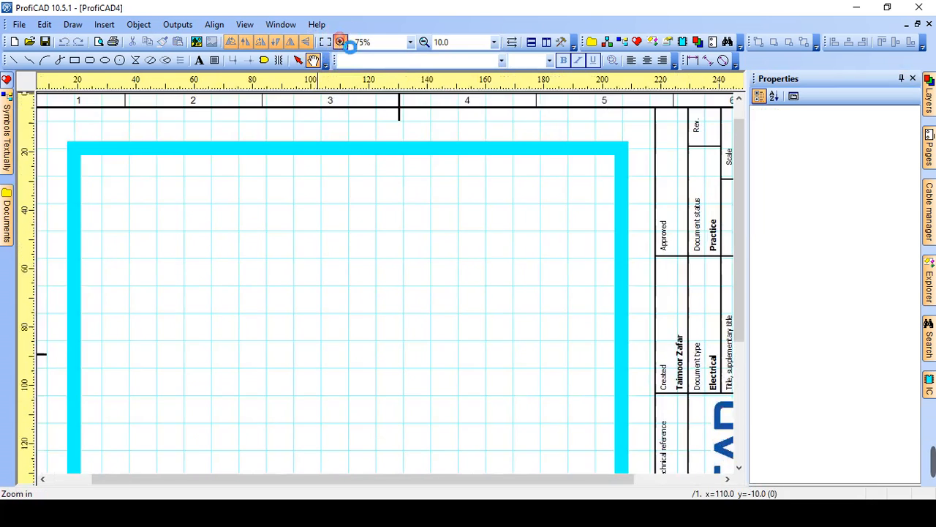
{"action": "mouse_move", "coordinate": [349, 148]}
{"action": "left_mouse_down"}
{"action": "mouse_move", "coordinate": [370, 189]}
{"action": "mouse_move", "coordinate": [390, 201]}
{"action": "left_mouse_up"}
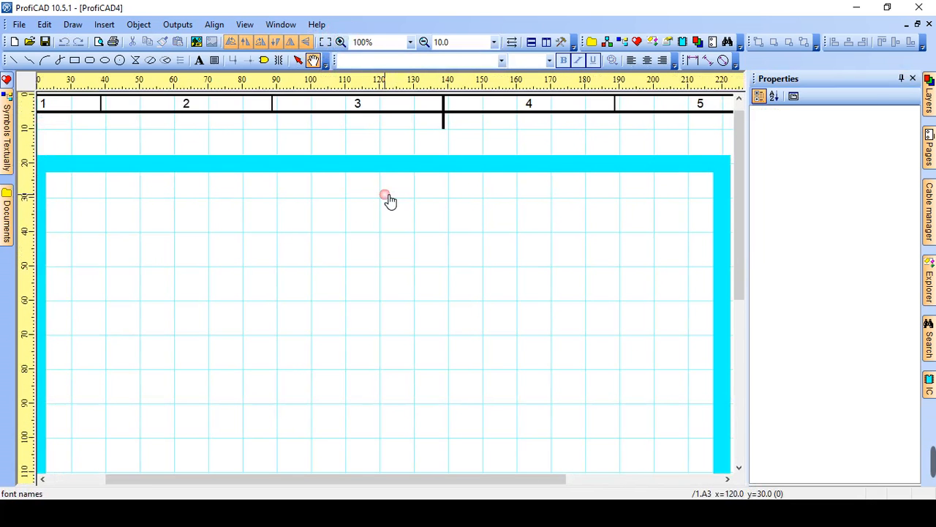
{"action": "left_click", "coordinate": [913, 79]}
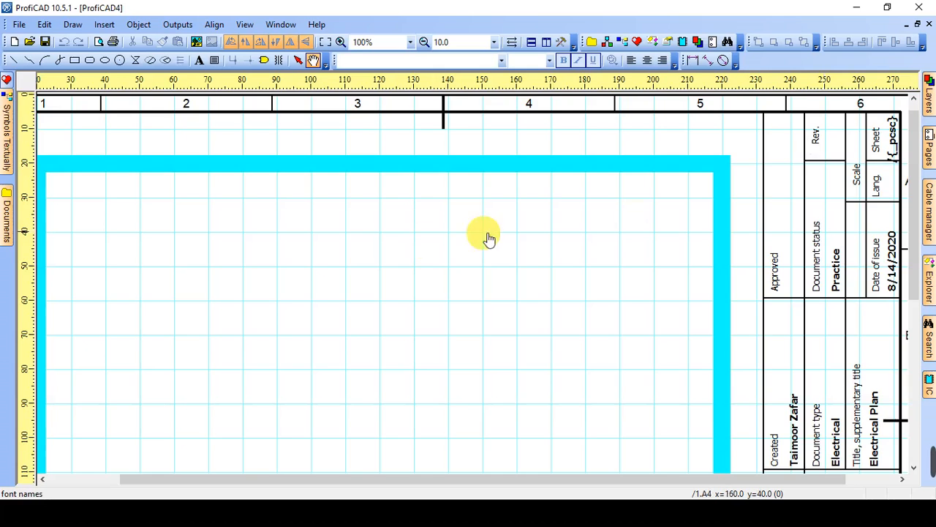
{"action": "mouse_move", "coordinate": [430, 247]}
{"action": "left_mouse_down"}
{"action": "mouse_move", "coordinate": [458, 251]}
{"action": "mouse_move", "coordinate": [459, 266]}
{"action": "left_mouse_up"}
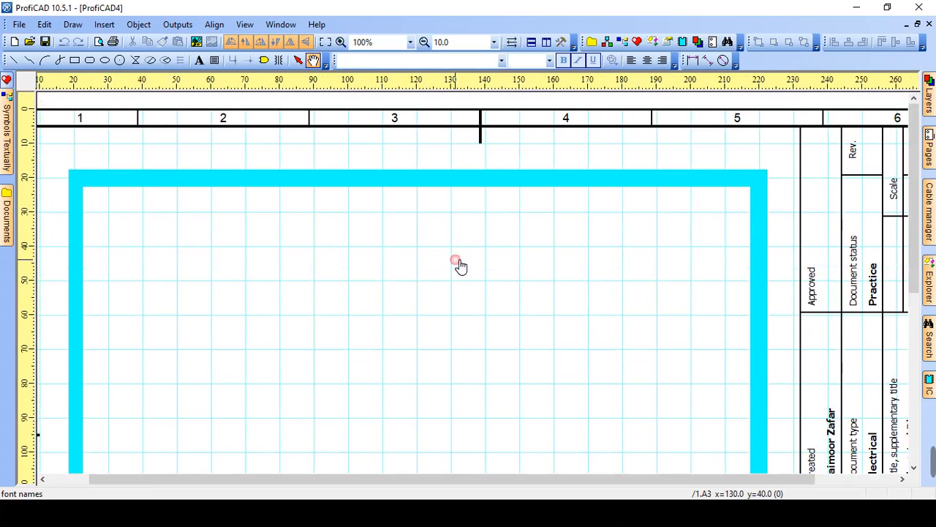
{"action": "right_click", "coordinate": [379, 153]}
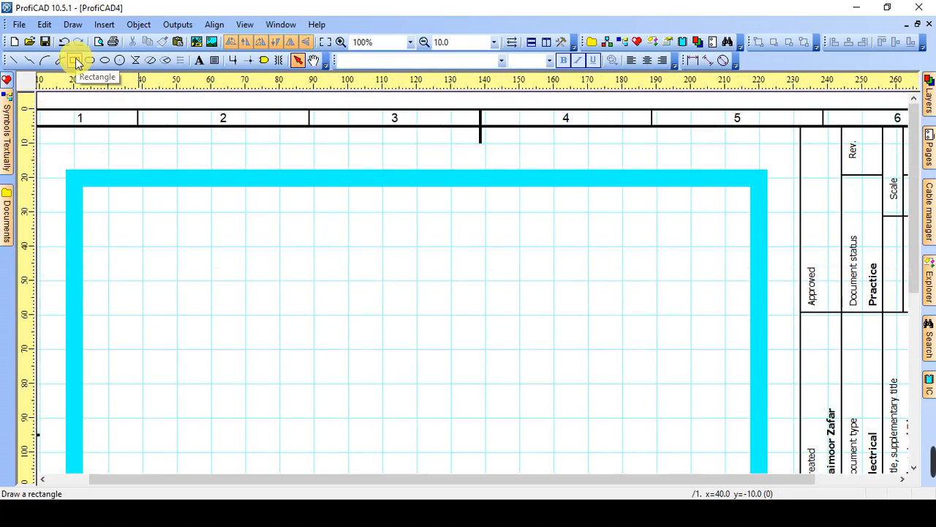
{"action": "left_click", "coordinate": [494, 43]}
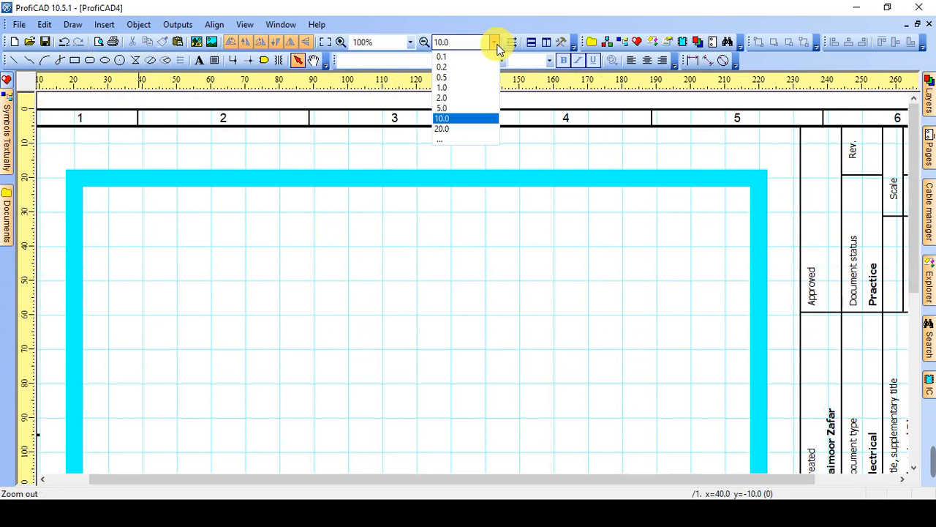
{"action": "left_click", "coordinate": [468, 57]}
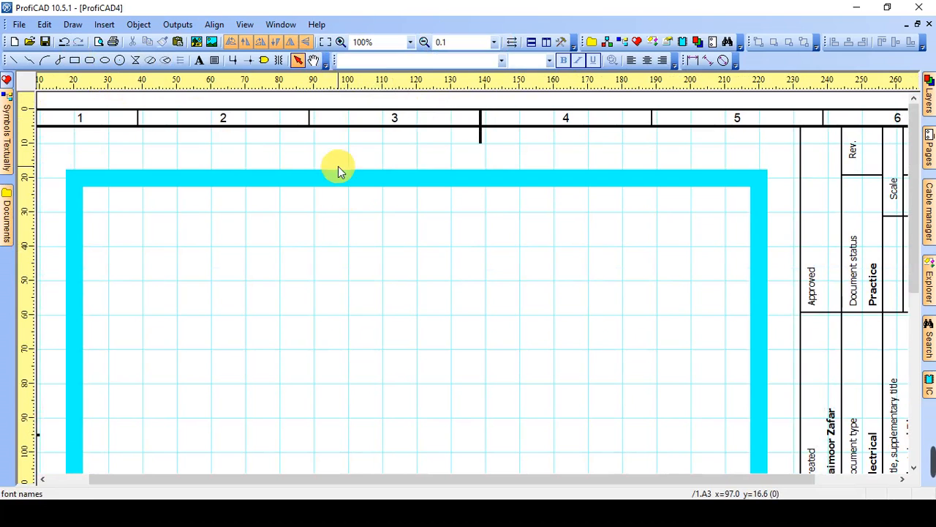
{"action": "left_click", "coordinate": [74, 60]}
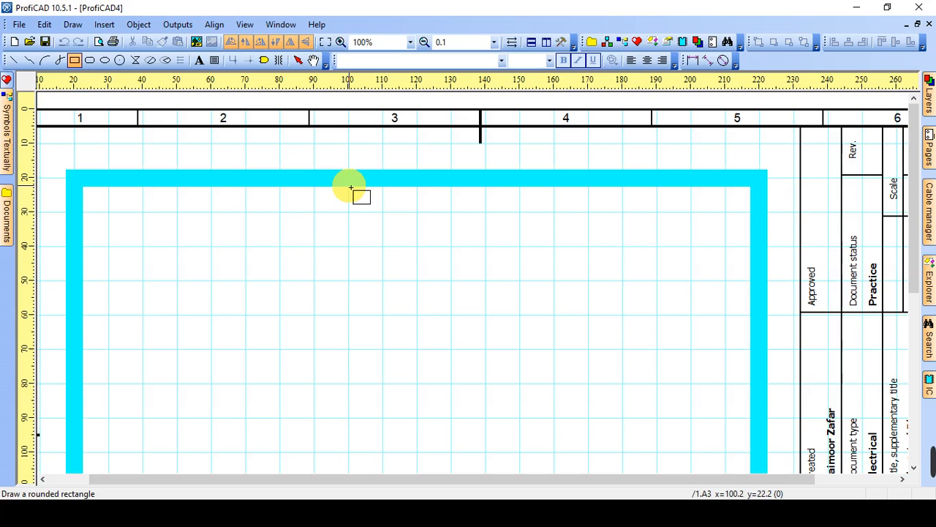
{"action": "left_click_drag", "start_coordinate": [350, 188], "coordinate": [486, 177]}
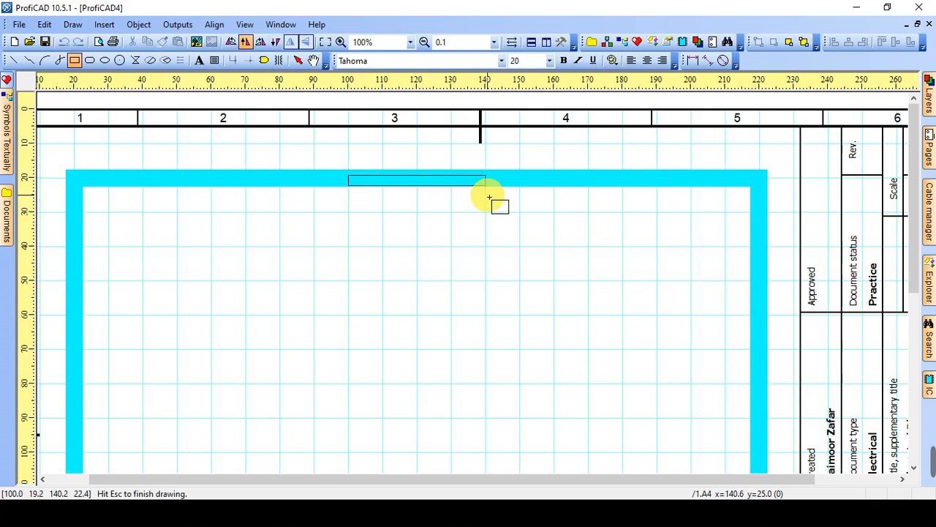
{"action": "key", "text": "Escape"}
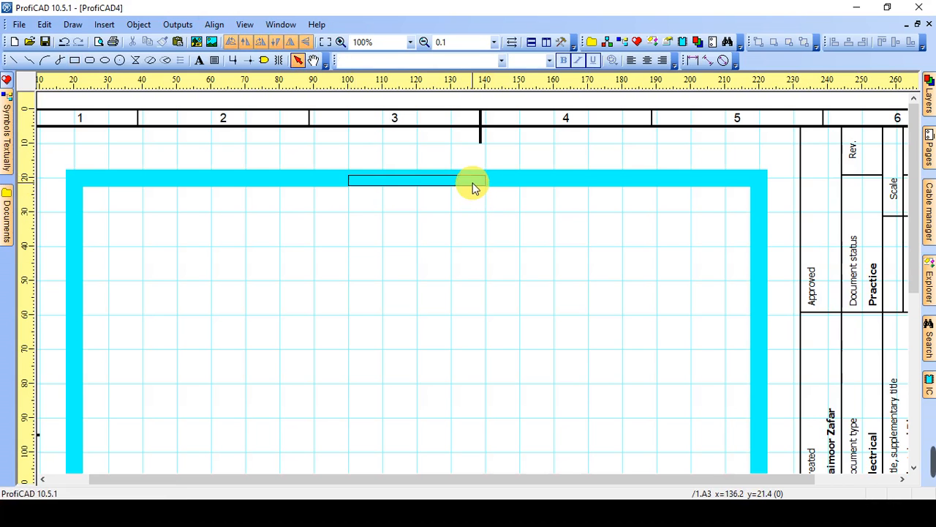
Turn off the transparent filling of the small rectangle in the upper wall.
{"action": "left_click", "coordinate": [474, 189]}
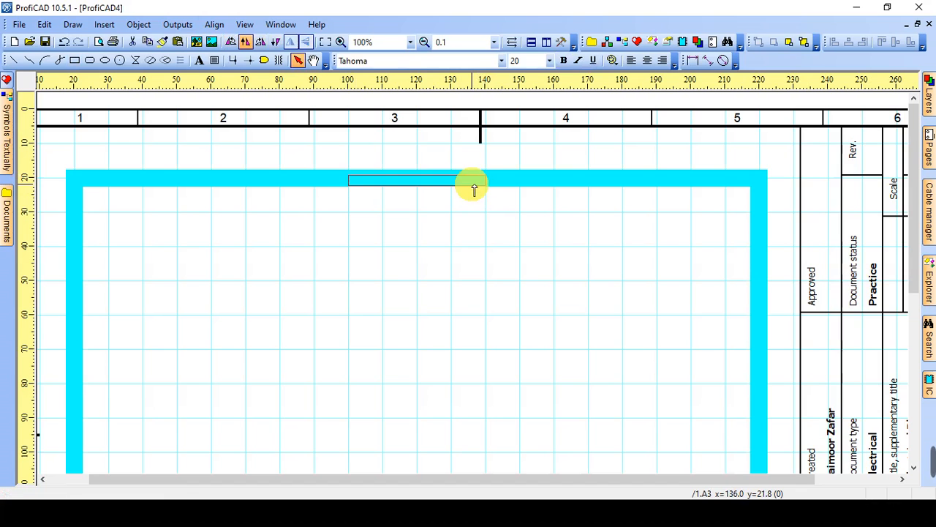
{"action": "double_click", "coordinate": [473, 188]}
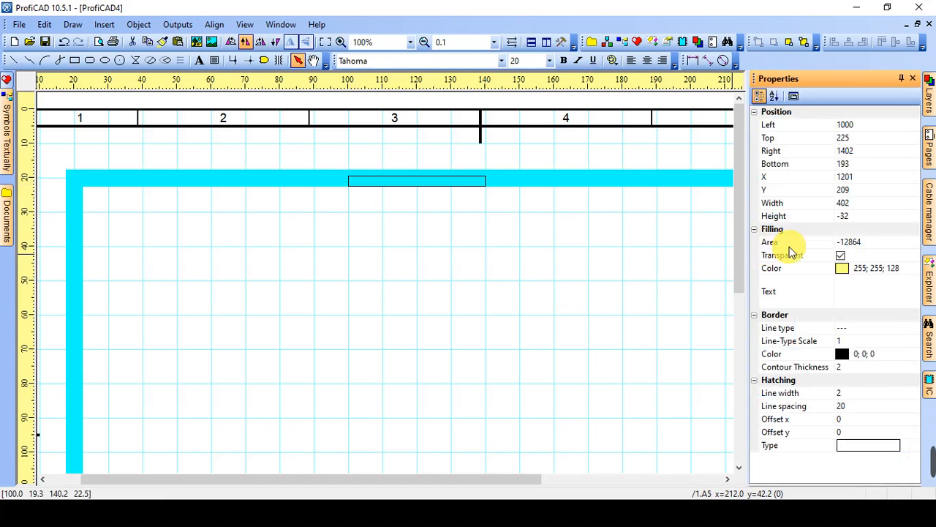
{"action": "left_click", "coordinate": [841, 256]}
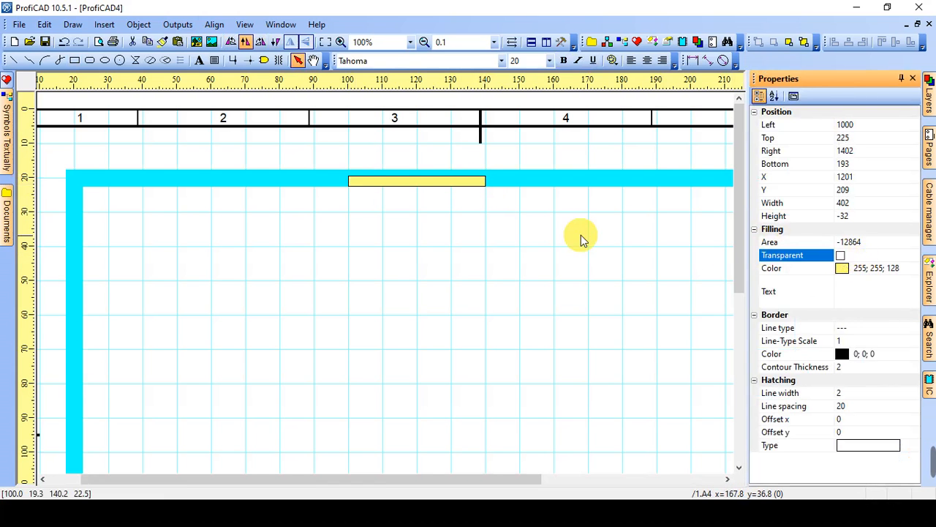
Set the fill colour of the rectangle in the upper wall to white.
{"action": "left_click", "coordinate": [851, 267]}
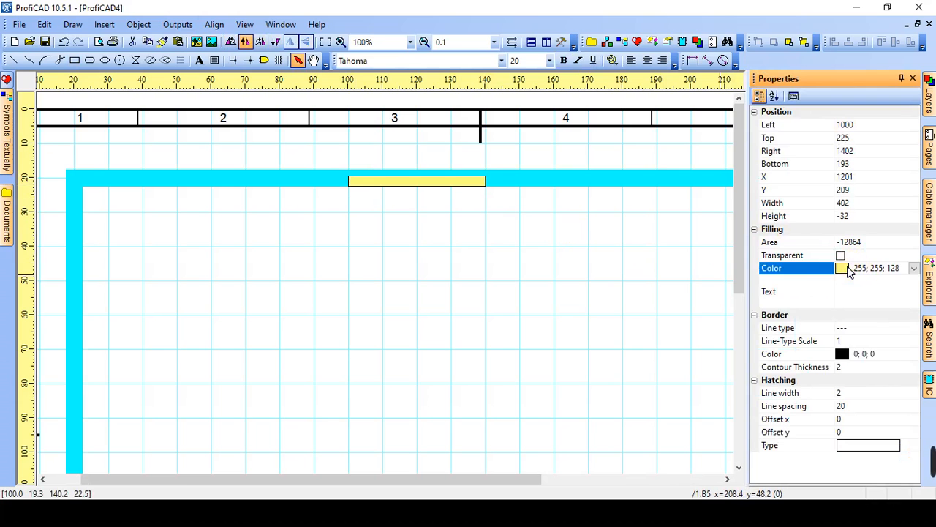
{"action": "left_click", "coordinate": [912, 269]}
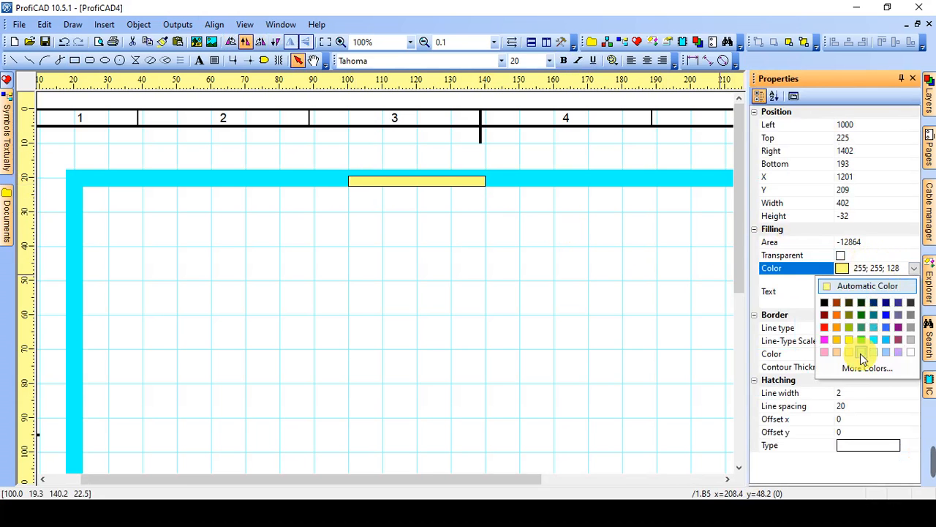
{"action": "left_click", "coordinate": [901, 354]}
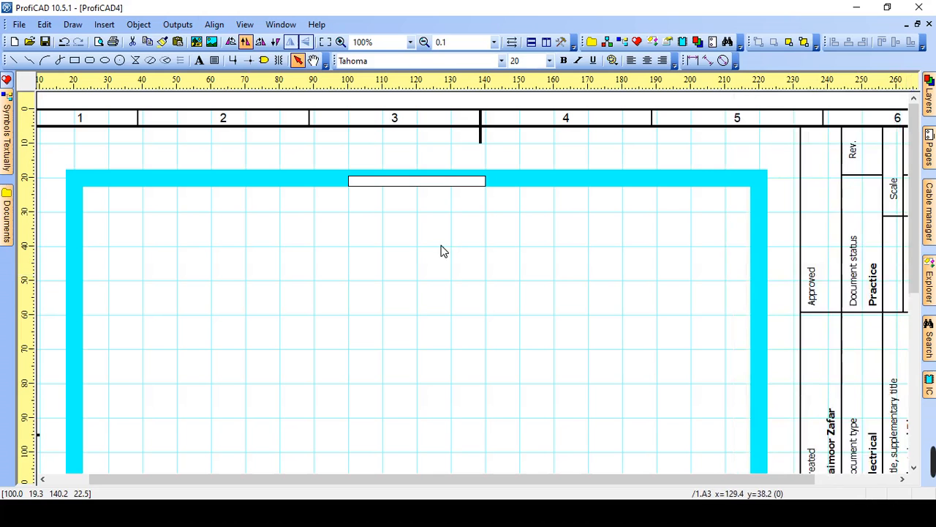
{"action": "left_click", "coordinate": [440, 248]}
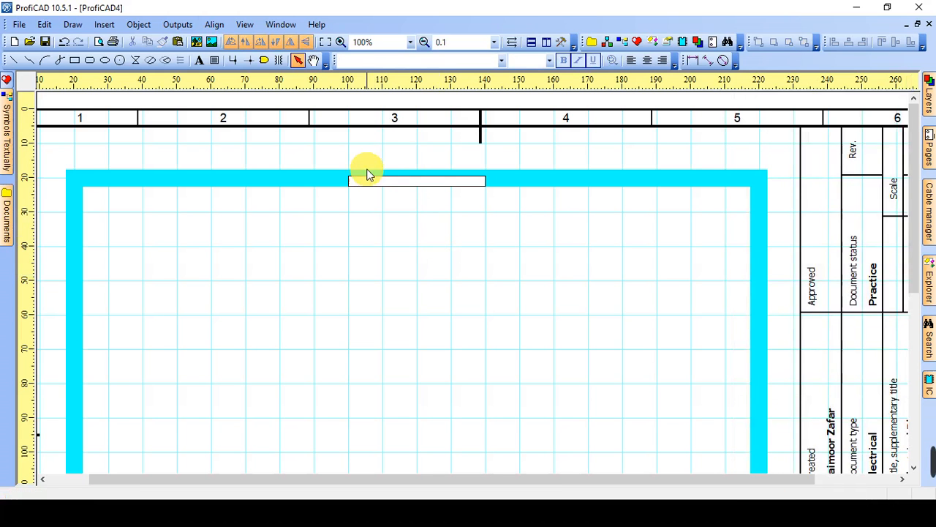
Following the reference plan in Nitro Pro, draw a rectangle about 20 × 2 mm centred above the white wall rectangle and nudge it slightly down.
{"action": "left_click", "coordinate": [74, 60]}
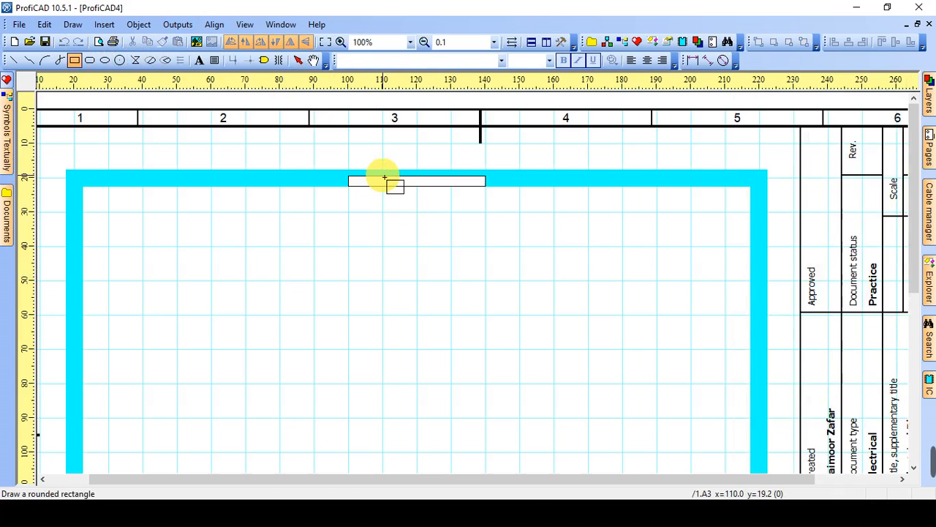
{"action": "key", "text": "alt+Tab"}
{"action": "left_click", "coordinate": [578, 216]}
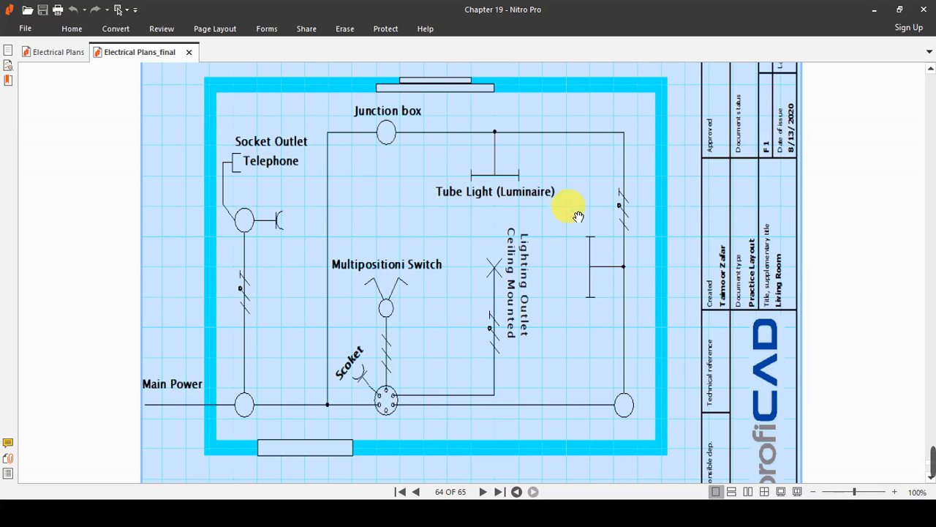
{"action": "left_click", "coordinate": [806, 156]}
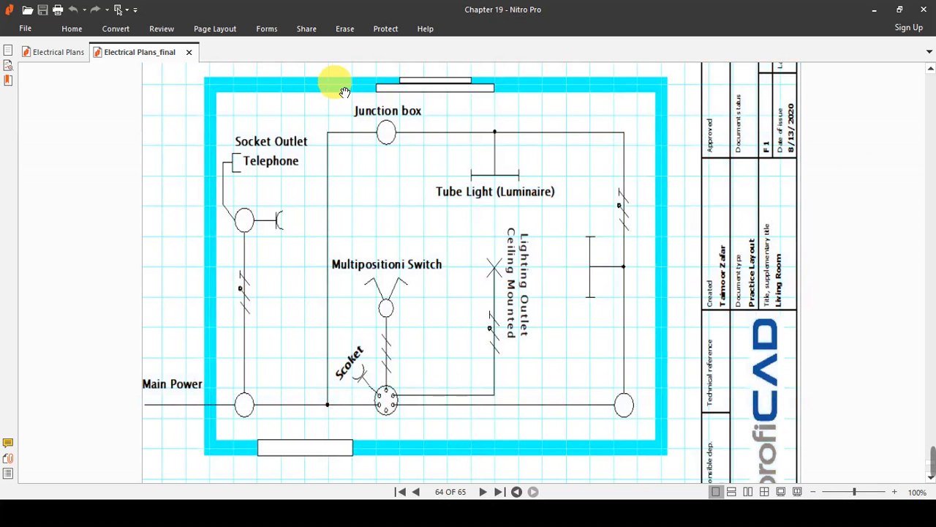
{"action": "key", "text": "alt+Tab"}
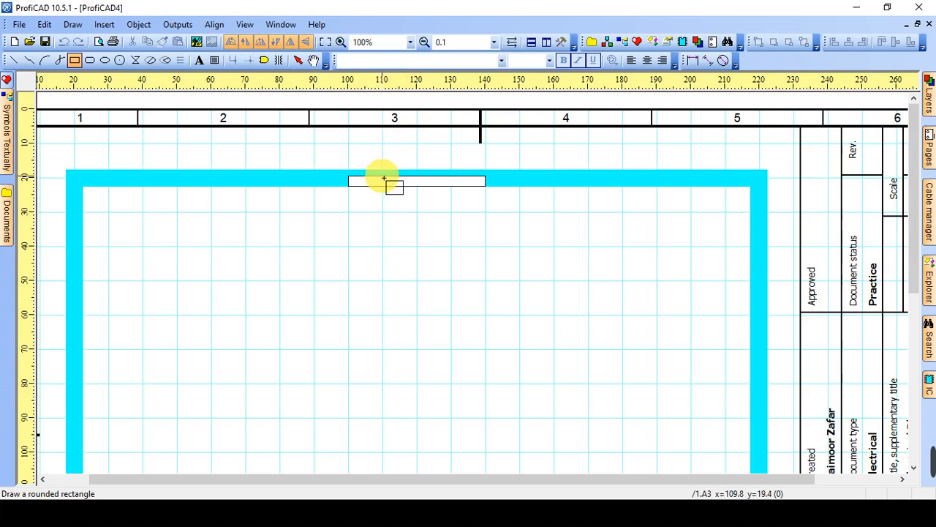
{"action": "left_click_drag", "start_coordinate": [383, 177], "coordinate": [456, 174]}
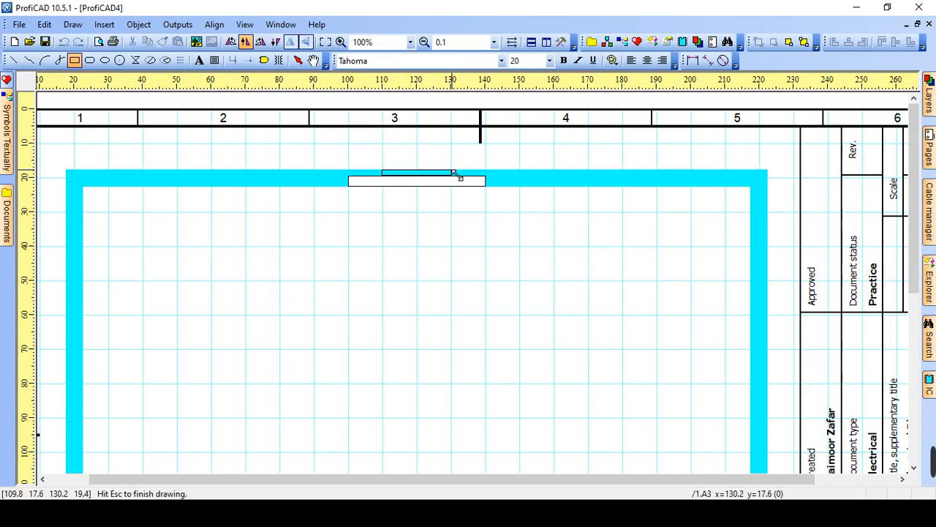
{"action": "left_click_drag", "start_coordinate": [454, 171], "coordinate": [453, 172]}
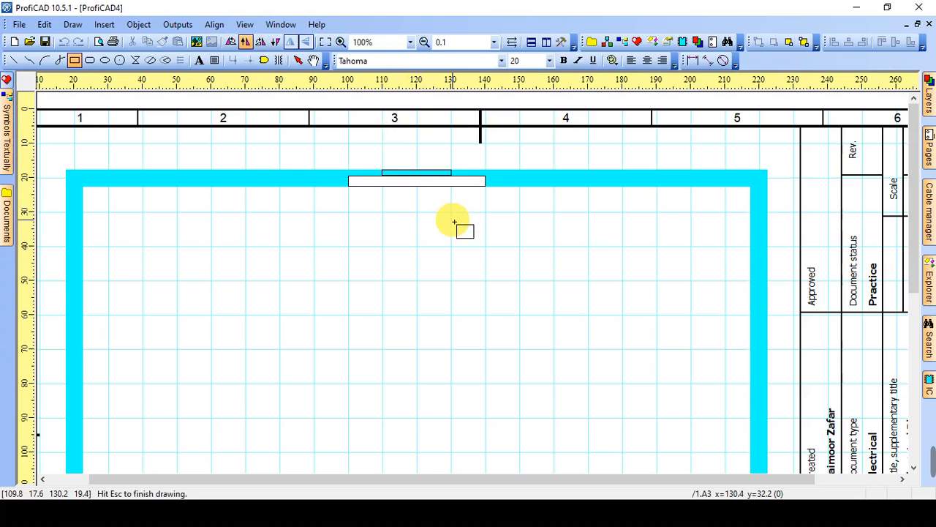
{"action": "key", "text": "Escape"}
{"action": "double_click", "coordinate": [442, 174]}
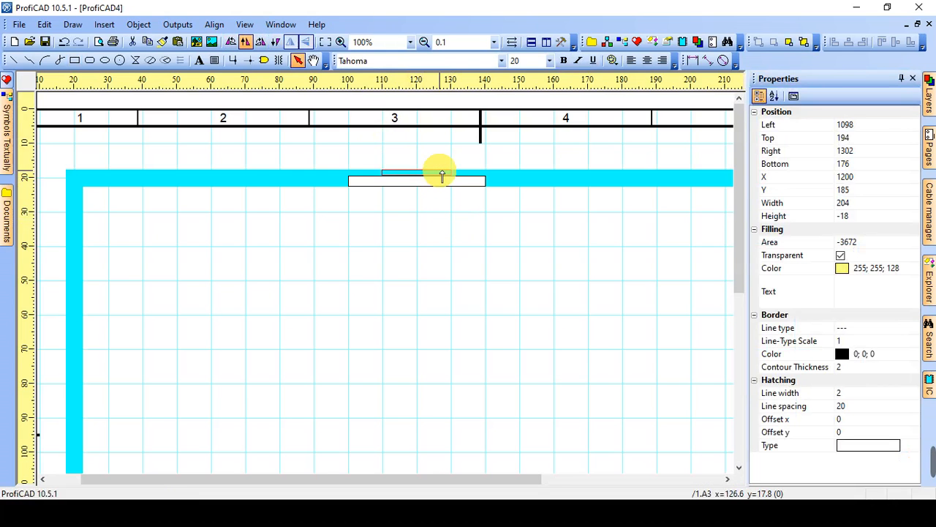
{"action": "key", "text": "Down"}
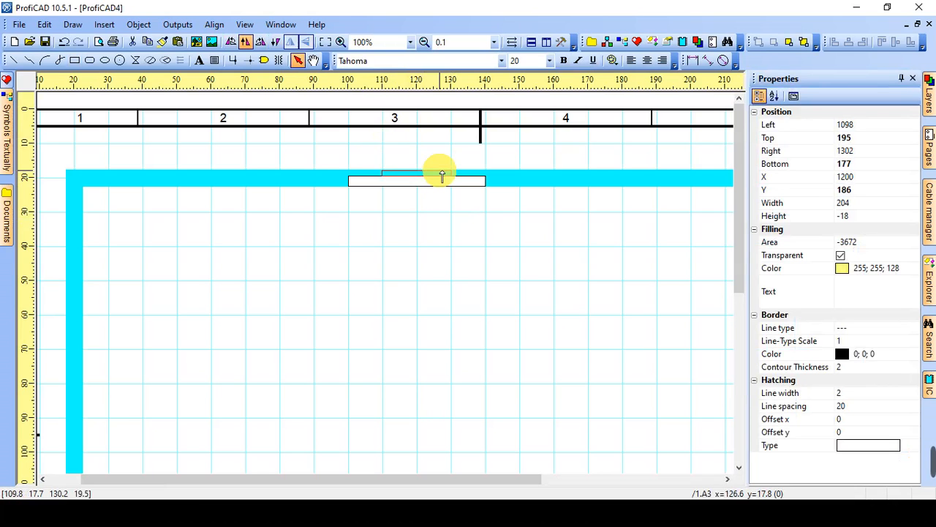
Turn off transparency for the smaller upper-wall rectangle and fill it with white.
{"action": "double_click", "coordinate": [440, 172]}
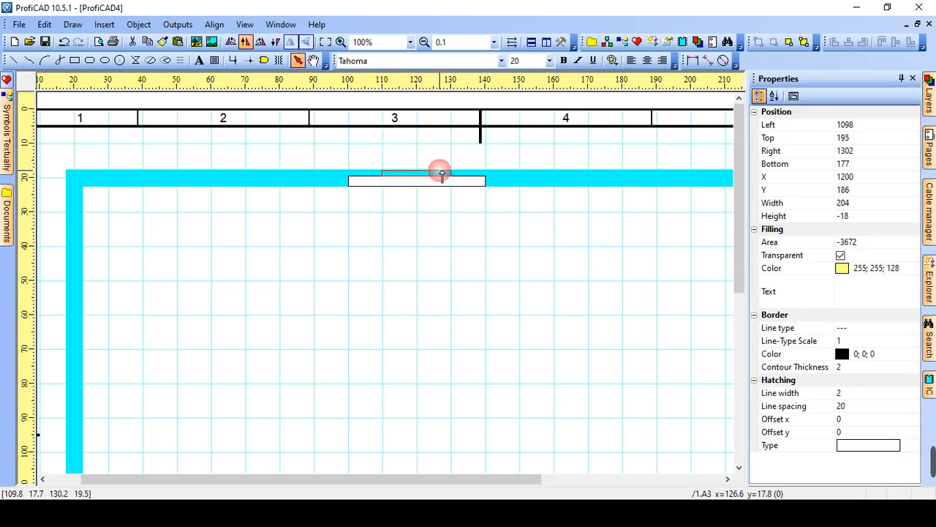
{"action": "left_click", "coordinate": [840, 255]}
{"action": "left_click", "coordinate": [841, 268]}
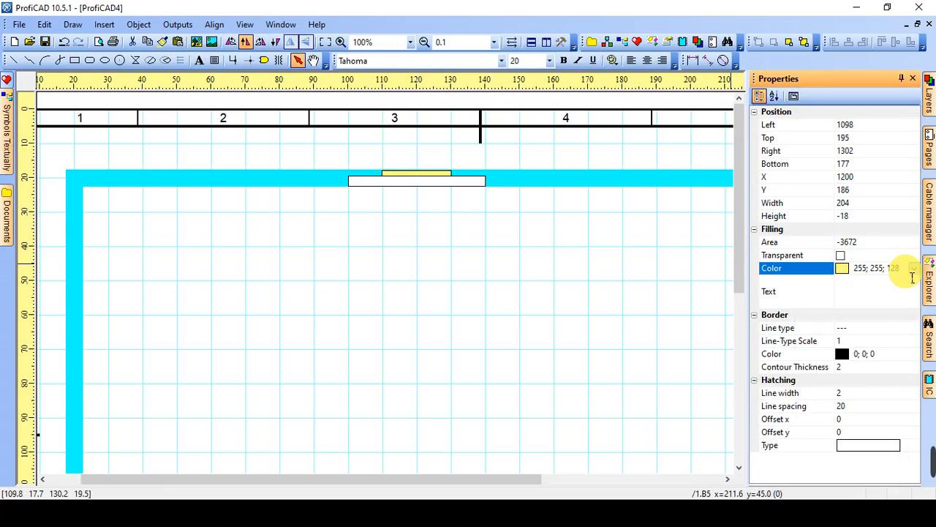
{"action": "left_click", "coordinate": [914, 268]}
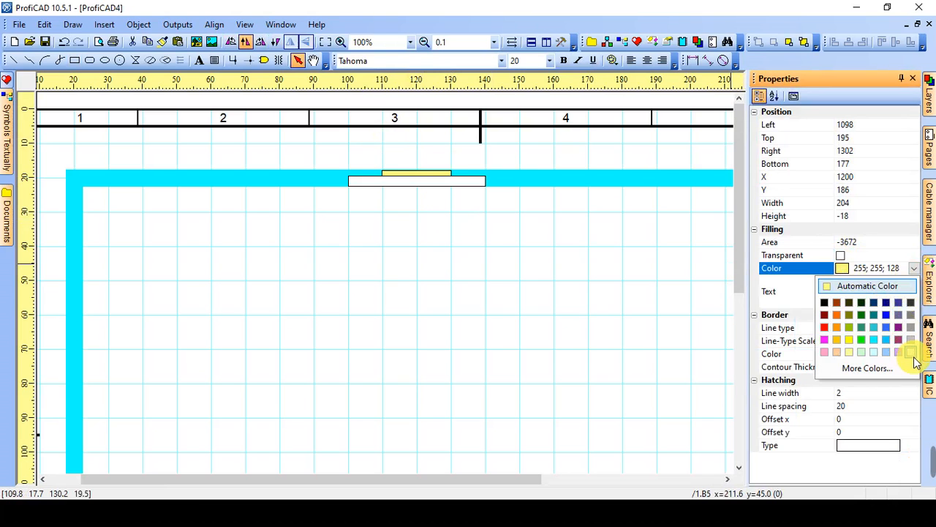
{"action": "left_click", "coordinate": [911, 352]}
{"action": "left_click", "coordinate": [913, 79]}
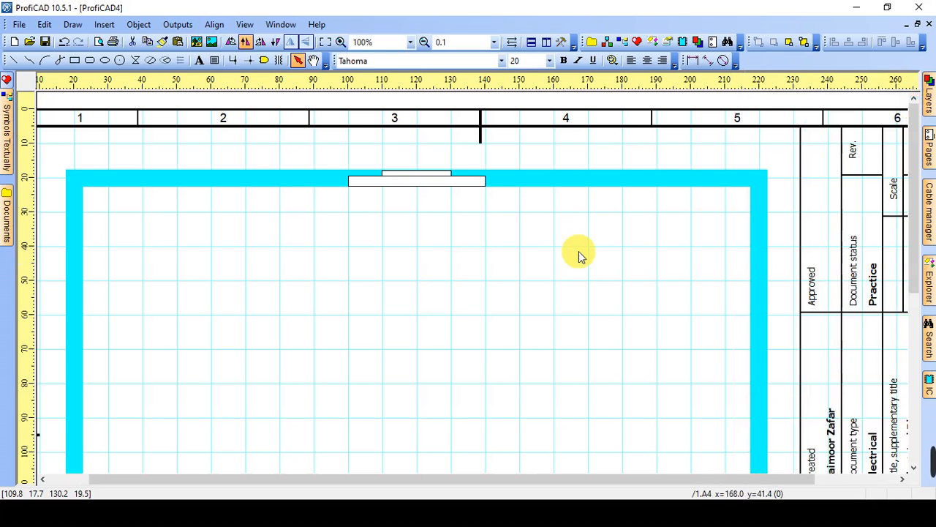
{"action": "left_click", "coordinate": [469, 265]}
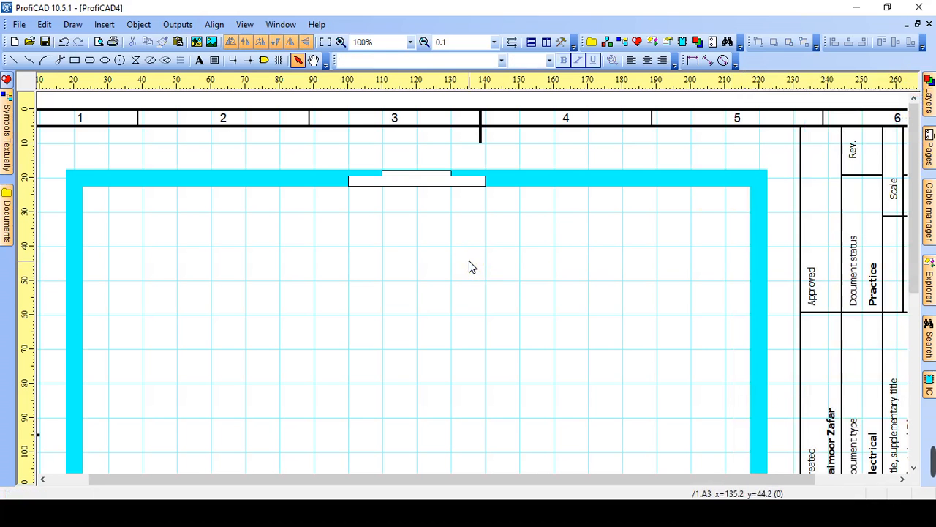
Draw a door rectangle about 30 × 5 mm across the lower wall, near its left end.
{"action": "left_click", "coordinate": [326, 42]}
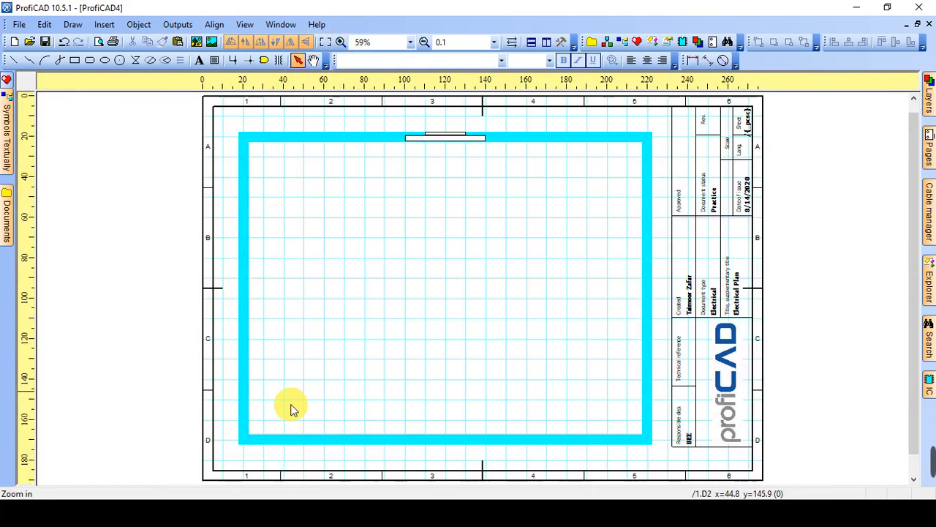
{"action": "left_click", "coordinate": [279, 439]}
{"action": "left_click", "coordinate": [74, 60]}
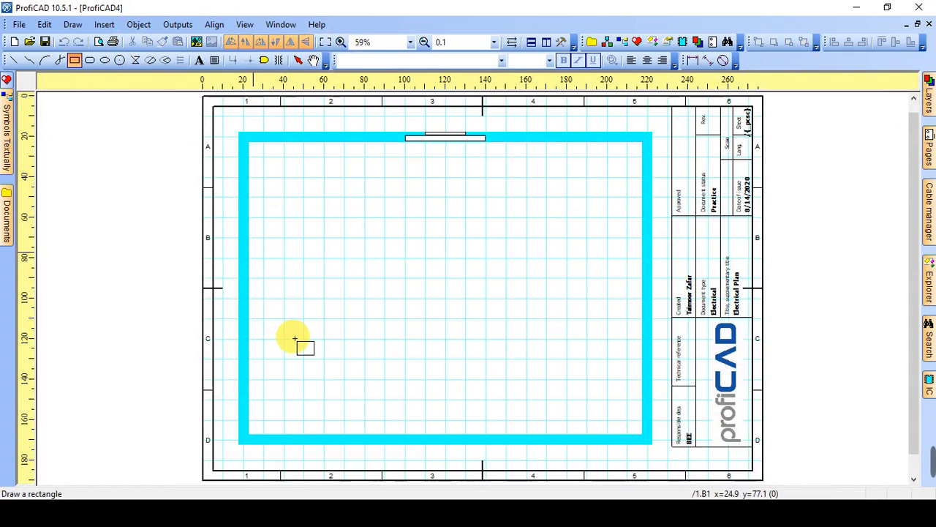
{"action": "left_click", "coordinate": [286, 446]}
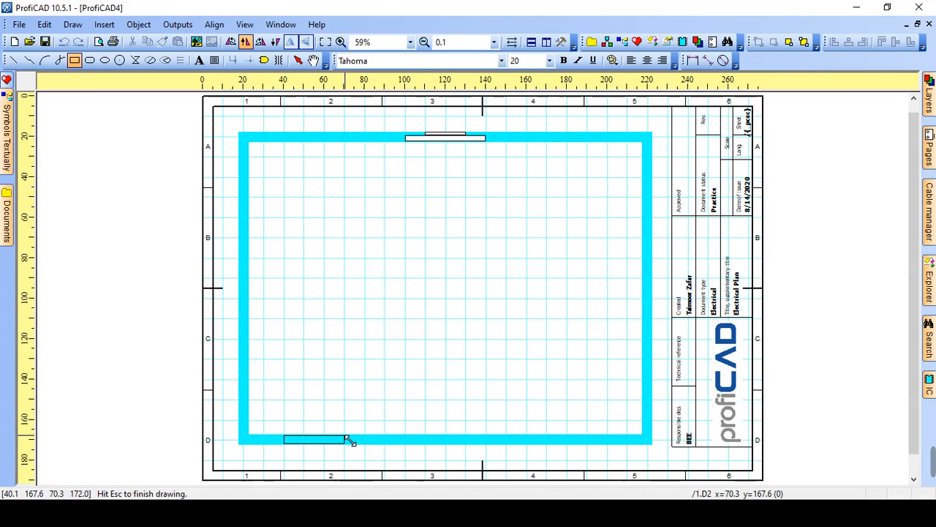
{"action": "left_click", "coordinate": [345, 438]}
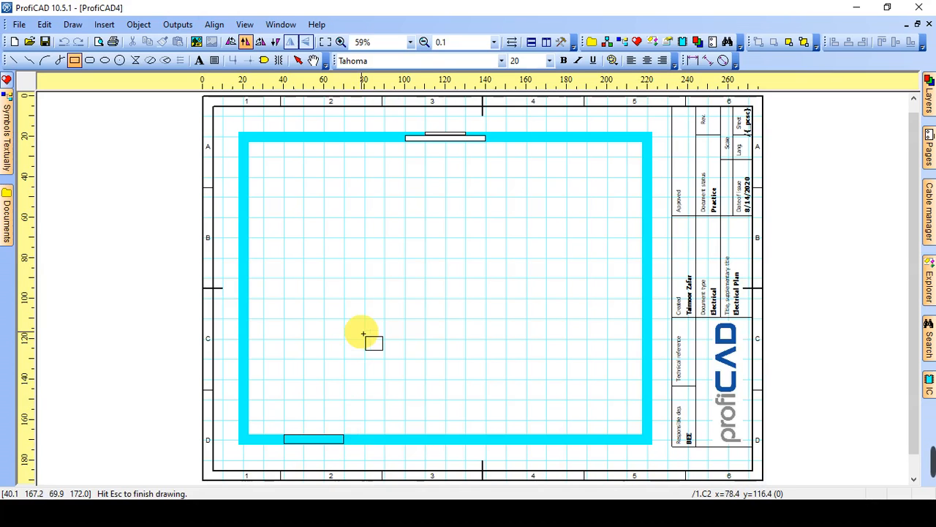
{"action": "key", "text": "Escape"}
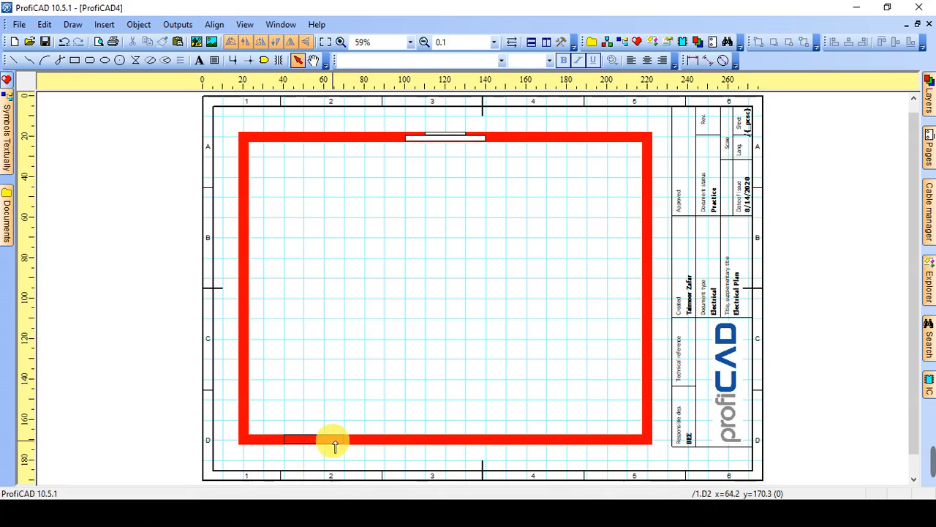
Turn off transparency for the lower-wall door rectangle and set its fill colour to white.
{"action": "left_click", "coordinate": [335, 441]}
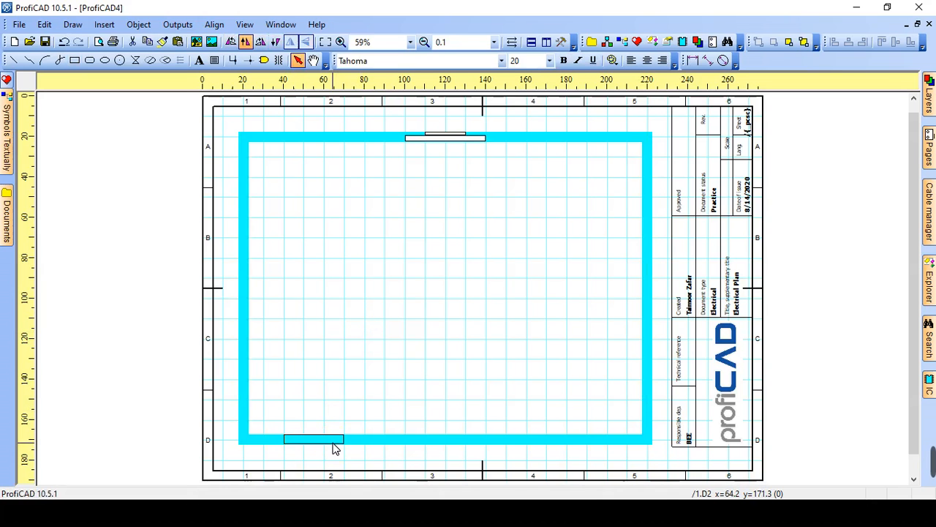
{"action": "double_click", "coordinate": [334, 442]}
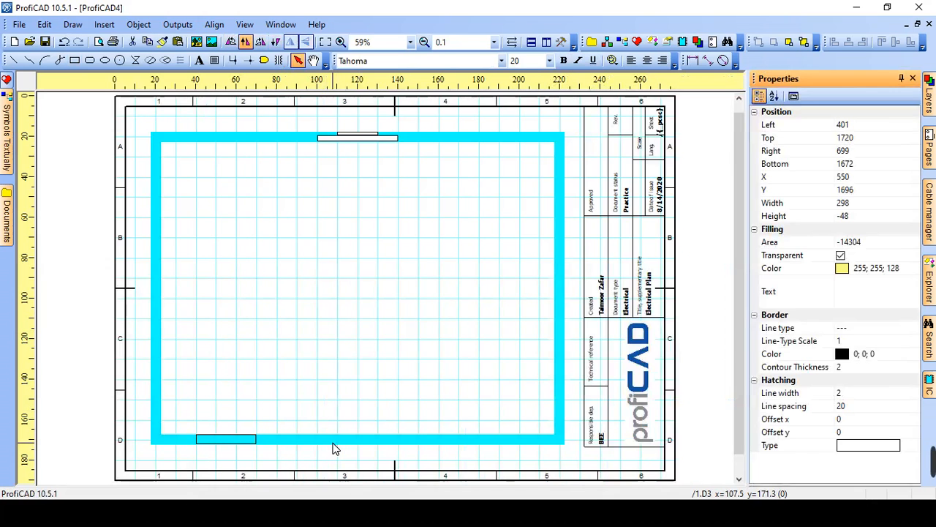
{"action": "left_click", "coordinate": [840, 256]}
{"action": "left_click", "coordinate": [847, 271]}
{"action": "left_click", "coordinate": [914, 268]}
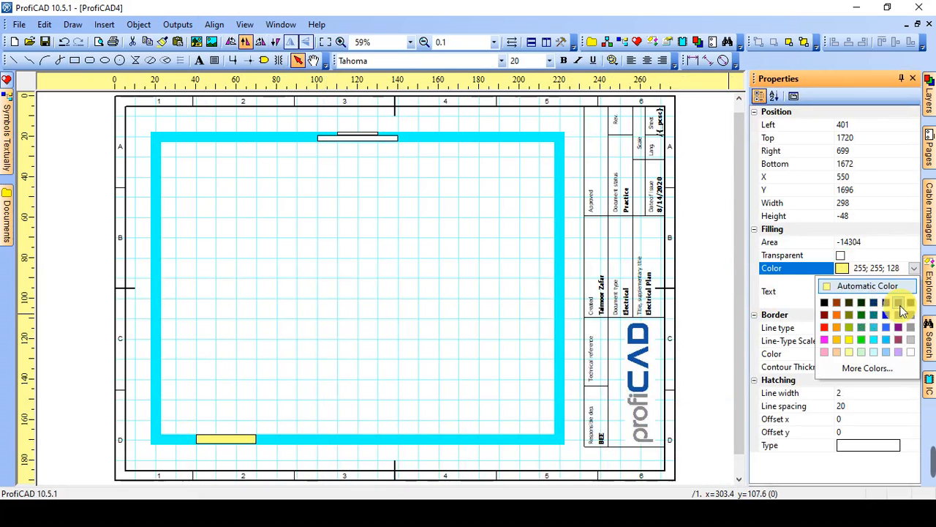
{"action": "left_click", "coordinate": [913, 351]}
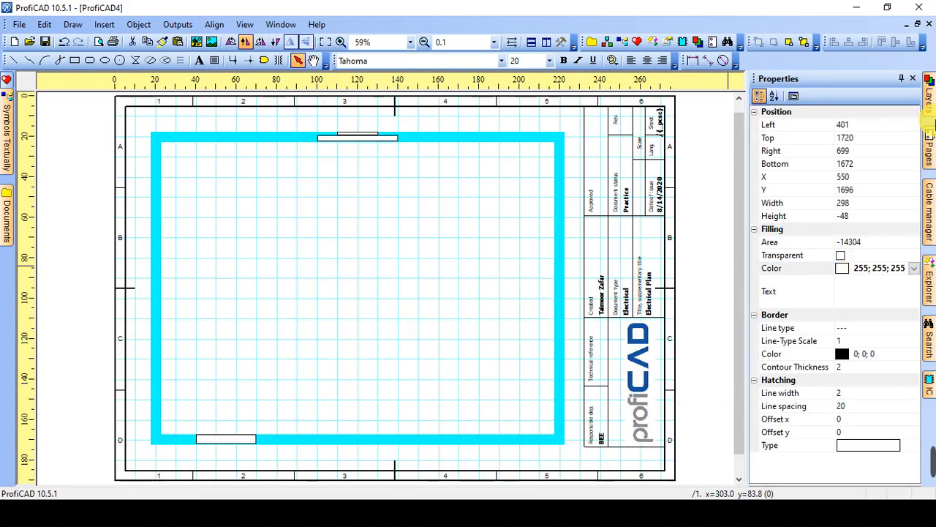
{"action": "left_click", "coordinate": [913, 78]}
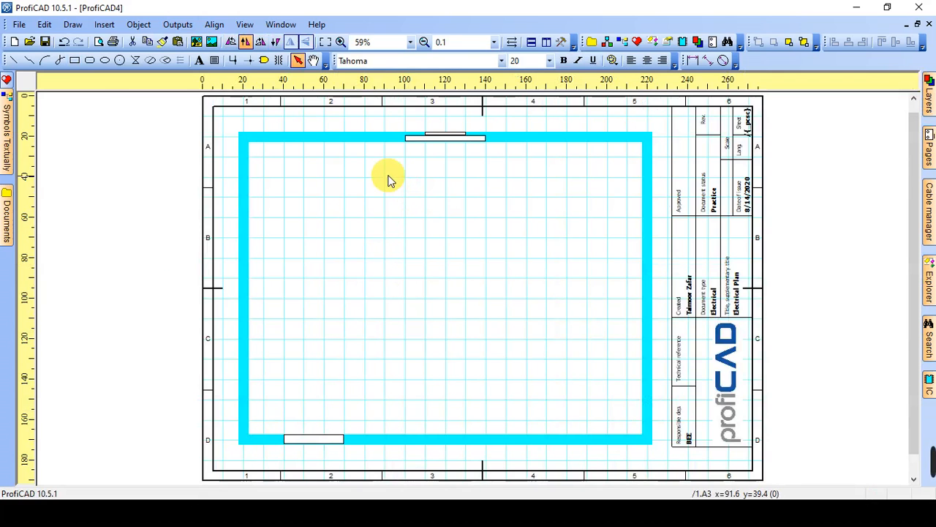
Place one text label above the upper-wall rectangles and another below the lower-wall rectangle.
{"action": "left_click", "coordinate": [198, 61]}
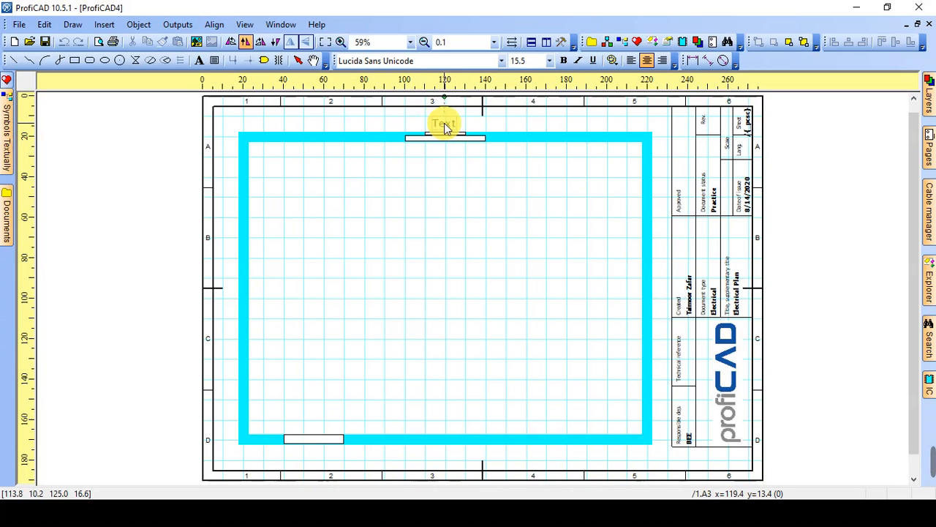
{"action": "left_click", "coordinate": [447, 127]}
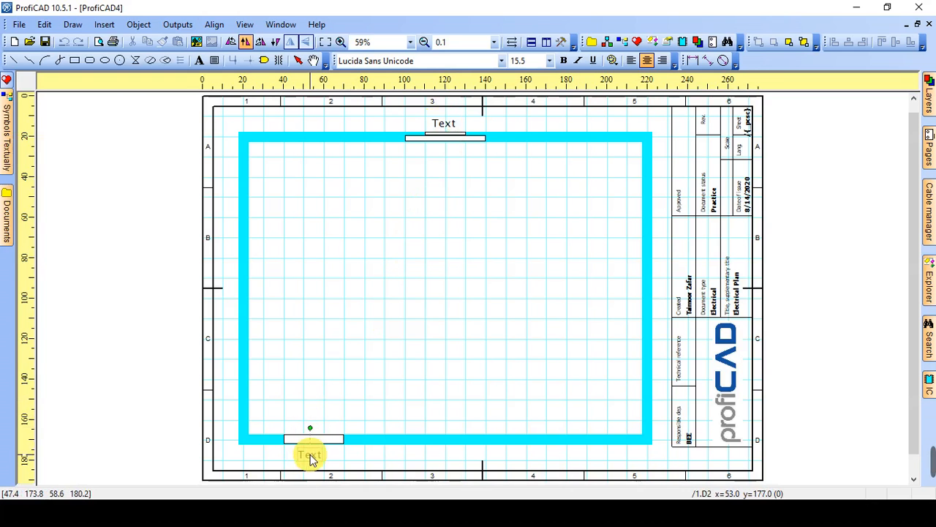
{"action": "left_click", "coordinate": [310, 452]}
{"action": "key", "text": "Escape"}
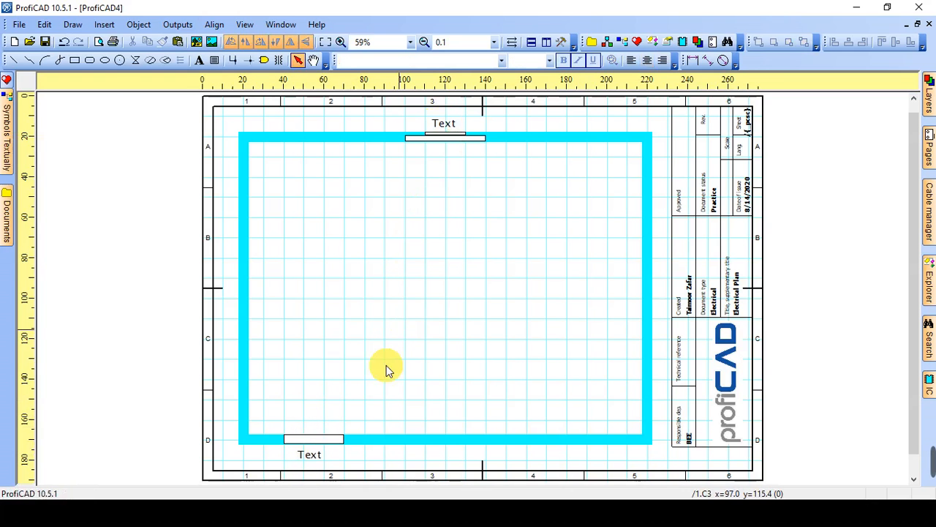
Change the text of the label below the lower wall to "Door".
{"action": "double_click", "coordinate": [319, 457]}
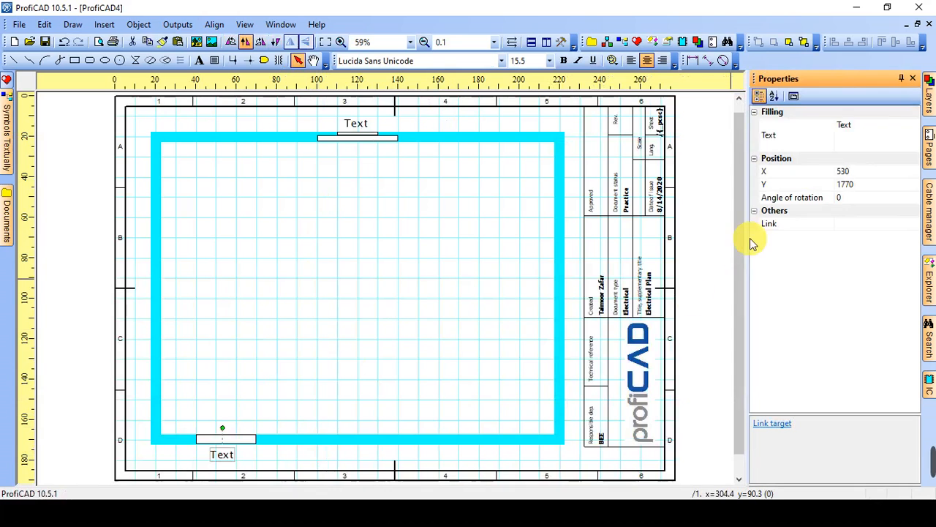
{"action": "left_click", "coordinate": [865, 135]}
{"action": "double_click", "coordinate": [865, 135]}
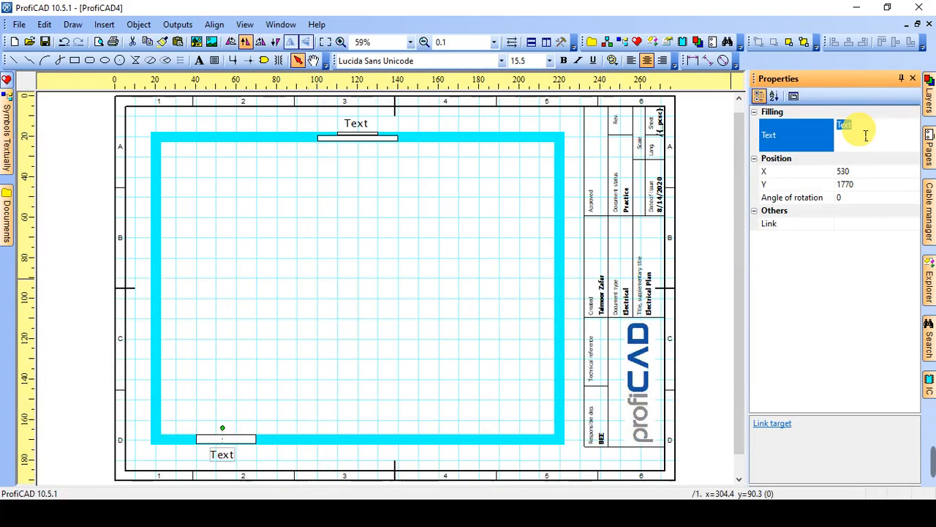
{"action": "type", "text": "Door"}
{"action": "key", "text": "Return"}
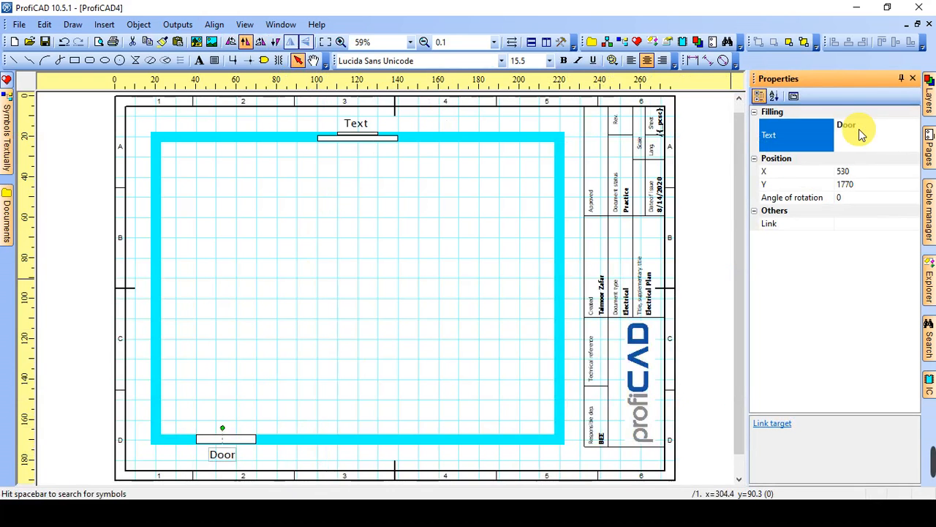
Change the text of the label above the upper wall to "Window".
{"action": "left_click", "coordinate": [361, 125]}
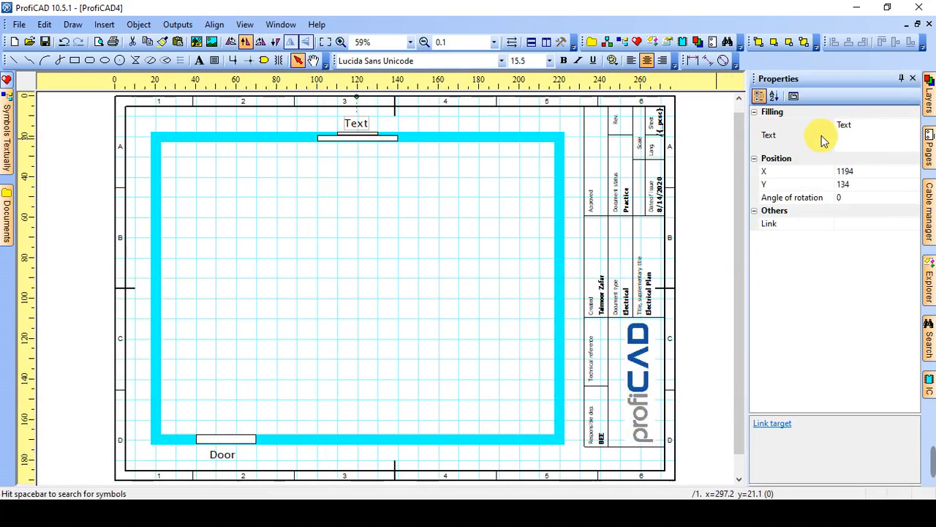
{"action": "left_click", "coordinate": [866, 139]}
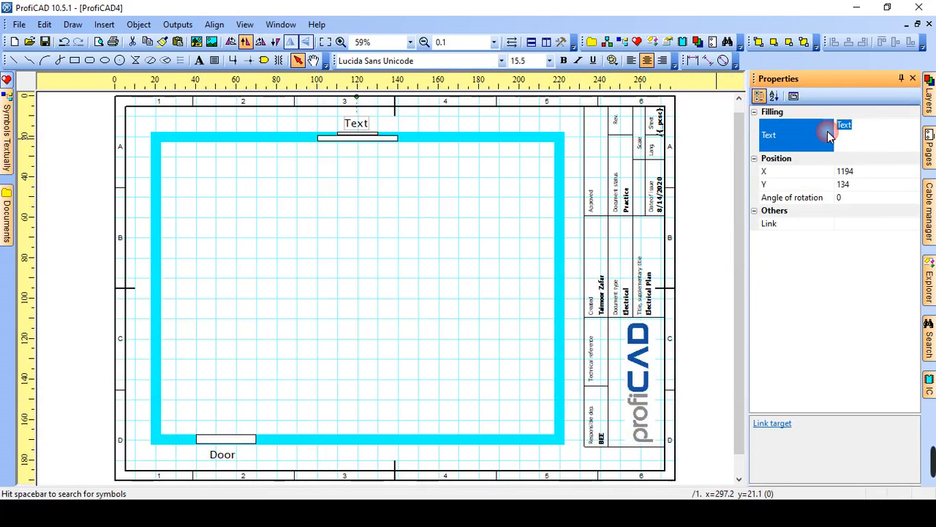
{"action": "type", "text": "Window"}
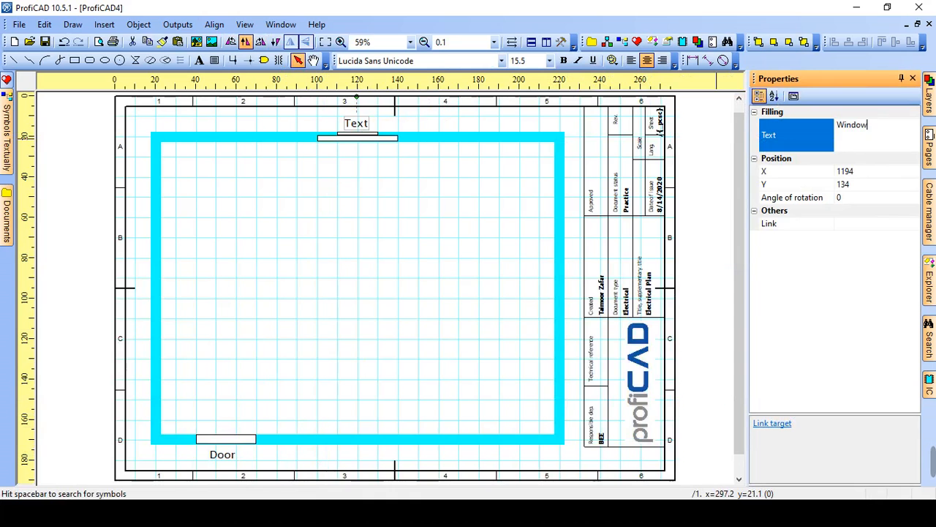
{"action": "key", "text": "Return"}
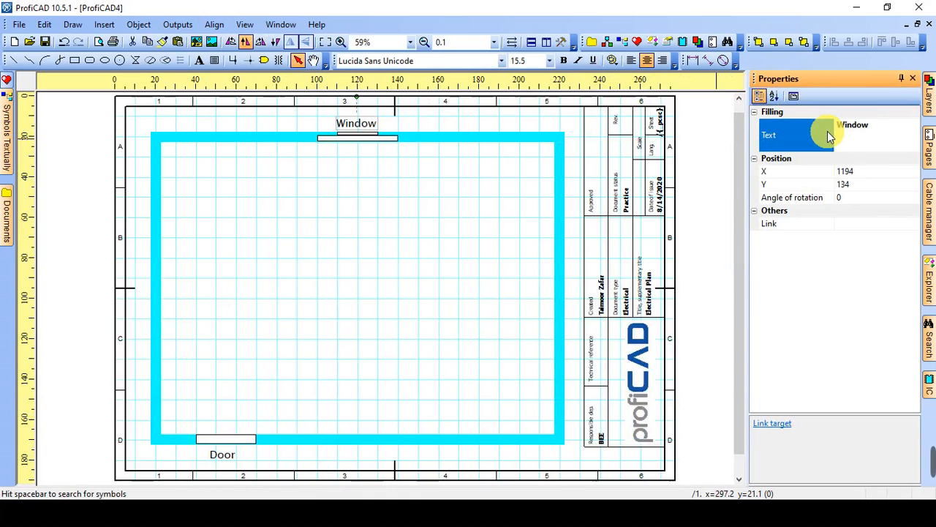
{"action": "left_click", "coordinate": [913, 80]}
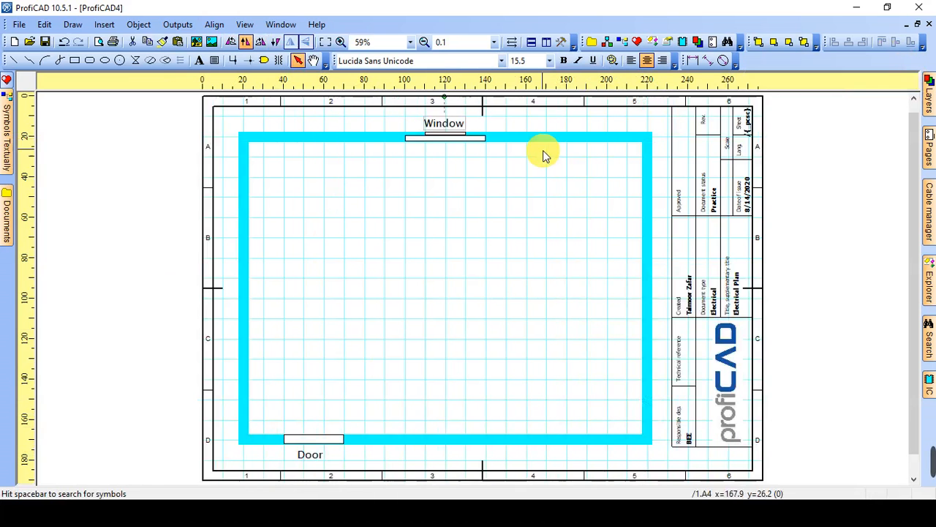
Nudge the Window label slightly right and shift the Door label slightly right and down to centre them on their openings.
{"action": "left_click", "coordinate": [469, 170]}
{"action": "left_click", "coordinate": [453, 129]}
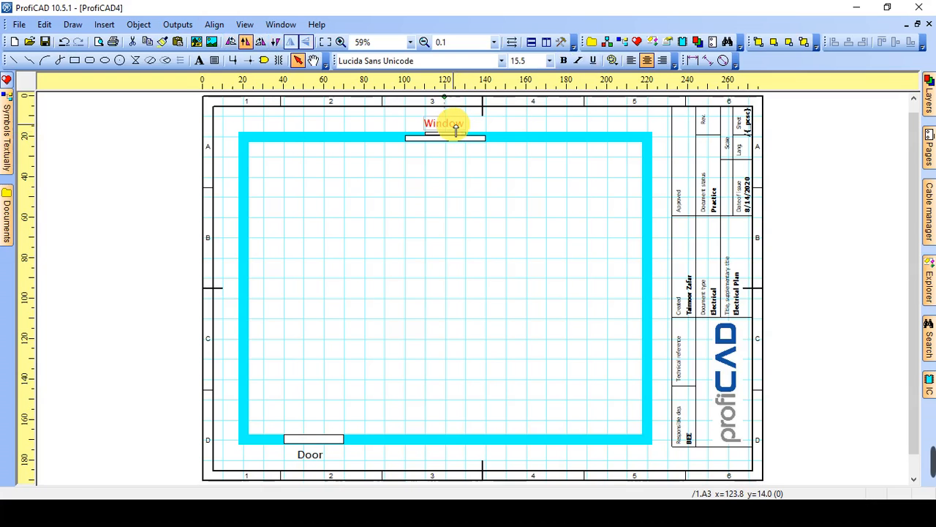
{"action": "key", "text": "Right"}
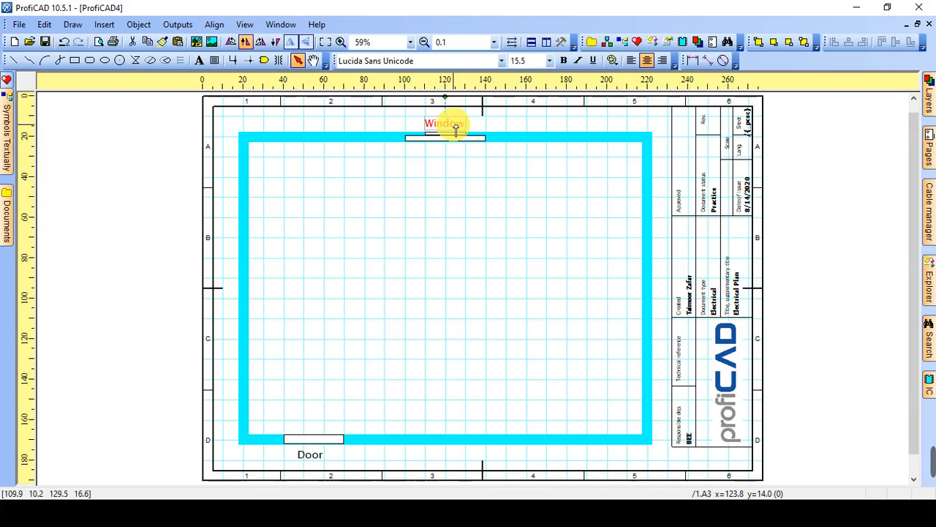
{"action": "key", "text": "Right"}
{"action": "left_click", "coordinate": [445, 153]}
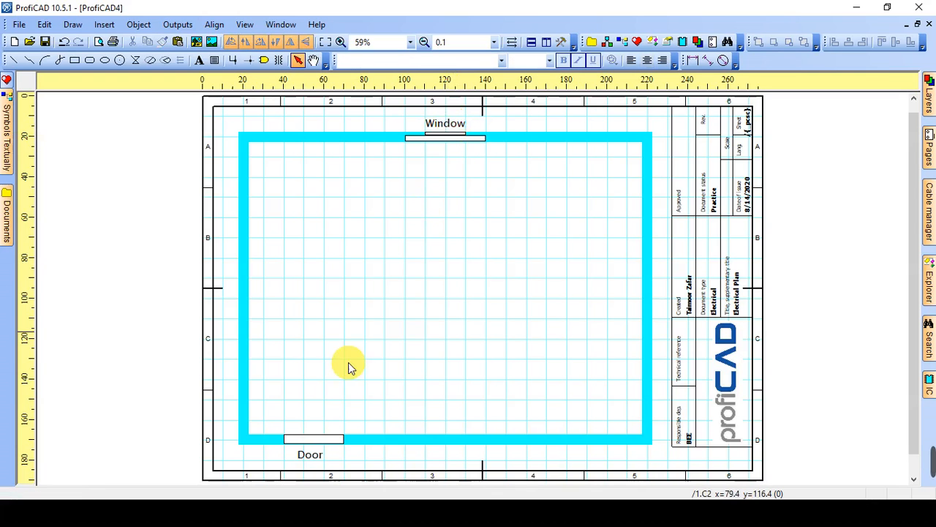
{"action": "left_click_drag", "start_coordinate": [310, 456], "coordinate": [313, 457]}
{"action": "left_click", "coordinate": [407, 322]}
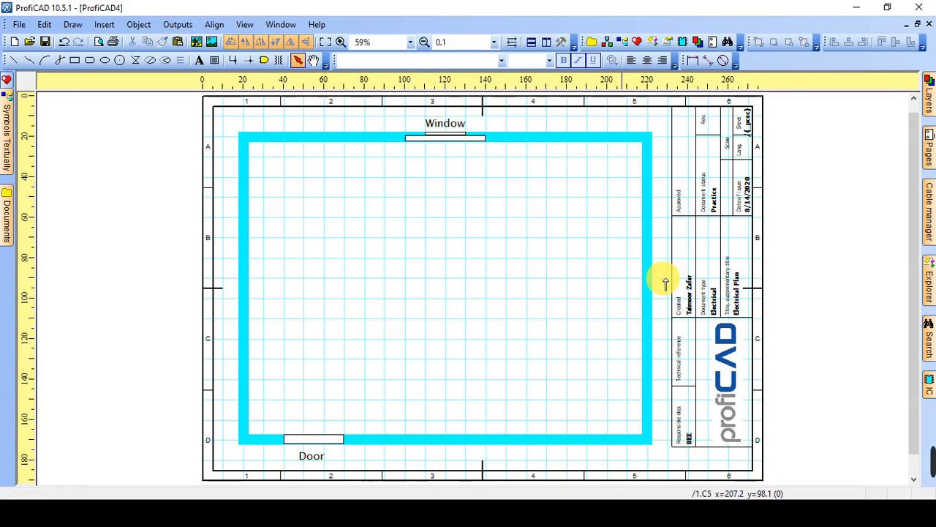
Rename the Walls layer to "General" and keep it as the active layer.
{"action": "mouse_move", "coordinate": [929, 99]}
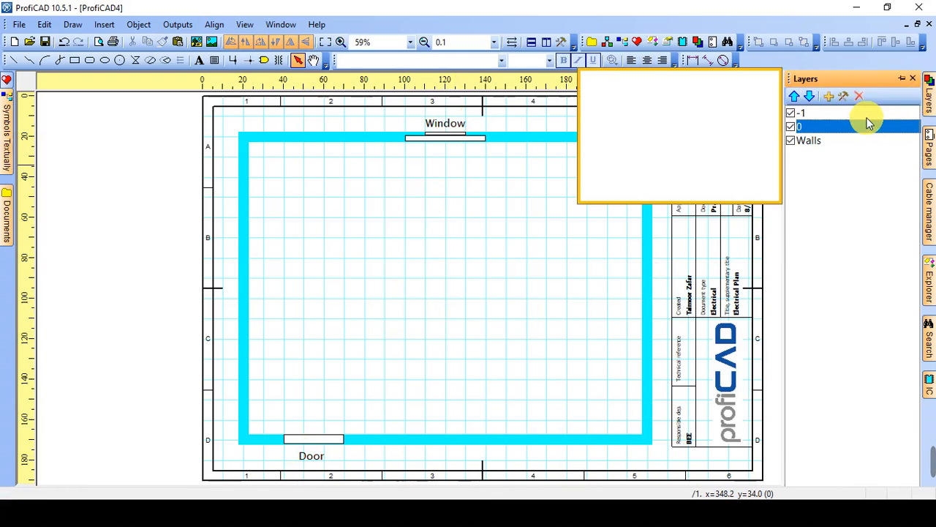
{"action": "left_click", "coordinate": [829, 95]}
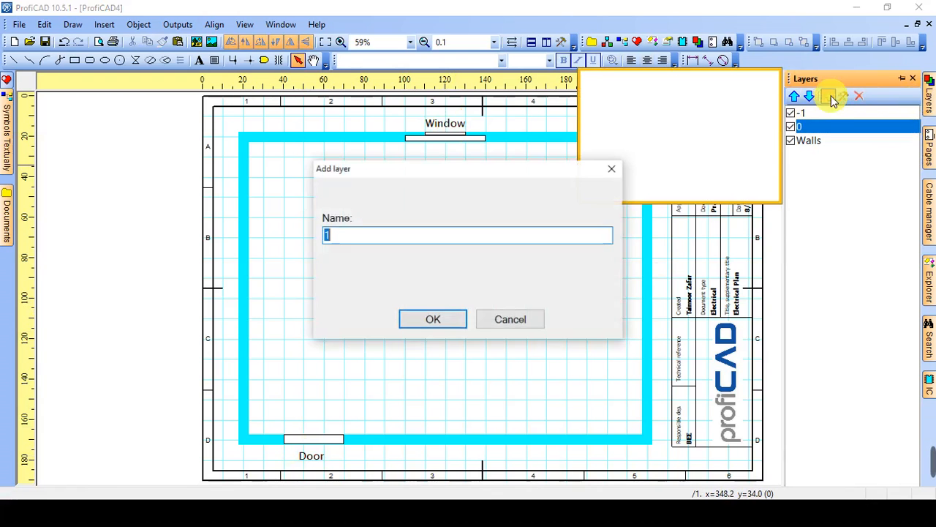
{"action": "left_click", "coordinate": [610, 168]}
{"action": "double_click", "coordinate": [828, 142]}
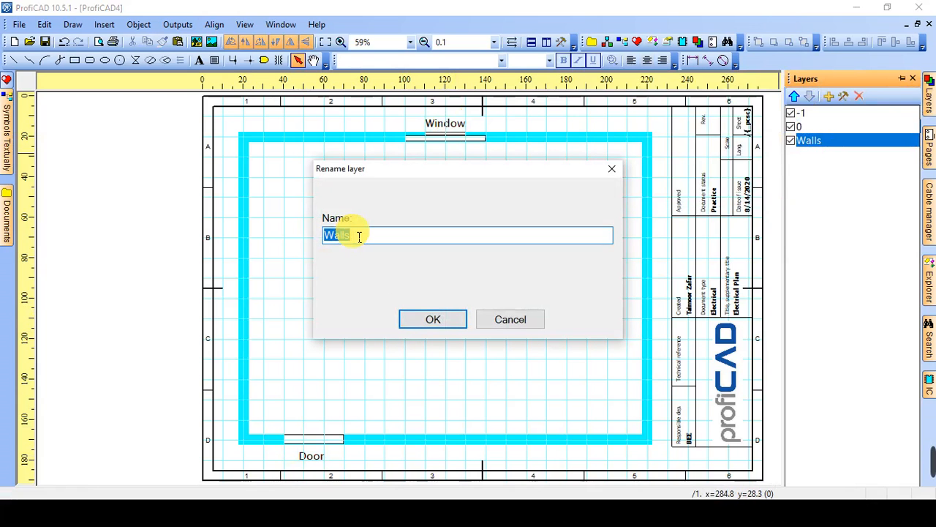
{"action": "type", "text": "General"}
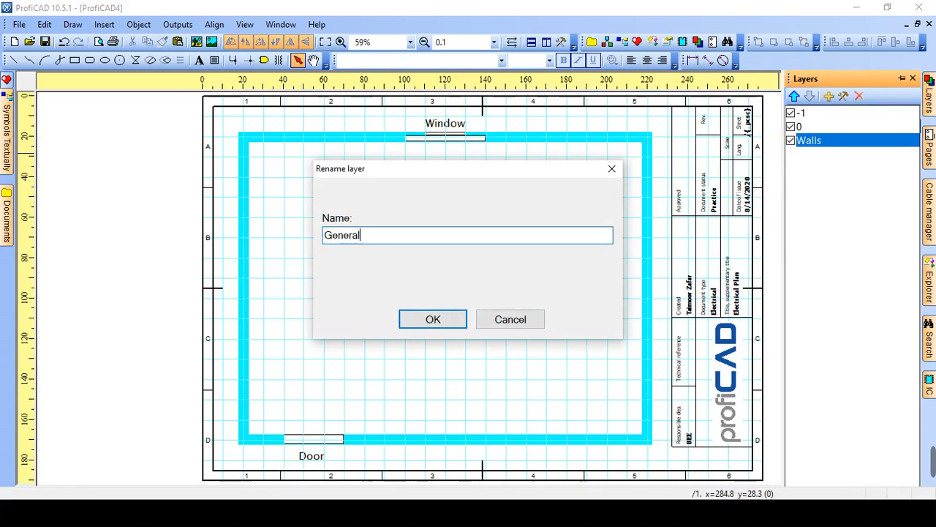
{"action": "key", "text": "Return"}
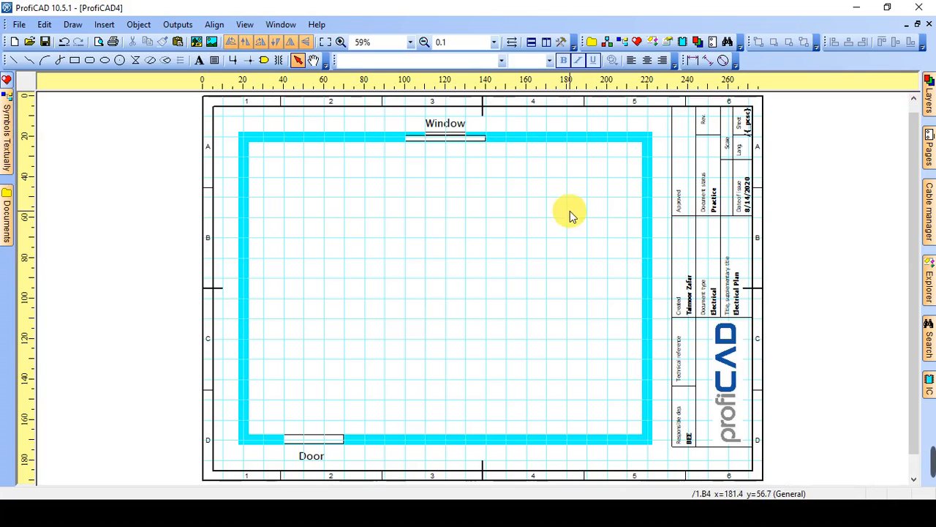
{"action": "mouse_move", "coordinate": [930, 95]}
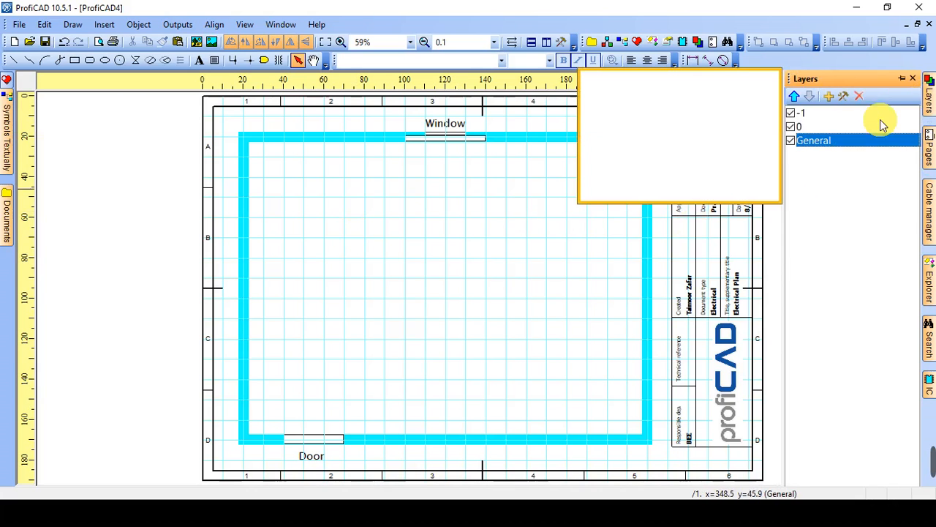
{"action": "double_click", "coordinate": [860, 142]}
{"action": "left_click", "coordinate": [435, 322]}
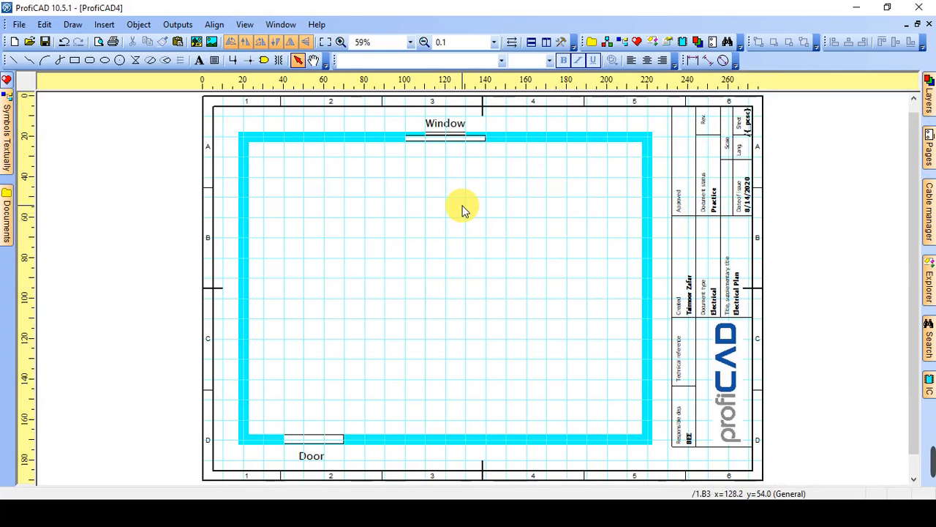
{"action": "key", "text": "alt+Tab"}
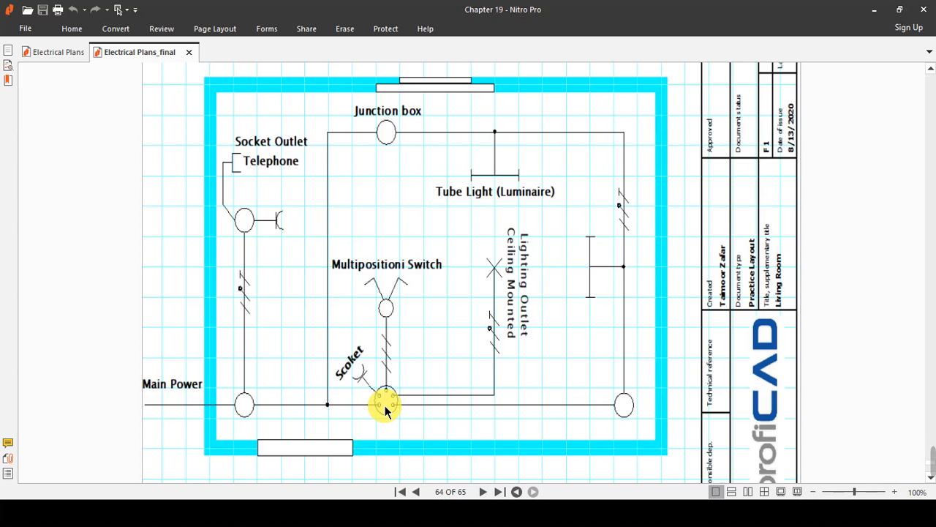
{"action": "key", "text": "alt+Tab"}
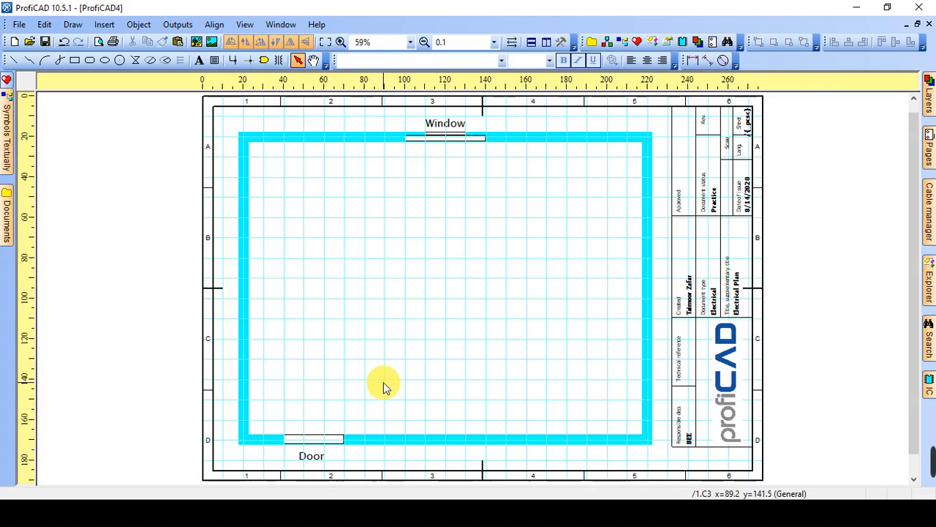
{"action": "double_click", "coordinate": [383, 382]}
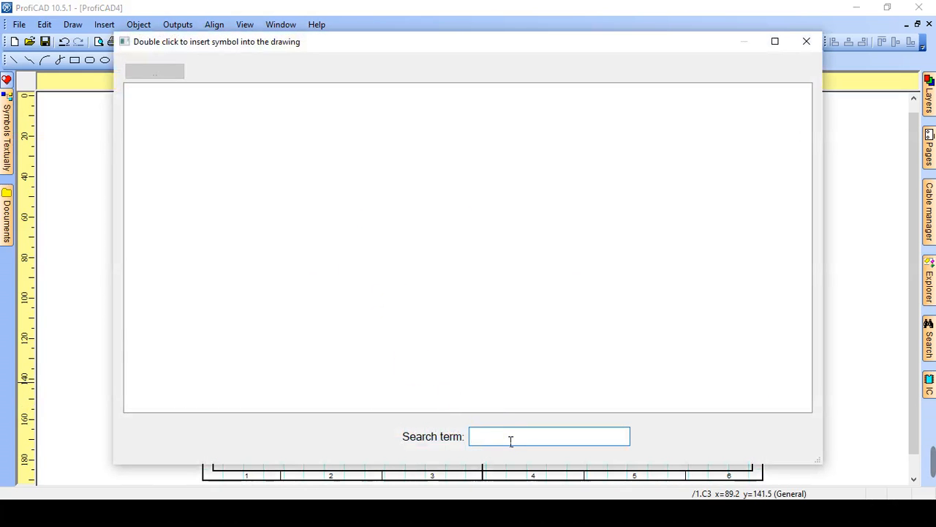
{"action": "type", "text": "box"}
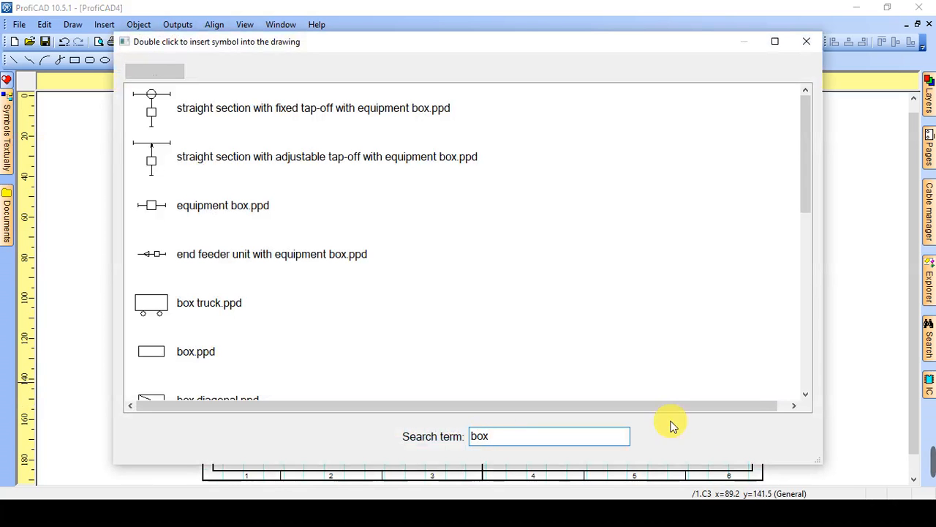
{"action": "left_click", "coordinate": [805, 394]}
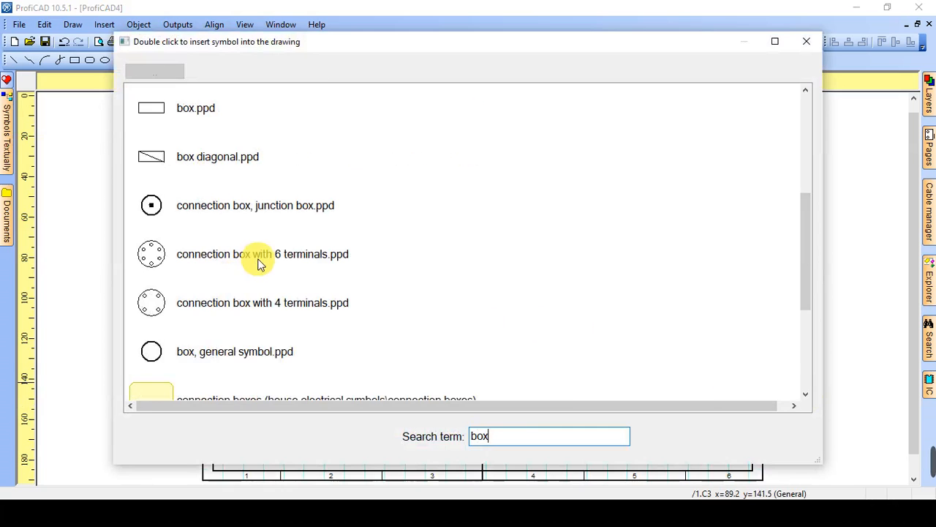
{"action": "double_click", "coordinate": [256, 257]}
{"action": "left_click", "coordinate": [291, 360]}
{"action": "left_click_drag", "start_coordinate": [291, 360], "coordinate": [293, 411]}
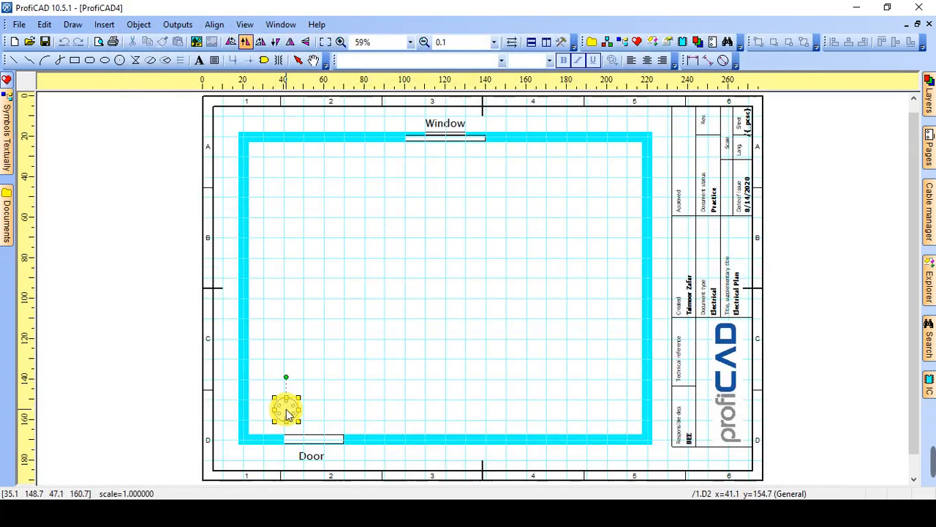
{"action": "key", "text": "Delete"}
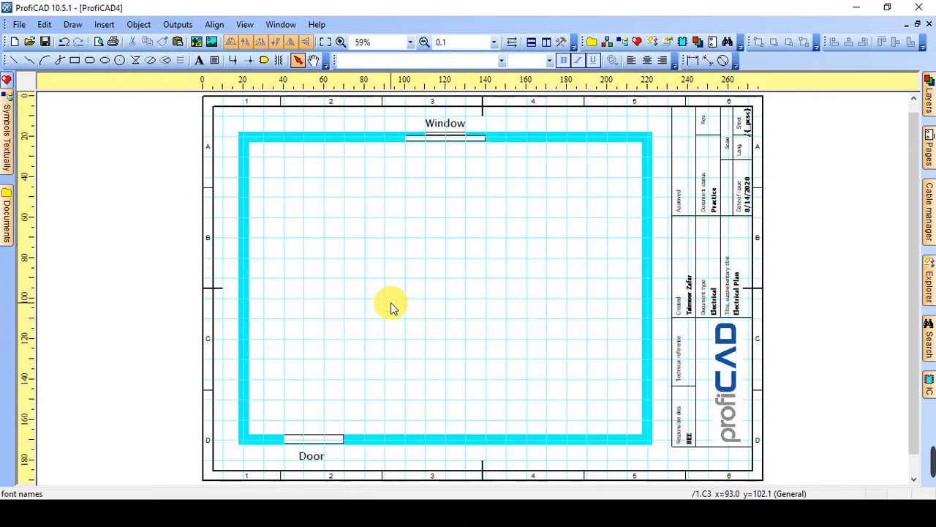
Set the drawing's grid step to 10.0 and check the reference layout.
{"action": "left_click", "coordinate": [494, 43]}
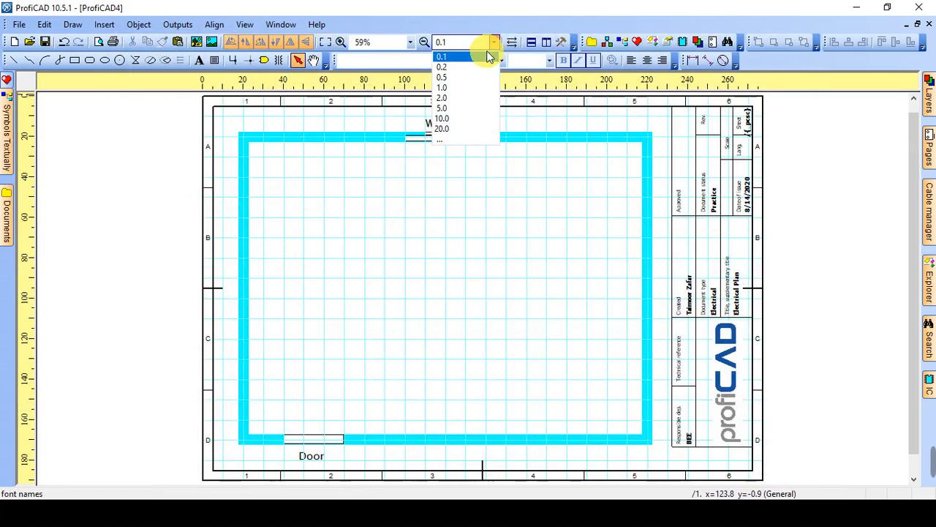
{"action": "left_click", "coordinate": [469, 116]}
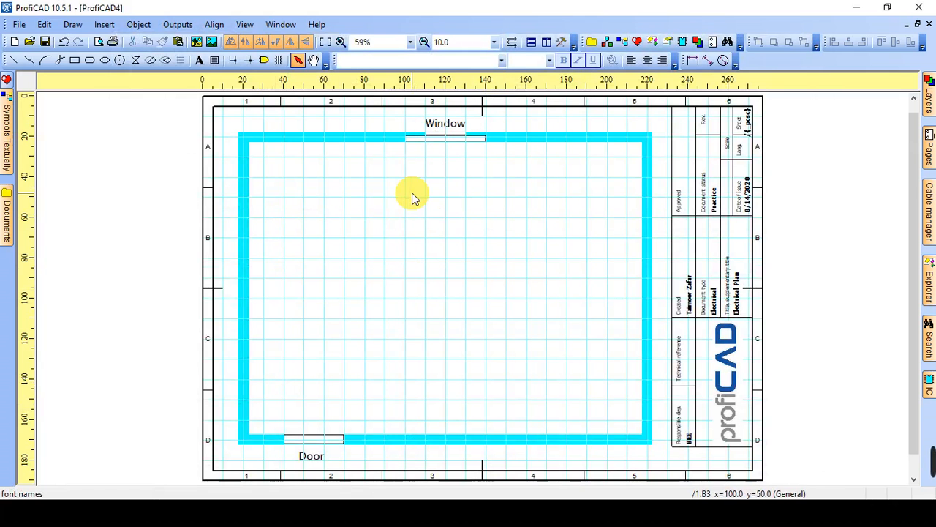
{"action": "key", "text": "alt+Tab"}
{"action": "key", "text": "alt+Tab"}
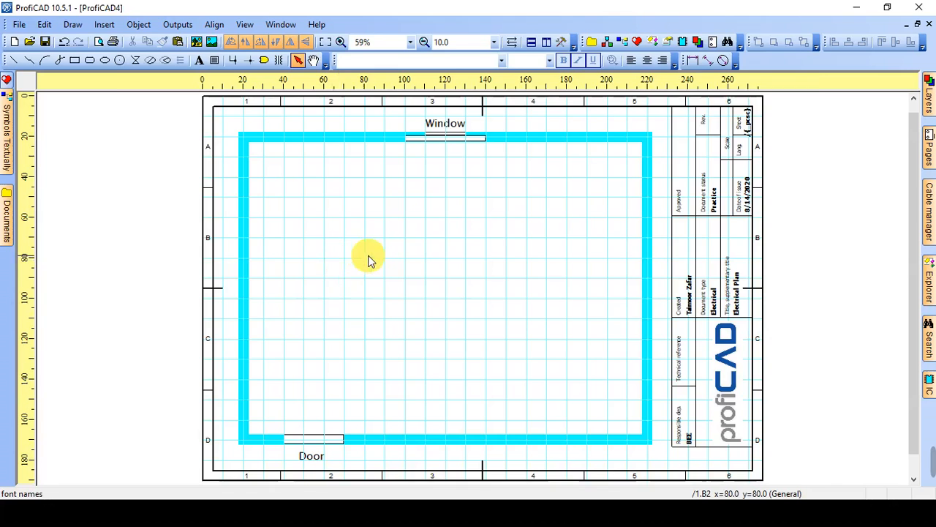
Search the symbols for "box" and choose the connection box with 6 terminals for insertion.
{"action": "double_click", "coordinate": [368, 256]}
{"action": "type", "text": "b"}
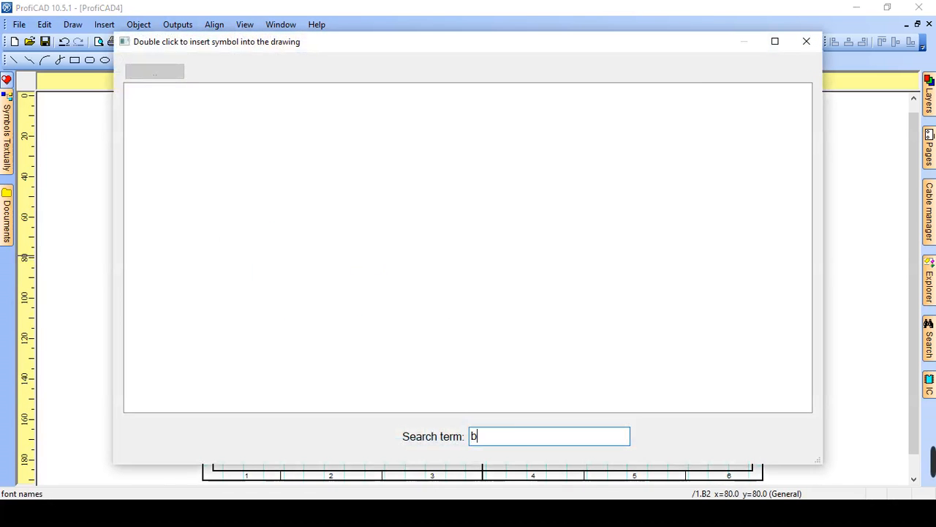
{"action": "type", "text": "ox"}
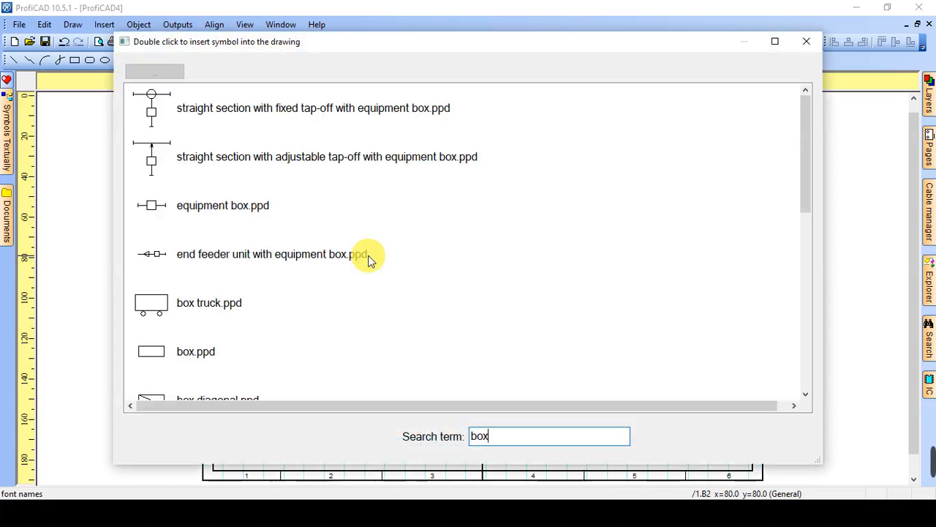
{"action": "left_click_drag", "start_coordinate": [802, 183], "coordinate": [805, 269]}
{"action": "double_click", "coordinate": [309, 259]}
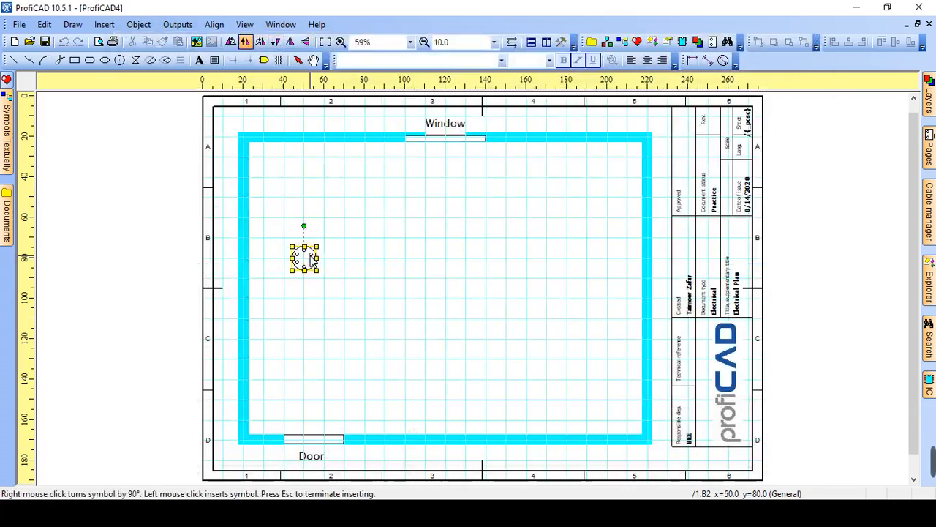
Place four connection boxes: along y=150 at x=40, x=80 and x=200, and one at x=200, y=40.
{"action": "left_click", "coordinate": [285, 408]}
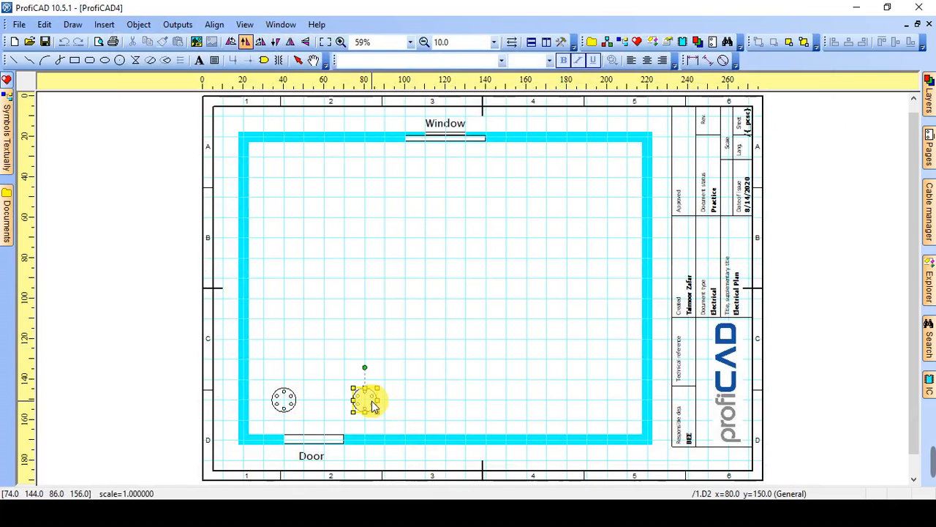
{"action": "left_click", "coordinate": [372, 407]}
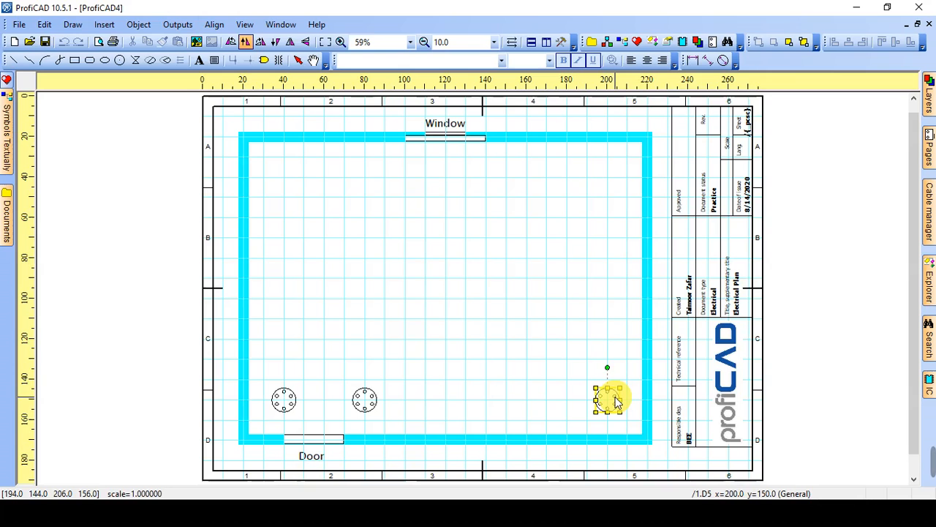
{"action": "left_click", "coordinate": [615, 401]}
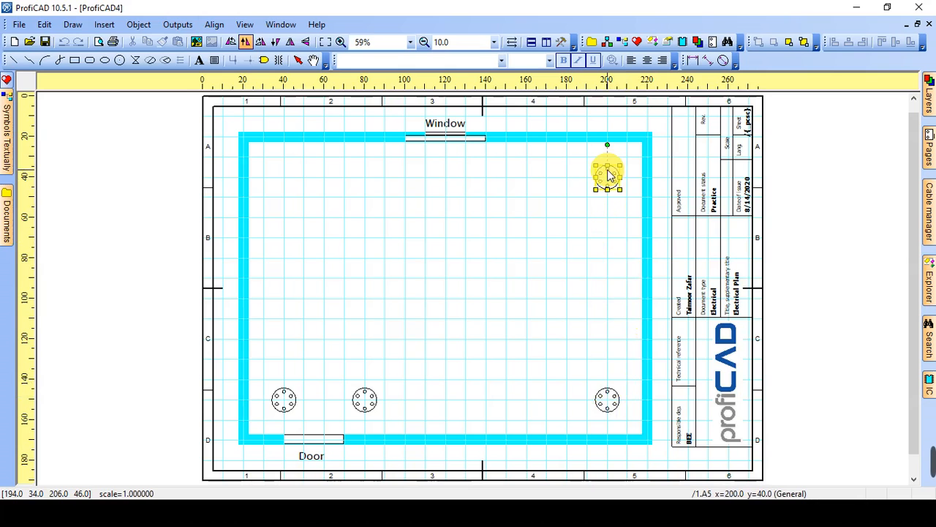
{"action": "left_click", "coordinate": [607, 176]}
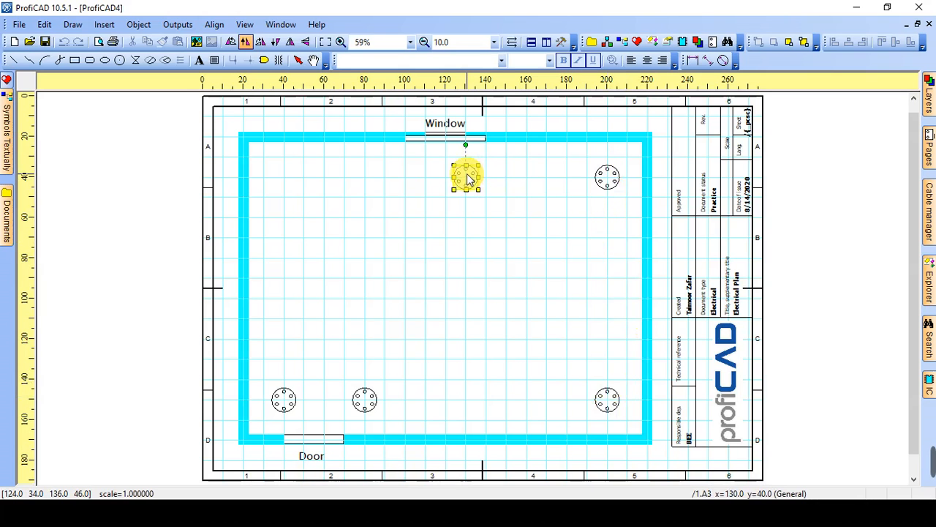
Check the reference layout in Nitro Pro and place connection boxes at x=130, y=40 and x=80, y=40.
{"action": "key", "text": "alt+Tab"}
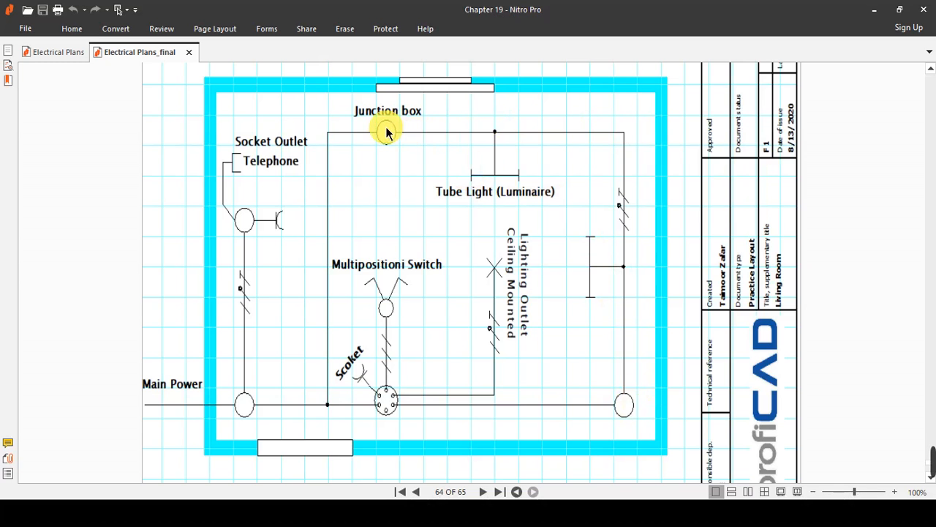
{"action": "key", "text": "alt+Tab"}
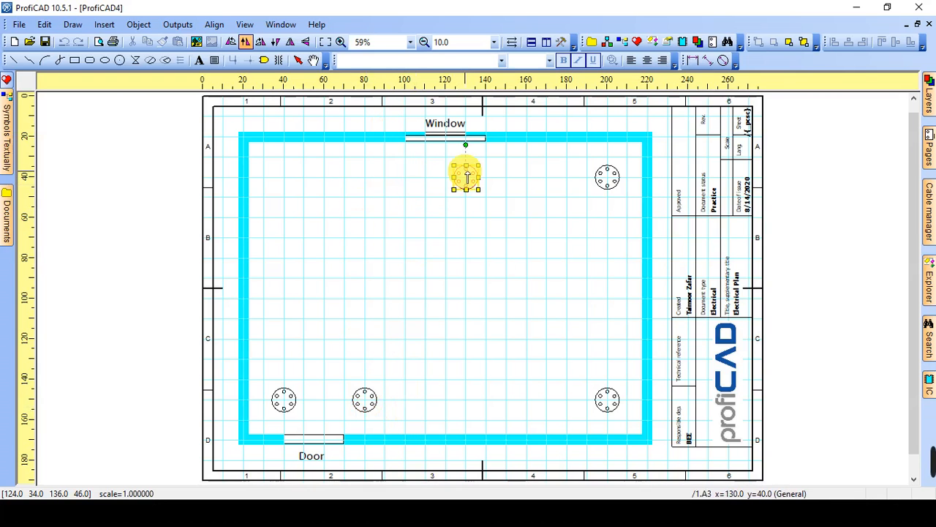
{"action": "key", "text": "alt+Tab"}
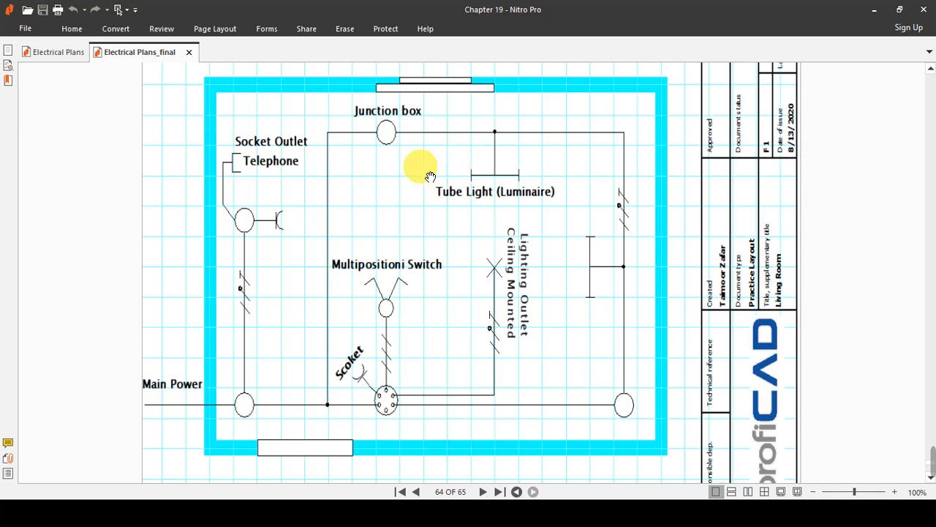
{"action": "key", "text": "alt+Tab"}
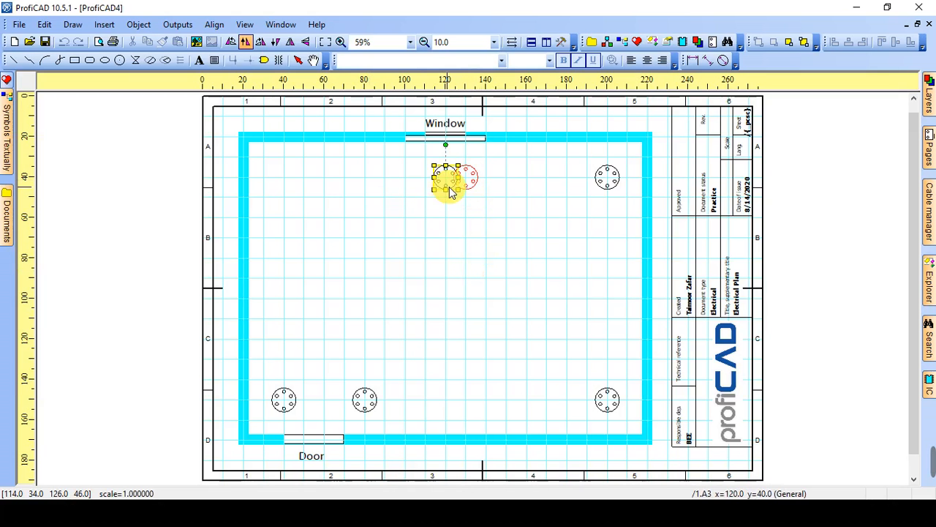
{"action": "left_click_drag", "start_coordinate": [469, 185], "coordinate": [367, 184], "text": "ctrl"}
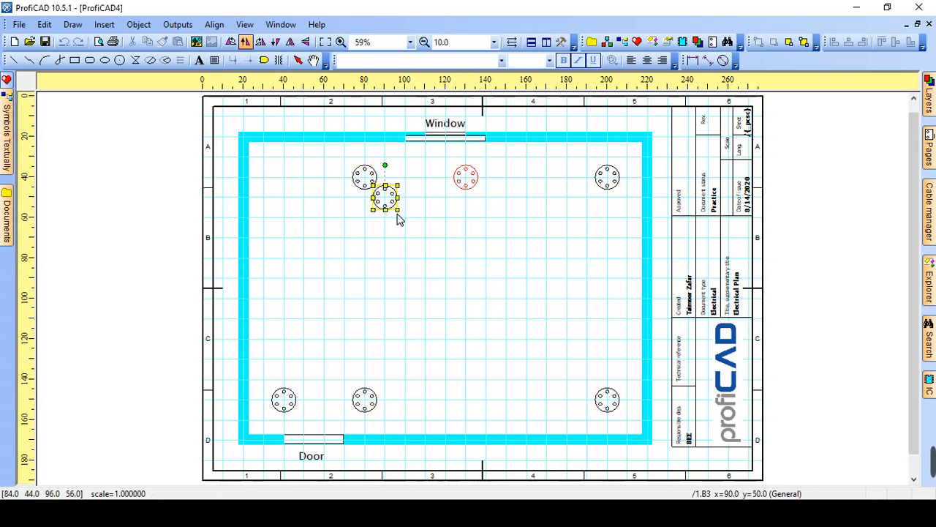
{"action": "left_click", "coordinate": [406, 223]}
Delete the connection boxes at x=130, y=40 and x=200, y=40.
{"action": "left_click", "coordinate": [470, 185]}
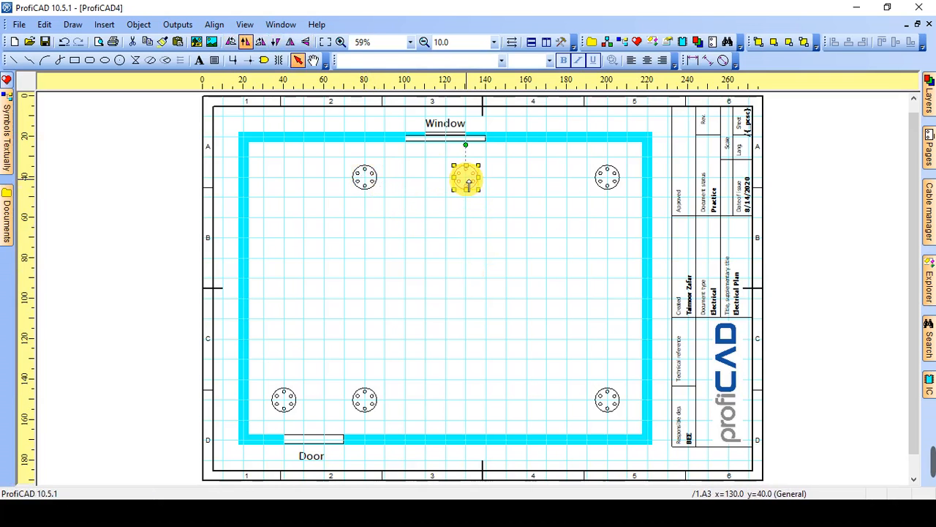
{"action": "key", "text": "Delete"}
{"action": "left_click", "coordinate": [608, 181]}
{"action": "key", "text": "Delete"}
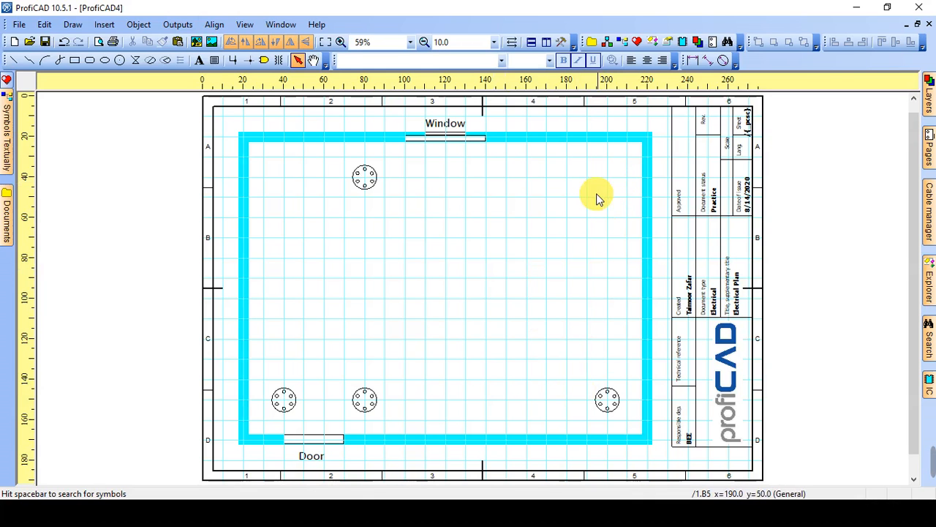
Copy the remaining upper connection box to x=40, y=80, beside the left wall.
{"action": "key", "text": "alt+Tab"}
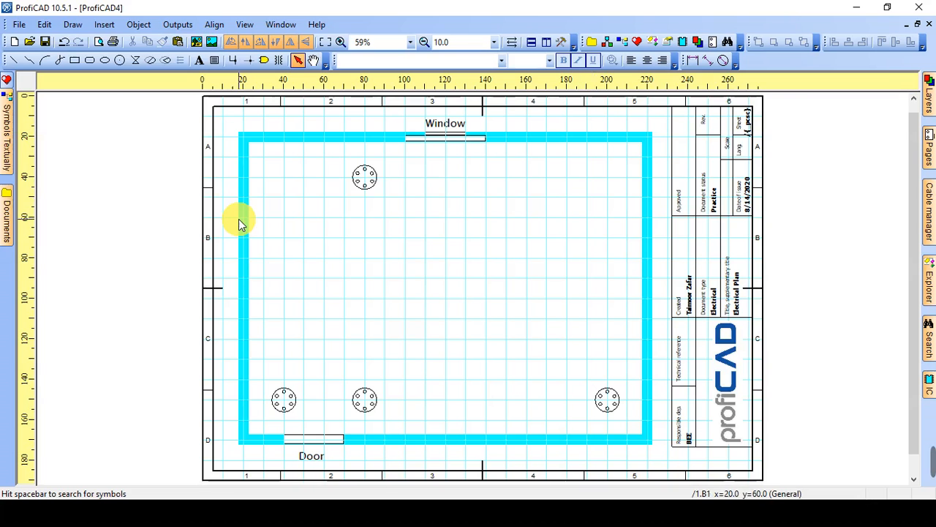
{"action": "left_click", "coordinate": [370, 179]}
{"action": "left_click_drag", "start_coordinate": [371, 177], "coordinate": [289, 265]}
{"action": "left_click", "coordinate": [307, 264]}
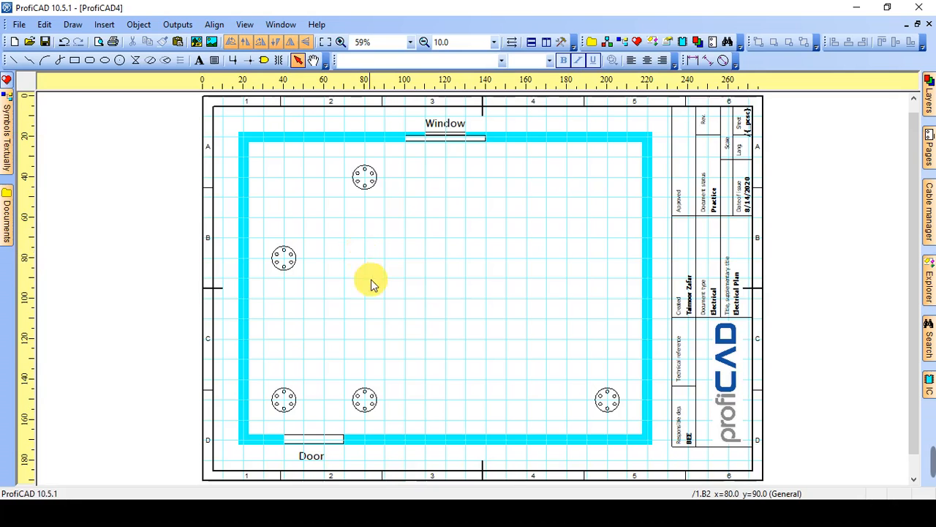
Shift the upper connection box and the lower middle one 10 units right to x=90.
{"action": "left_click", "coordinate": [366, 176]}
{"action": "left_click_drag", "start_coordinate": [359, 176], "coordinate": [379, 177]}
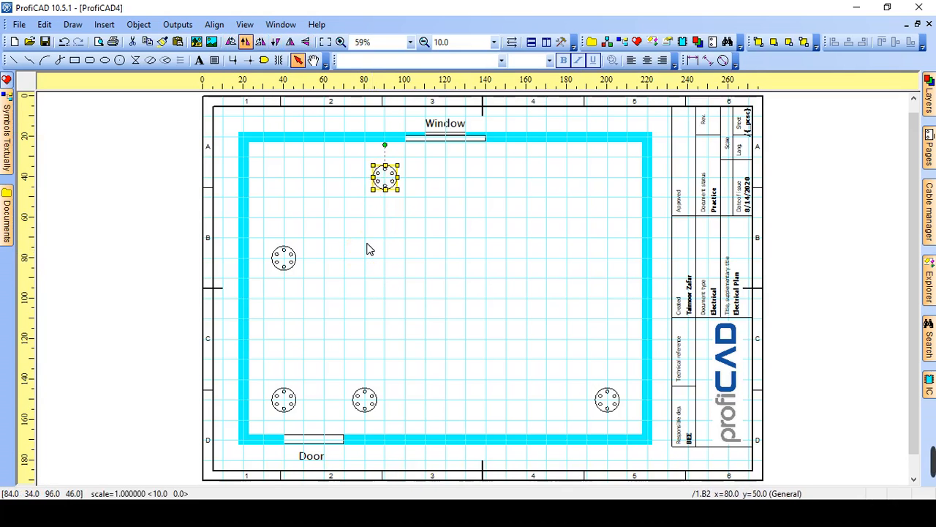
{"action": "left_click_drag", "start_coordinate": [363, 399], "coordinate": [381, 401]}
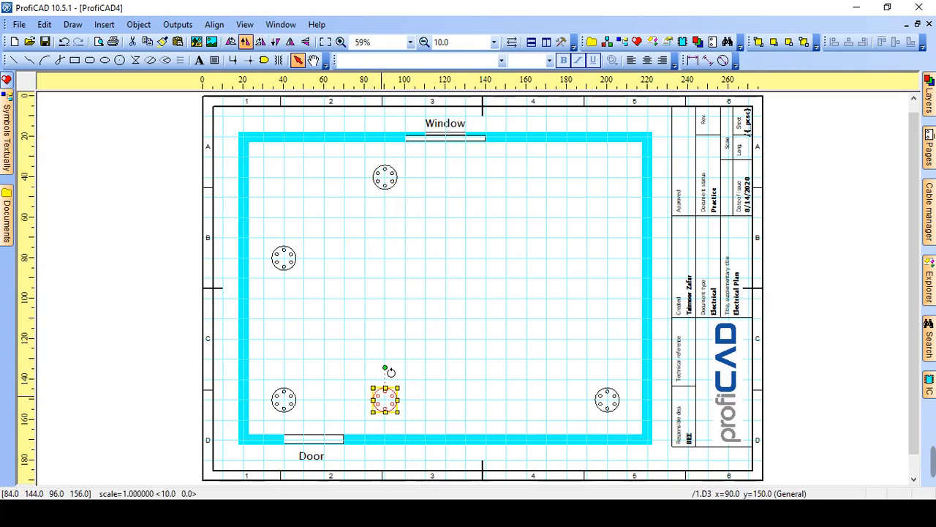
{"action": "left_click", "coordinate": [396, 311]}
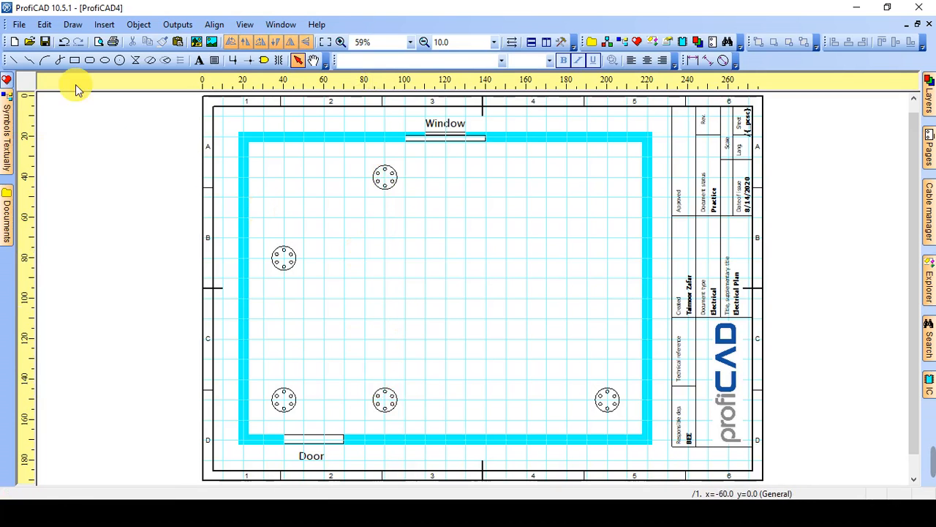
Save the drawing as "PAR Activity" in the ProfiCAD Samples folder.
{"action": "left_click", "coordinate": [21, 25]}
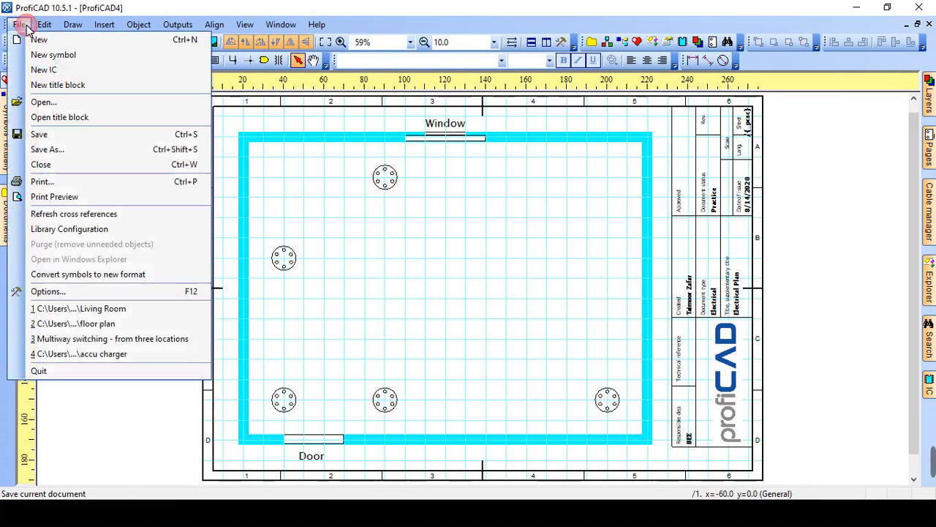
{"action": "left_click", "coordinate": [86, 150]}
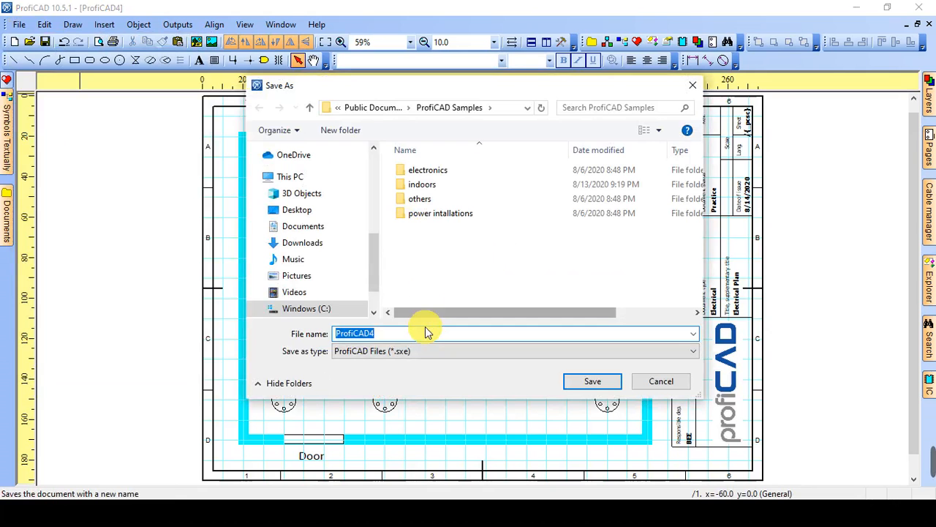
{"action": "type", "text": "PAR"}
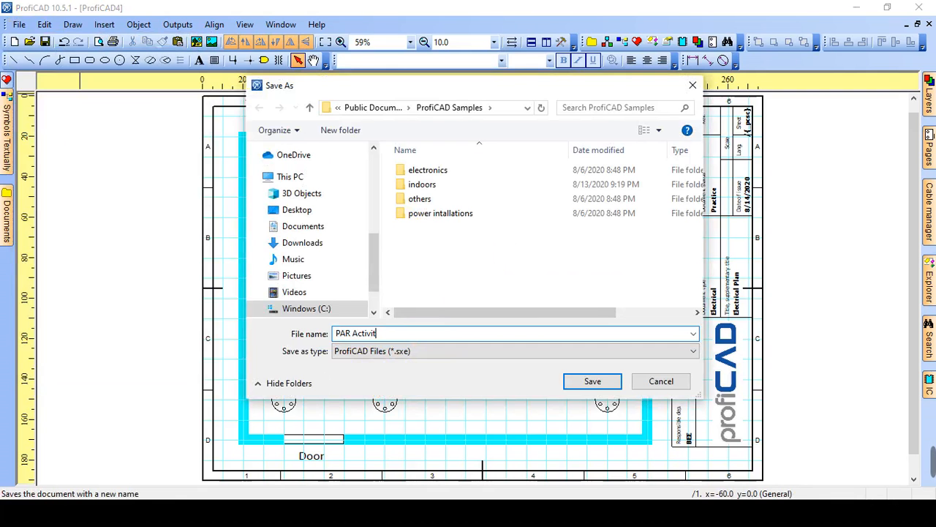
{"action": "type", "text": "Activity"}
{"action": "key", "text": "Return"}
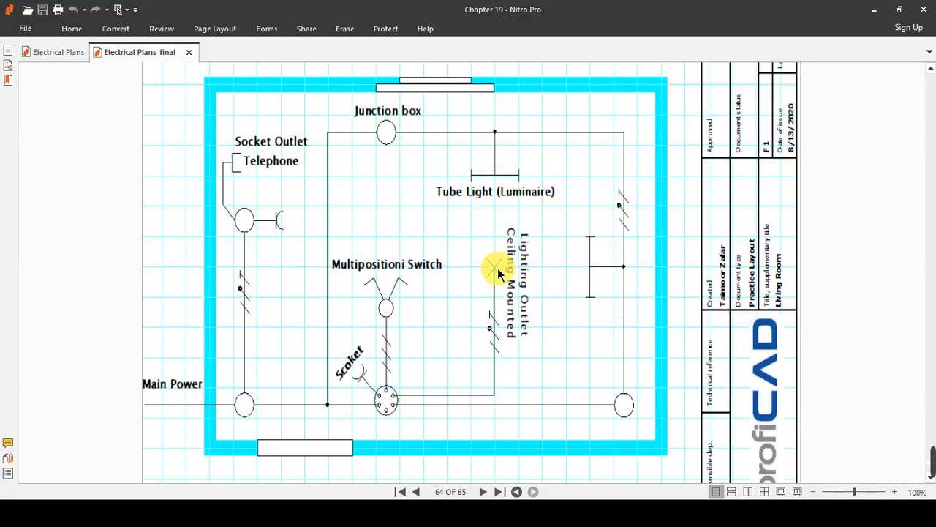
Find the luminaire symbol by searching "lumin" and place one horizontally at x=150, y=50 and one vertically at x=190, y=90.
{"action": "key", "text": "alt+Tab"}
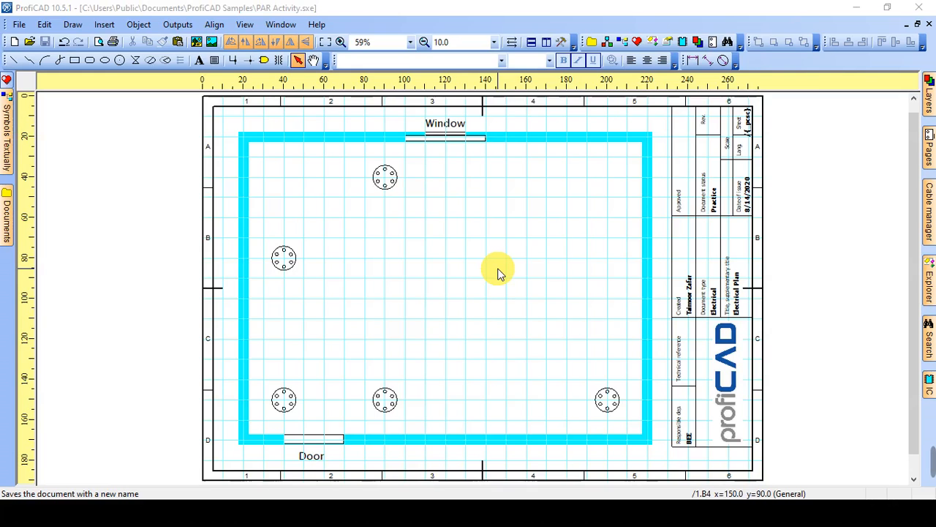
{"action": "key", "text": "ctrl+f"}
{"action": "type", "text": "lumin"}
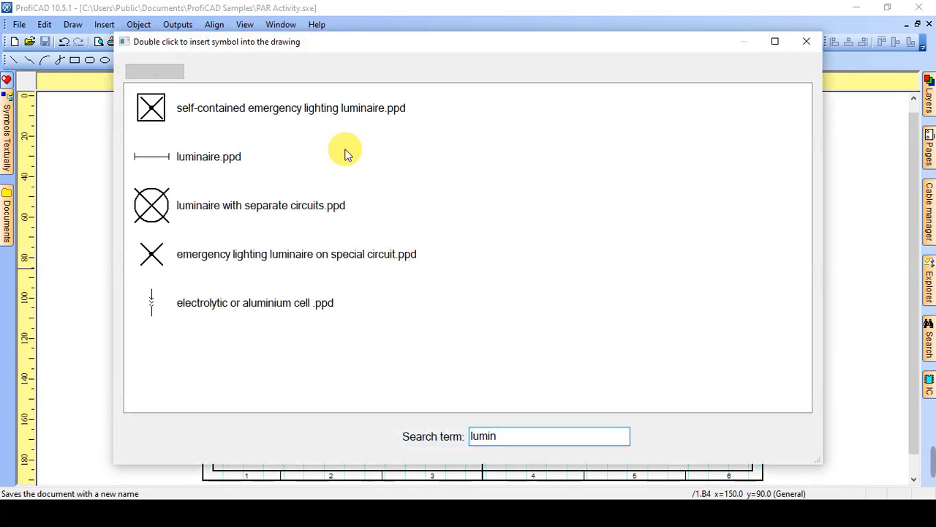
{"action": "double_click", "coordinate": [215, 165]}
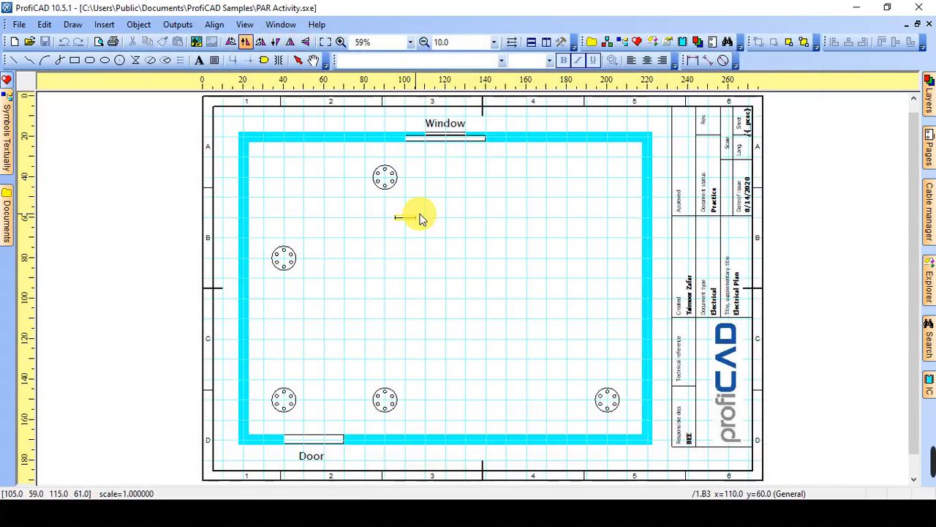
{"action": "left_click", "coordinate": [506, 198]}
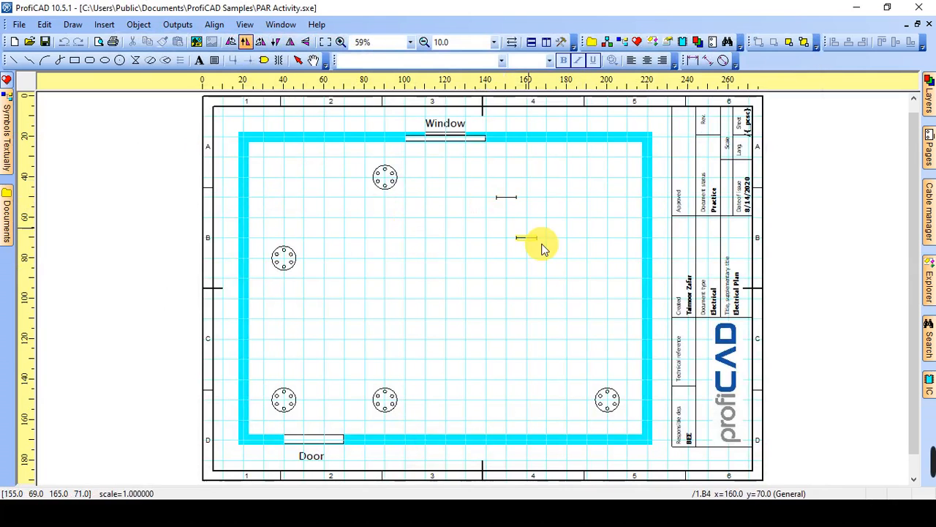
{"action": "left_click", "coordinate": [587, 279]}
{"action": "key", "text": "Escape"}
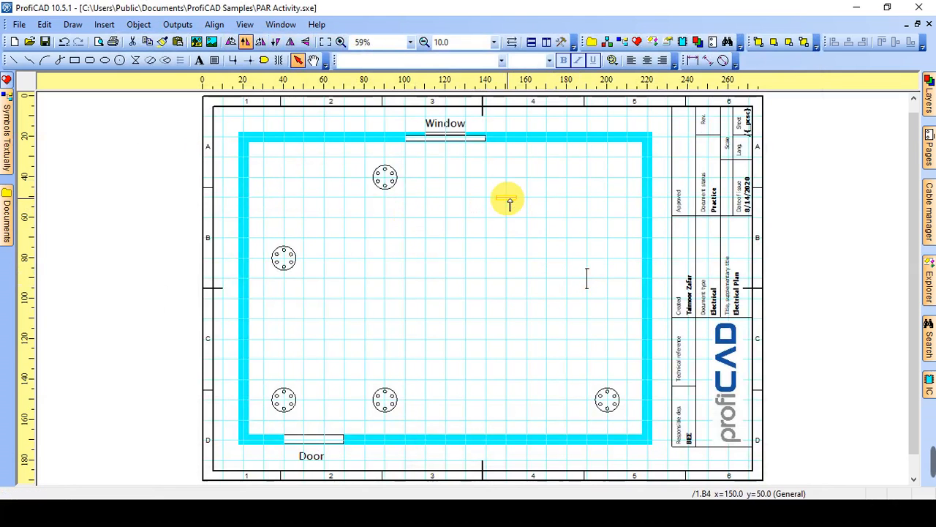
Set the horizontal luminaire's X and Y scale to 2.
{"action": "double_click", "coordinate": [505, 199]}
{"action": "scroll", "coordinate": [918, 396], "scroll_direction": "down", "scroll_amount": 1}
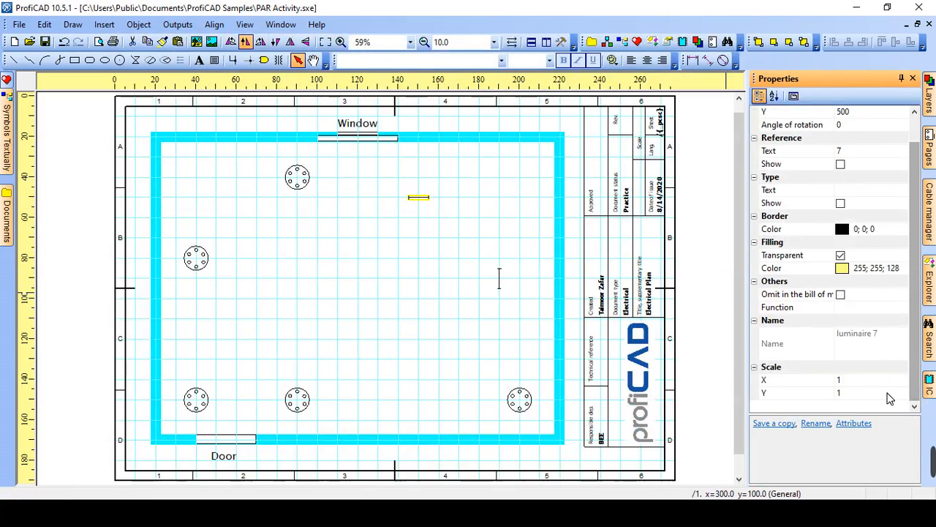
{"action": "left_click", "coordinate": [827, 379]}
{"action": "type", "text": "2"}
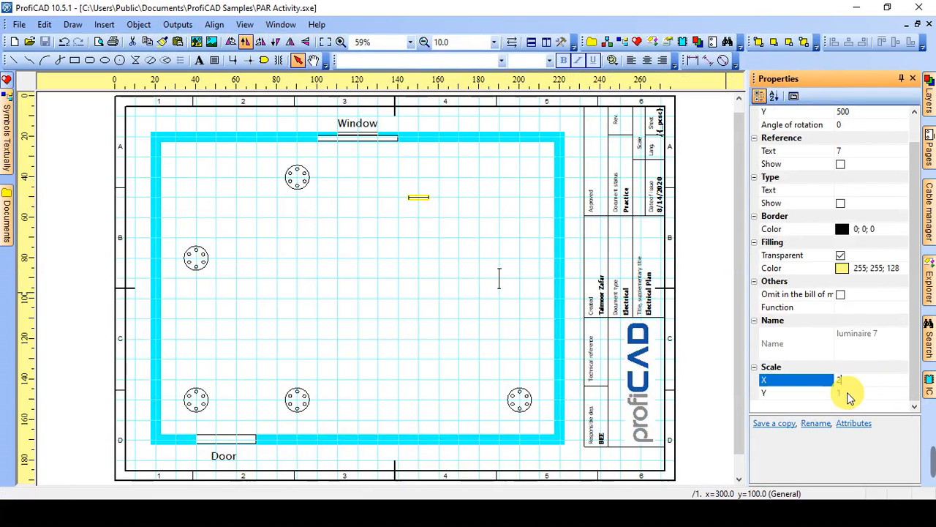
{"action": "left_click", "coordinate": [841, 393]}
{"action": "left_click", "coordinate": [848, 381]}
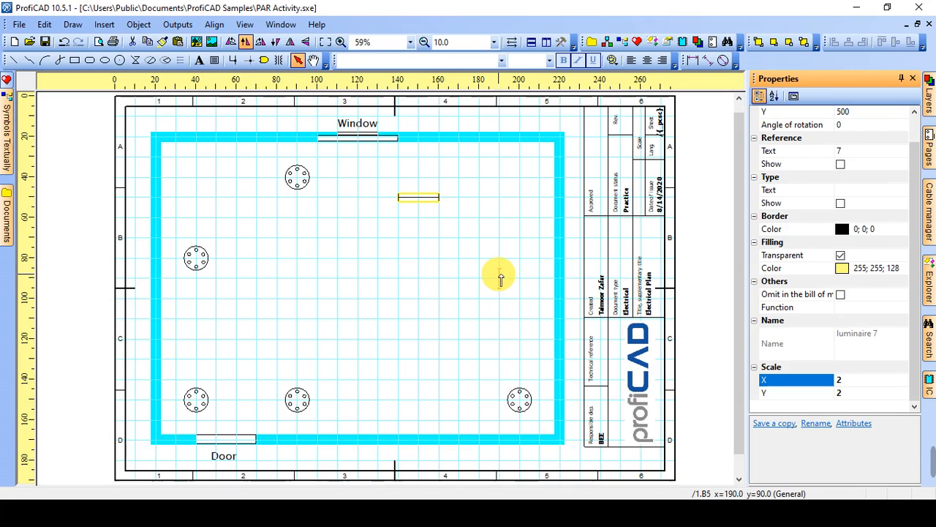
Set the vertical luminaire's X scale to 2 and close the symbol properties.
{"action": "left_click", "coordinate": [501, 276]}
{"action": "left_click", "coordinate": [842, 380]}
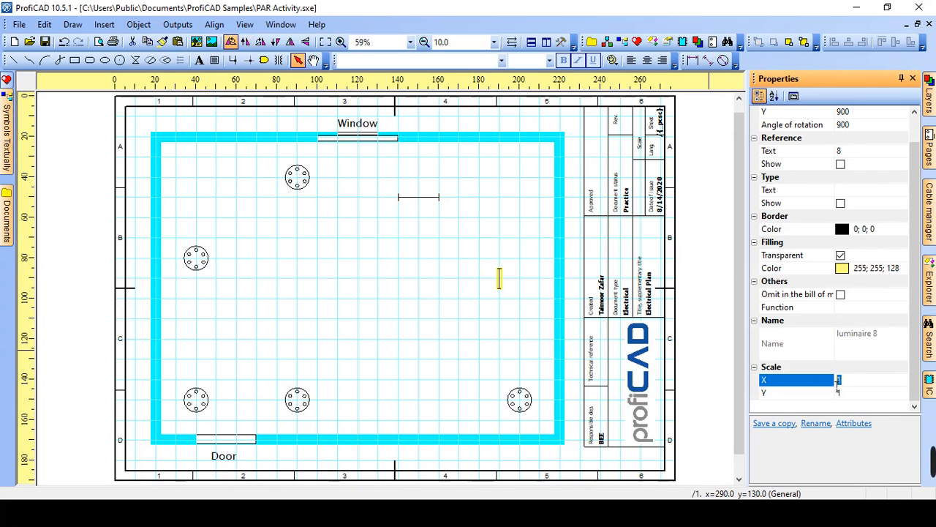
{"action": "type", "text": "2"}
{"action": "left_click", "coordinate": [848, 394]}
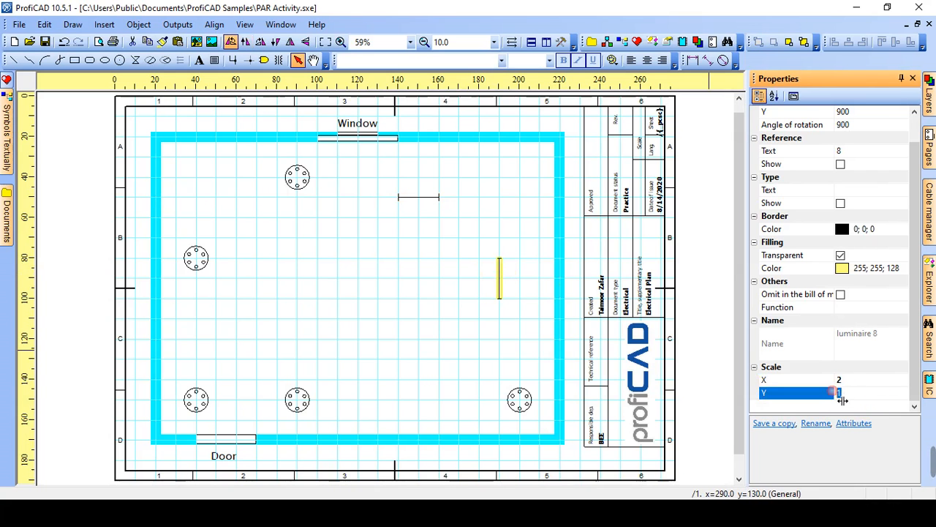
{"action": "left_click", "coordinate": [445, 314]}
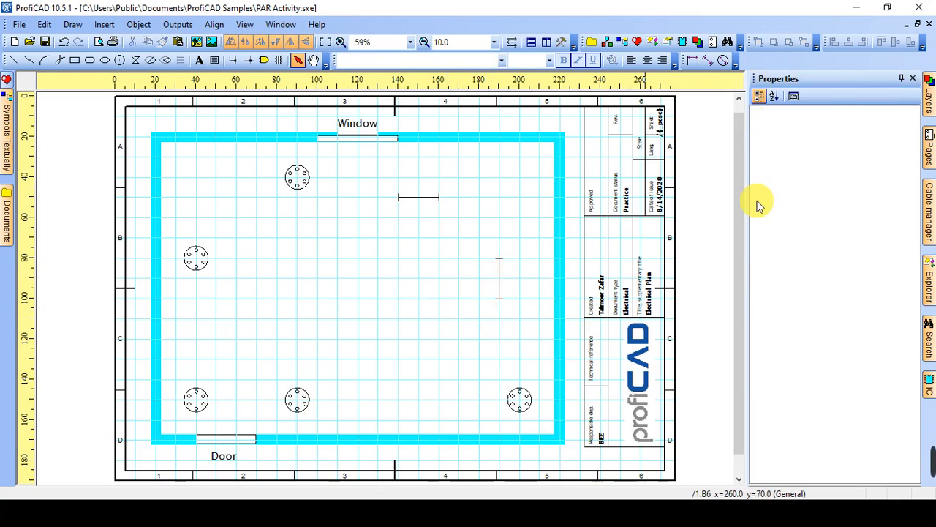
{"action": "left_click", "coordinate": [912, 78]}
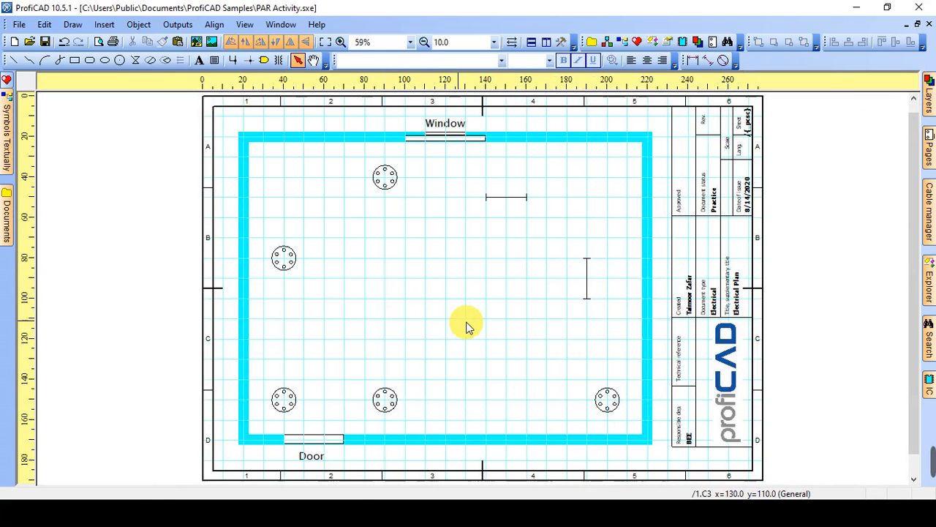
Wire the lower right connection box straight up to about y=40 and across to the upper box near the window.
{"action": "key", "text": "w"}
{"action": "left_click", "coordinate": [607, 394]}
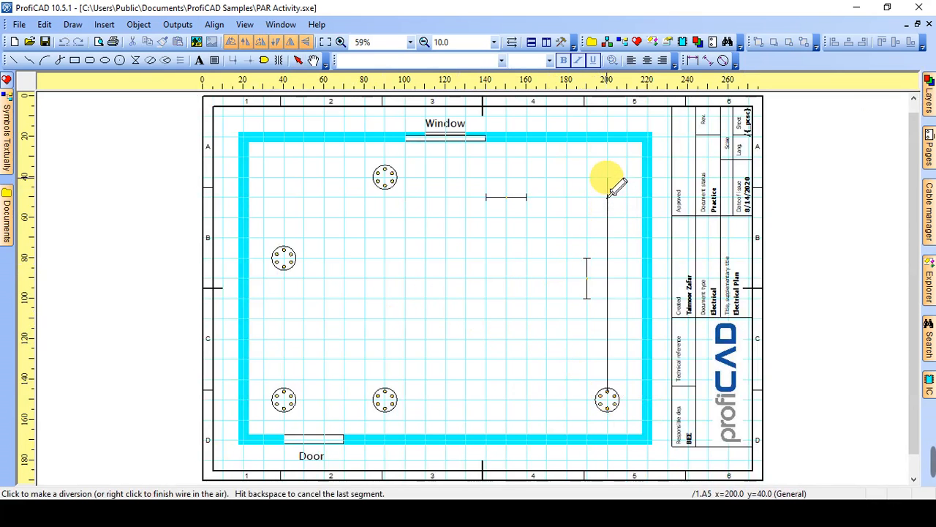
{"action": "left_click", "coordinate": [607, 173]}
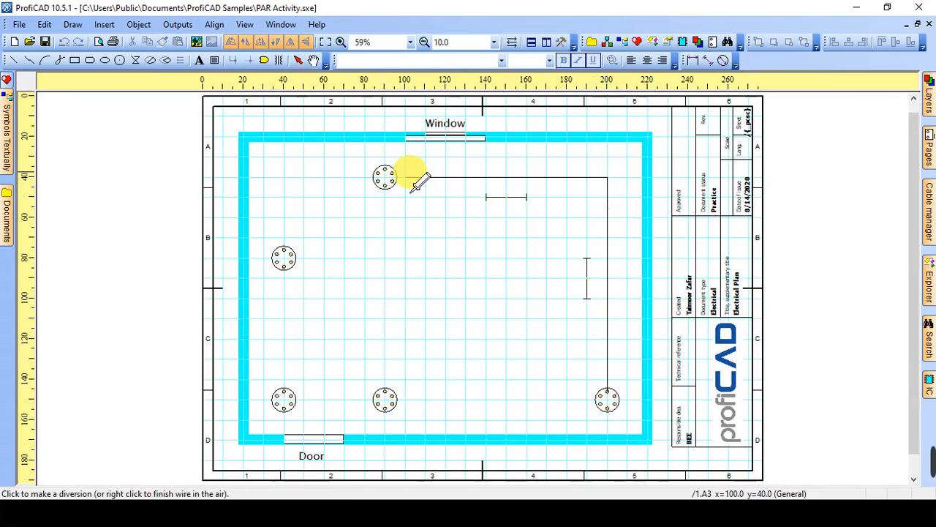
{"action": "left_click", "coordinate": [386, 178]}
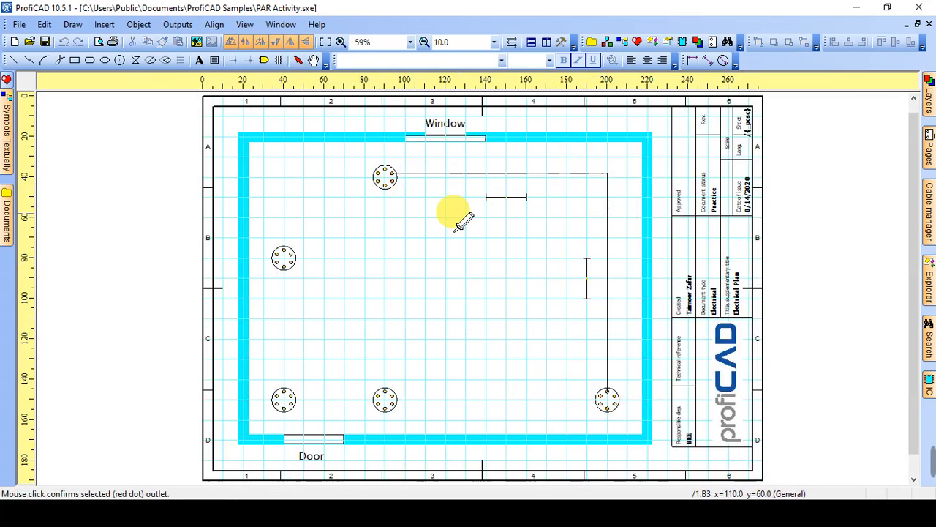
Set the drawing grid step to 0.1.
{"action": "left_click", "coordinate": [504, 196]}
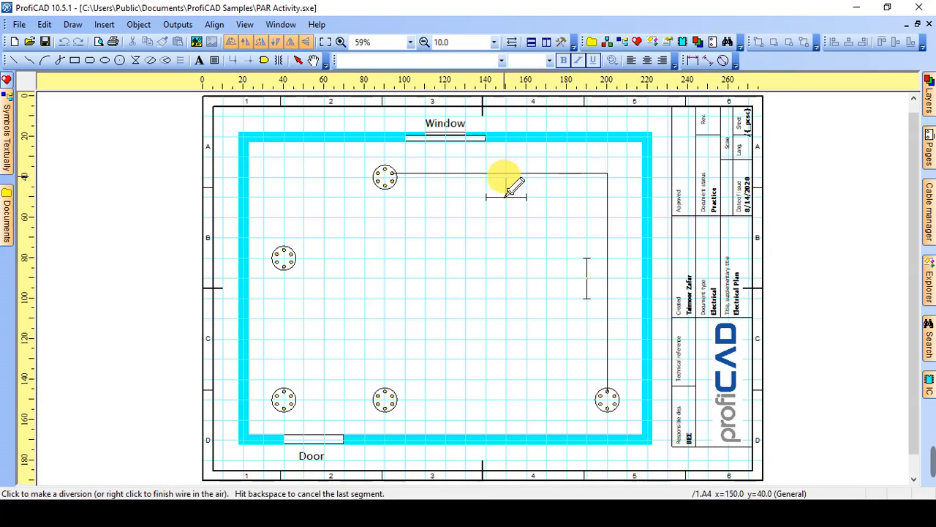
{"action": "key", "text": "Escape"}
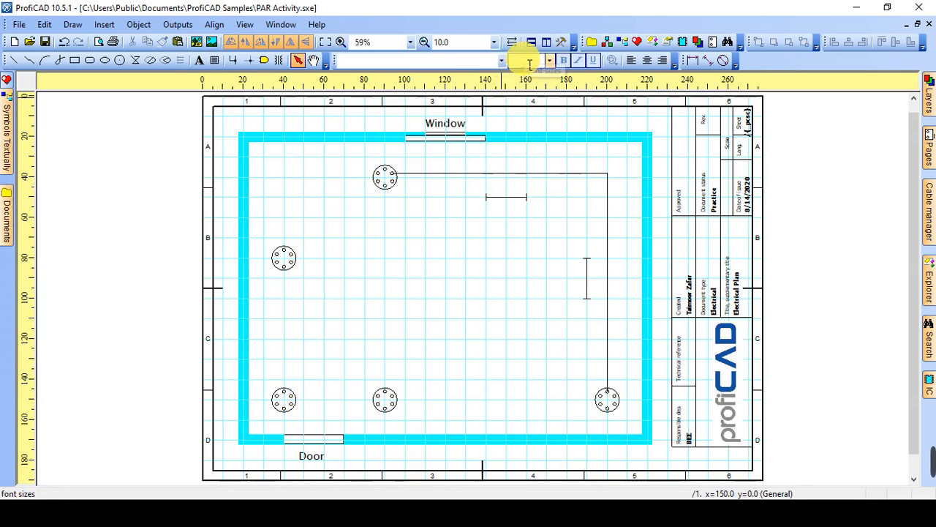
{"action": "left_click", "coordinate": [494, 42]}
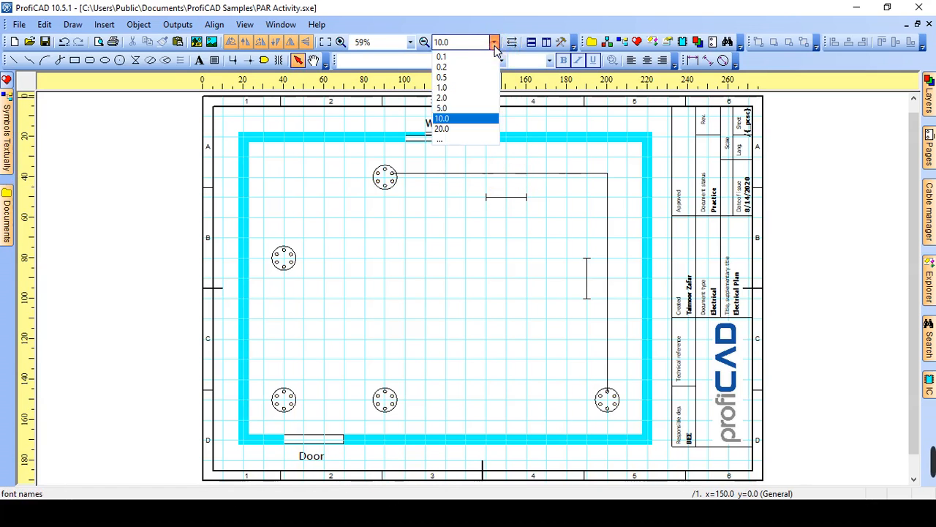
{"action": "left_click", "coordinate": [453, 57]}
Wire the horizontal luminaire up to the wire above it and the vertical luminaire across to the long vertical wire beside it.
{"action": "key", "text": "w"}
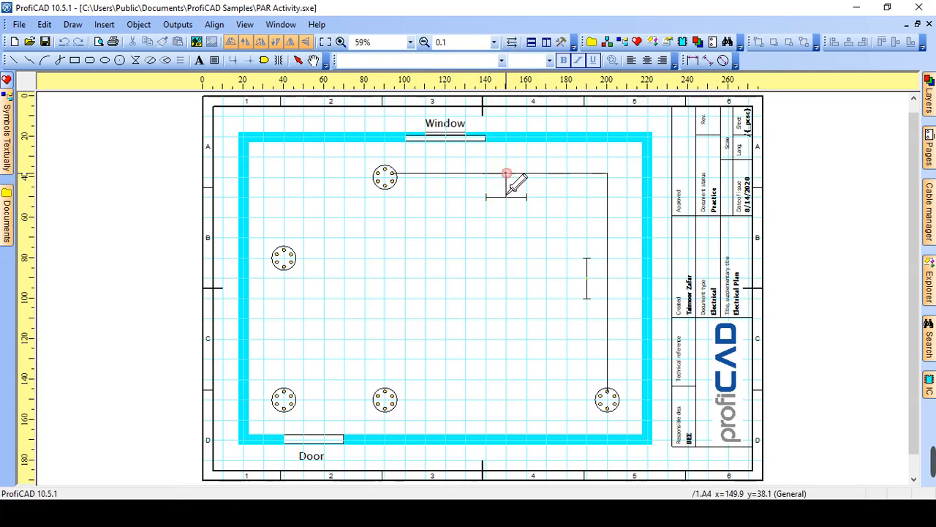
{"action": "left_click", "coordinate": [506, 173]}
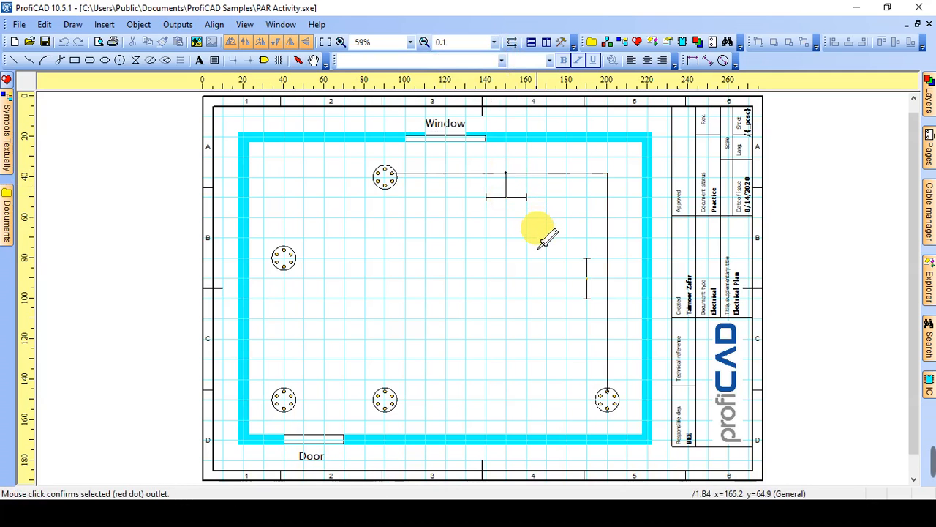
{"action": "left_click", "coordinate": [606, 278]}
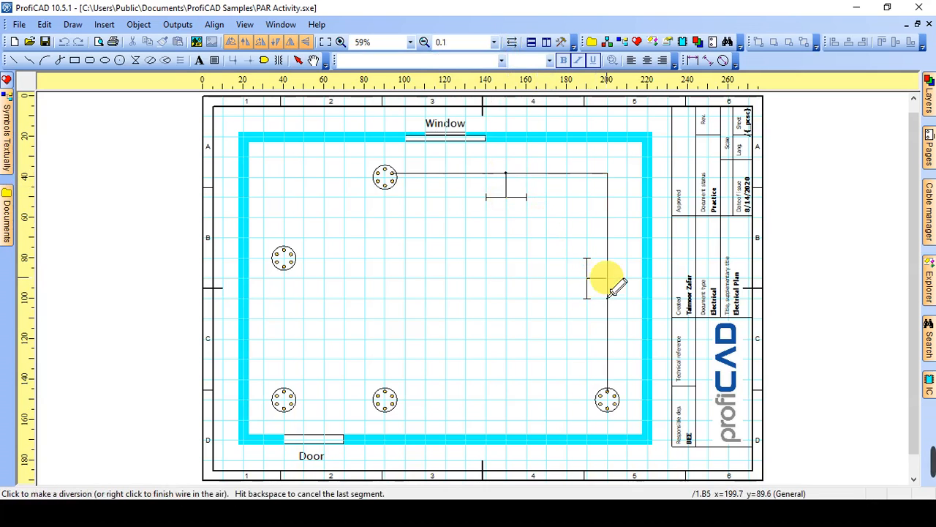
{"action": "left_click", "coordinate": [606, 277]}
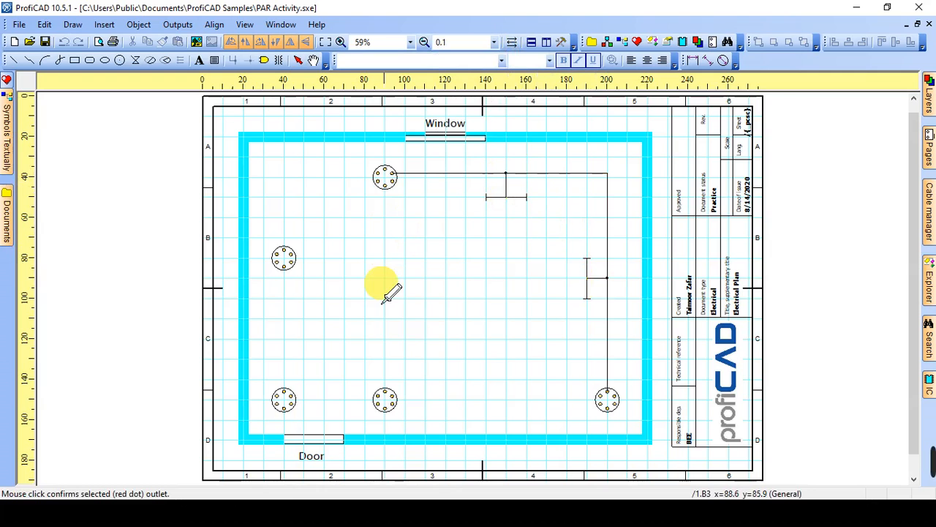
Wire the lower middle connection box horizontally to the lower right box and to the lower left box near the door.
{"action": "left_click", "coordinate": [394, 422]}
{"action": "left_click", "coordinate": [601, 421]}
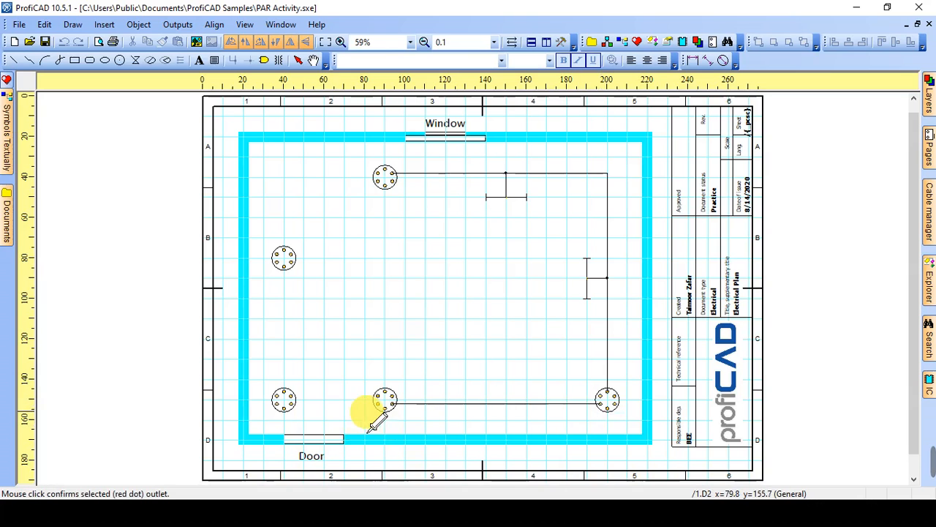
{"action": "left_click", "coordinate": [379, 402]}
{"action": "left_click", "coordinate": [286, 401]}
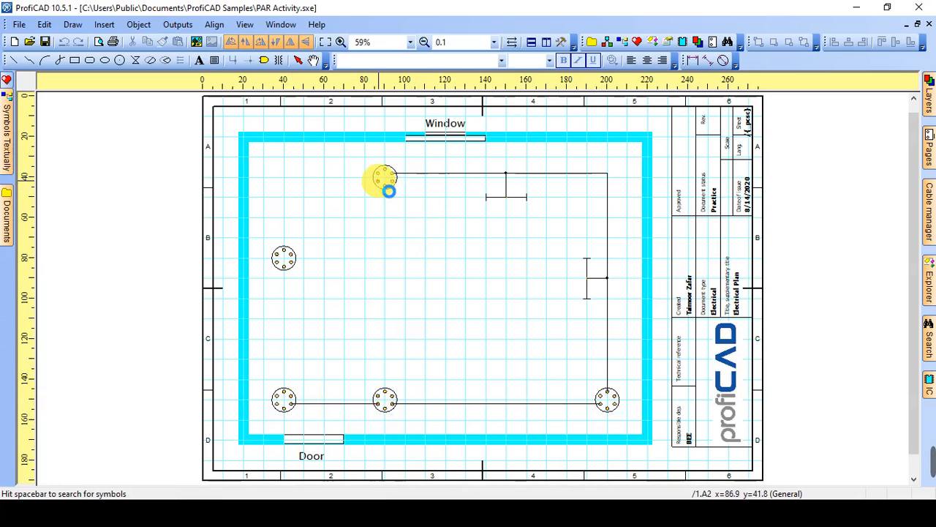
Wire the lower left outlet of the upper connection box near the window straight down to the lower middle box.
{"action": "left_click", "coordinate": [379, 199]}
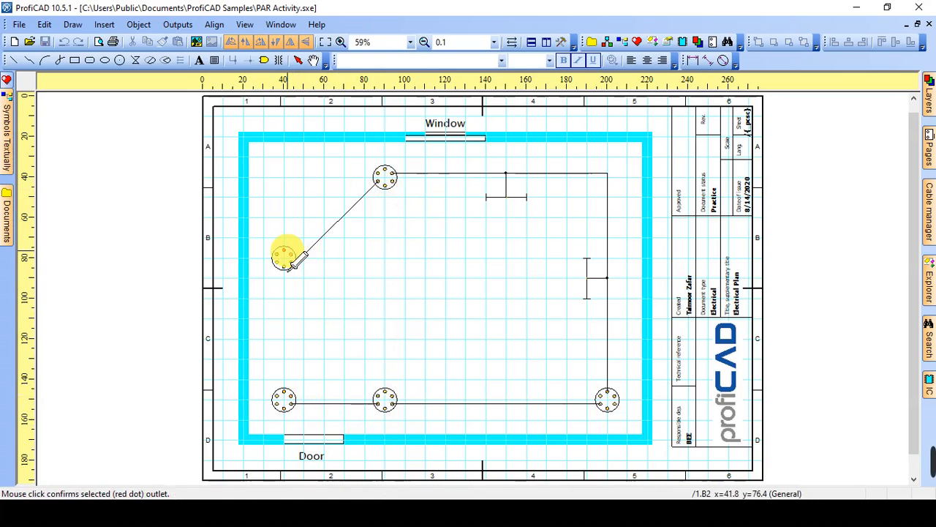
{"action": "left_click", "coordinate": [285, 253]}
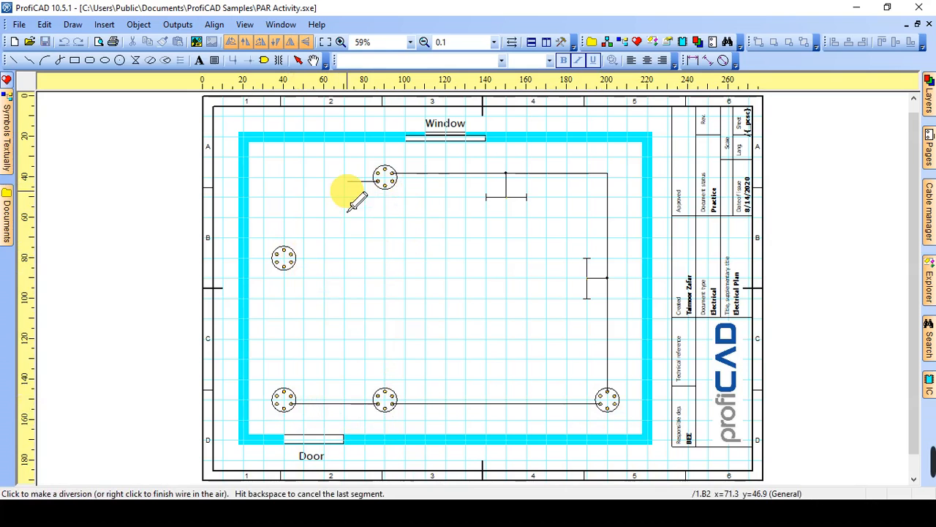
{"action": "left_click", "coordinate": [378, 401]}
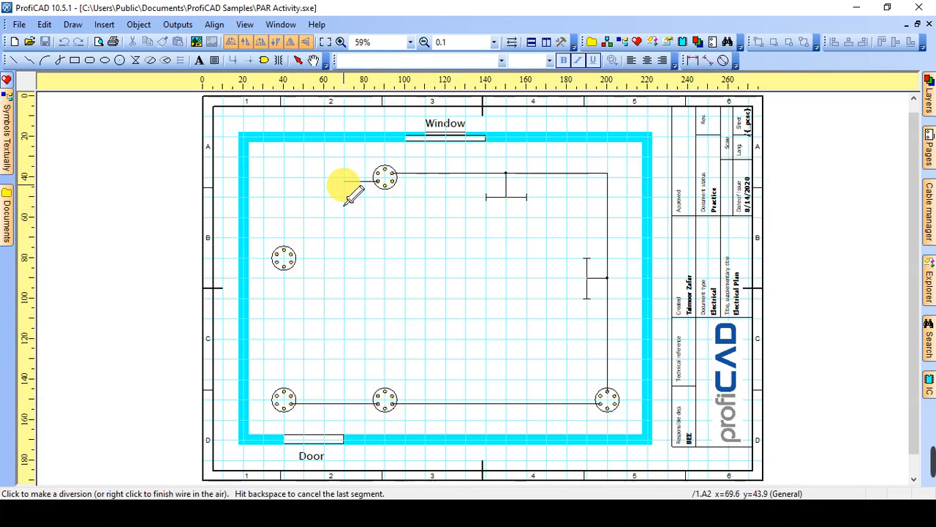
{"action": "left_click", "coordinate": [342, 182]}
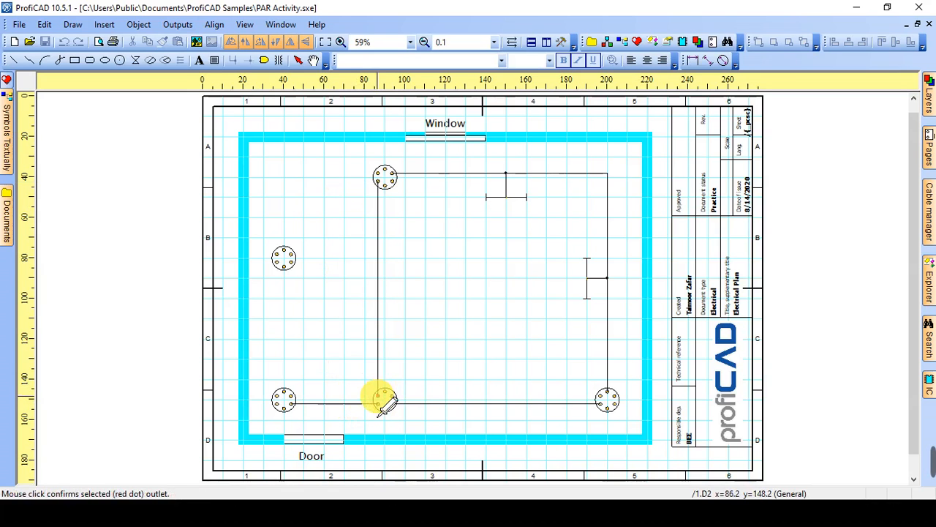
{"action": "left_click", "coordinate": [385, 401]}
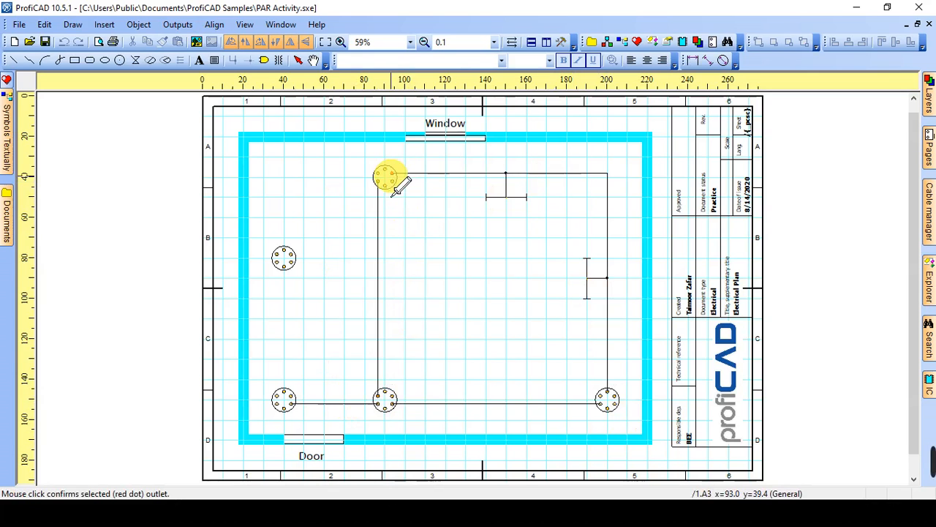
{"action": "left_click", "coordinate": [408, 245]}
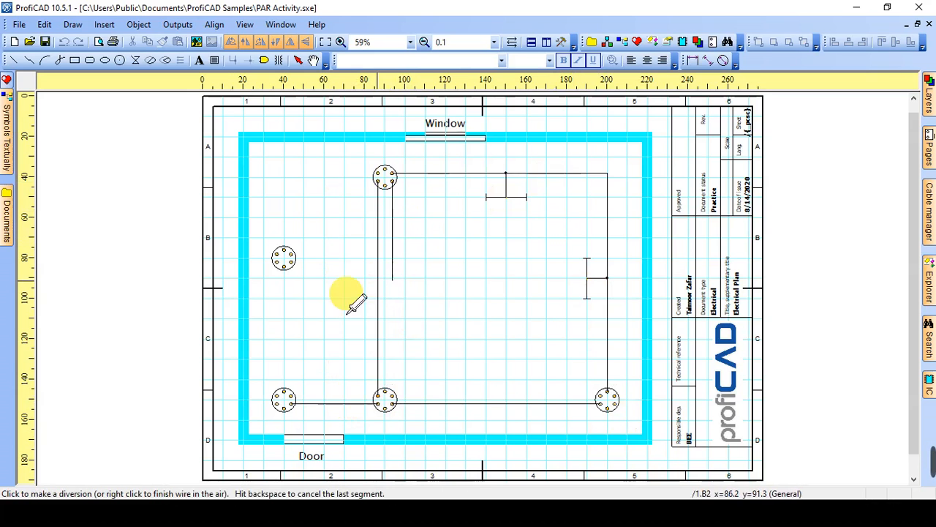
{"action": "right_click", "coordinate": [402, 231]}
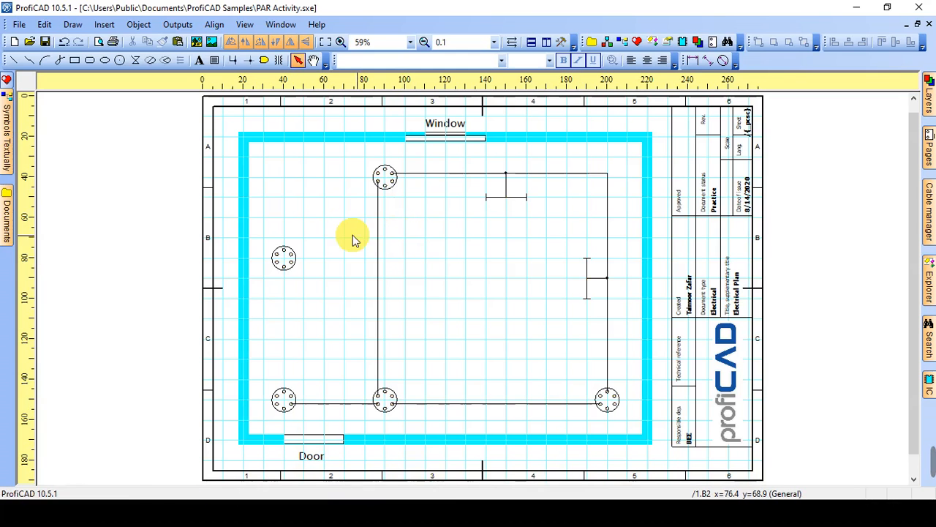
Wire the connection box at the left wall straight down to the lower left box near the door.
{"action": "left_click", "coordinate": [285, 259]}
{"action": "left_click", "coordinate": [283, 397]}
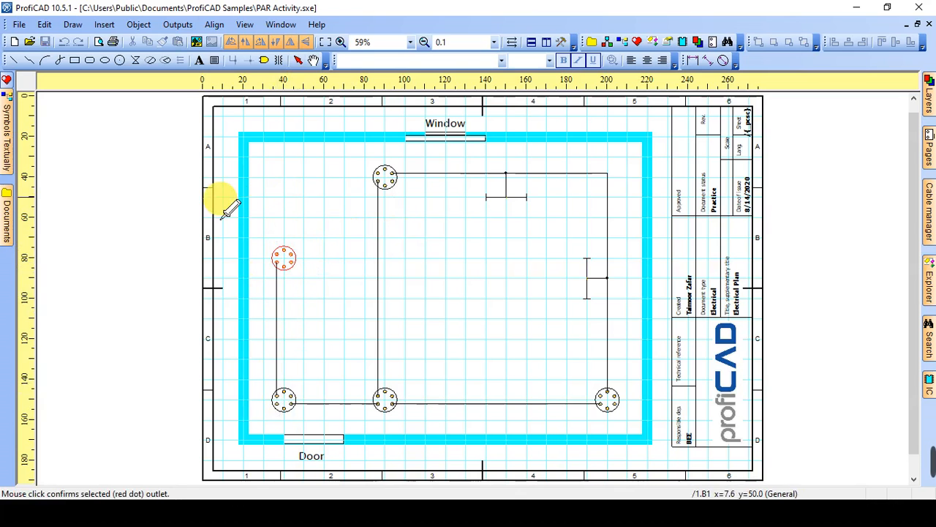
{"action": "left_click", "coordinate": [296, 231]}
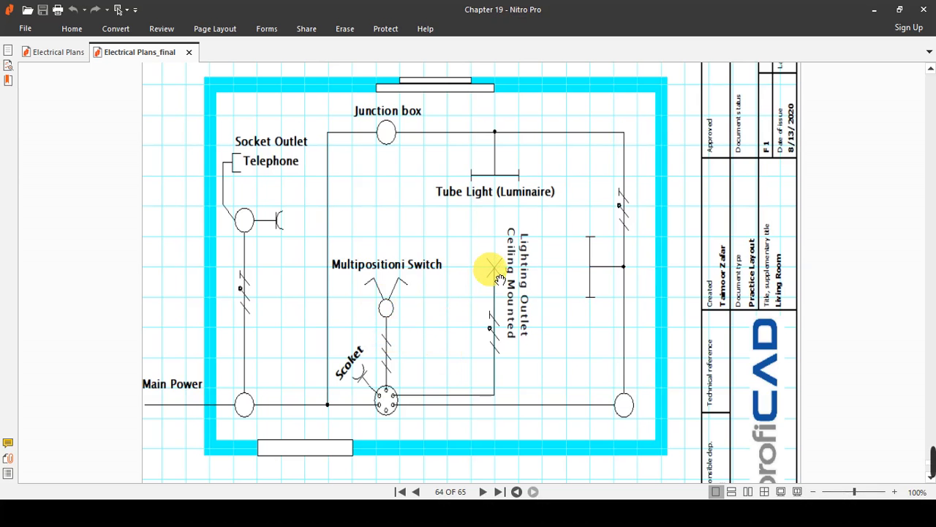
Check the reference layout in Nitro Pro and replace the upper-to-lower-middle box wire with a vertical one between their facing centre outlets.
{"action": "key", "text": "alt+Tab"}
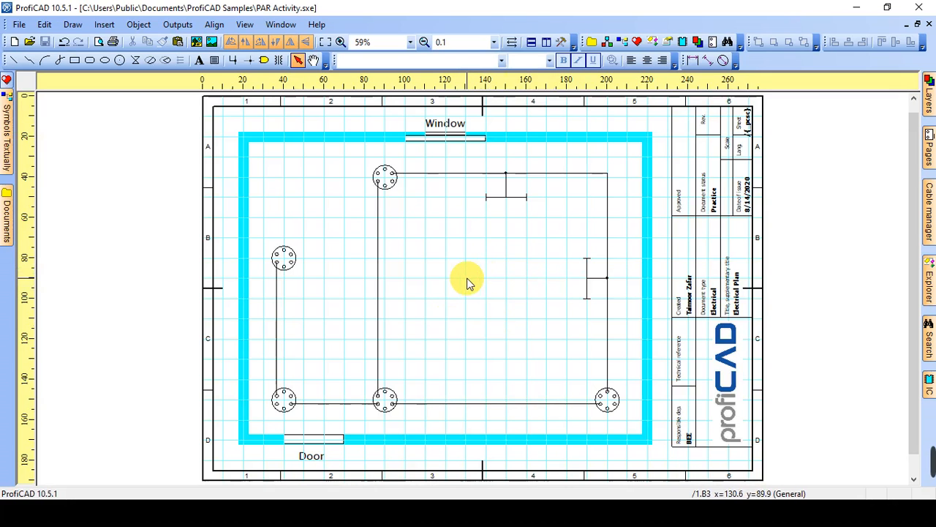
{"action": "key", "text": "alt+Tab"}
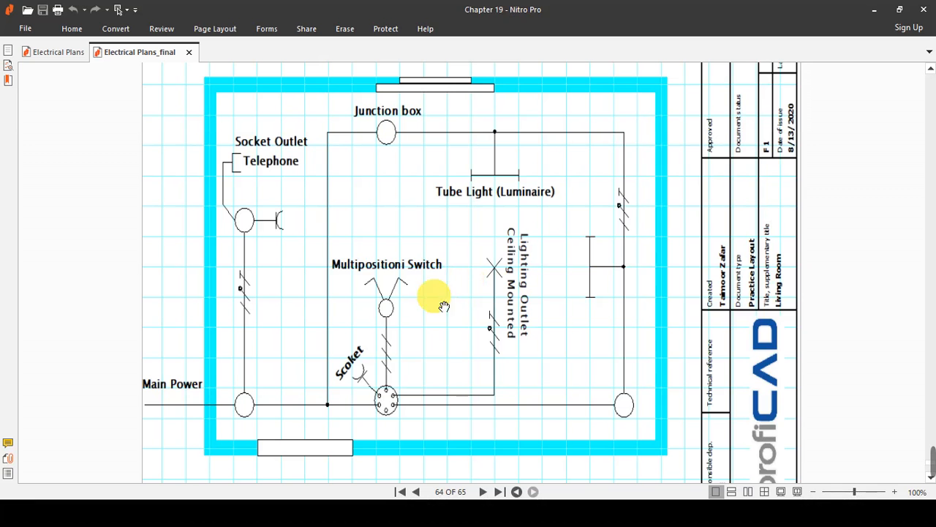
{"action": "key", "text": "alt+Tab"}
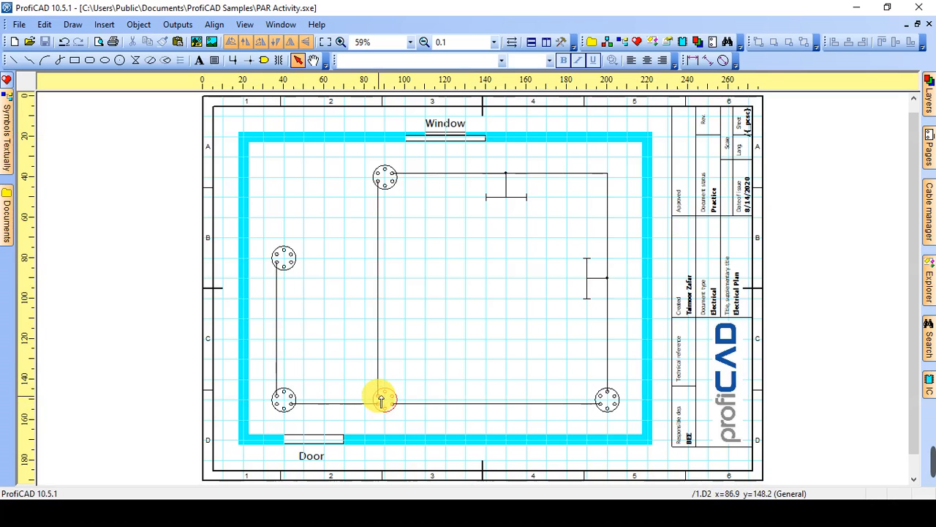
{"action": "key", "text": "alt+Tab"}
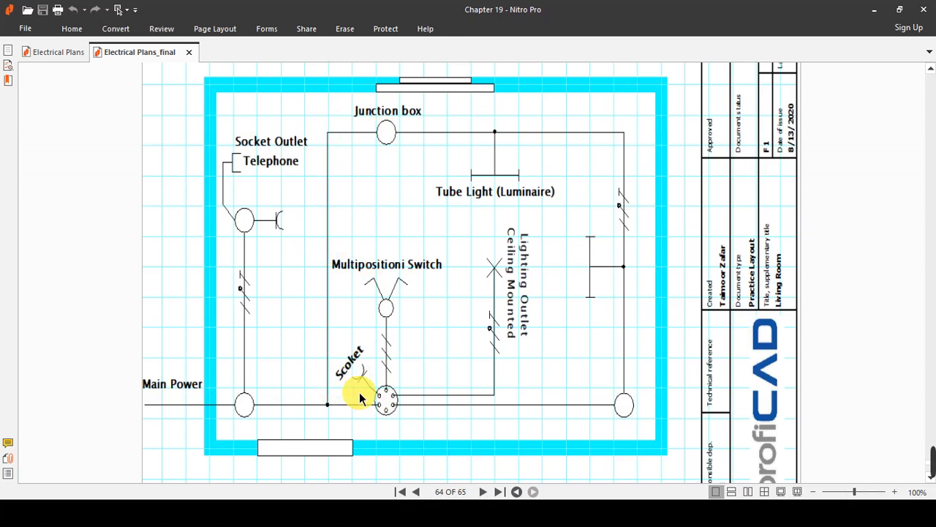
{"action": "key", "text": "alt+Tab"}
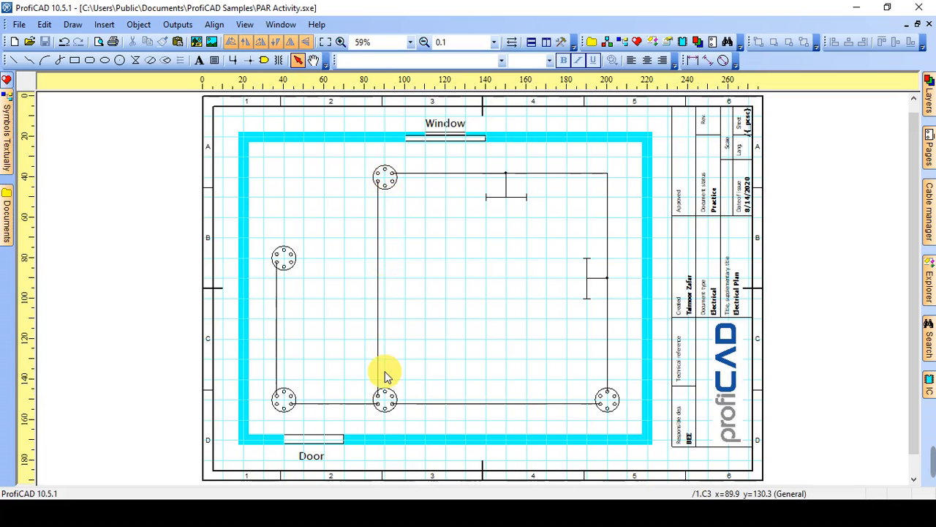
{"action": "left_click", "coordinate": [378, 292]}
{"action": "key", "text": "Delete"}
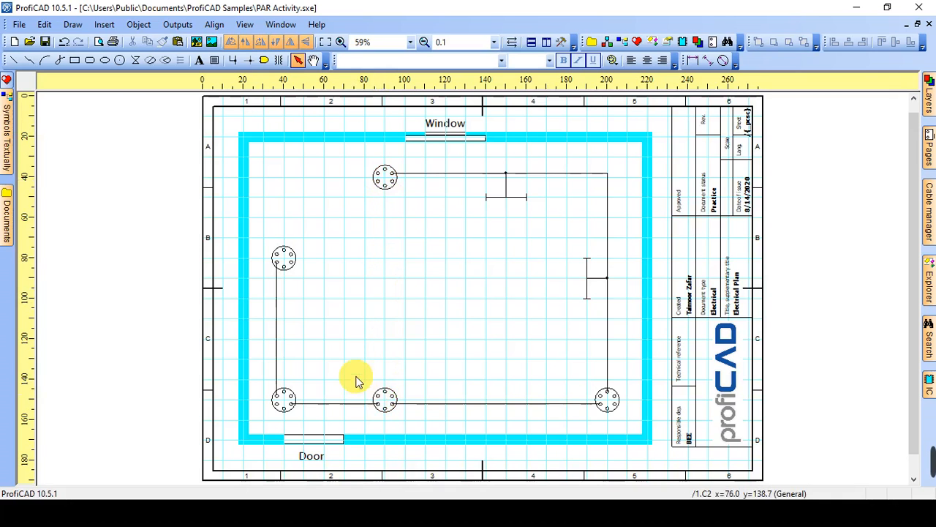
{"action": "key", "text": "w"}
{"action": "left_click", "coordinate": [384, 181]}
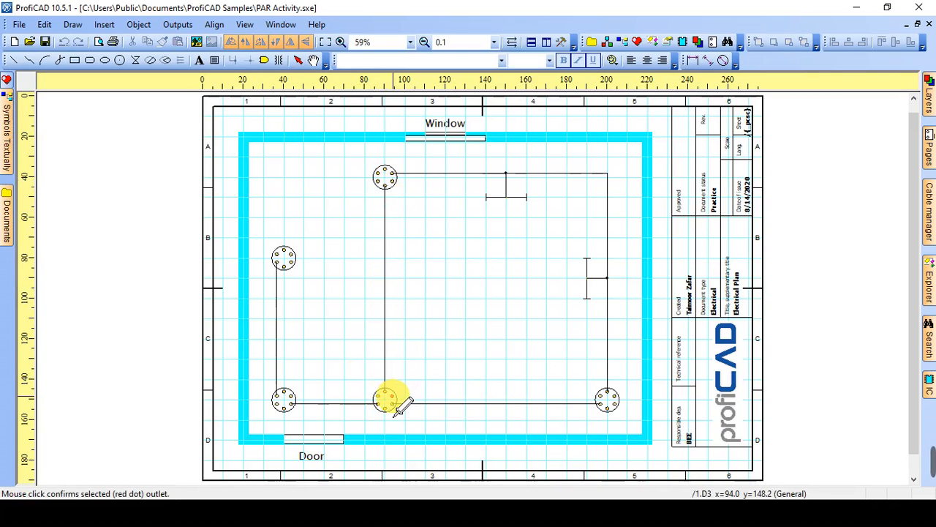
Recheck the Nitro Pro reference and replace the lower middle-to-lower right box wire with one joining their bottom outlets.
{"action": "key", "text": "alt+Tab"}
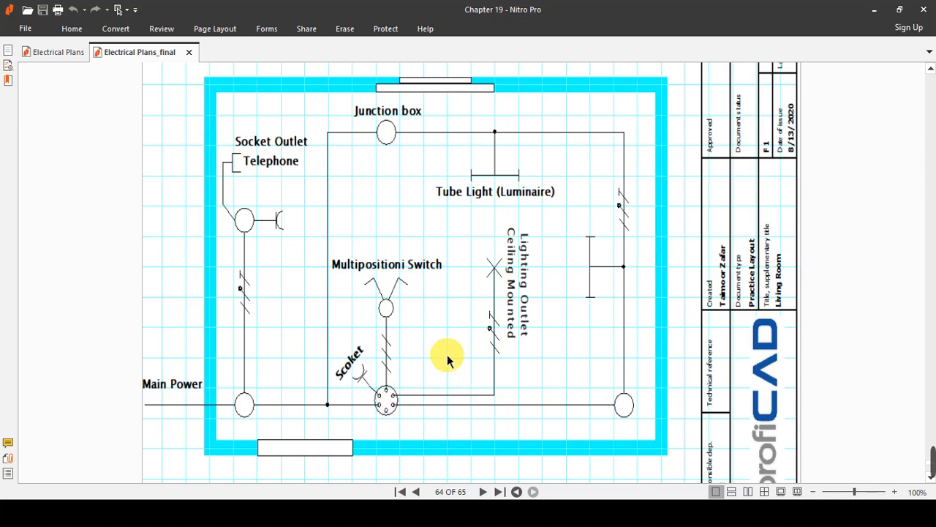
{"action": "key", "text": "alt+Tab"}
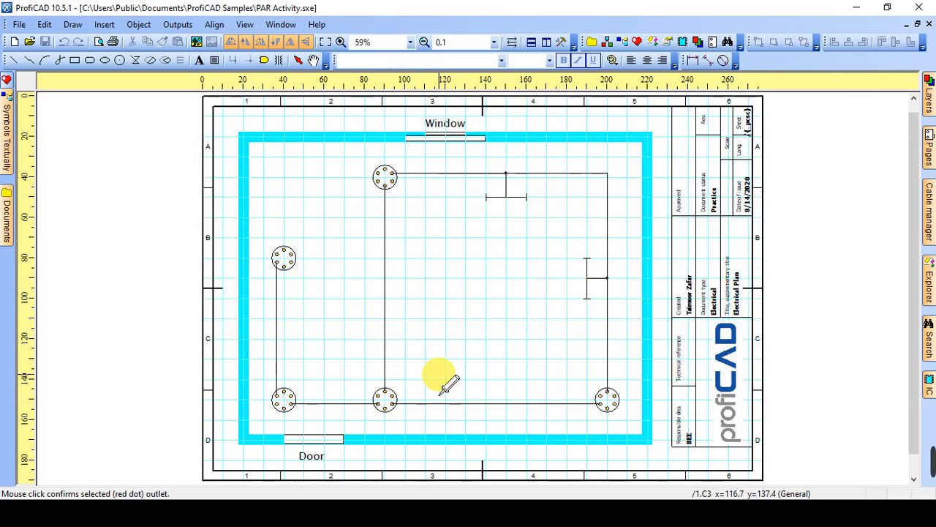
{"action": "left_click", "coordinate": [468, 403]}
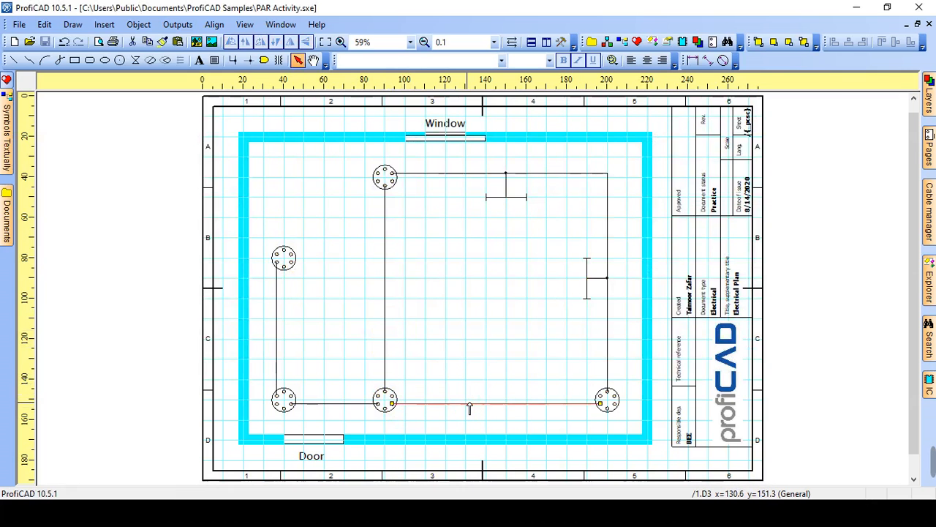
{"action": "key", "text": "Delete"}
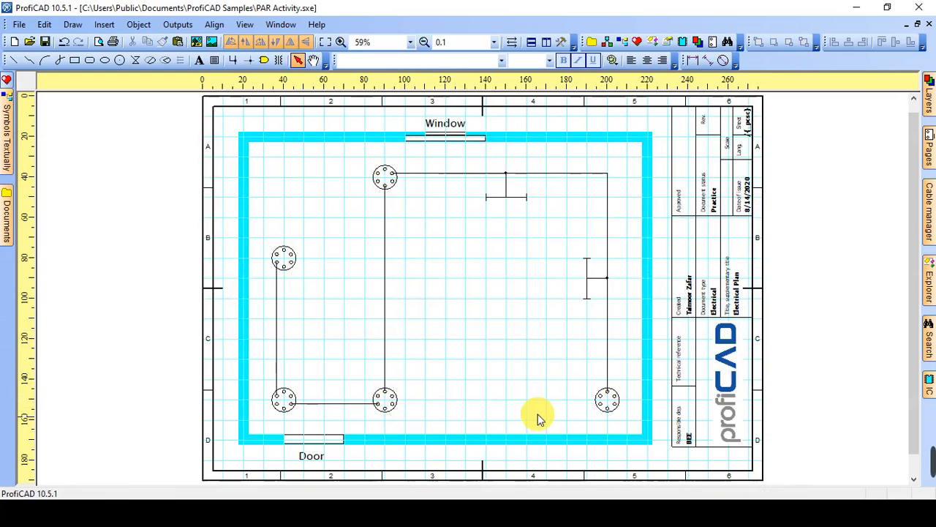
{"action": "left_click", "coordinate": [607, 408]}
{"action": "left_click", "coordinate": [386, 408]}
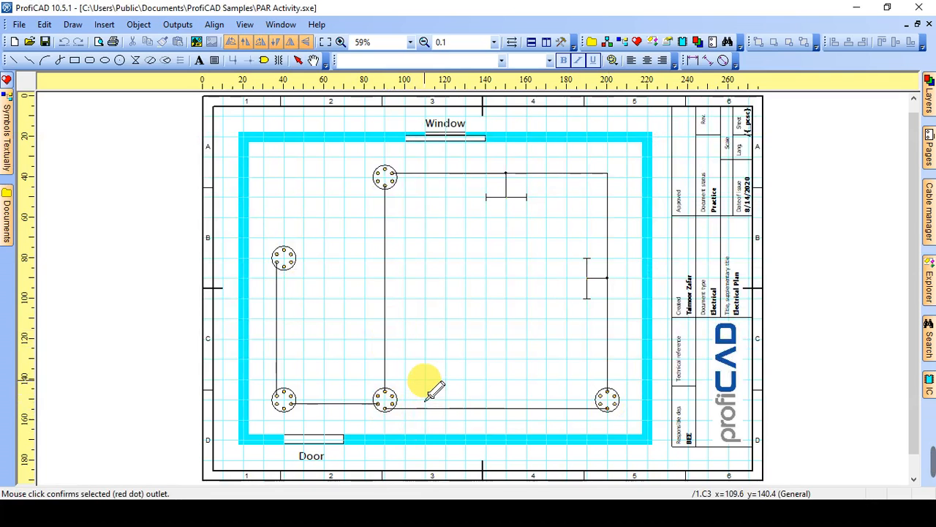
{"action": "key", "text": "Escape"}
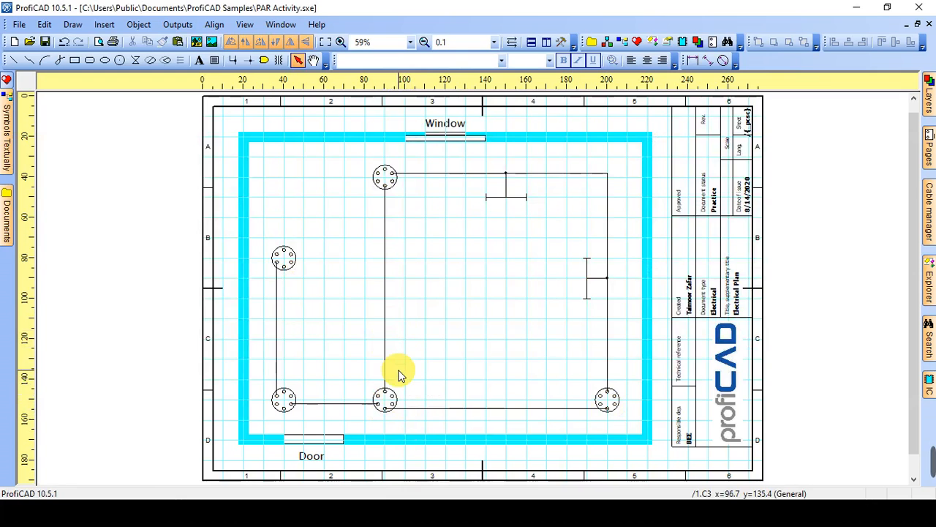
Insert an upright multiposition single pole switch and position it above and to the right of the lower middle connection box.
{"action": "double_click", "coordinate": [411, 332]}
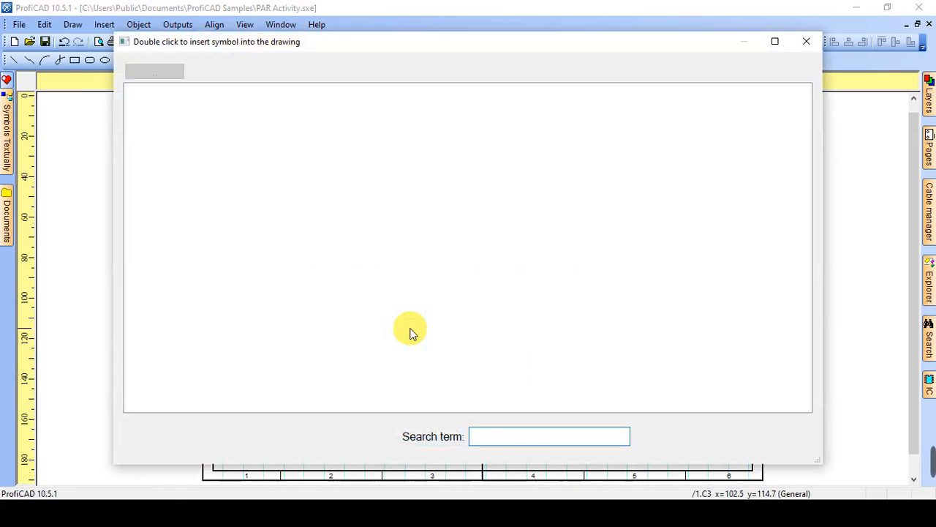
{"action": "type", "text": "multi"}
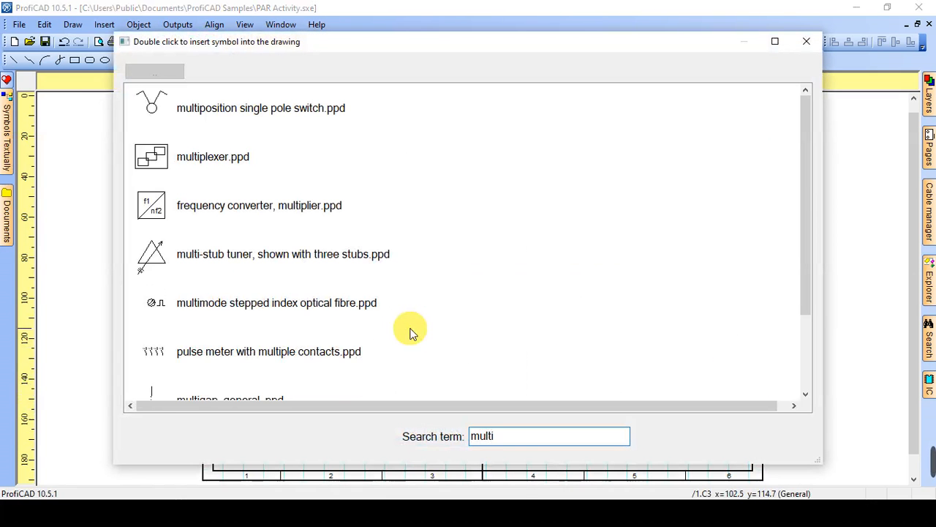
{"action": "double_click", "coordinate": [261, 110]}
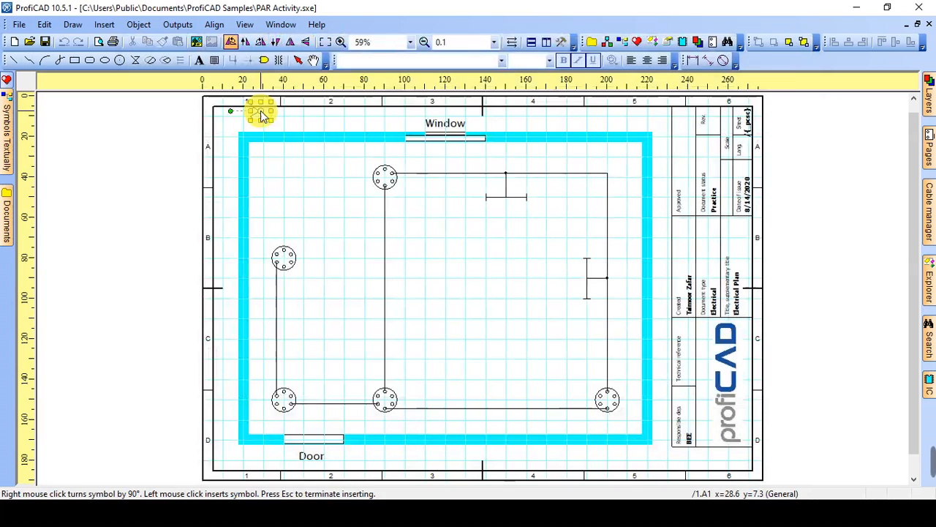
{"action": "right_click", "coordinate": [420, 314]}
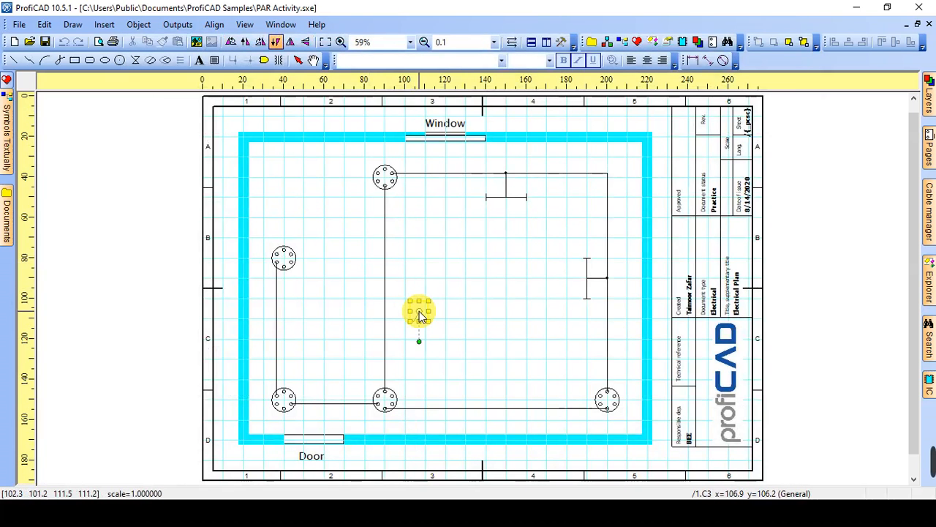
{"action": "right_click", "coordinate": [420, 316]}
{"action": "left_click", "coordinate": [421, 316]}
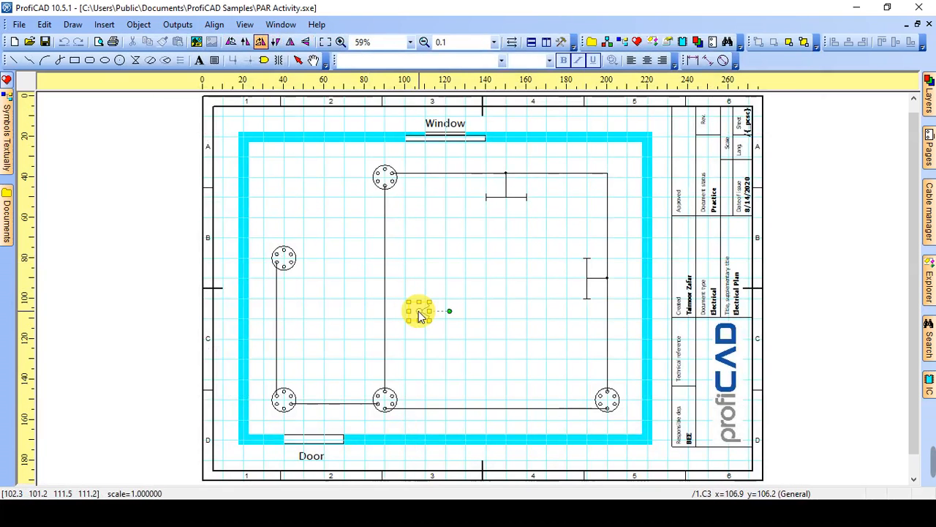
{"action": "right_click", "coordinate": [421, 316]}
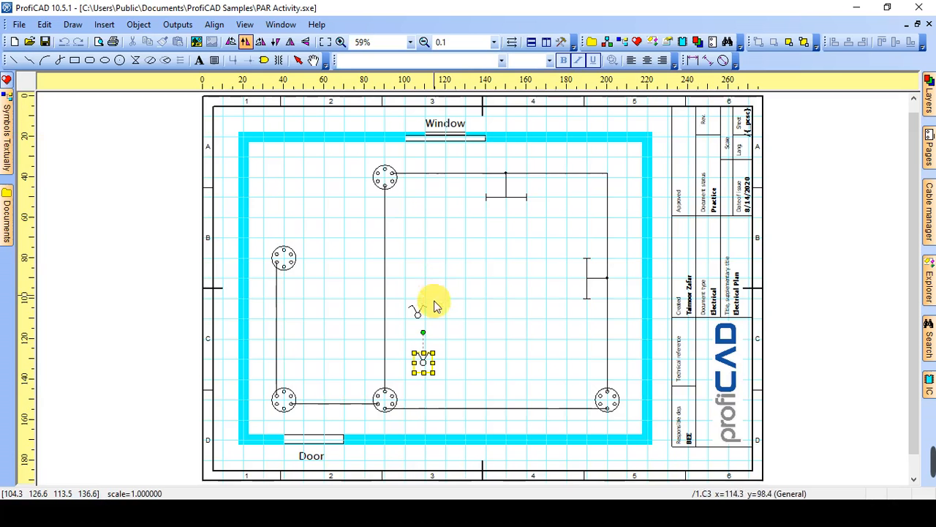
{"action": "key", "text": "Escape"}
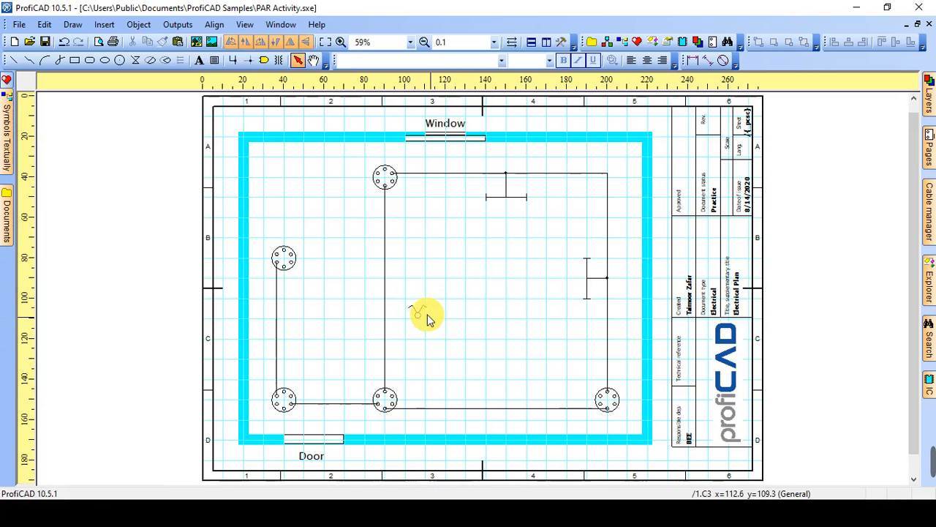
{"action": "left_click_drag", "start_coordinate": [419, 314], "coordinate": [414, 339]}
{"action": "left_click", "coordinate": [443, 324]}
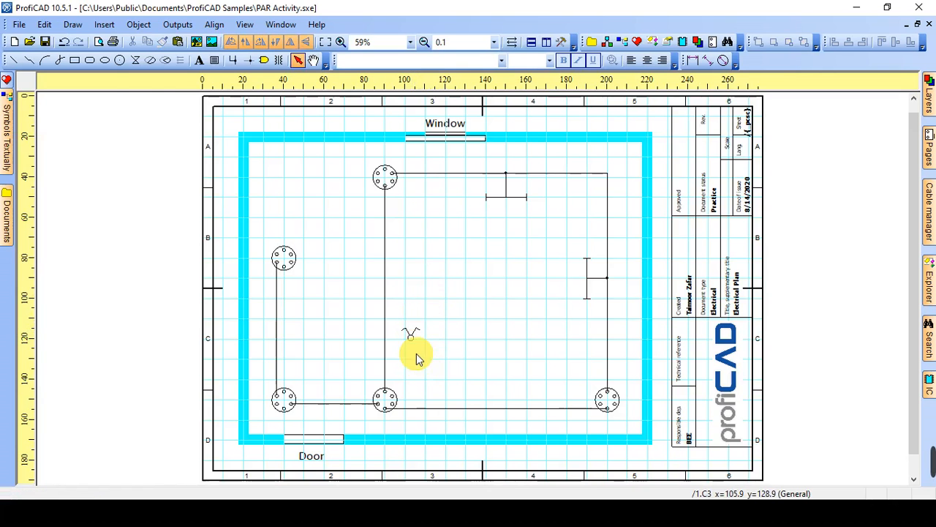
Set the multiposition switch's X and Y scale to 2.
{"action": "double_click", "coordinate": [411, 335]}
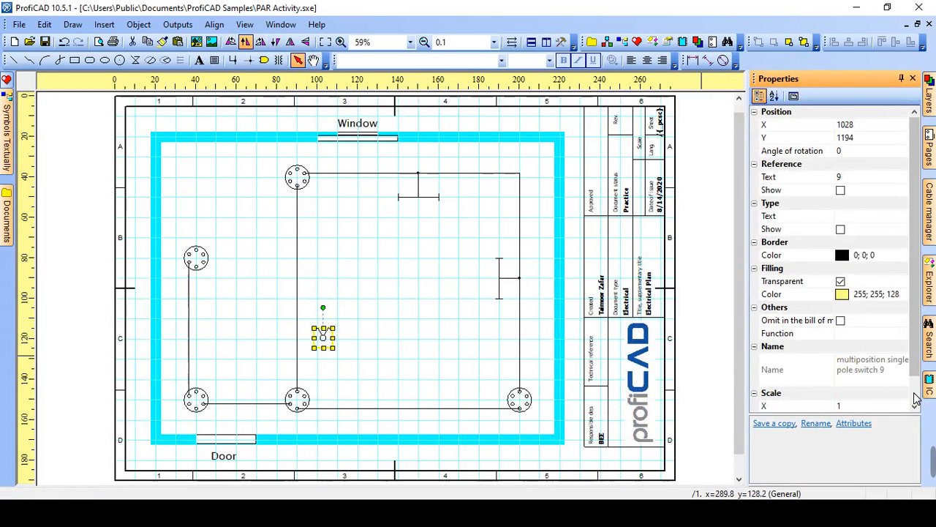
{"action": "scroll", "coordinate": [917, 398], "scroll_direction": "down", "scroll_amount": 1}
{"action": "left_click", "coordinate": [858, 380]}
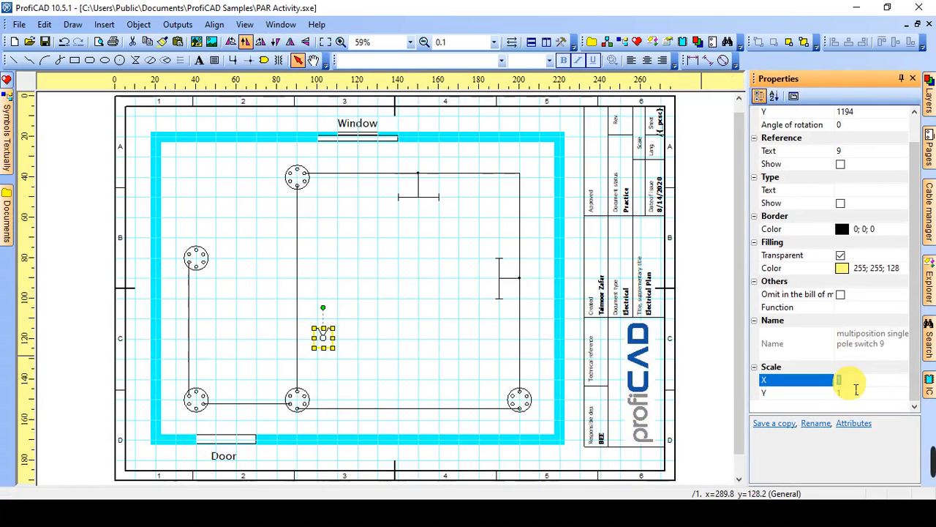
{"action": "type", "text": "2"}
{"action": "left_click", "coordinate": [855, 393]}
{"action": "type", "text": "2"}
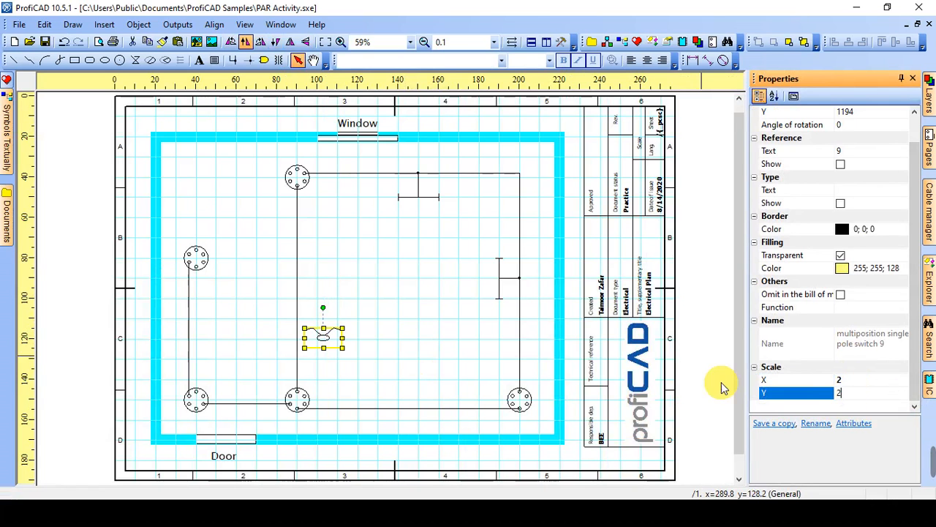
{"action": "left_click", "coordinate": [432, 353]}
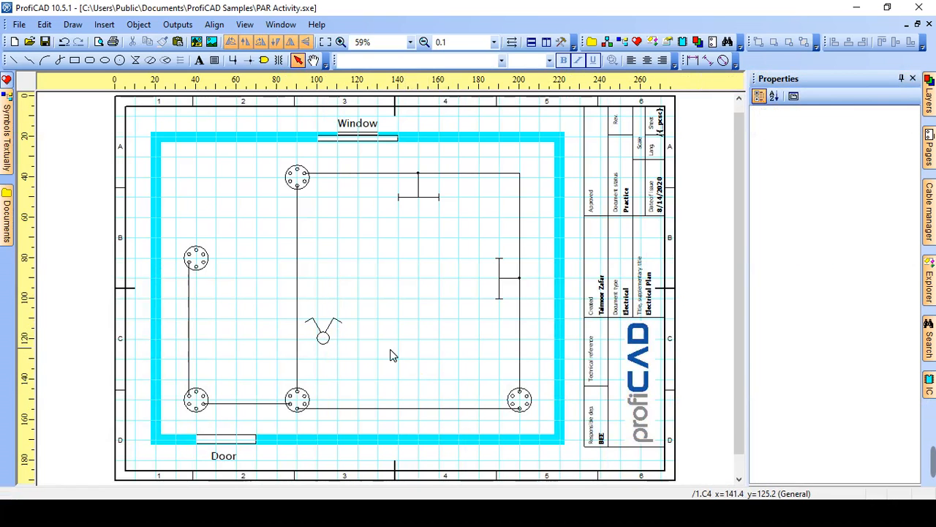
Wire the upper right outlet of the lower middle connection box up to the bottom of the multiposition switch.
{"action": "left_click", "coordinate": [323, 407]}
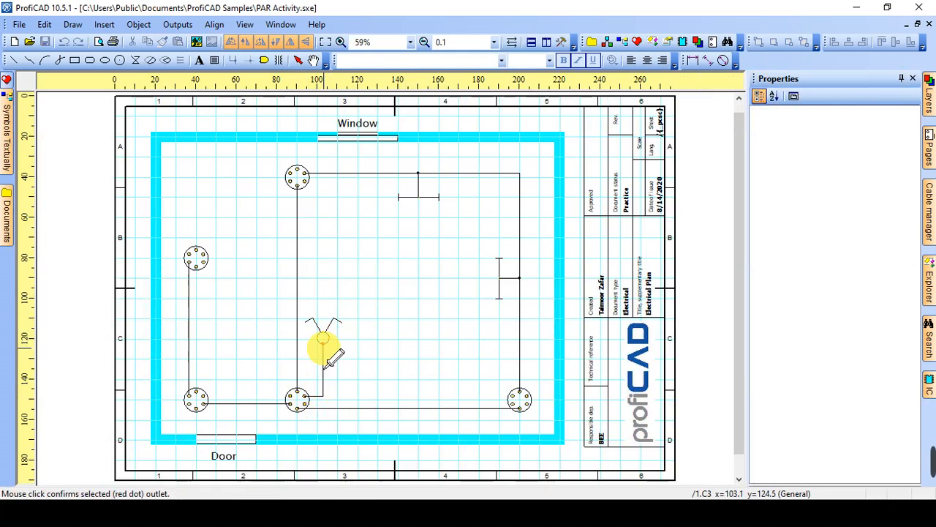
{"action": "left_click", "coordinate": [322, 342]}
{"action": "key", "text": "Escape"}
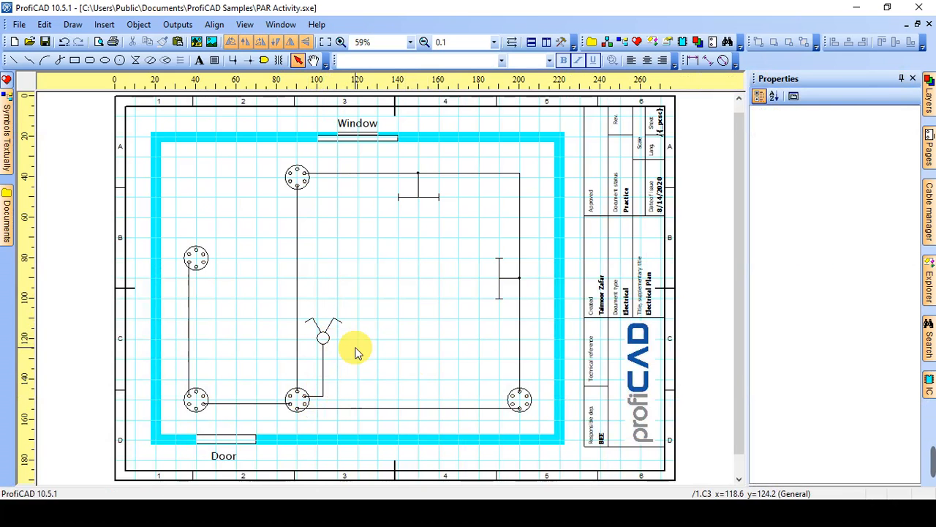
Check the reference layout in Nitro Pro and insert a socket outlet (telecommunications) above the connection box at the left wall.
{"action": "key", "text": "alt+Tab"}
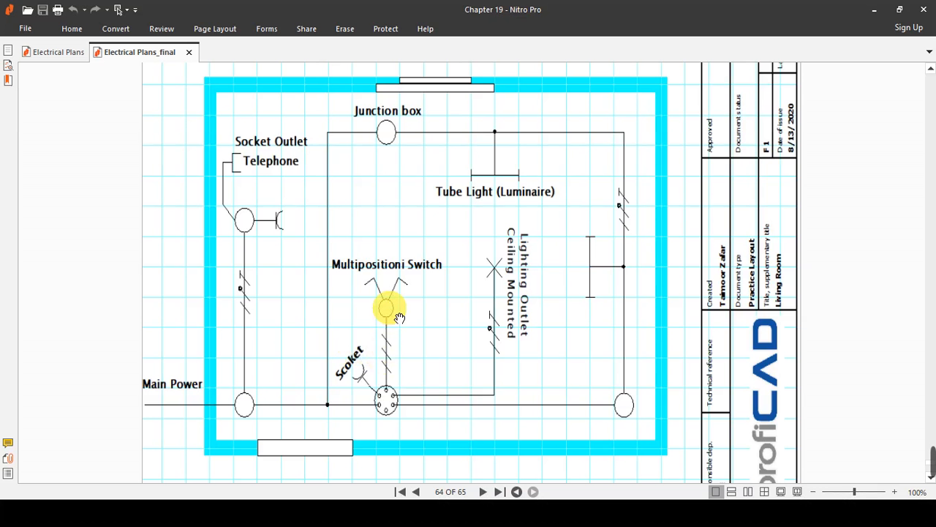
{"action": "key", "text": "alt+Tab"}
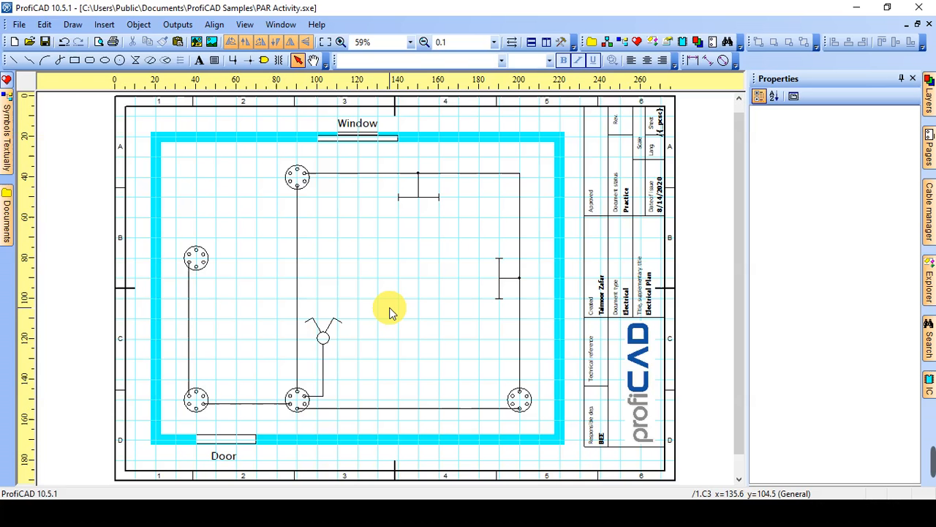
{"action": "key", "text": "alt+Tab"}
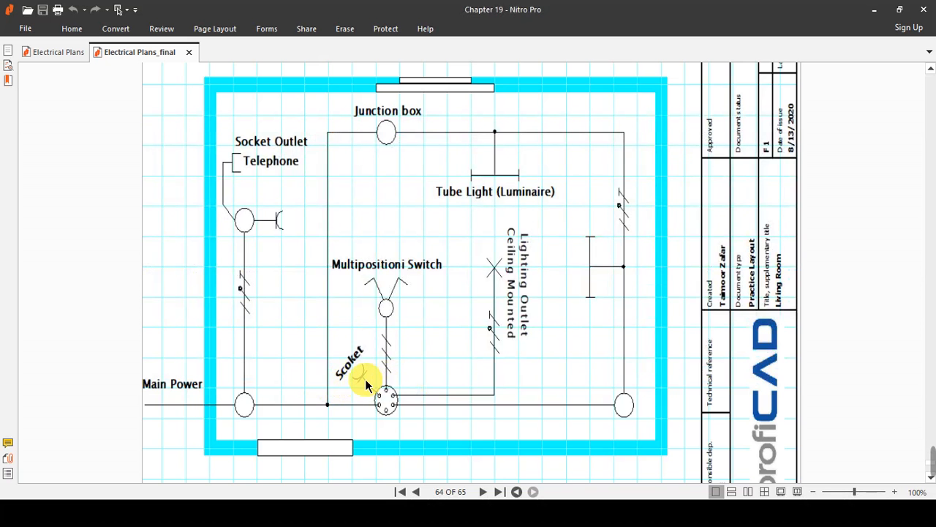
{"action": "key", "text": "alt+Tab"}
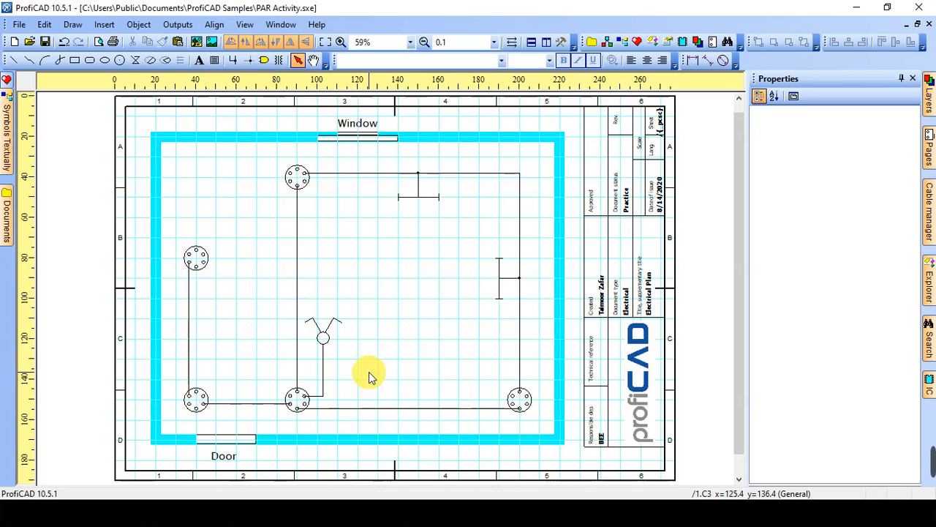
{"action": "key", "text": "space"}
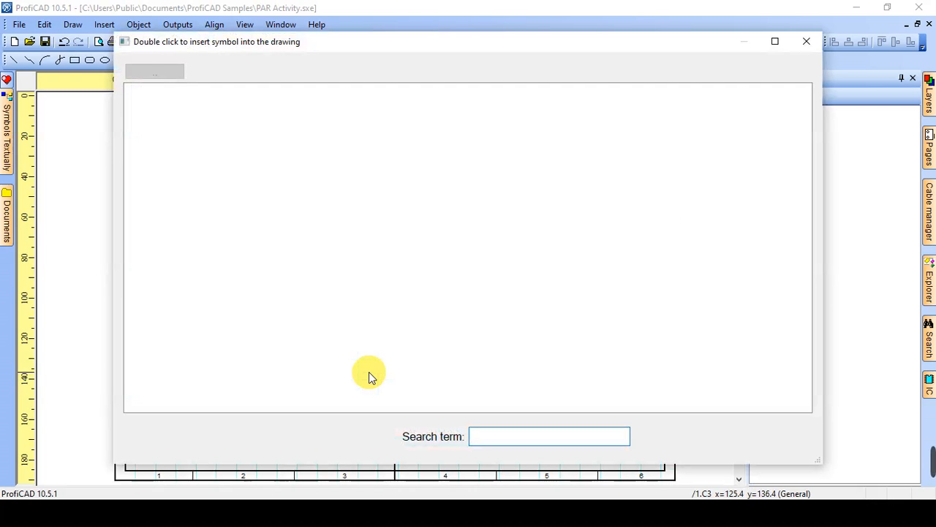
{"action": "type", "text": "socket"}
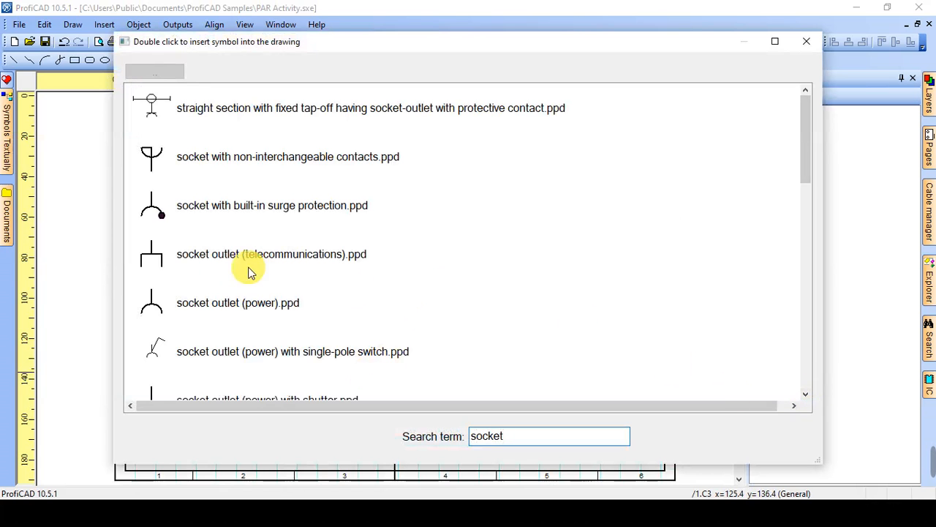
{"action": "double_click", "coordinate": [204, 259]}
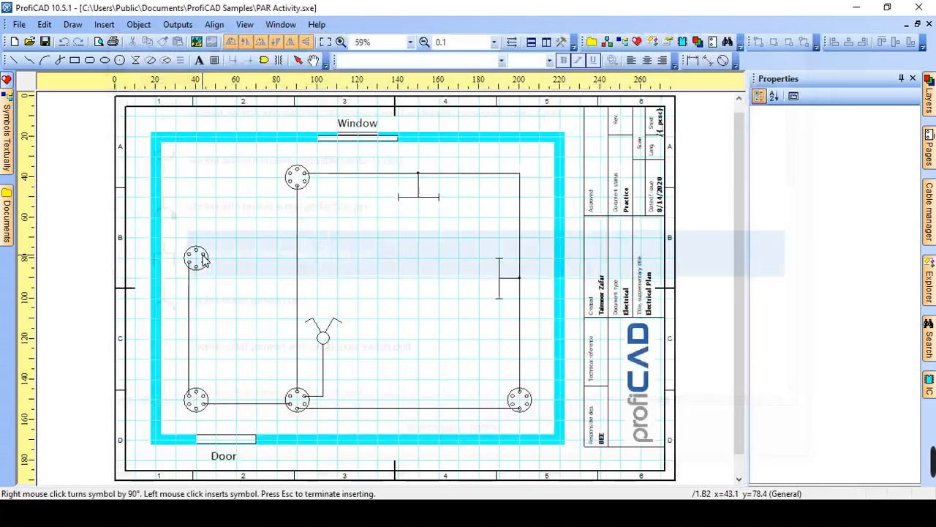
{"action": "left_click", "coordinate": [187, 189]}
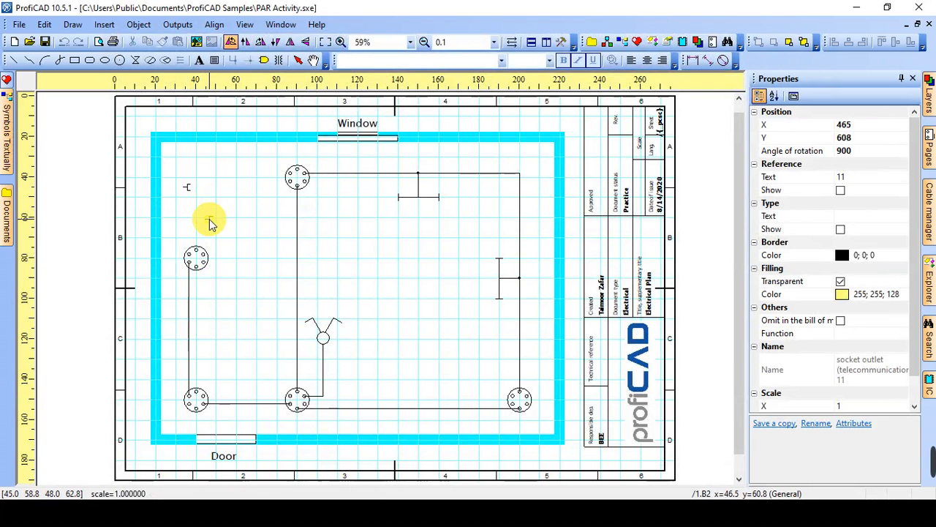
{"action": "key", "text": "Escape"}
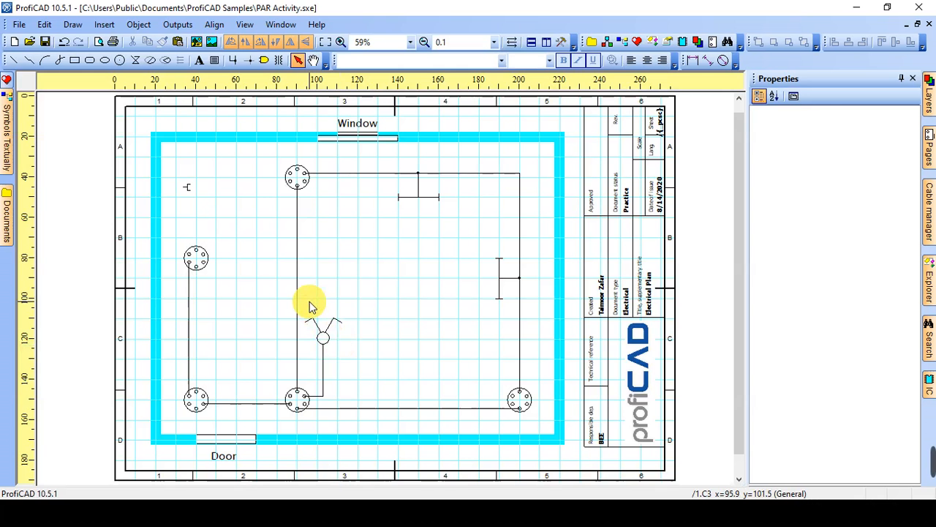
Insert a socket outlet (power) with protective contact, opening upward, just above and to the left of the lower middle connection box.
{"action": "double_click", "coordinate": [309, 301]}
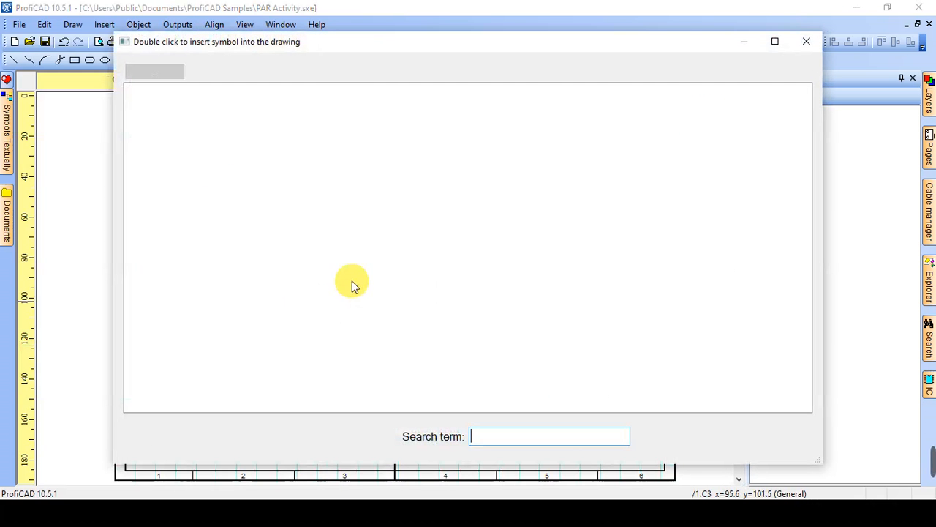
{"action": "type", "text": "socket"}
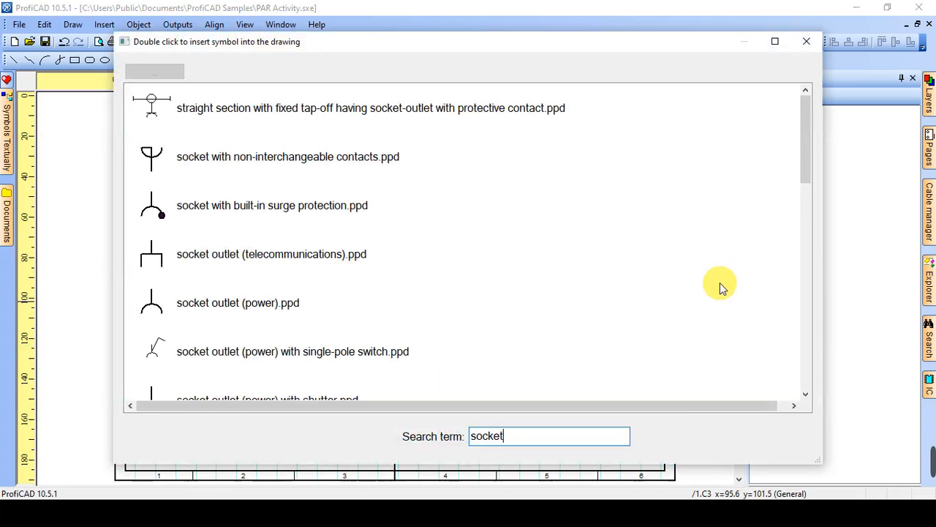
{"action": "left_click_drag", "start_coordinate": [803, 168], "coordinate": [804, 202]}
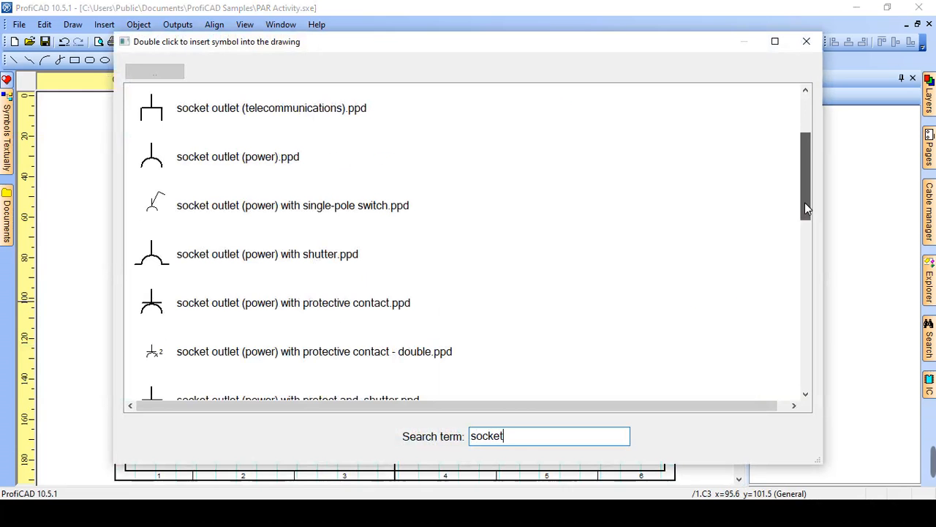
{"action": "double_click", "coordinate": [300, 312]}
{"action": "left_click", "coordinate": [326, 335]}
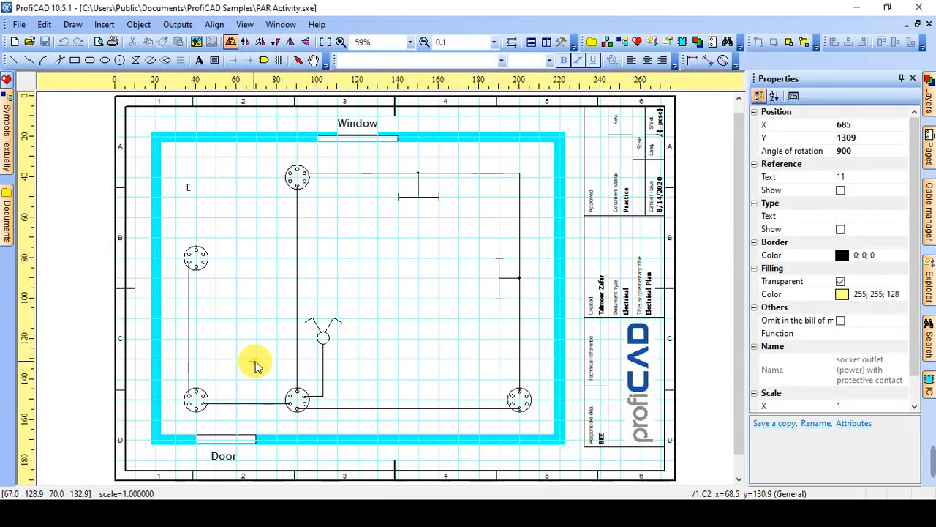
{"action": "key", "text": "space"}
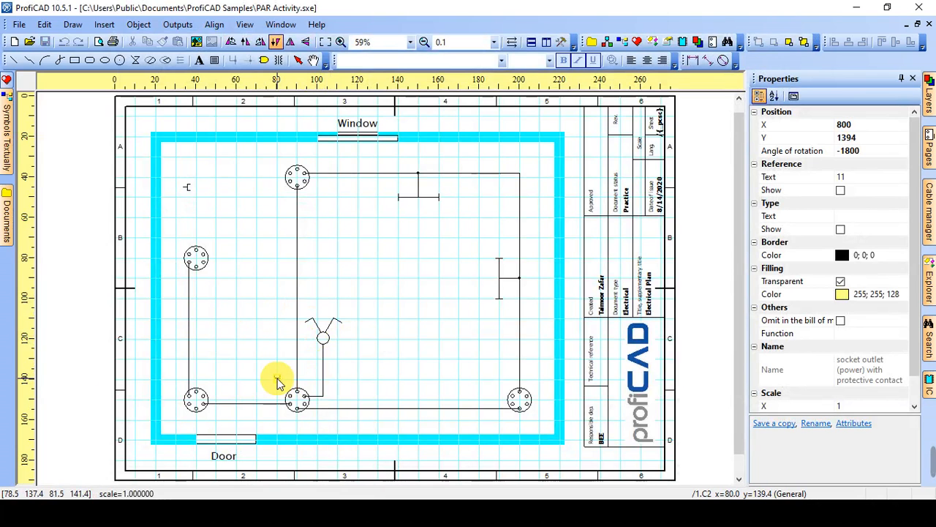
{"action": "left_click", "coordinate": [277, 380]}
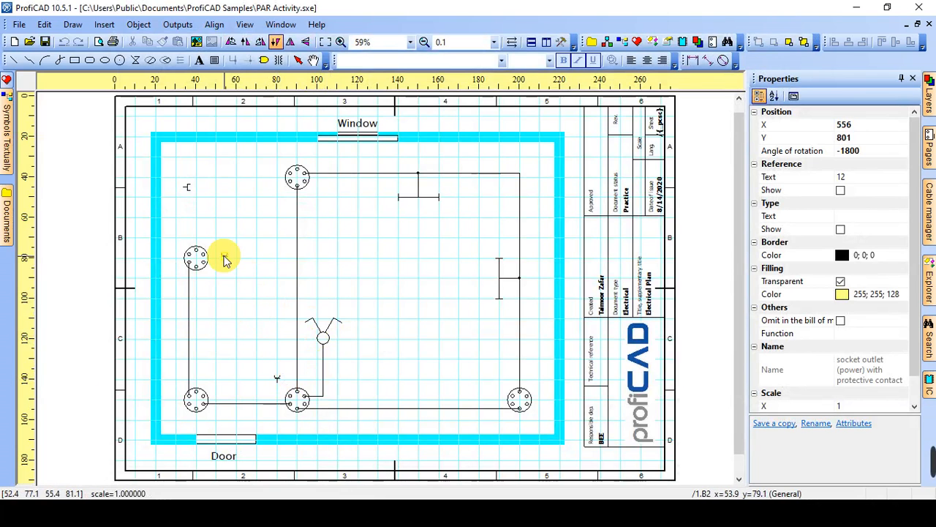
Place a second protective-contact power socket, turned sideways with its lead facing left, beside the connection box at the left wall.
{"action": "key", "text": "space"}
{"action": "key", "text": "space"}
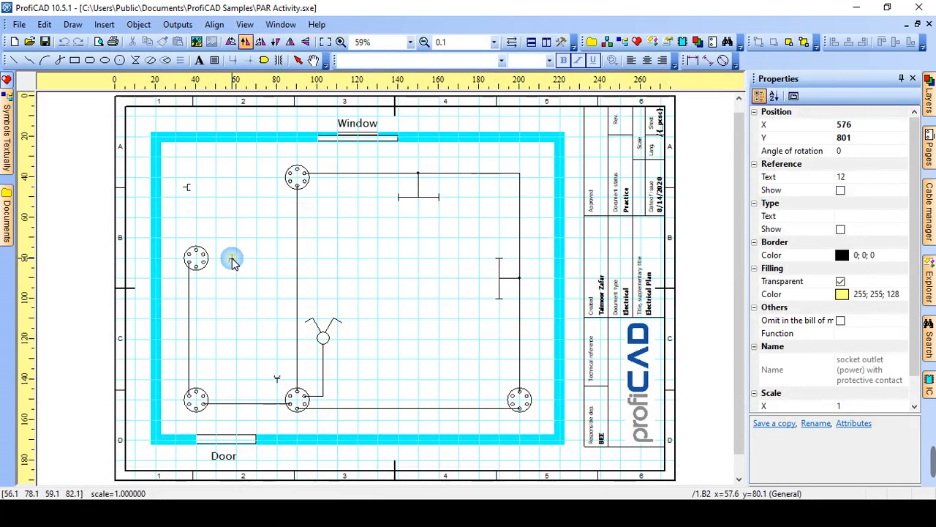
{"action": "key", "text": "space"}
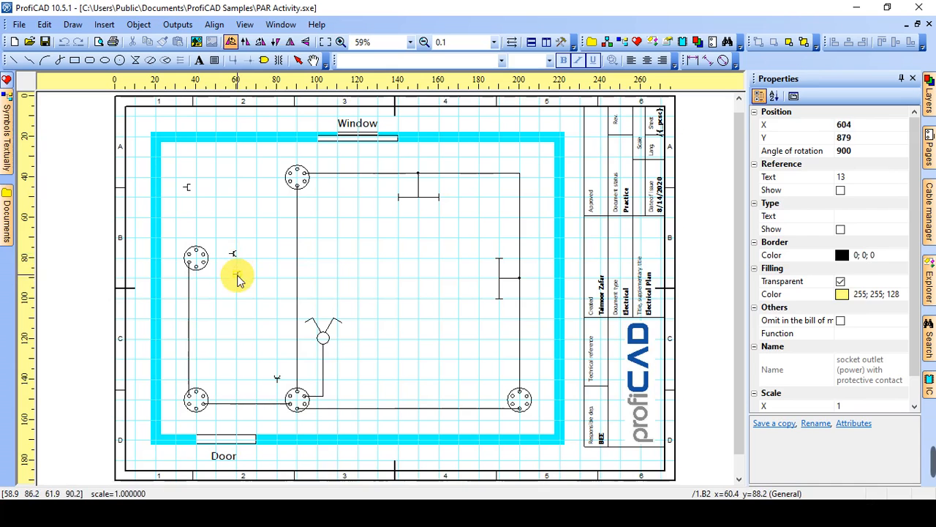
{"action": "key", "text": "Escape"}
Set the X and Y scale of the power socket beside the left wall connection box to 2.
{"action": "left_click", "coordinate": [234, 254]}
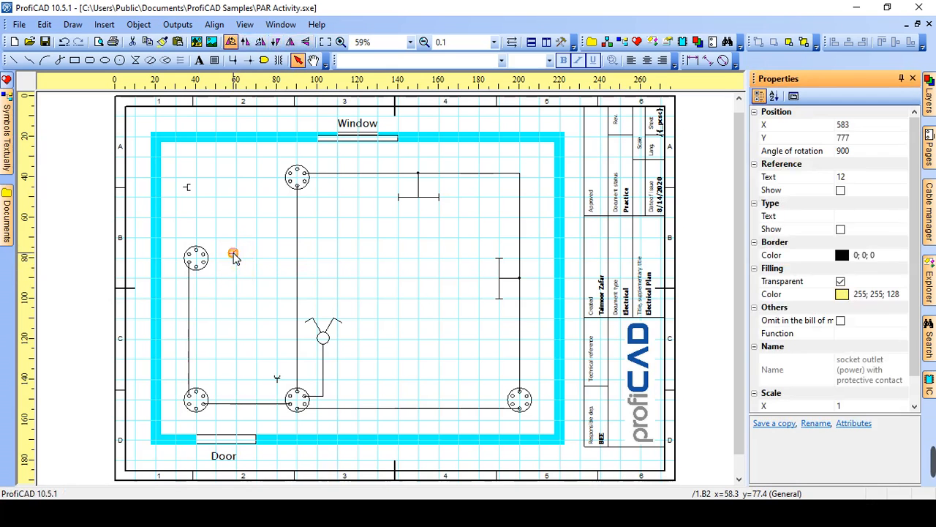
{"action": "scroll", "coordinate": [914, 395], "scroll_direction": "down", "scroll_amount": 1}
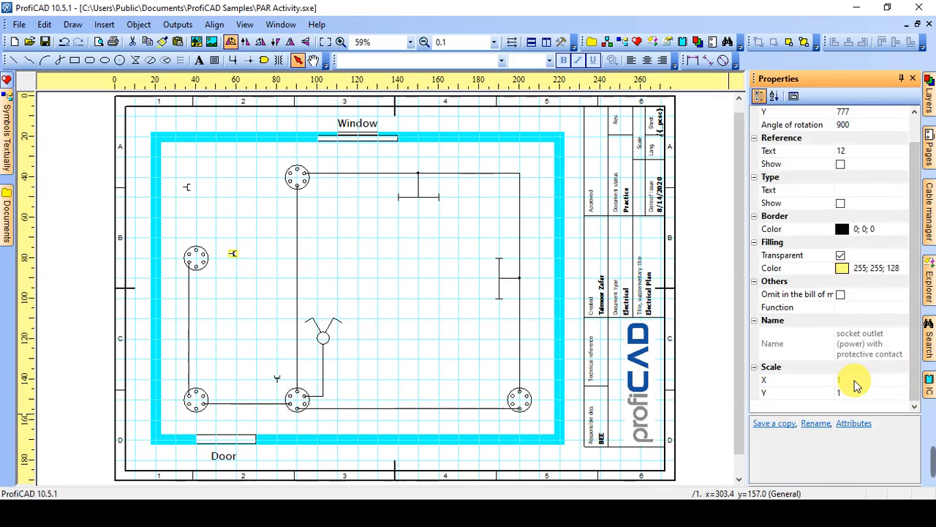
{"action": "left_click", "coordinate": [855, 382]}
{"action": "type", "text": "2"}
{"action": "left_click", "coordinate": [856, 393]}
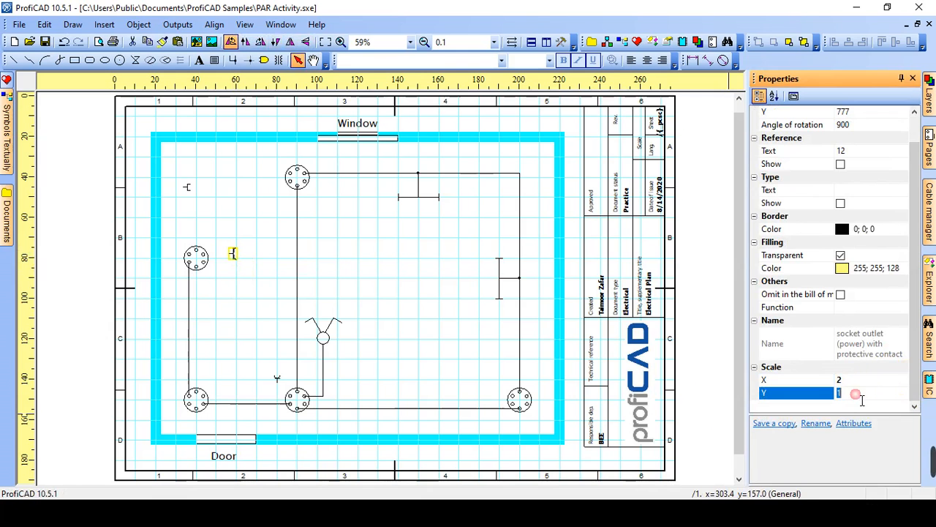
{"action": "type", "text": "2"}
{"action": "left_click", "coordinate": [209, 207]}
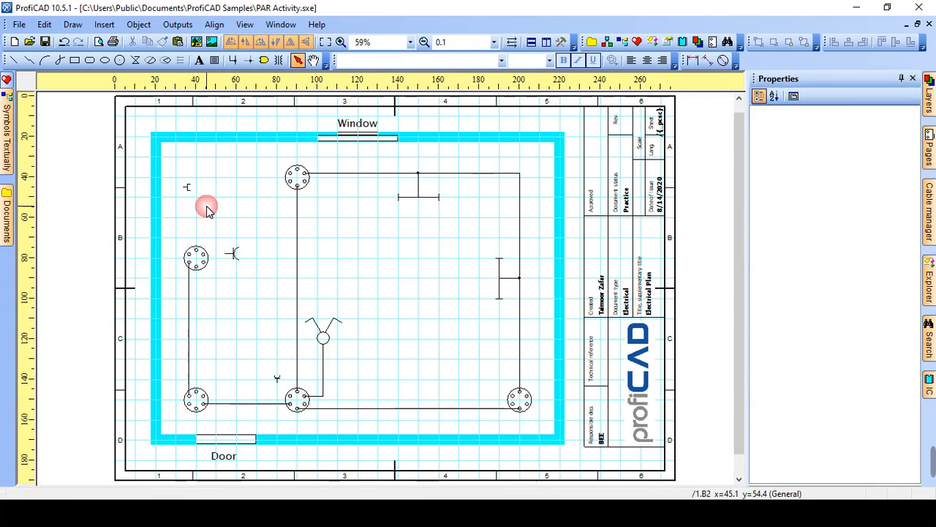
Set the X and Y scale of the power socket above the lower middle connection box to 2.
{"action": "left_click", "coordinate": [279, 384]}
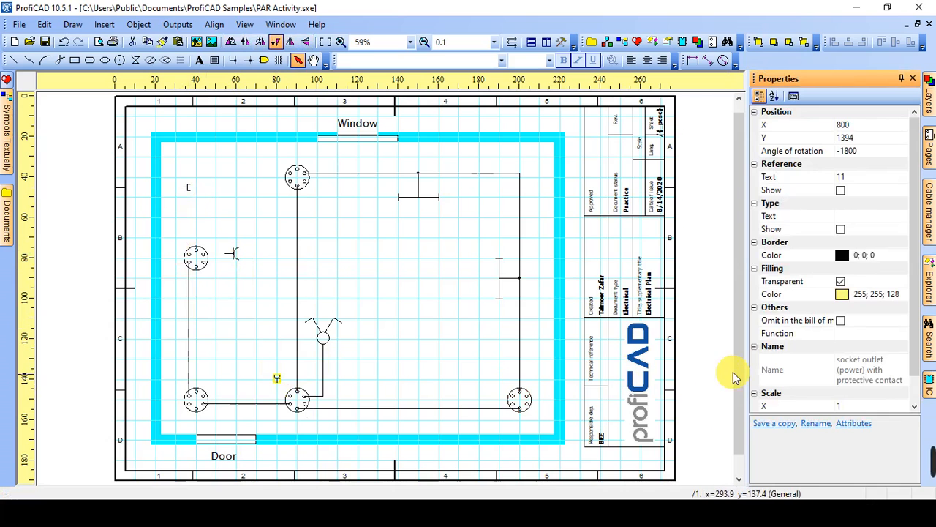
{"action": "scroll", "coordinate": [914, 401], "scroll_direction": "down", "scroll_amount": 1}
{"action": "left_click", "coordinate": [848, 380]}
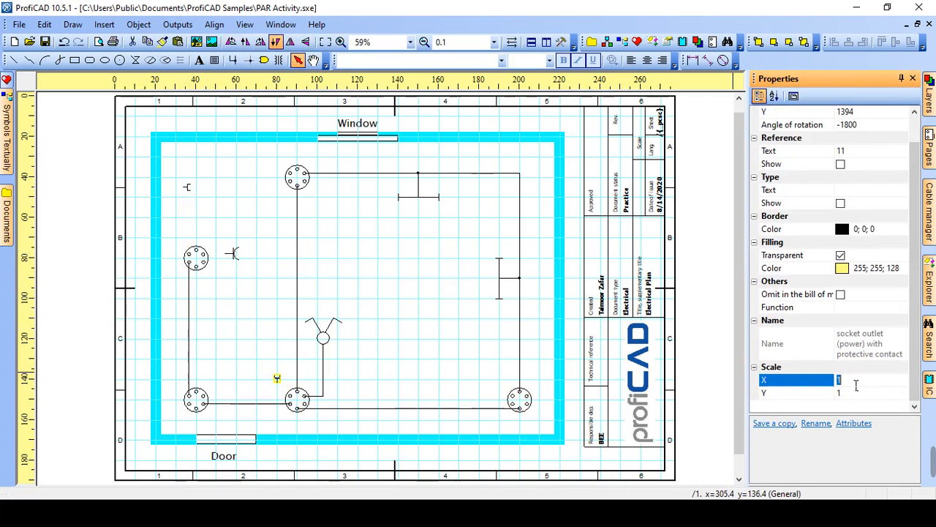
{"action": "type", "text": "2"}
{"action": "left_click", "coordinate": [852, 394]}
{"action": "type", "text": "2"}
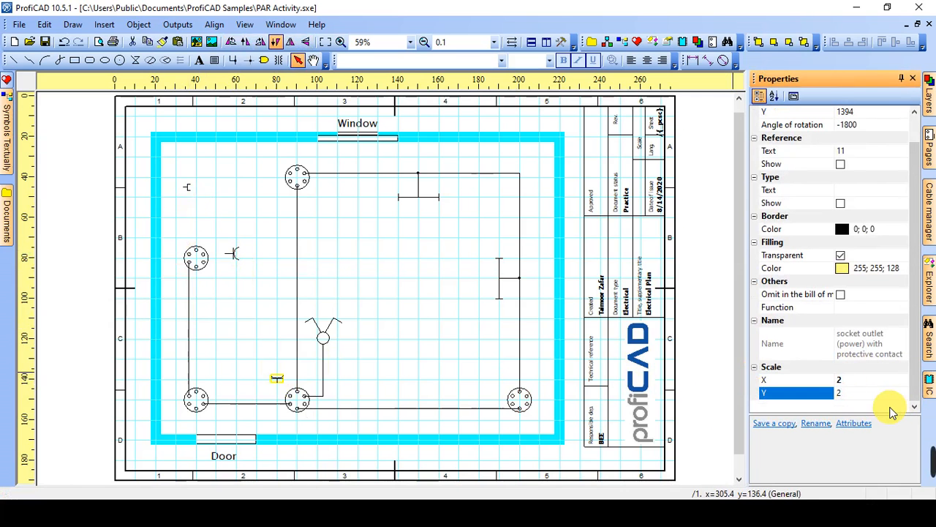
{"action": "key", "text": "Return"}
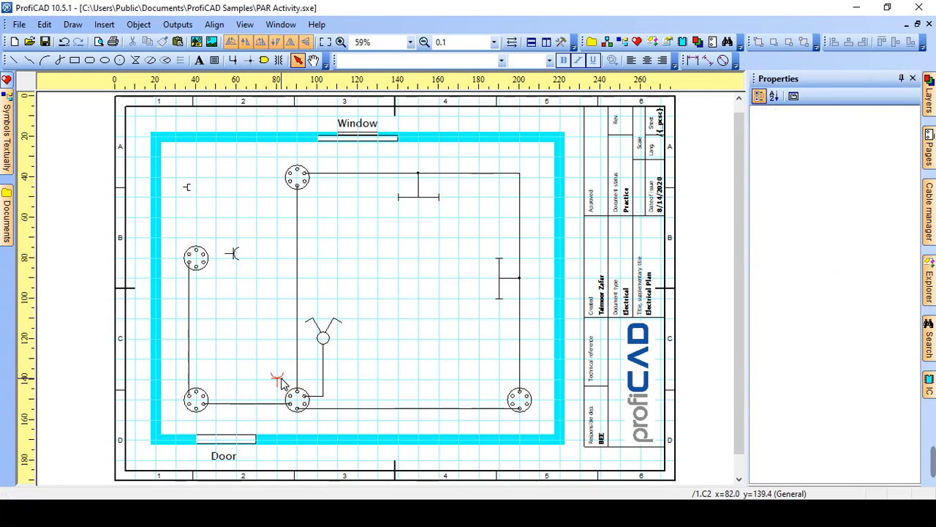
Rotate the enlarged power socket diagonally so its lead points down toward the lower middle connection box.
{"action": "left_click", "coordinate": [278, 379]}
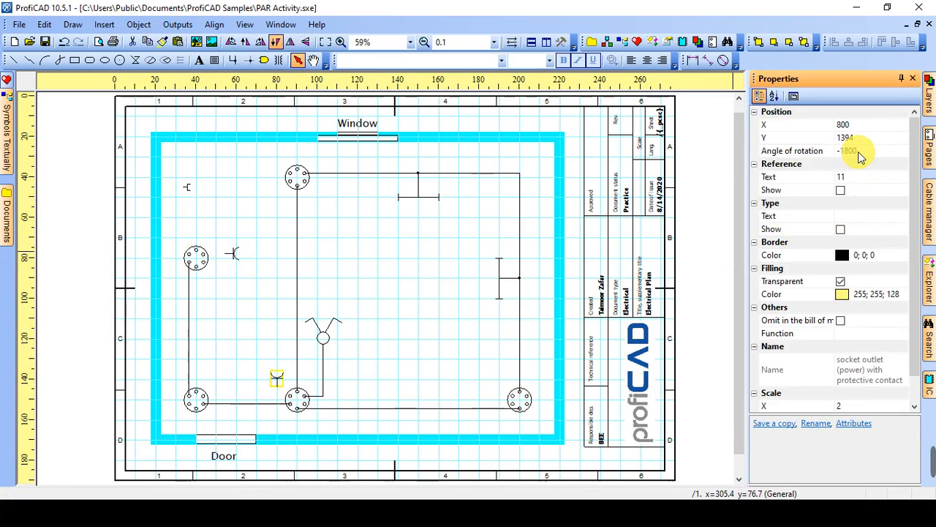
{"action": "left_click", "coordinate": [277, 381]}
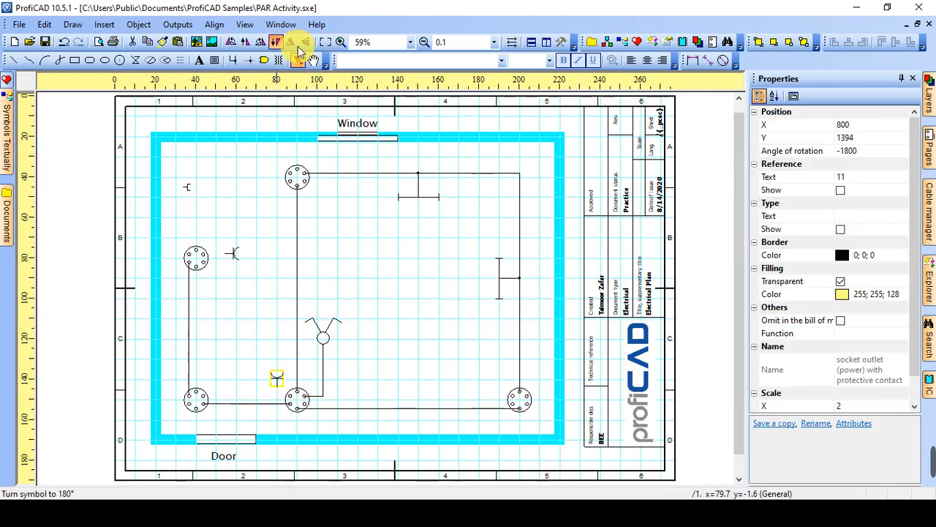
{"action": "left_click", "coordinate": [341, 42]}
{"action": "left_click", "coordinate": [341, 42]}
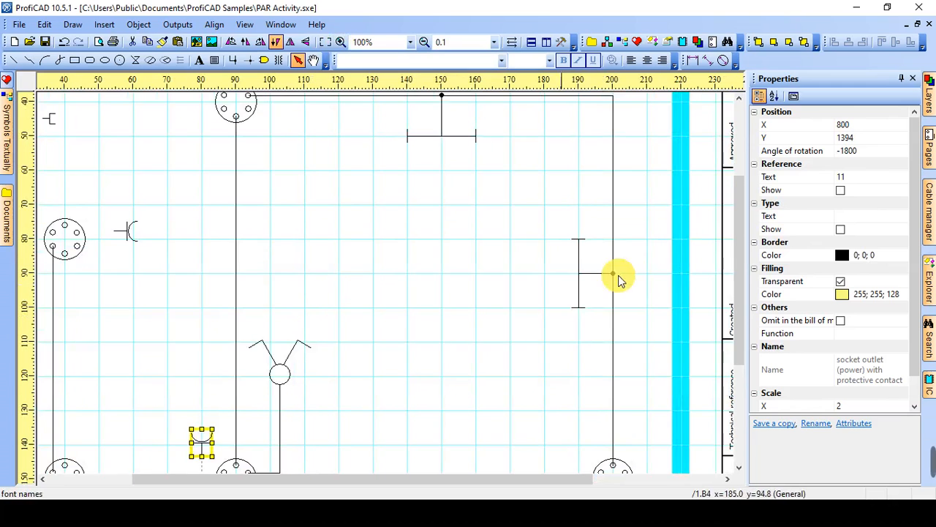
{"action": "left_click_drag", "start_coordinate": [737, 194], "coordinate": [737, 263]}
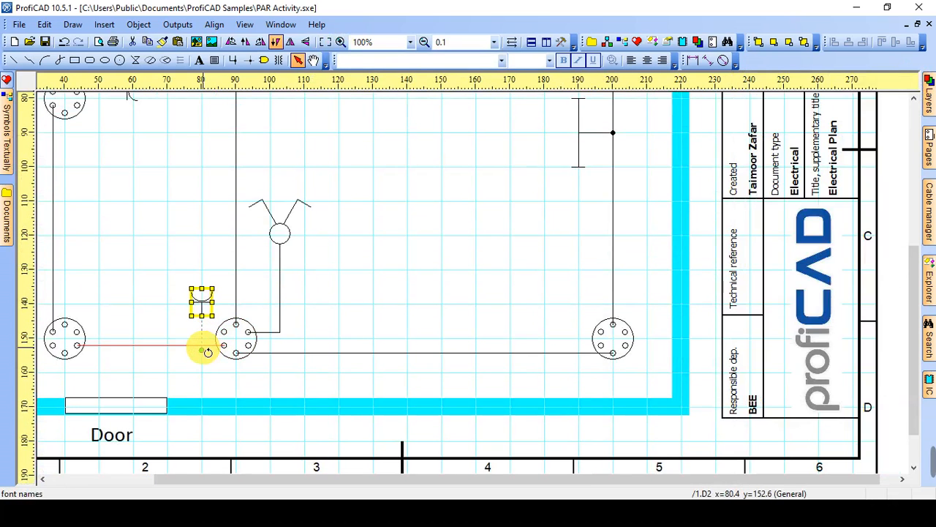
{"action": "left_click_drag", "start_coordinate": [207, 352], "coordinate": [202, 303]}
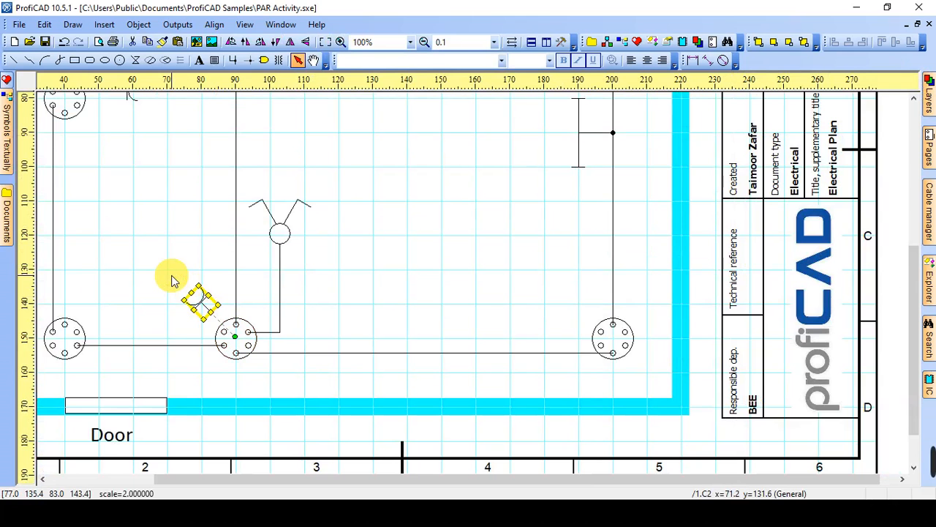
Shift the rotated power socket slightly to the left so its lead lines up with the lower middle box's upper-left terminal.
{"action": "key", "text": "Down"}
{"action": "key", "text": "Down"}
{"action": "key", "text": "Left"}
{"action": "key", "text": "Left"}
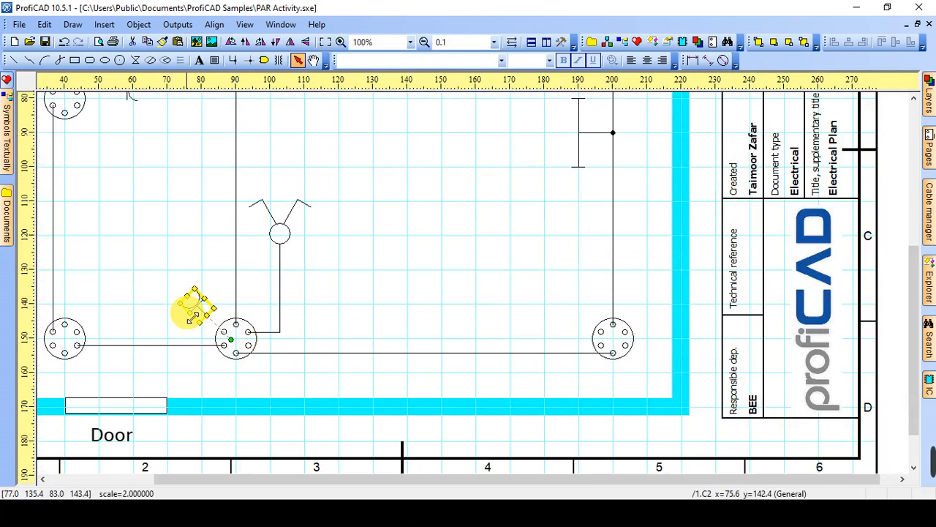
{"action": "left_click_drag", "start_coordinate": [198, 315], "coordinate": [192, 306]}
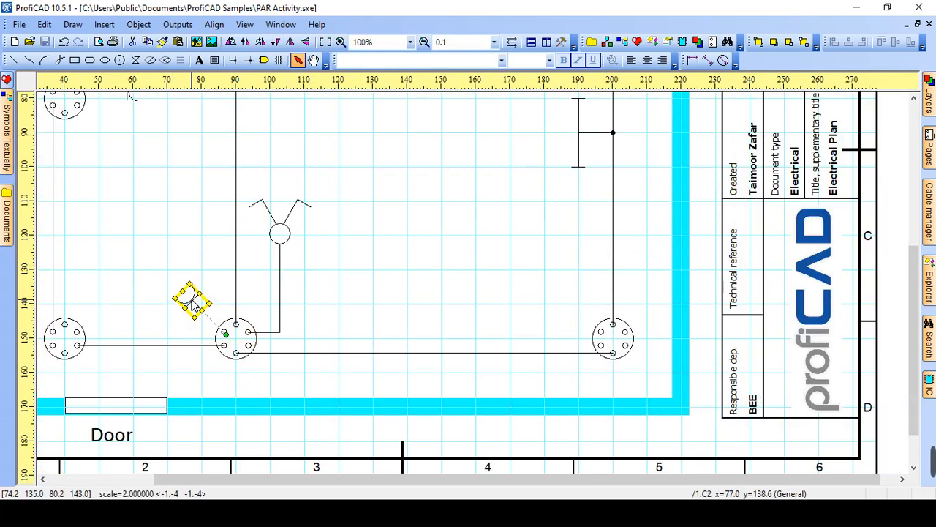
{"action": "left_click", "coordinate": [193, 306]}
{"action": "left_click", "coordinate": [393, 272]}
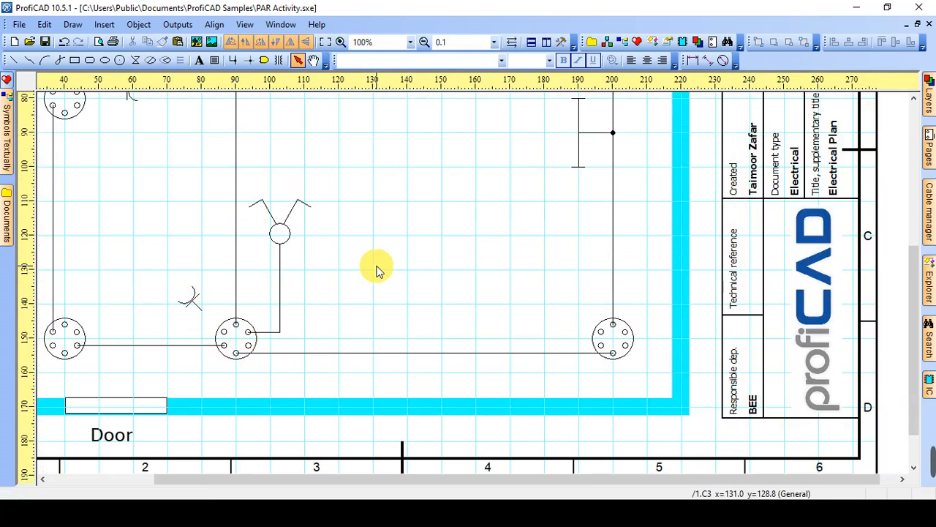
Wire the upper-left terminal of the lower middle connection box to the diagonal power socket's lead.
{"action": "key", "text": "w"}
{"action": "left_click", "coordinate": [224, 331]}
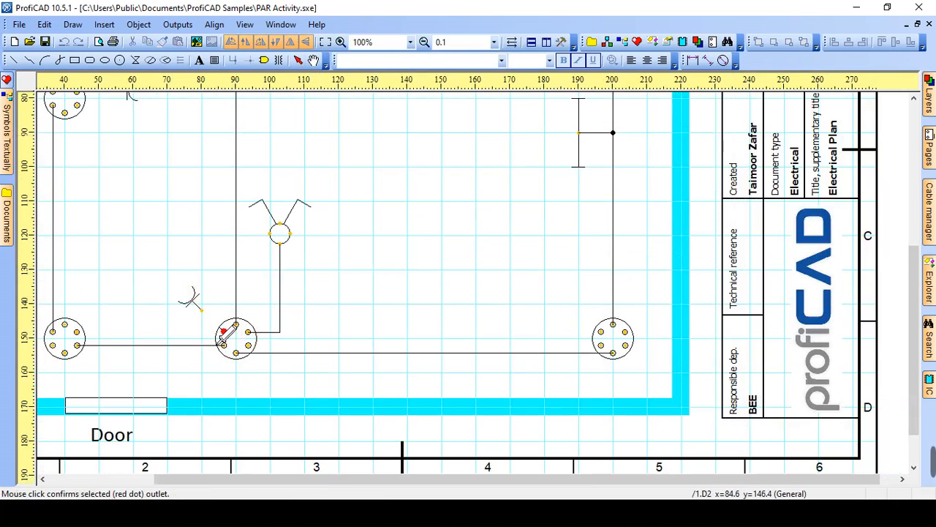
{"action": "left_click", "coordinate": [201, 309]}
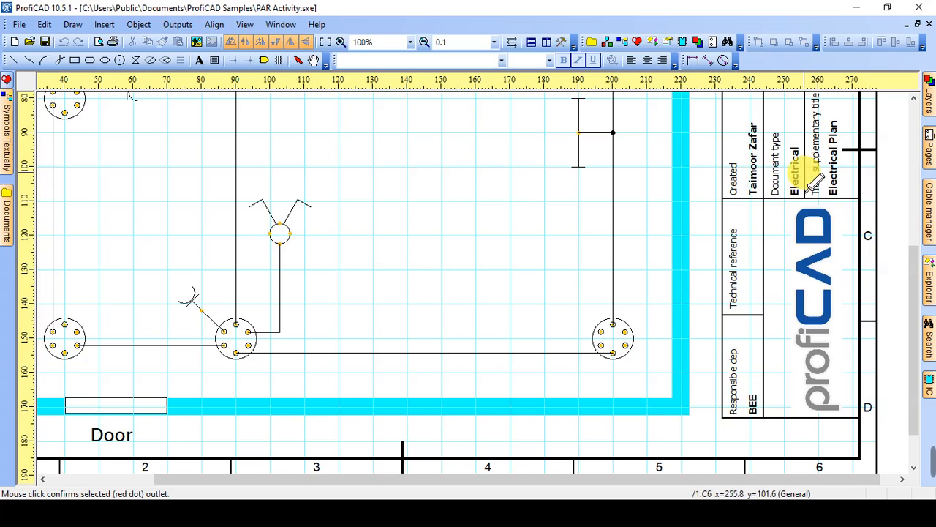
{"action": "right_click", "coordinate": [894, 276]}
Wire the left wall connection box's upper-right terminal to the sideways power socket and shift the socket to straighten the wire.
{"action": "left_click_drag", "start_coordinate": [920, 288], "coordinate": [902, 209]}
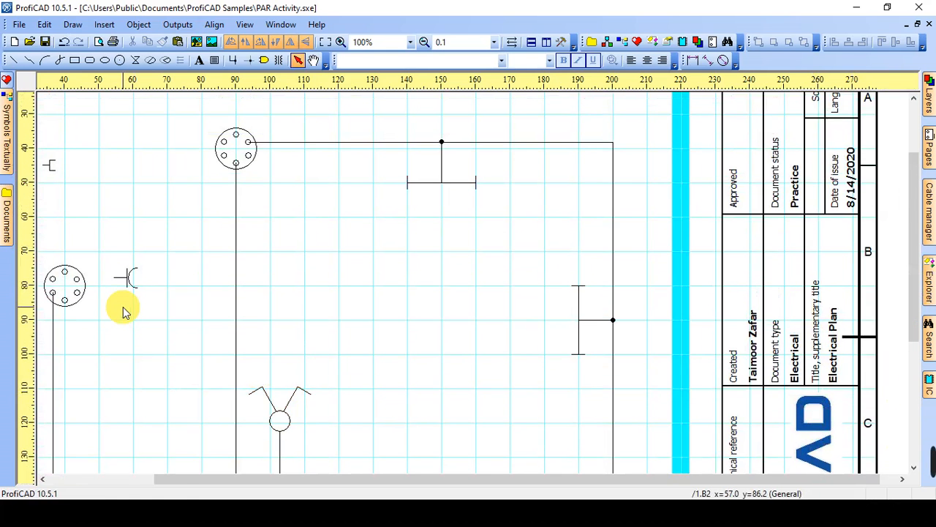
{"action": "right_click", "coordinate": [122, 307]}
{"action": "left_click", "coordinate": [79, 277]}
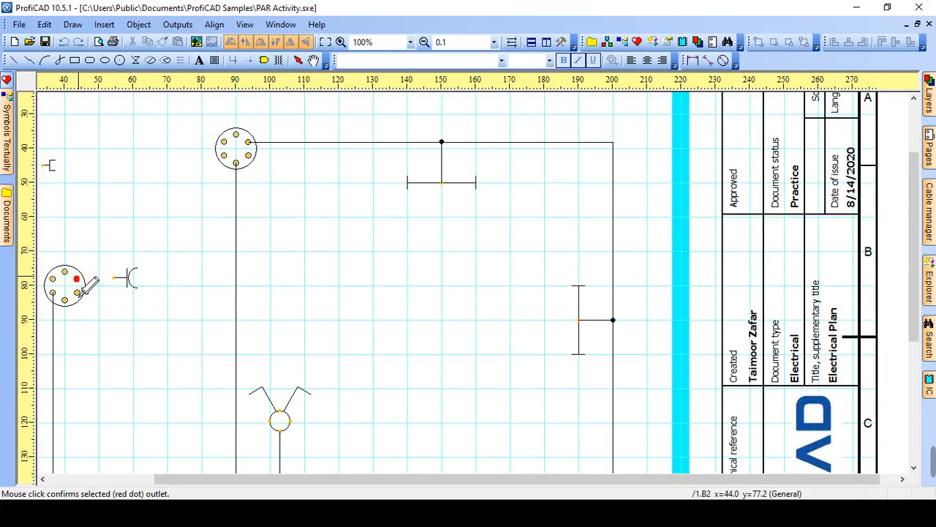
{"action": "left_click", "coordinate": [114, 278]}
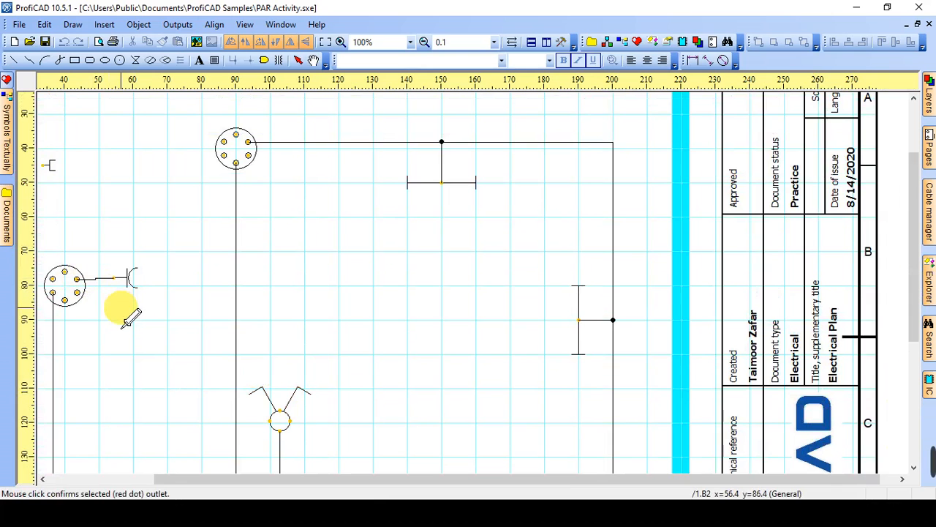
{"action": "right_click", "coordinate": [121, 307]}
{"action": "left_click", "coordinate": [131, 286]}
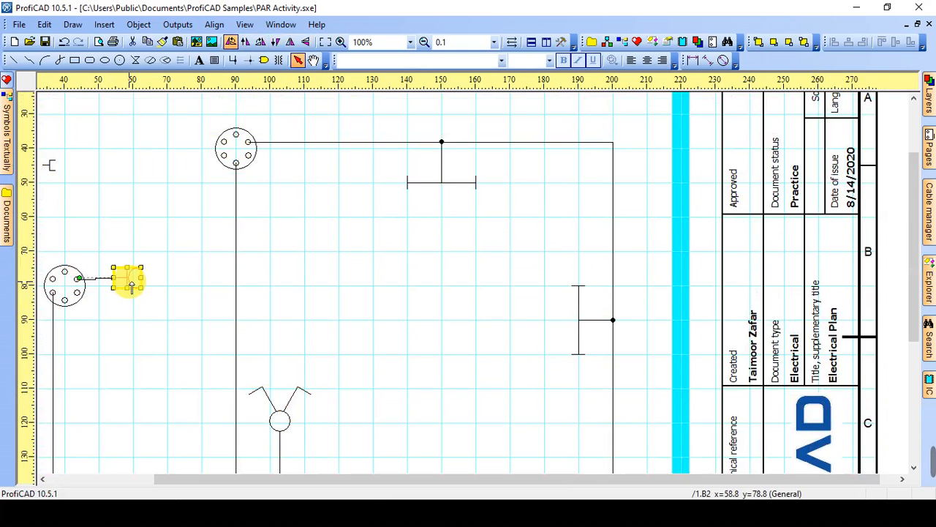
{"action": "left_click", "coordinate": [142, 325]}
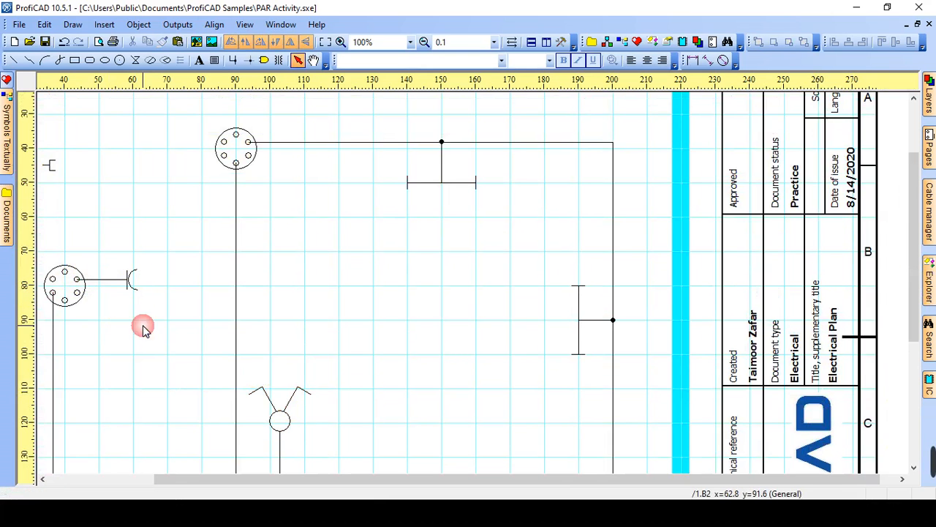
Set the X and Y scale of the telecommunications socket outlet above the left wall connection box to 2.
{"action": "double_click", "coordinate": [49, 164]}
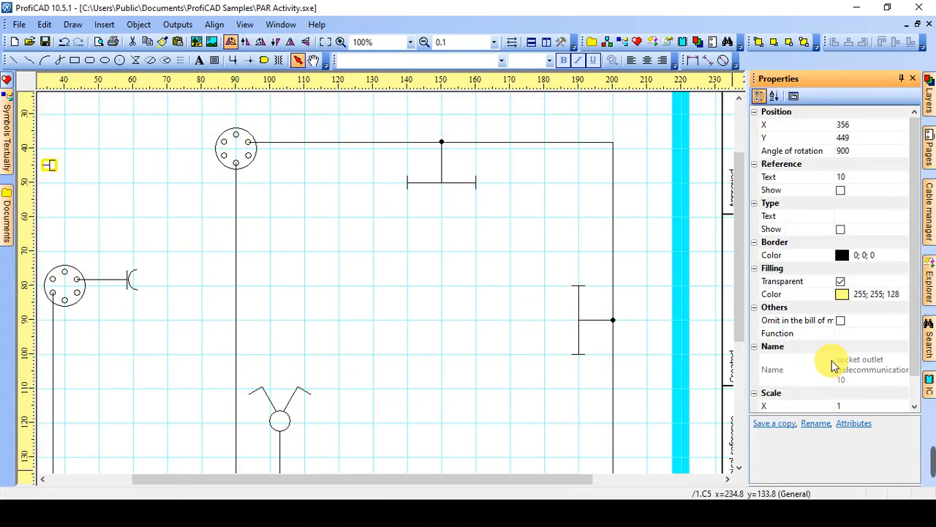
{"action": "scroll", "coordinate": [901, 407], "scroll_direction": "down", "scroll_amount": 1}
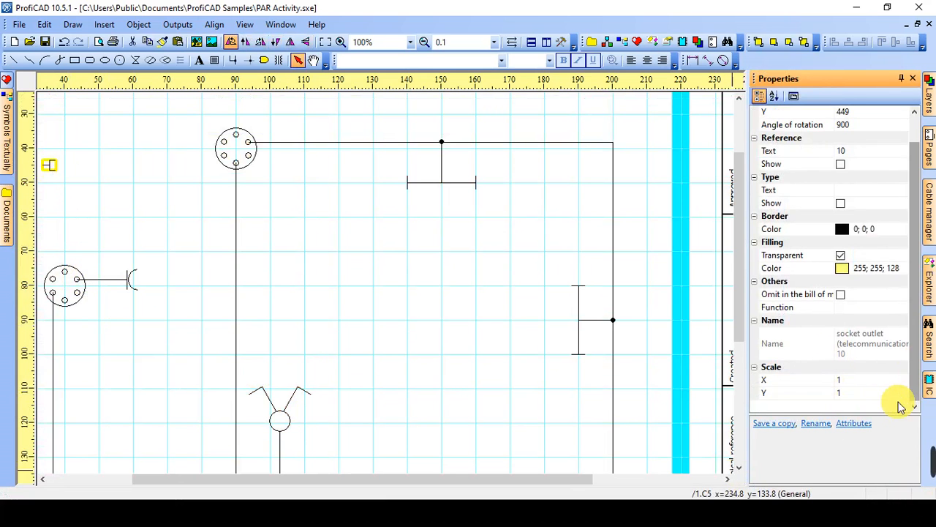
{"action": "left_click", "coordinate": [858, 382]}
{"action": "type", "text": "2"}
{"action": "left_click", "coordinate": [854, 393]}
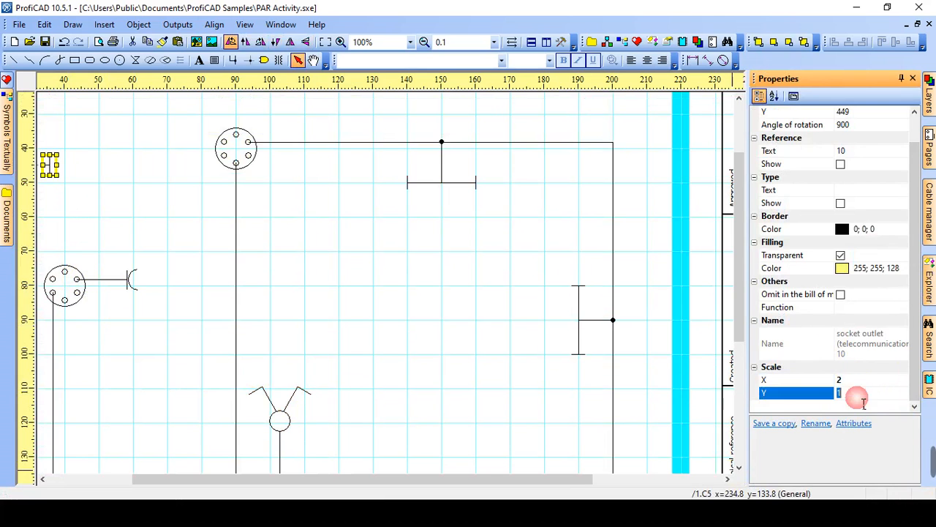
{"action": "left_click", "coordinate": [382, 320]}
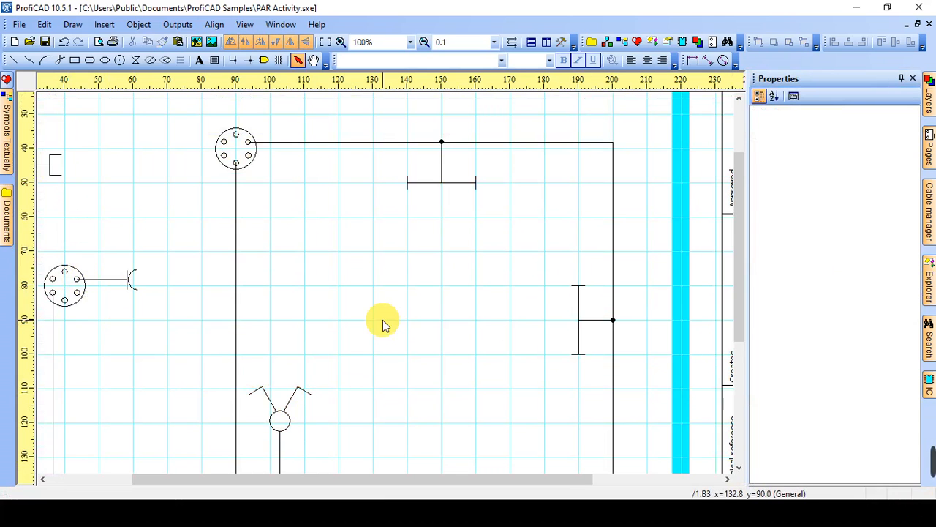
Nudge the power socket beside the left wall connection box vertically to level its connecting wire.
{"action": "left_click", "coordinate": [324, 44]}
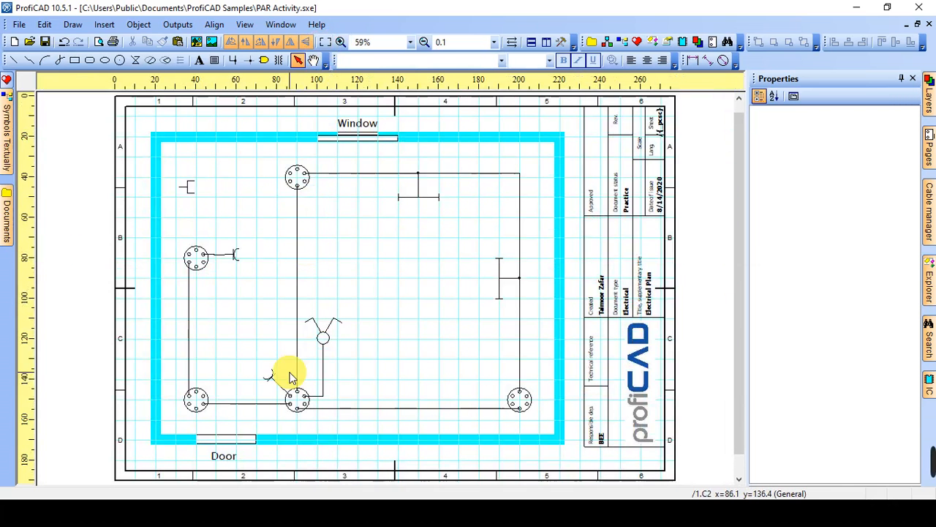
{"action": "left_click", "coordinate": [239, 259]}
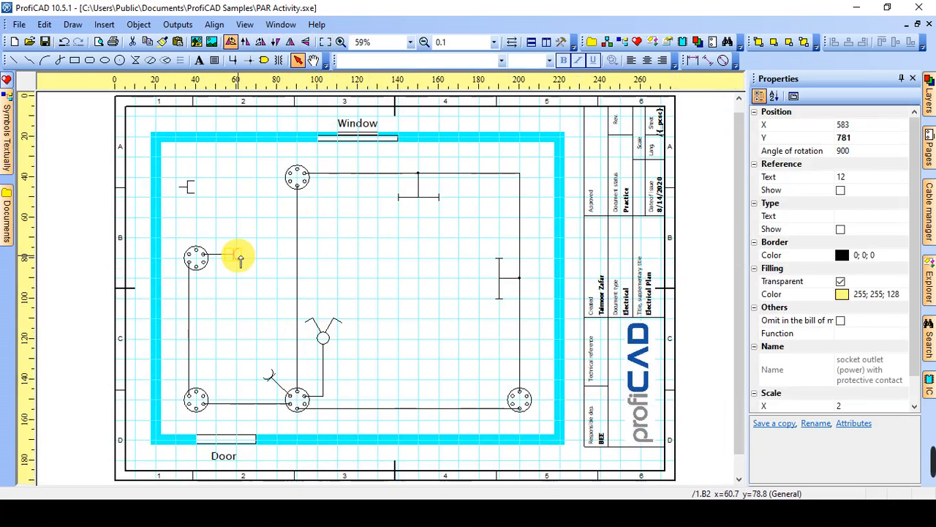
{"action": "left_click", "coordinate": [240, 265]}
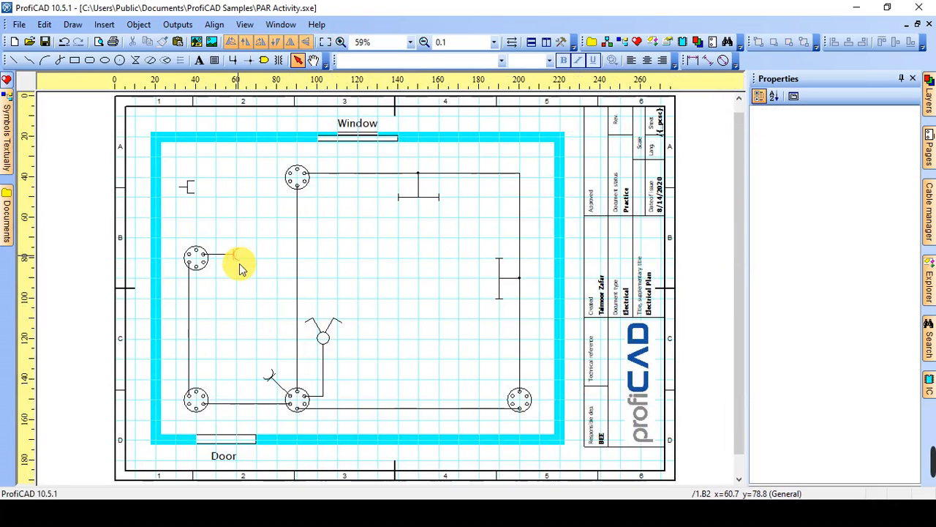
Check the telephone outlet in the Nitro Pro reference layout and move the telecommunications socket left, closer to the wall.
{"action": "left_click", "coordinate": [190, 188]}
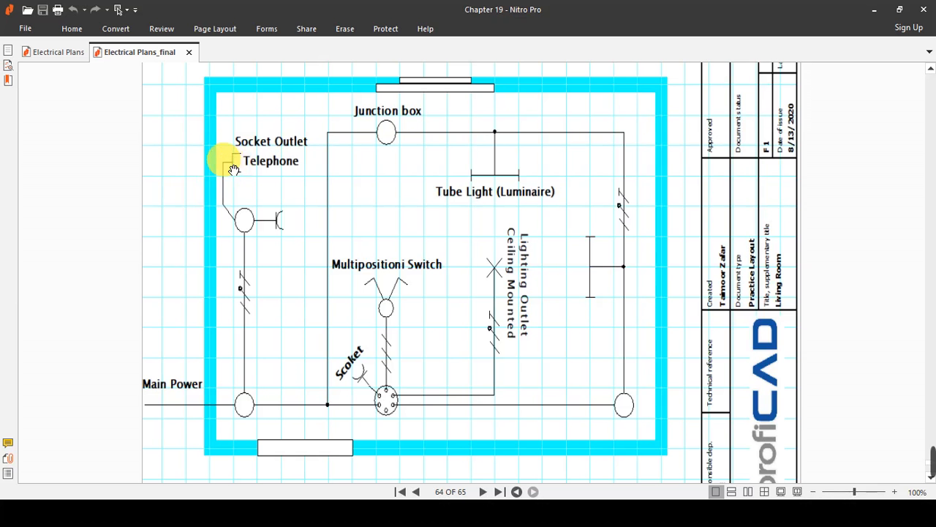
{"action": "key", "text": "alt+Tab"}
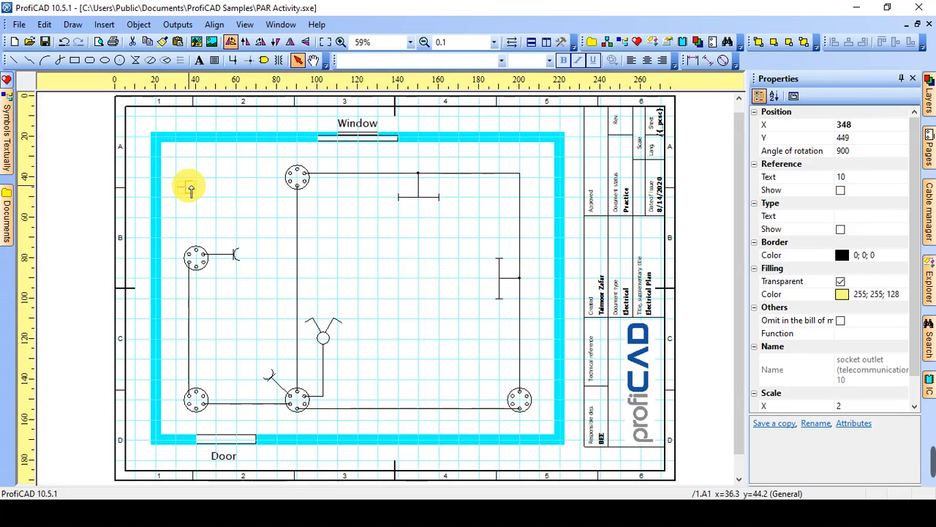
{"action": "left_click", "coordinate": [210, 195]}
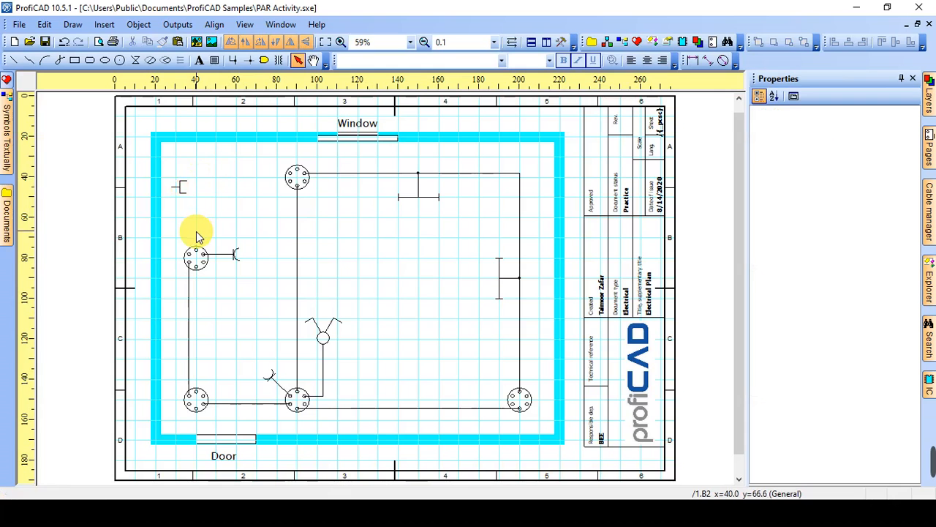
Wire the left wall connection box's upper-left terminal diagonally toward the wall and straight up to the telecommunications socket's lead.
{"action": "key", "text": "w"}
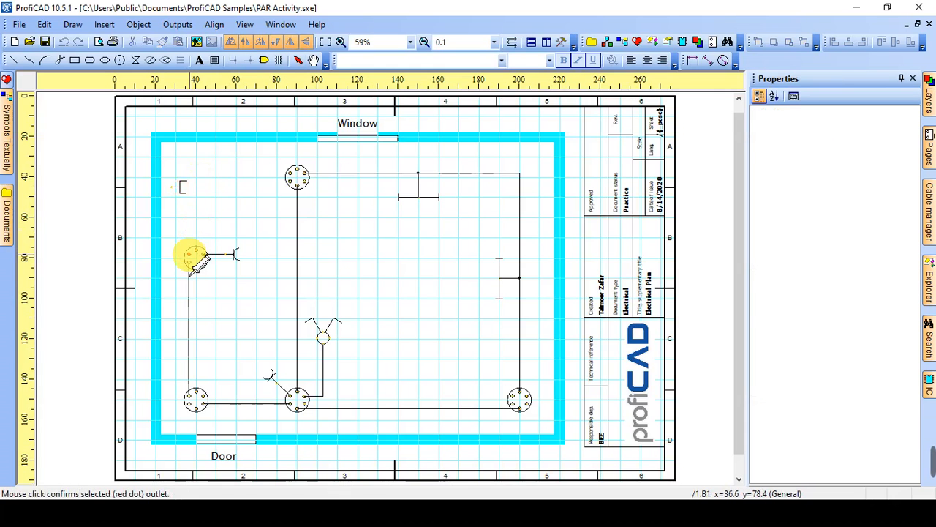
{"action": "left_click", "coordinate": [183, 244]}
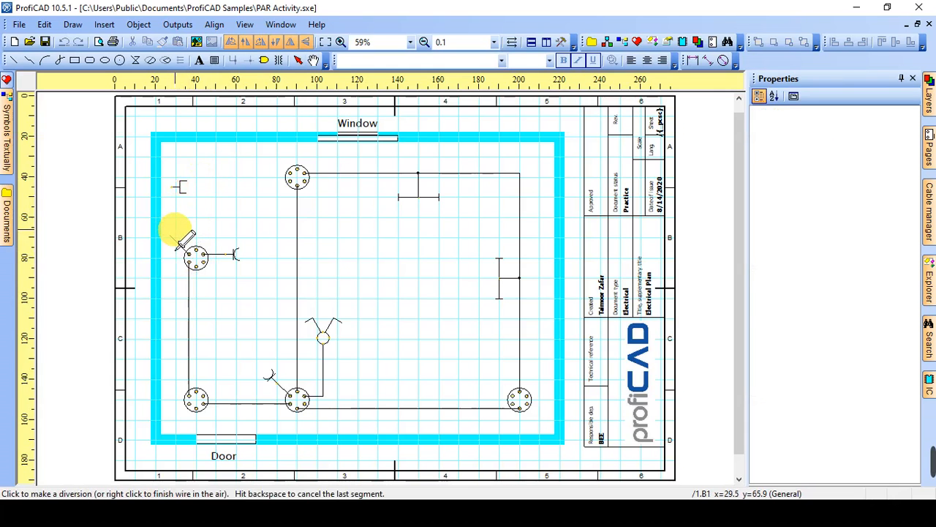
{"action": "left_click", "coordinate": [172, 206]}
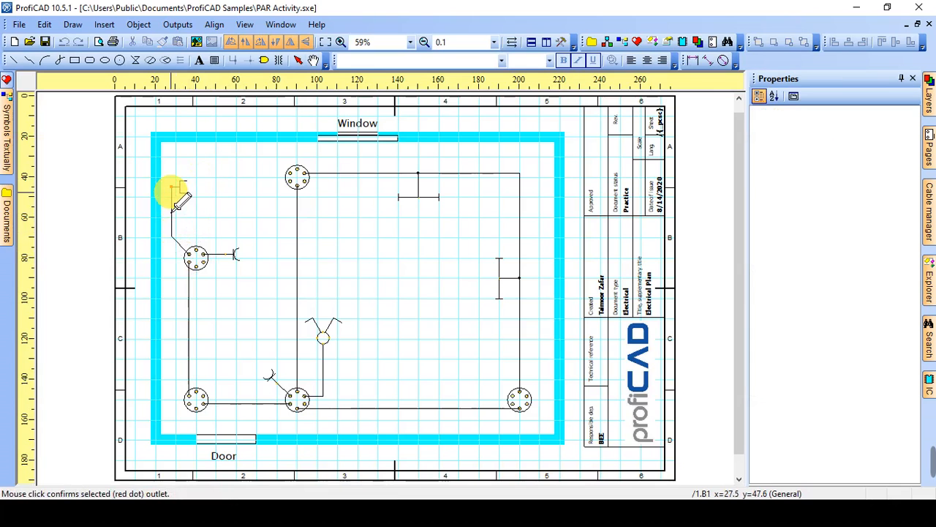
{"action": "left_click", "coordinate": [171, 187]}
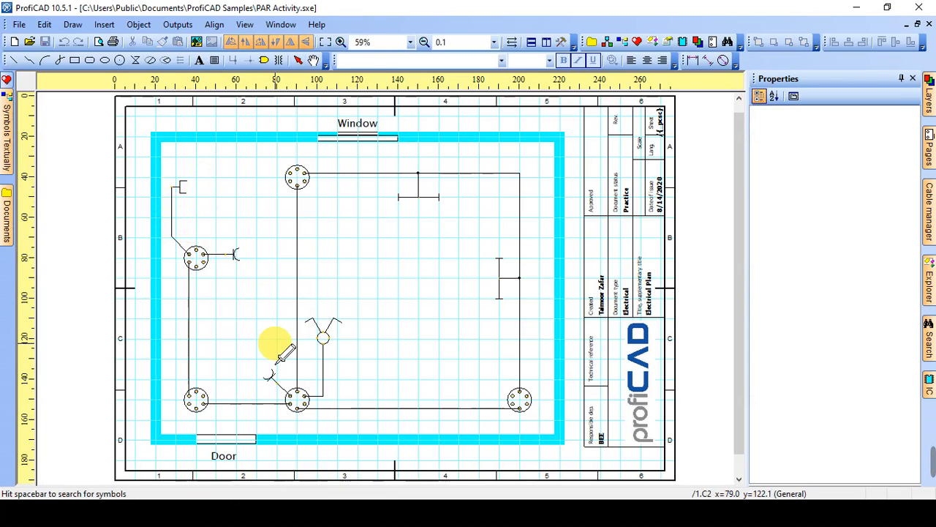
{"action": "key", "text": "Escape"}
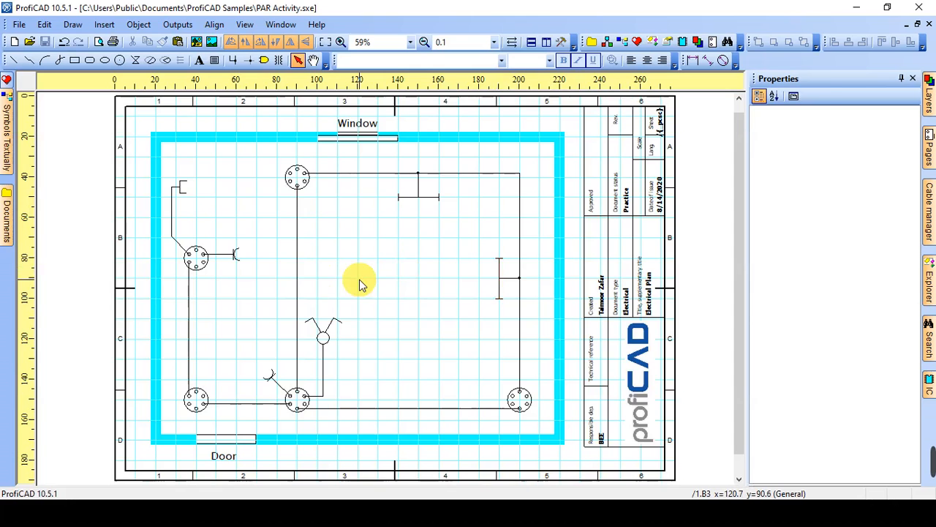
Find the lighting outlet symbol by searching for "light" and place one near the room's centre, at about x=130, y=90.
{"action": "key", "text": "space"}
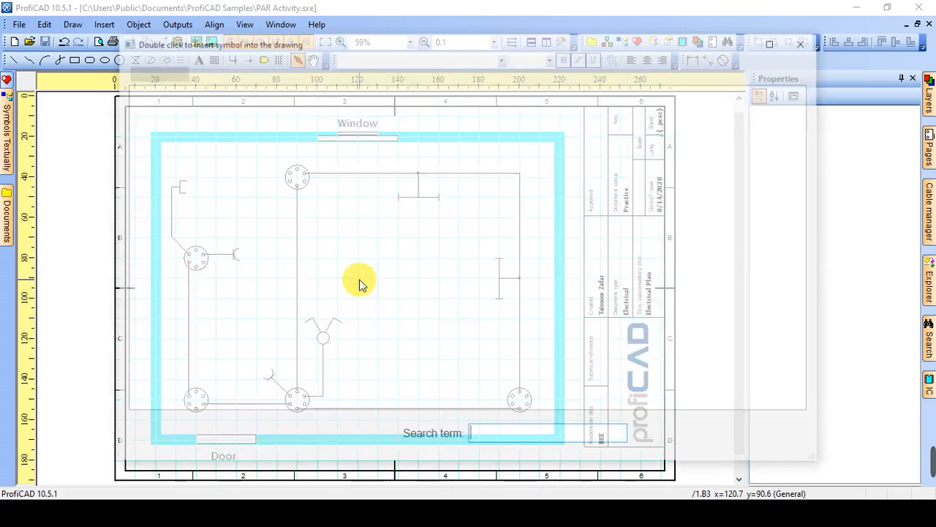
{"action": "type", "text": "lum"}
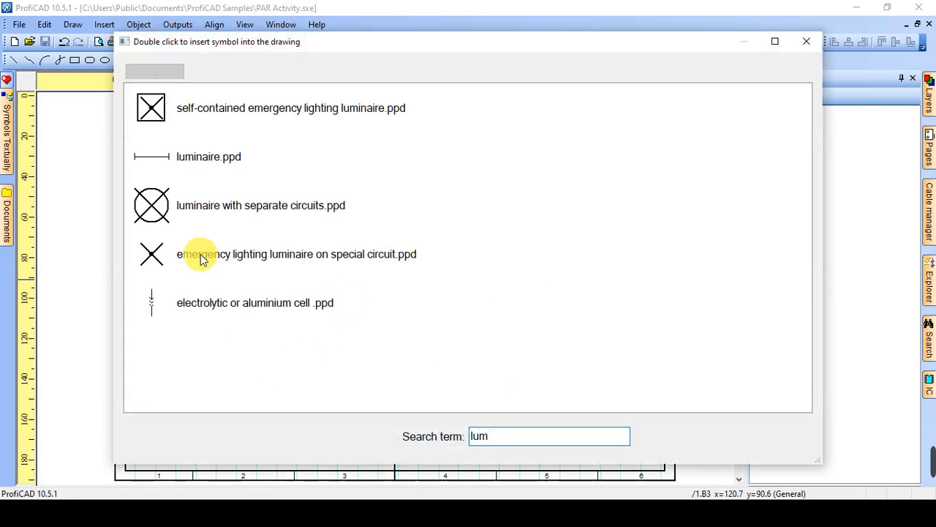
{"action": "left_click_drag", "start_coordinate": [515, 445], "coordinate": [455, 439]}
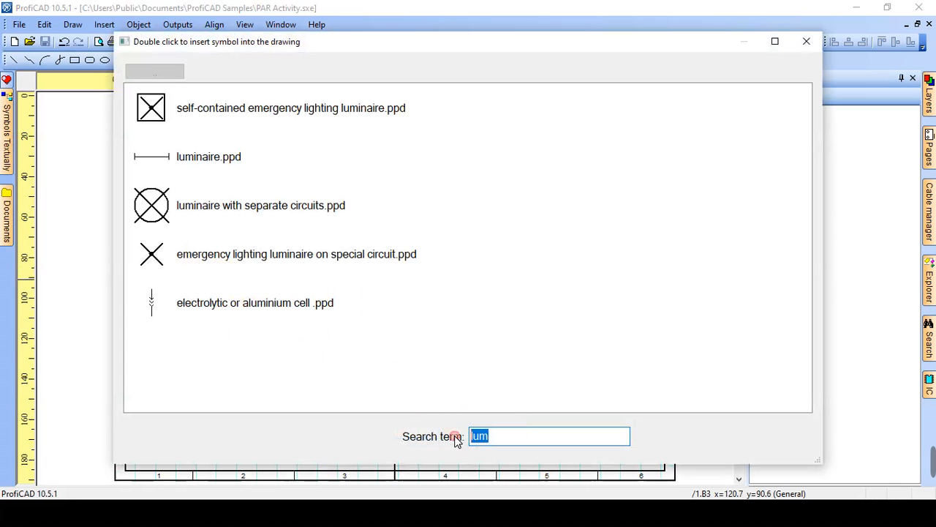
{"action": "type", "text": "light"}
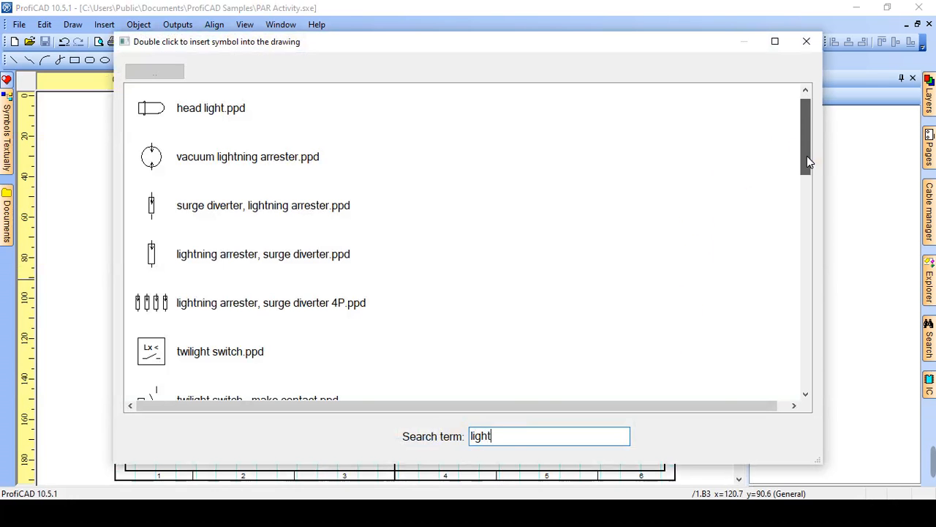
{"action": "left_click_drag", "start_coordinate": [807, 156], "coordinate": [817, 268]}
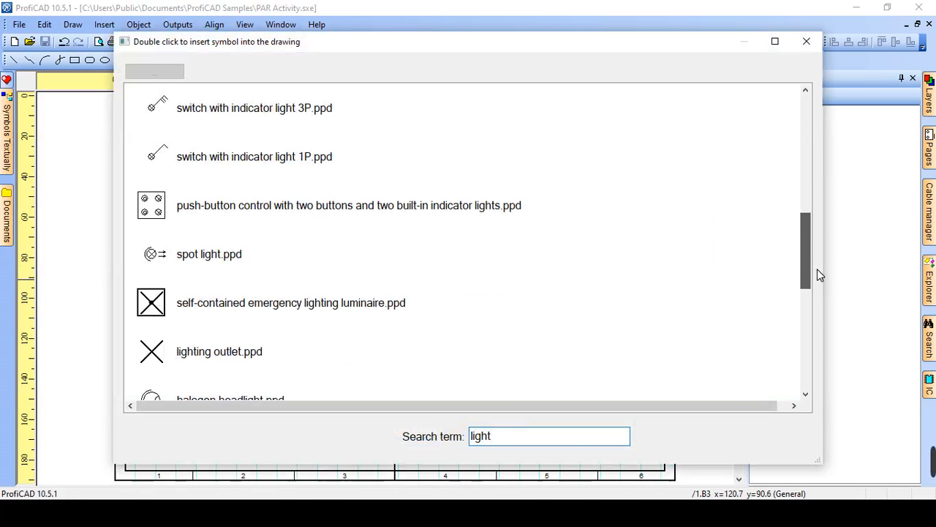
{"action": "double_click", "coordinate": [228, 352]}
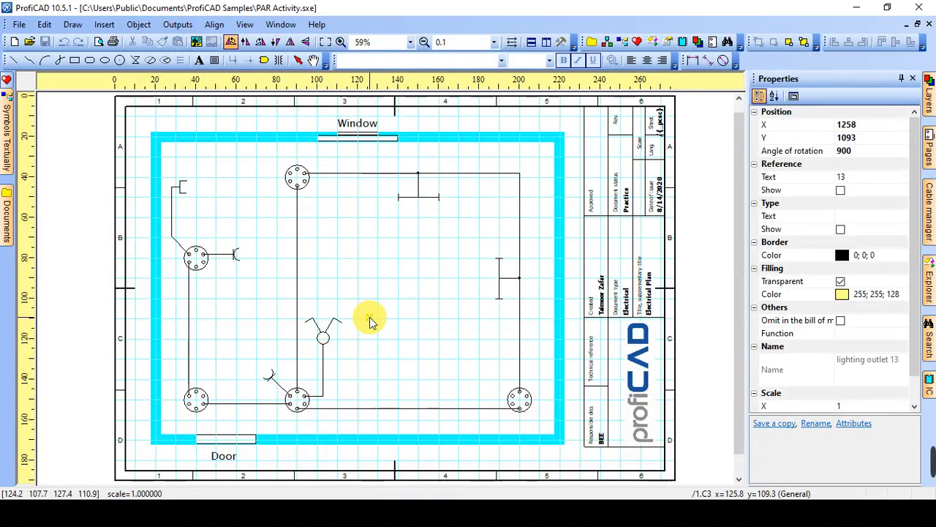
{"action": "left_click", "coordinate": [378, 279]}
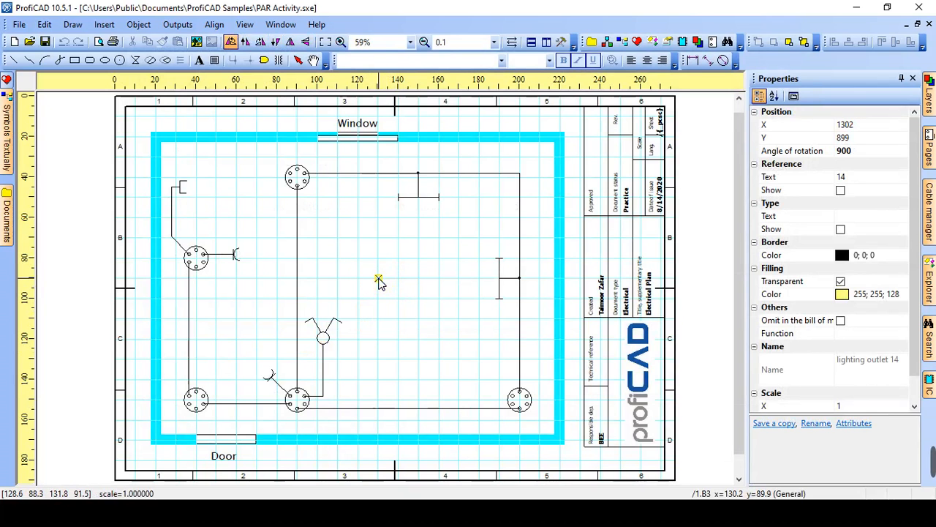
{"action": "key", "text": "Escape"}
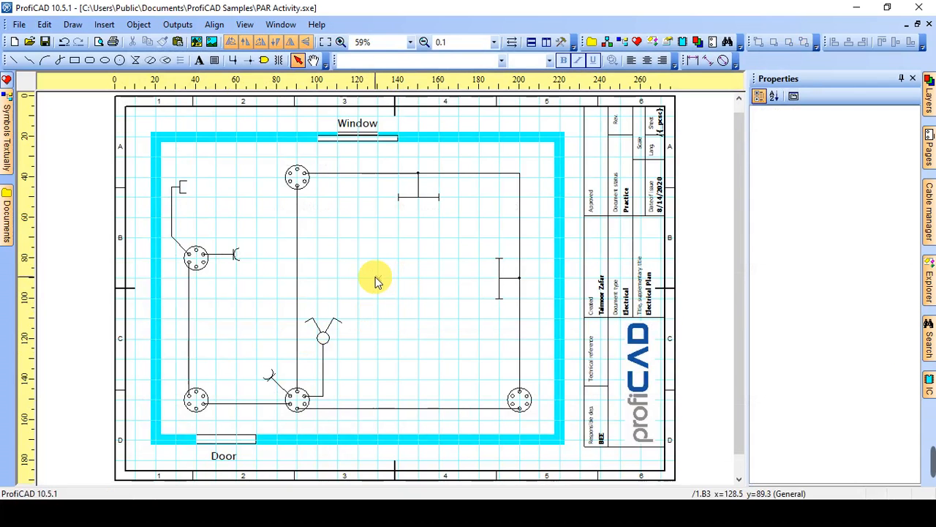
Set the X and Y scale of the lighting outlet to 2 and close its properties.
{"action": "left_click", "coordinate": [380, 282]}
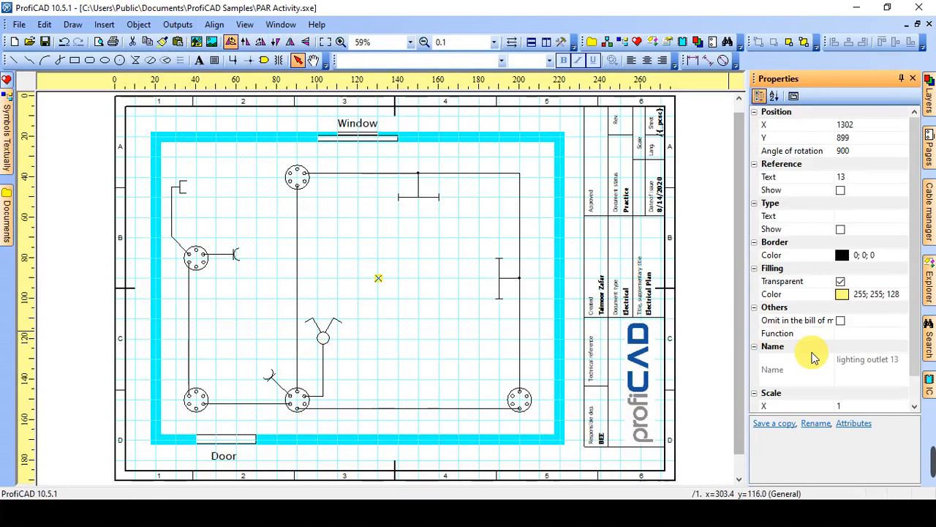
{"action": "scroll", "coordinate": [913, 394], "scroll_direction": "down", "scroll_amount": 1}
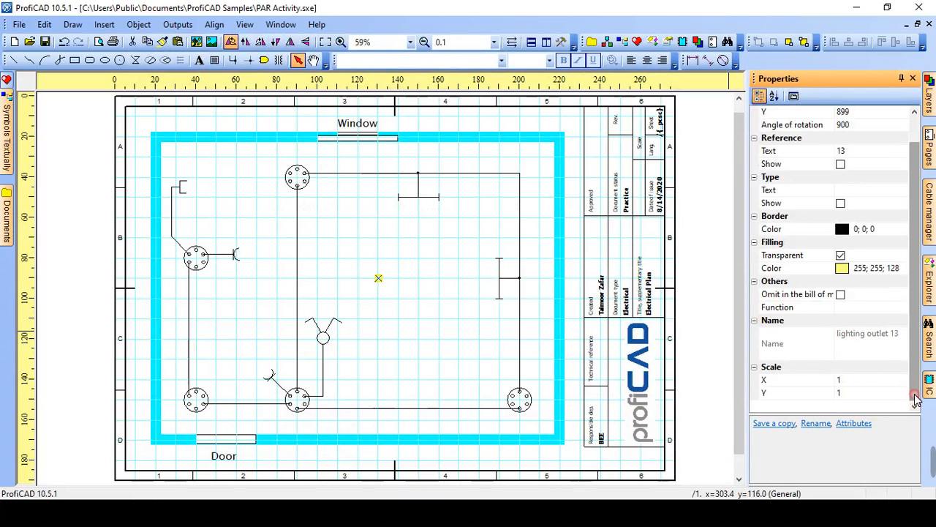
{"action": "left_click", "coordinate": [861, 381]}
{"action": "type", "text": "2"}
{"action": "key", "text": "Tab"}
{"action": "type", "text": "2"}
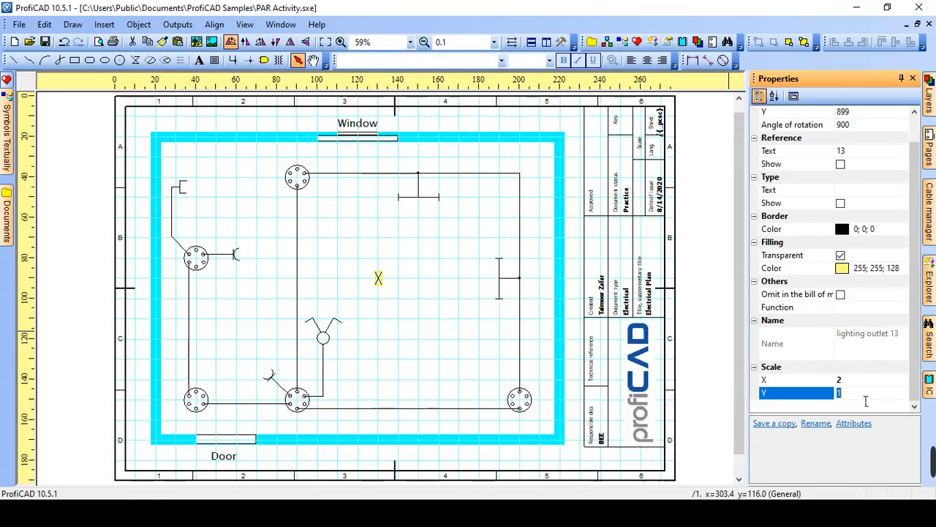
{"action": "left_click", "coordinate": [434, 370]}
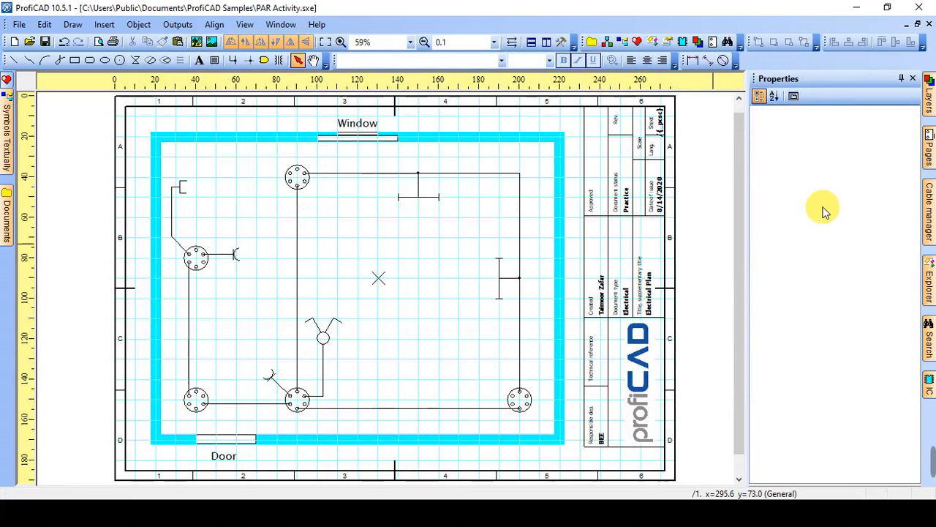
{"action": "left_click", "coordinate": [913, 79]}
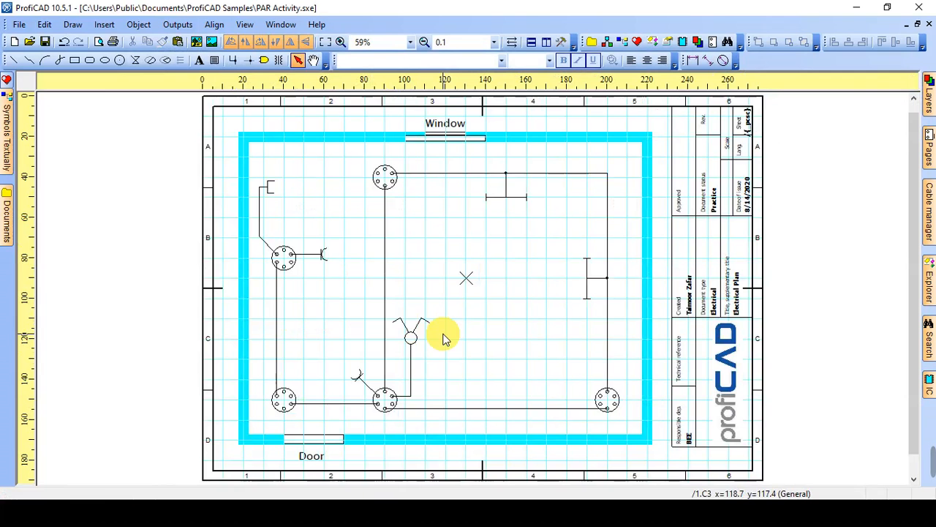
Wire the lower-right terminal of the connection box below the multiposition switch horizontally right and straight up to the lighting outlet's centre.
{"action": "key", "text": "w"}
{"action": "left_click", "coordinate": [386, 401]}
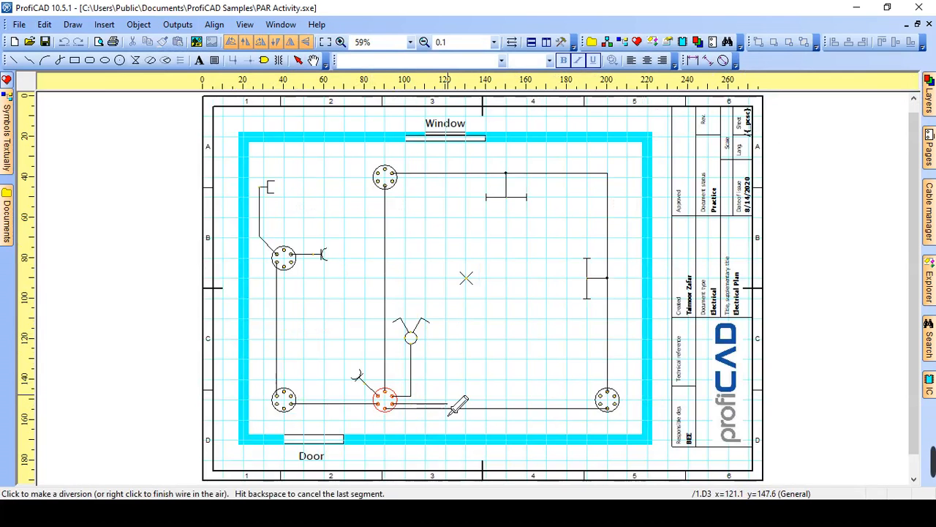
{"action": "left_click_drag", "start_coordinate": [449, 414], "coordinate": [470, 412]}
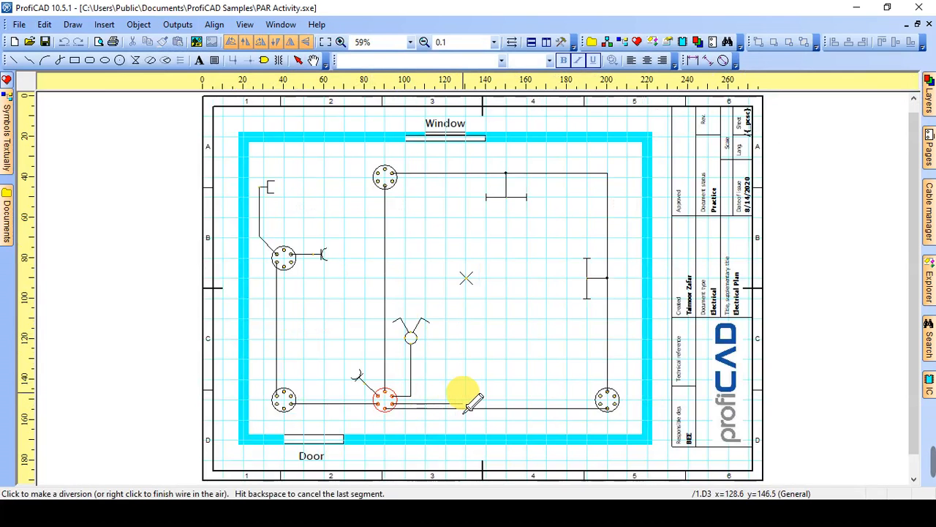
{"action": "left_click", "coordinate": [466, 403]}
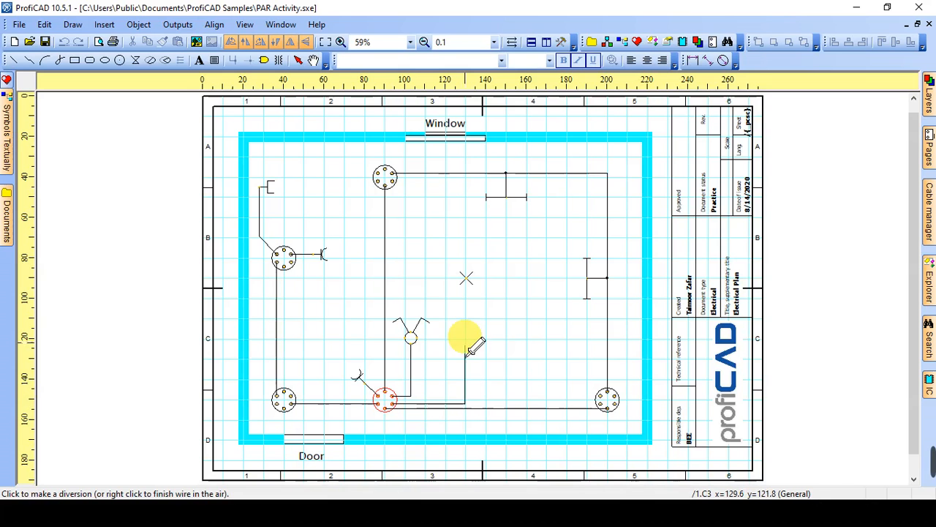
{"action": "left_click", "coordinate": [466, 278]}
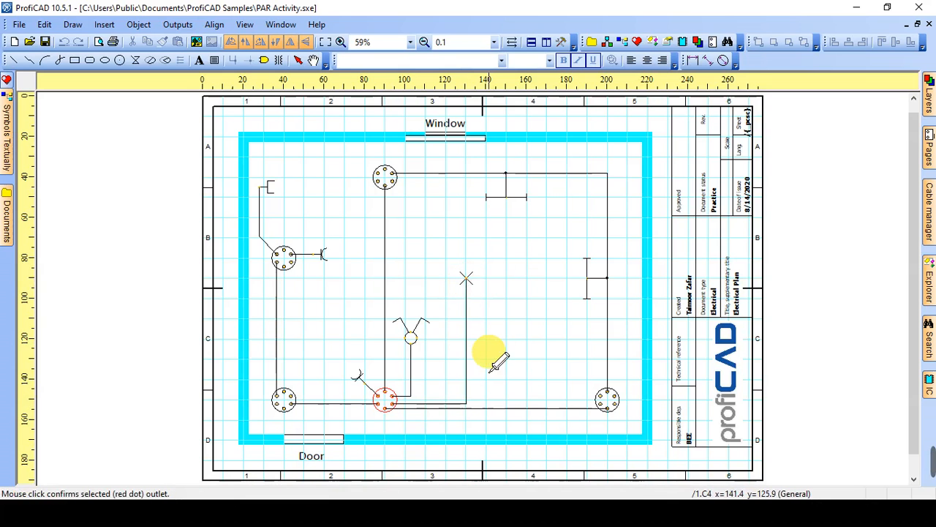
{"action": "key", "text": "Escape"}
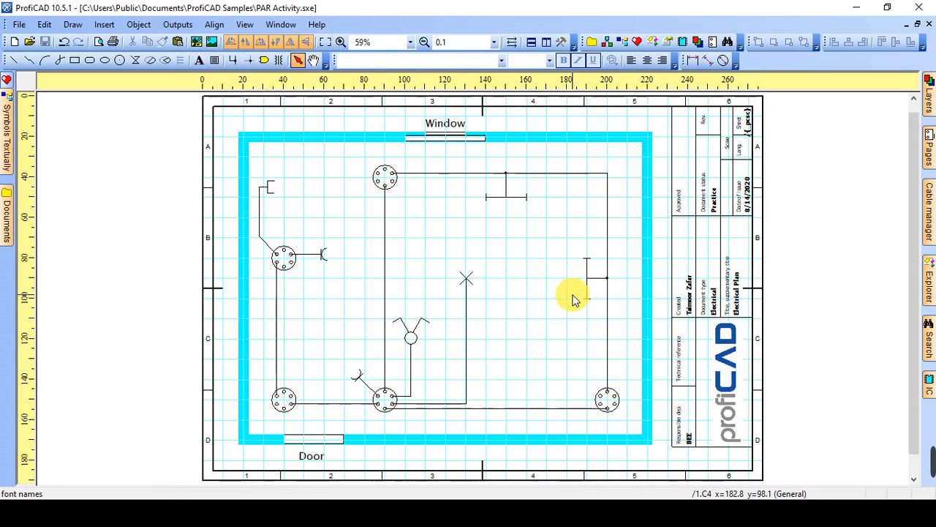
Check the conductor marks in the Nitro Pro reference layout and place a protective conductor symbol on the right vertical wire above the luminaire.
{"action": "key", "text": "alt+Tab"}
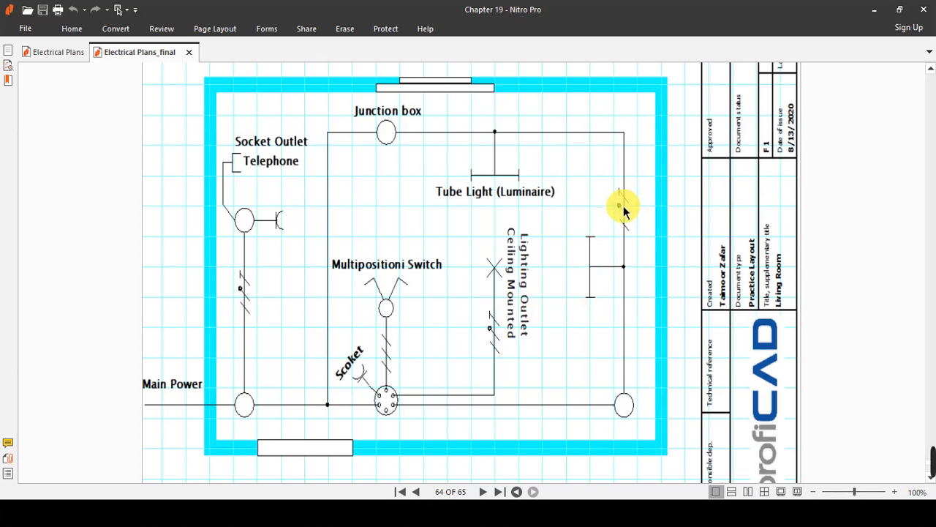
{"action": "key", "text": "alt+Tab"}
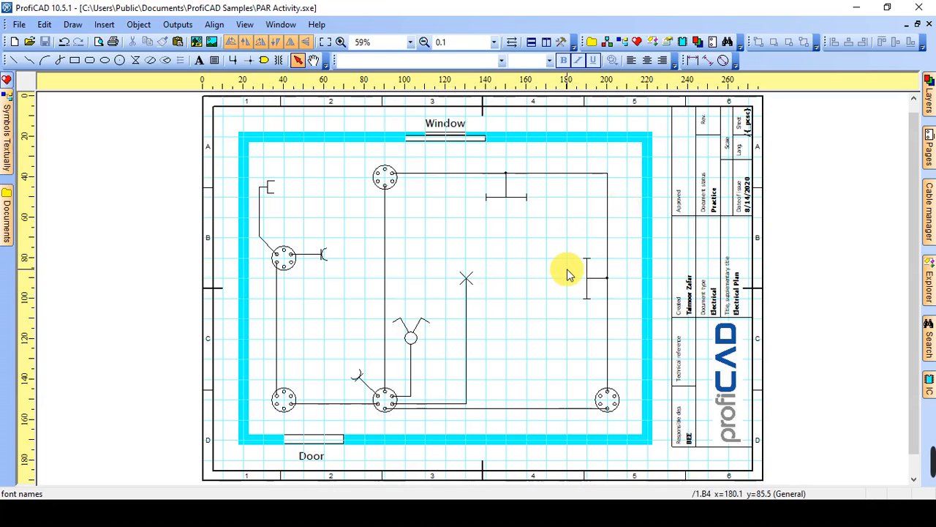
{"action": "double_click", "coordinate": [512, 270]}
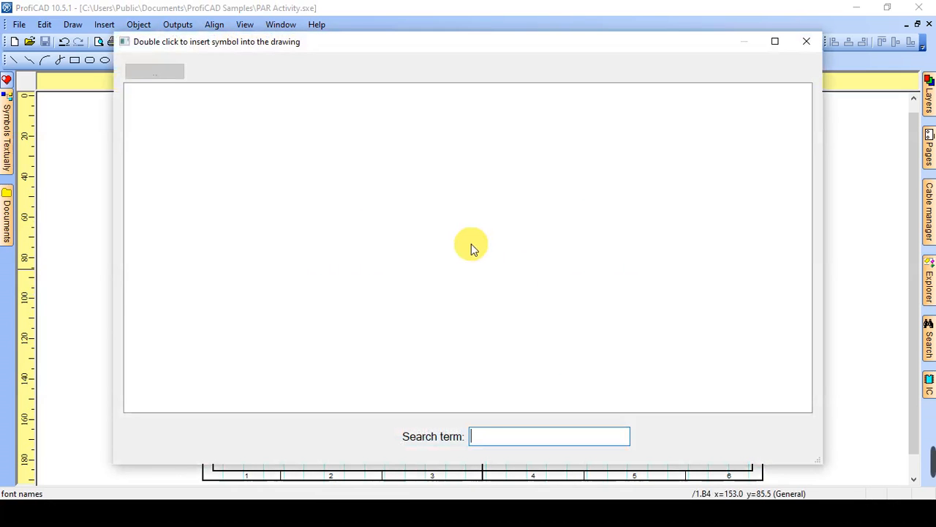
{"action": "type", "text": "protect"}
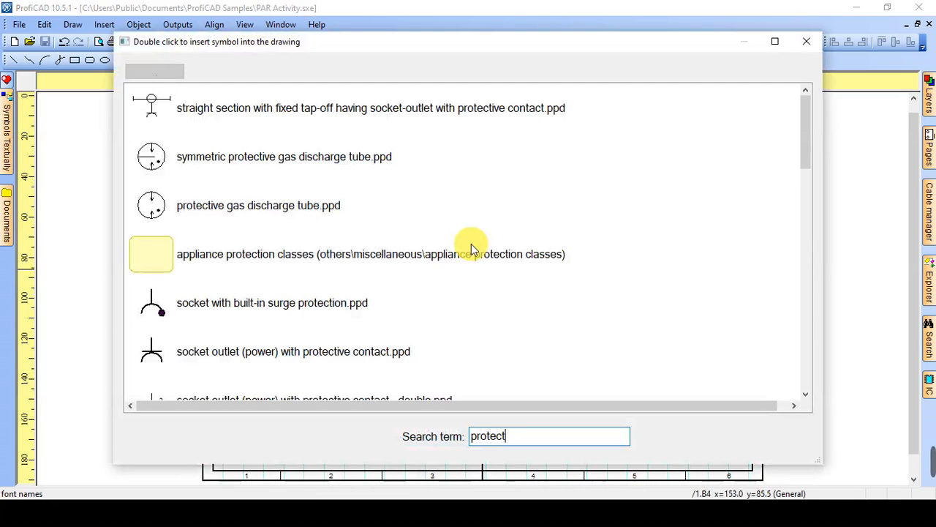
{"action": "type", "text": "ive"}
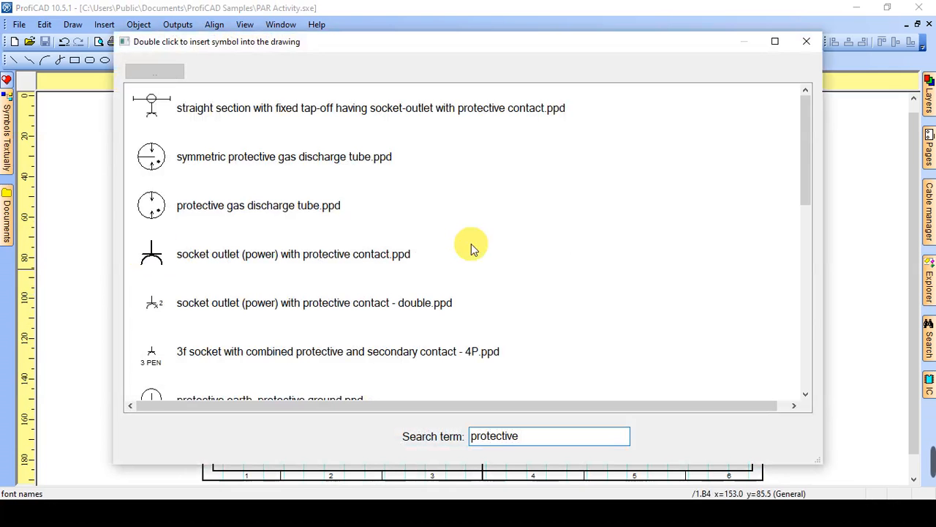
{"action": "left_click_drag", "start_coordinate": [807, 128], "coordinate": [829, 317]}
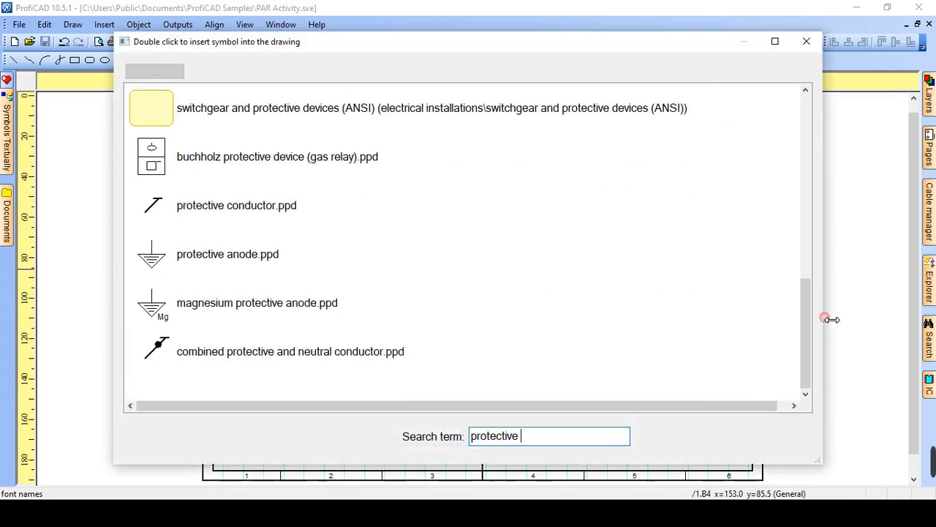
{"action": "double_click", "coordinate": [206, 210]}
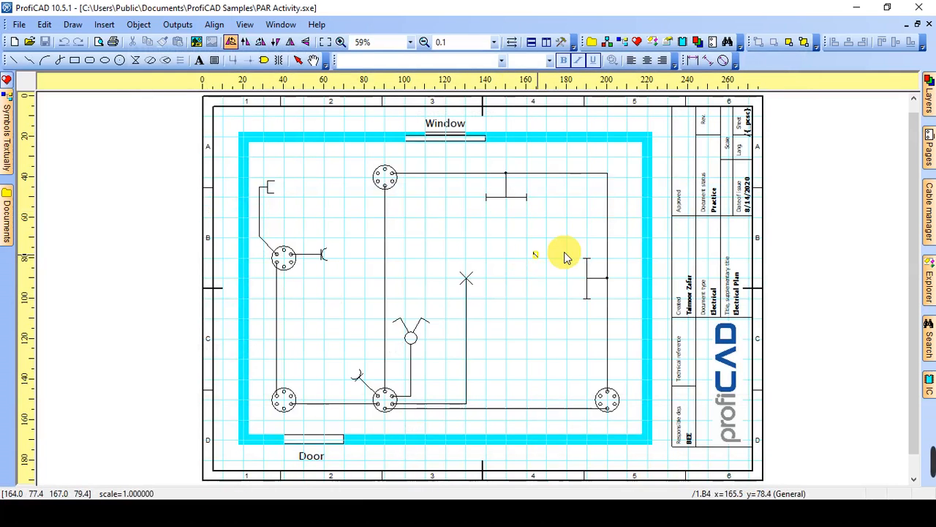
{"action": "left_click", "coordinate": [604, 218]}
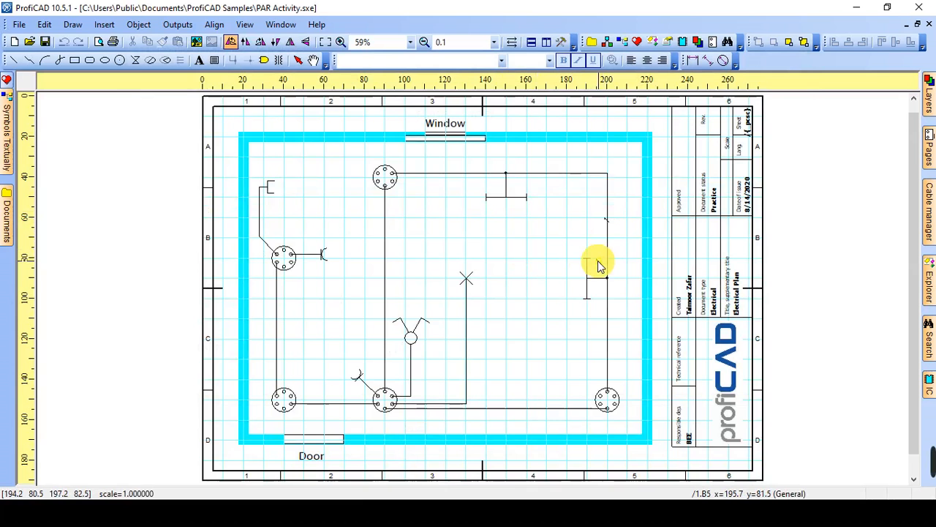
{"action": "key", "text": "Escape"}
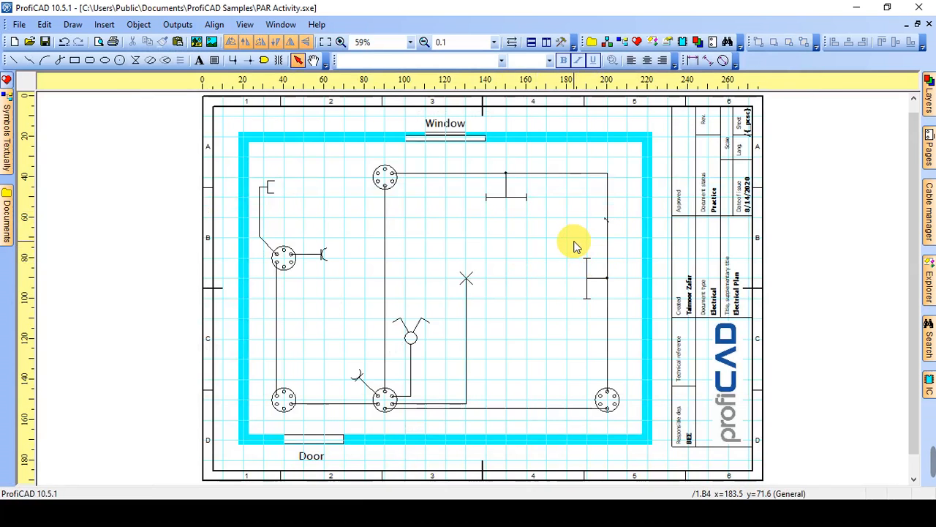
Place a neutral conductor symbol on the right vertical wire, just below the protective conductor mark.
{"action": "double_click", "coordinate": [575, 241]}
{"action": "type", "text": "neutra"}
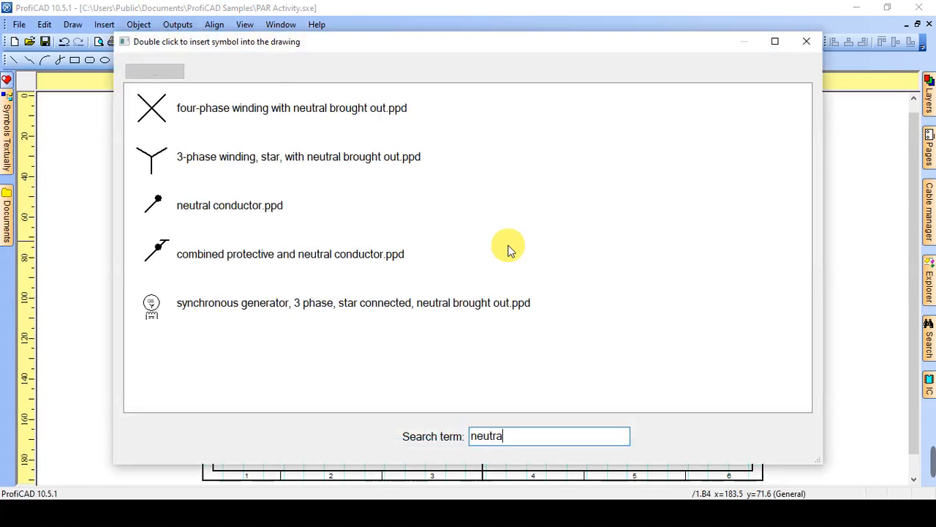
{"action": "left_click", "coordinate": [246, 206]}
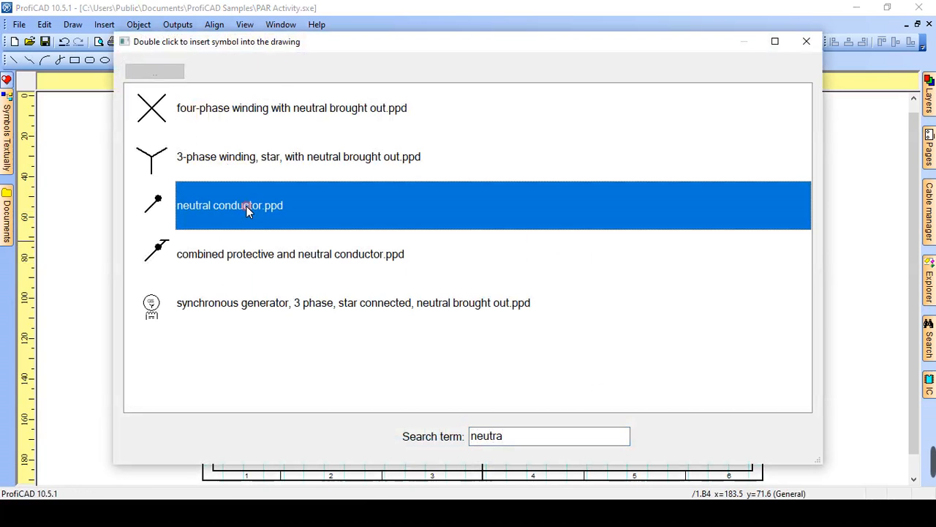
{"action": "double_click", "coordinate": [249, 207]}
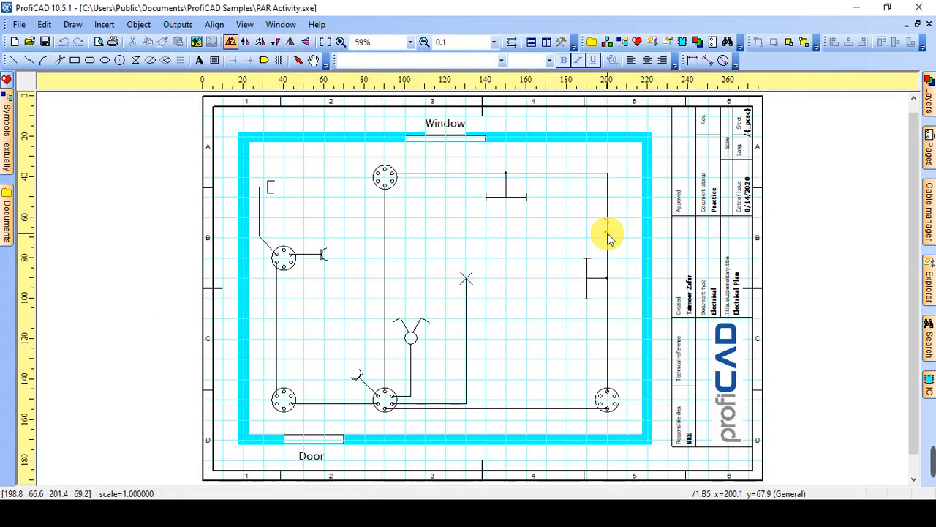
{"action": "left_click", "coordinate": [608, 232]}
{"action": "right_click", "coordinate": [596, 248]}
Insert a plain conductor symbol on the right vertical wire, between the neutral conductor mark and the luminaire branch.
{"action": "double_click", "coordinate": [596, 248]}
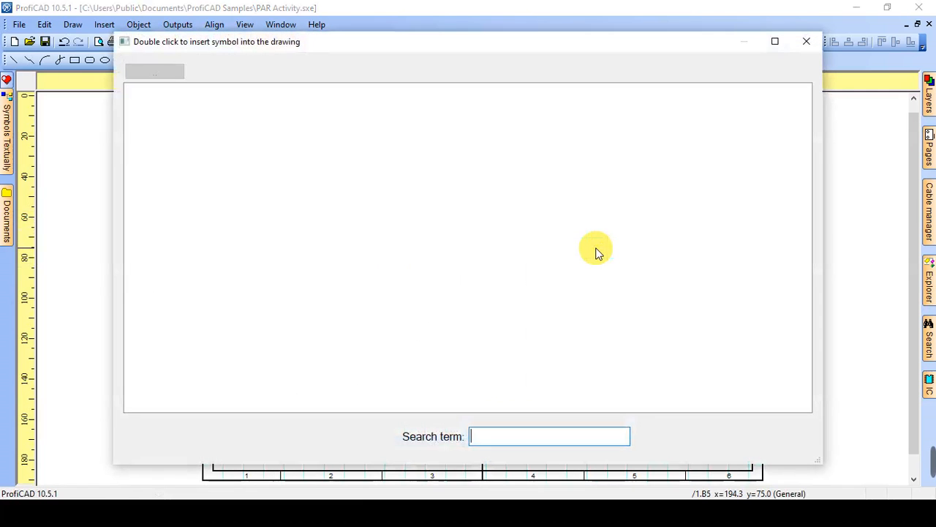
{"action": "type", "text": "cond"}
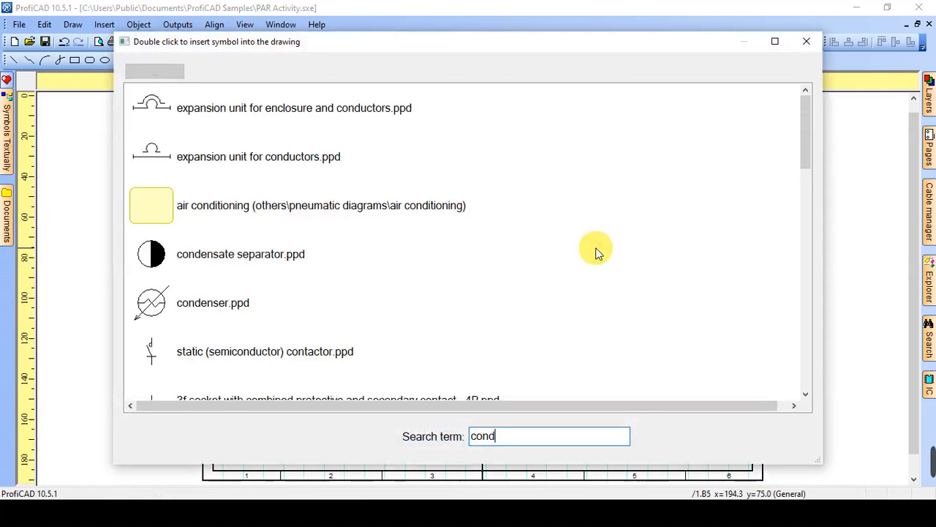
{"action": "type", "text": "uctor"}
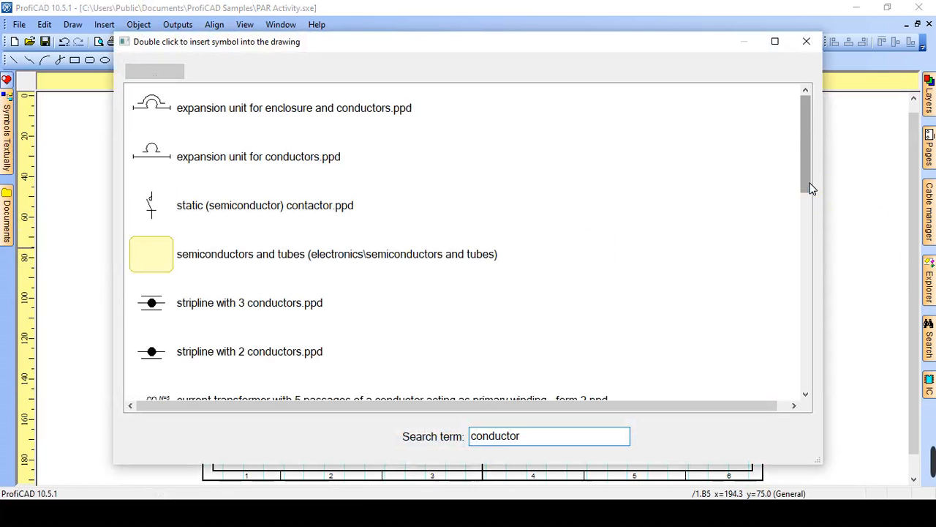
{"action": "left_click_drag", "start_coordinate": [810, 188], "coordinate": [819, 329]}
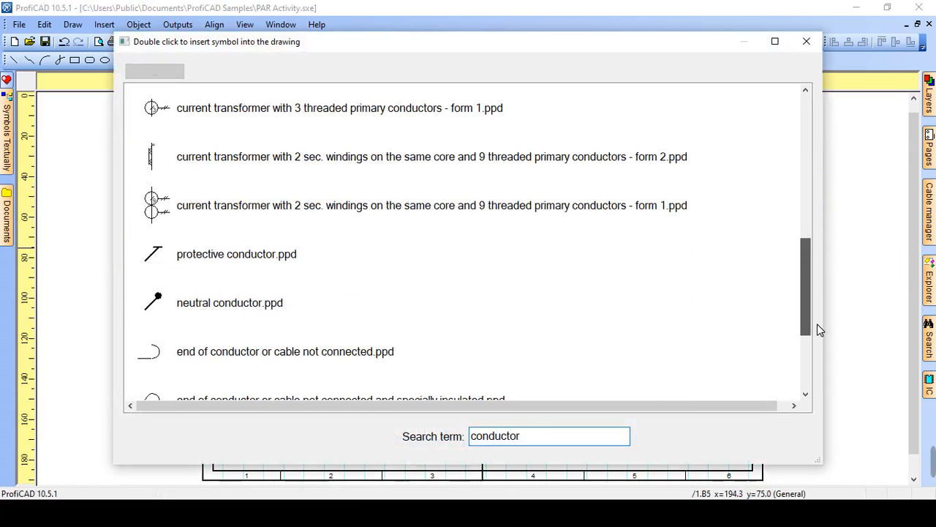
{"action": "left_click", "coordinate": [808, 395]}
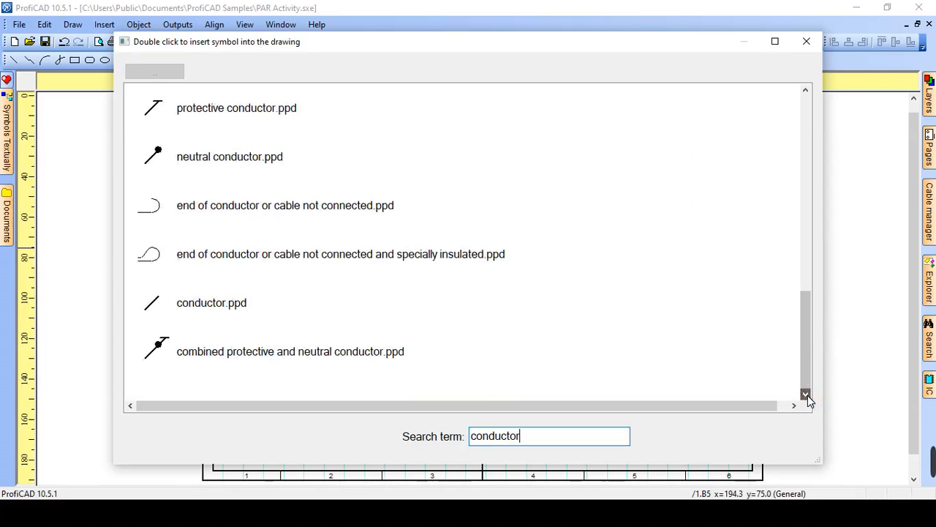
{"action": "double_click", "coordinate": [225, 310]}
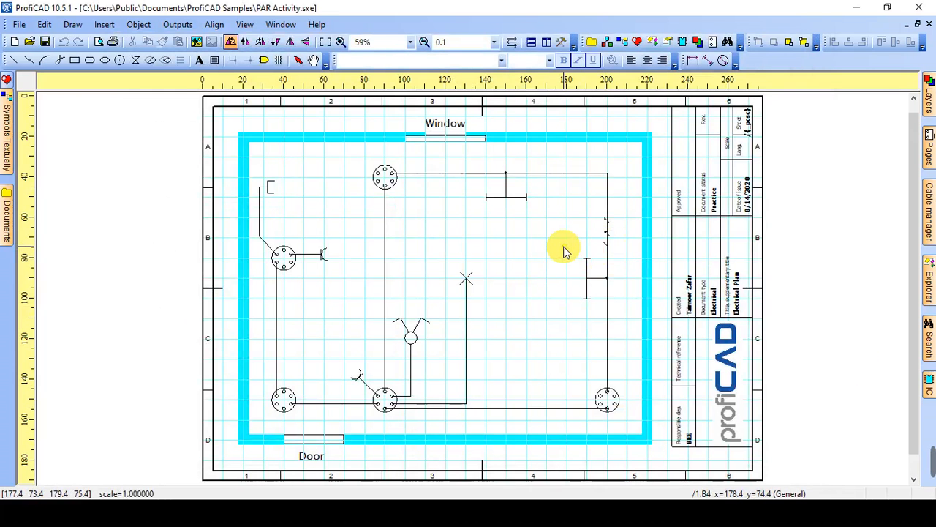
{"action": "key", "text": "Escape"}
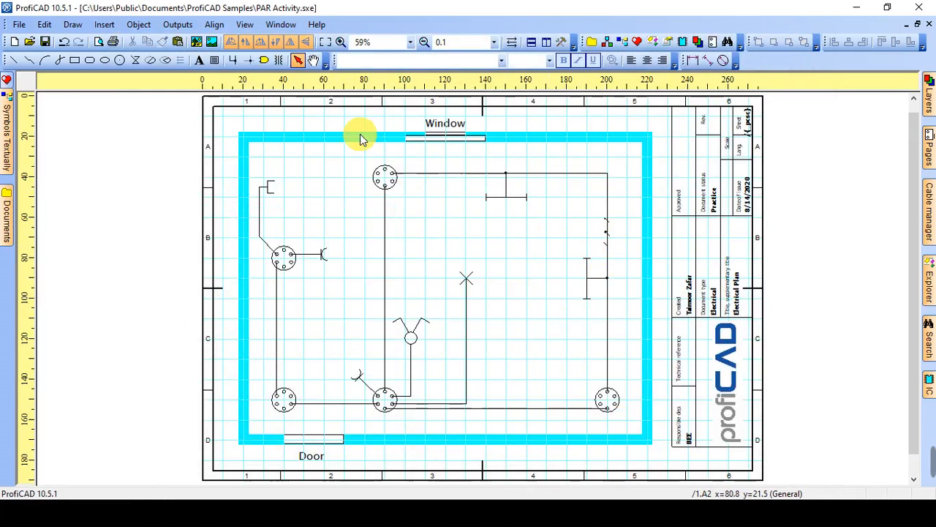
Set the X and Y scale of the protective conductor mark on the right vertical wire to 2.
{"action": "left_click", "coordinate": [340, 42]}
{"action": "left_click", "coordinate": [339, 43]}
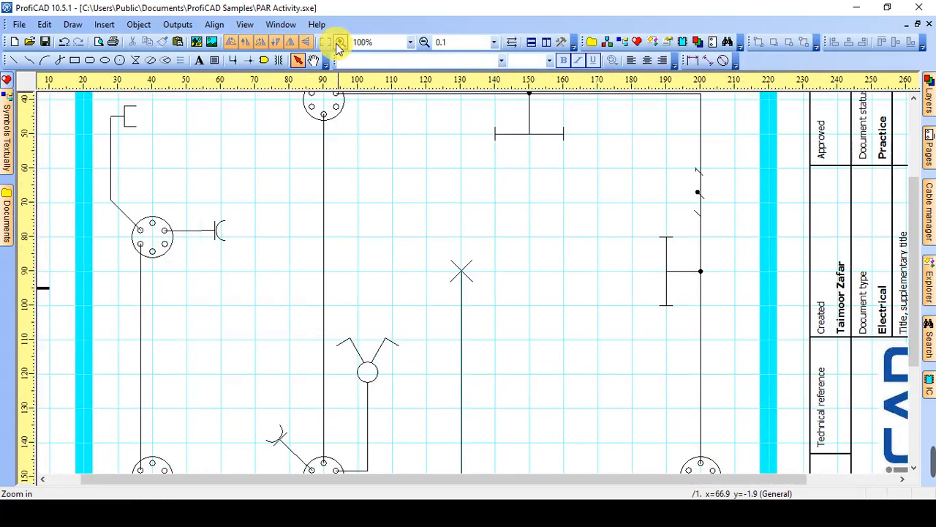
{"action": "left_click", "coordinate": [339, 43]}
{"action": "left_click", "coordinate": [339, 42]}
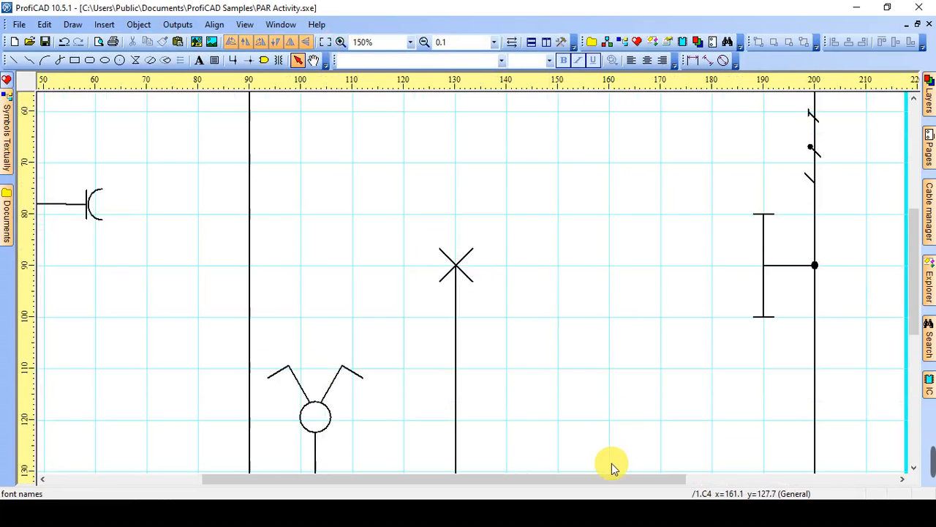
{"action": "left_click_drag", "start_coordinate": [597, 478], "coordinate": [738, 478]}
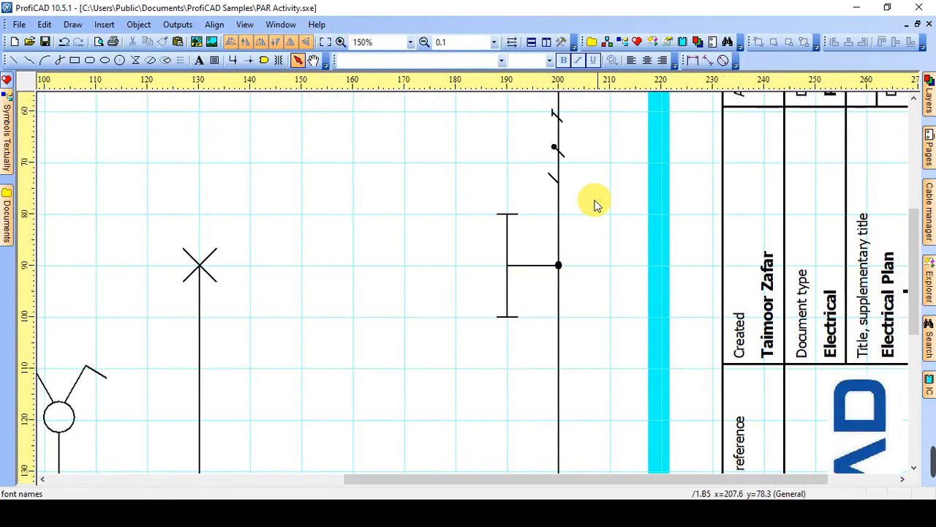
{"action": "double_click", "coordinate": [556, 116]}
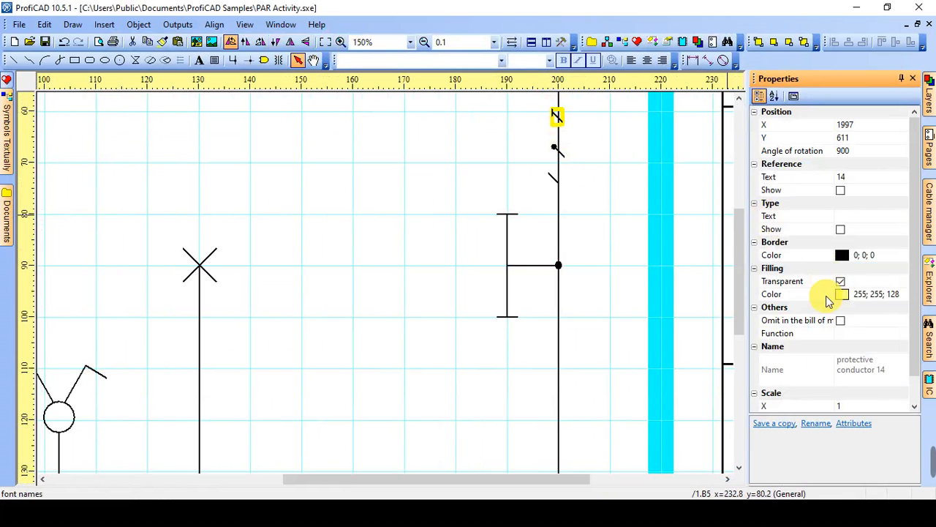
{"action": "scroll", "coordinate": [888, 395], "scroll_direction": "down", "scroll_amount": 1}
{"action": "left_click", "coordinate": [881, 380]}
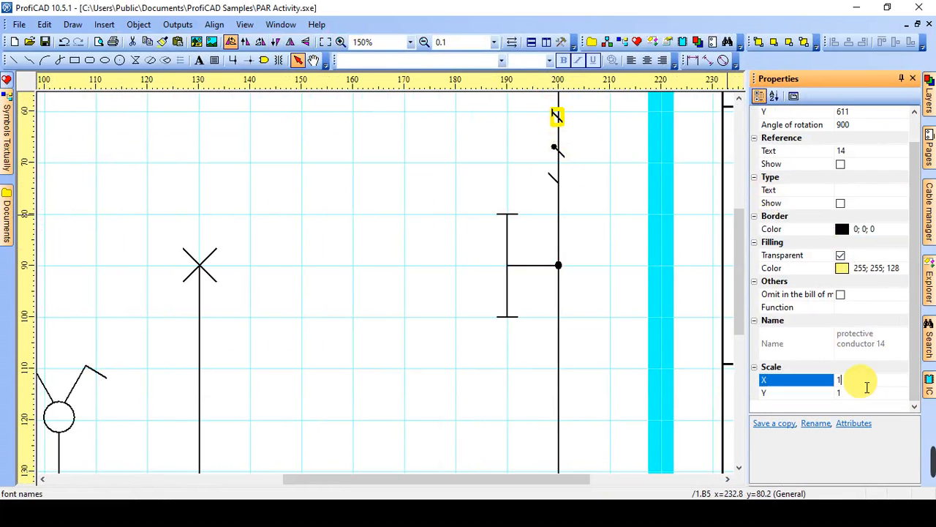
{"action": "type", "text": "2"}
{"action": "left_click", "coordinate": [856, 393]}
{"action": "type", "text": "2"}
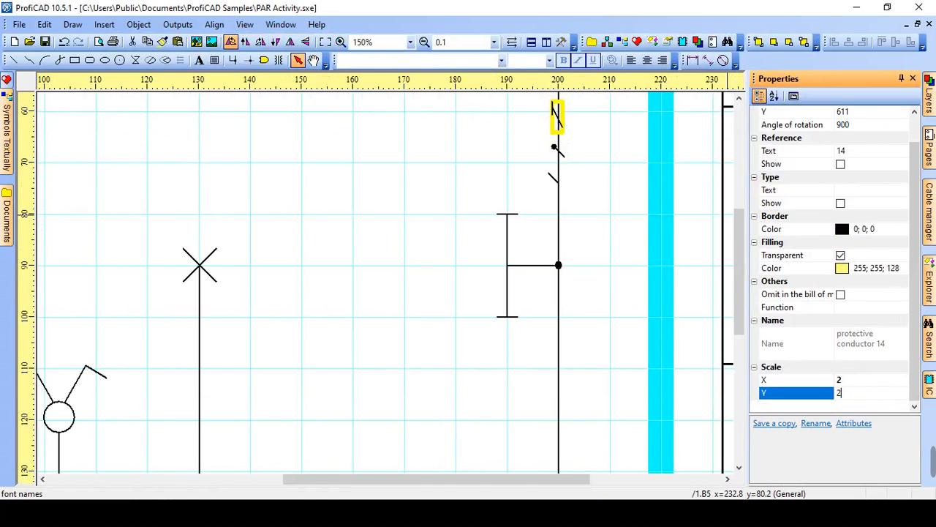
Set the X and Y scale of the neutral conductor mark on the right vertical wire to 2.
{"action": "left_click", "coordinate": [560, 153]}
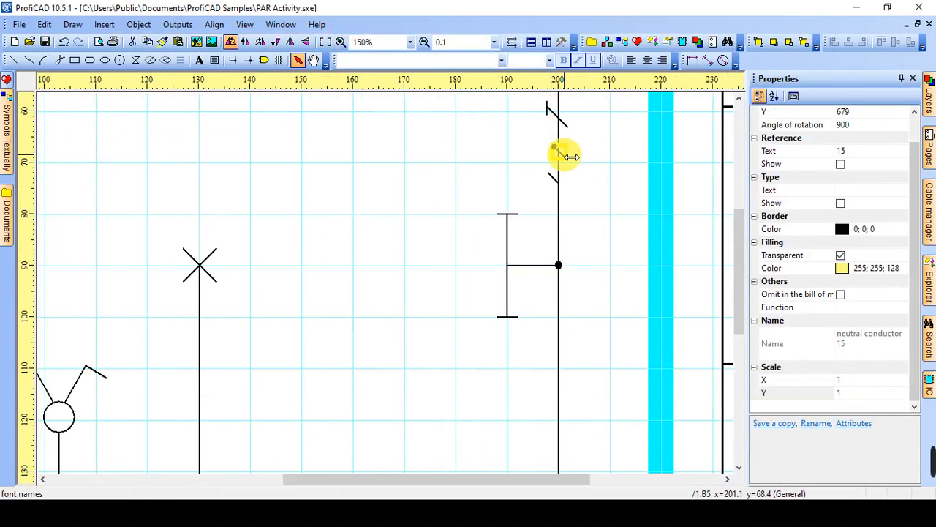
{"action": "left_click", "coordinate": [853, 381]}
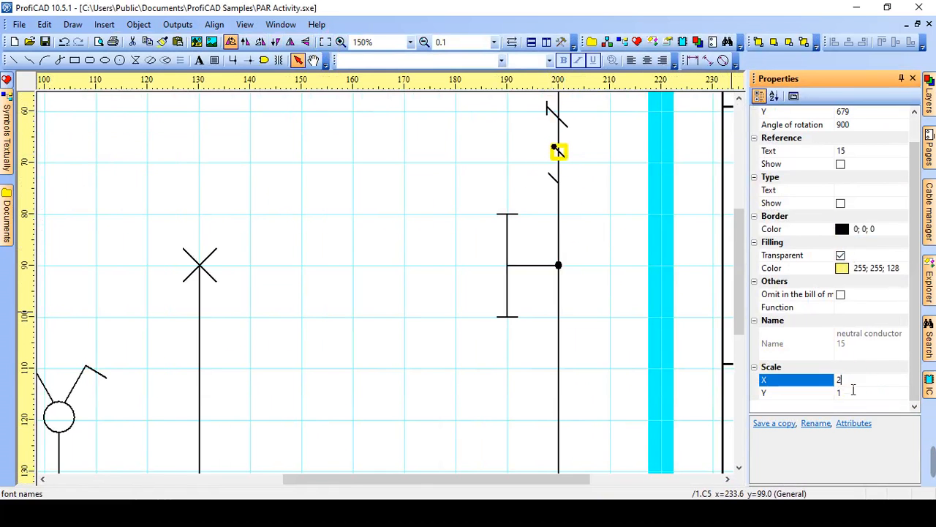
{"action": "type", "text": "2"}
{"action": "left_click", "coordinate": [853, 393]}
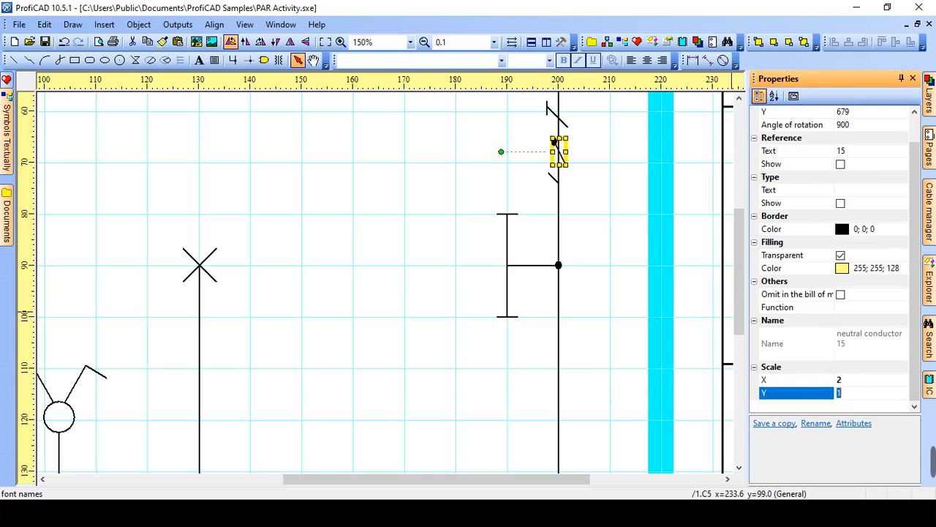
Set the X and Y scale of the plain conductor mark to 2 and close its properties.
{"action": "left_click", "coordinate": [555, 181]}
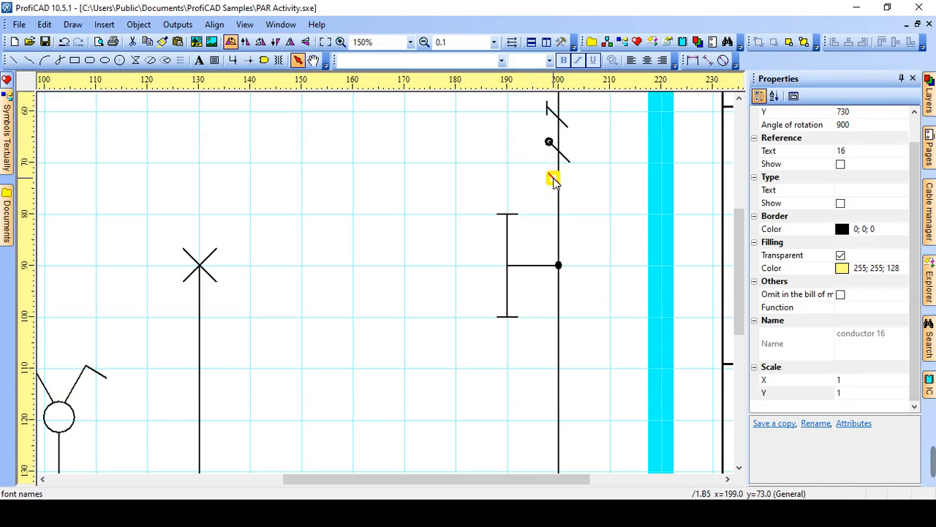
{"action": "left_click_drag", "start_coordinate": [839, 380], "coordinate": [858, 391]}
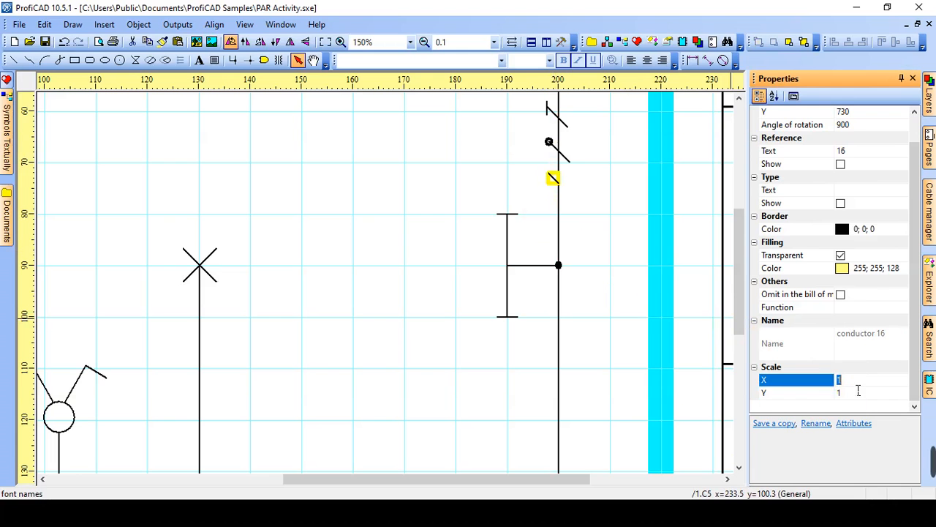
{"action": "left_click", "coordinate": [853, 392]}
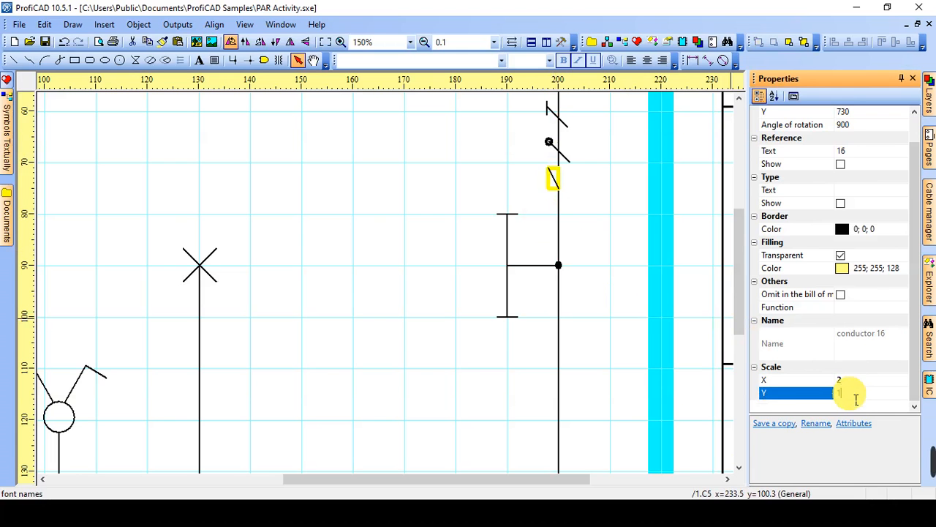
{"action": "left_click", "coordinate": [684, 291]}
{"action": "left_click", "coordinate": [912, 79]}
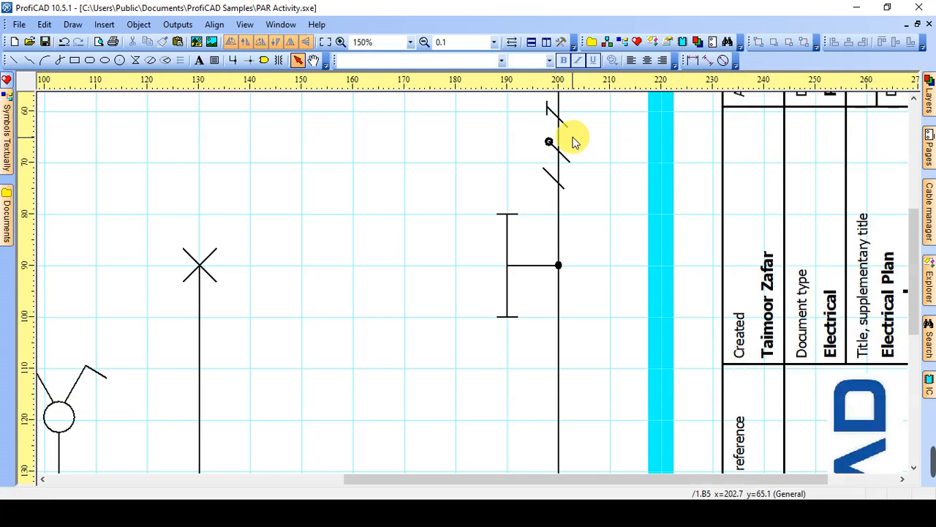
Move the protective, neutral and plain conductor marks up the right vertical wire, centred on it and closely spaced above the luminaire.
{"action": "left_click", "coordinate": [425, 42]}
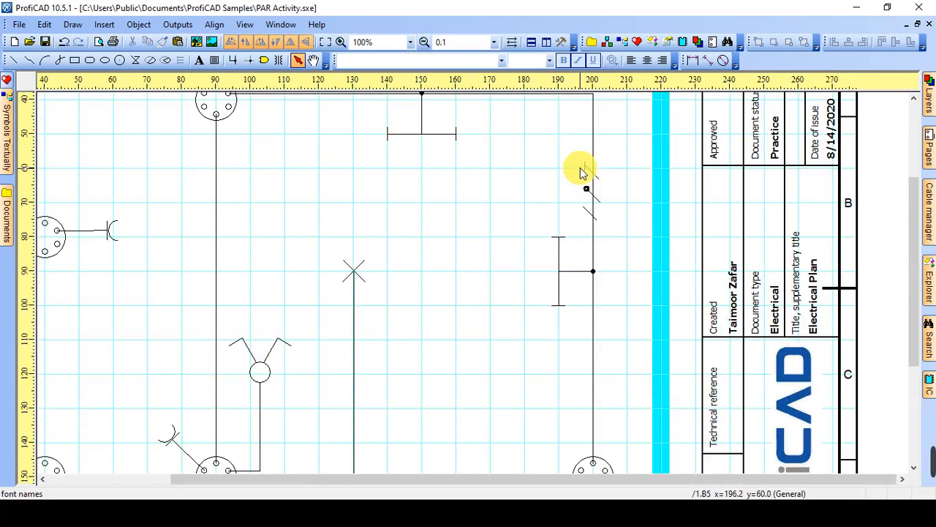
{"action": "left_click_drag", "start_coordinate": [588, 171], "coordinate": [591, 159]}
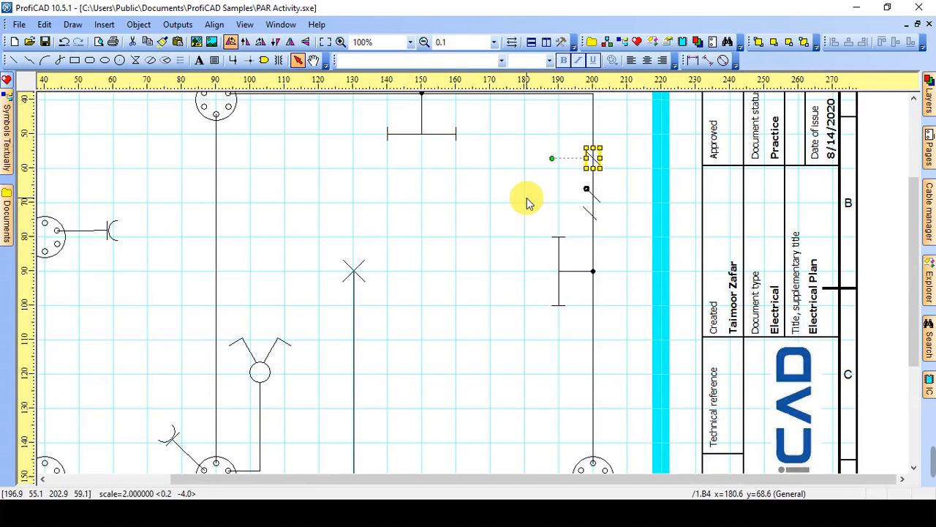
{"action": "left_click", "coordinate": [588, 191]}
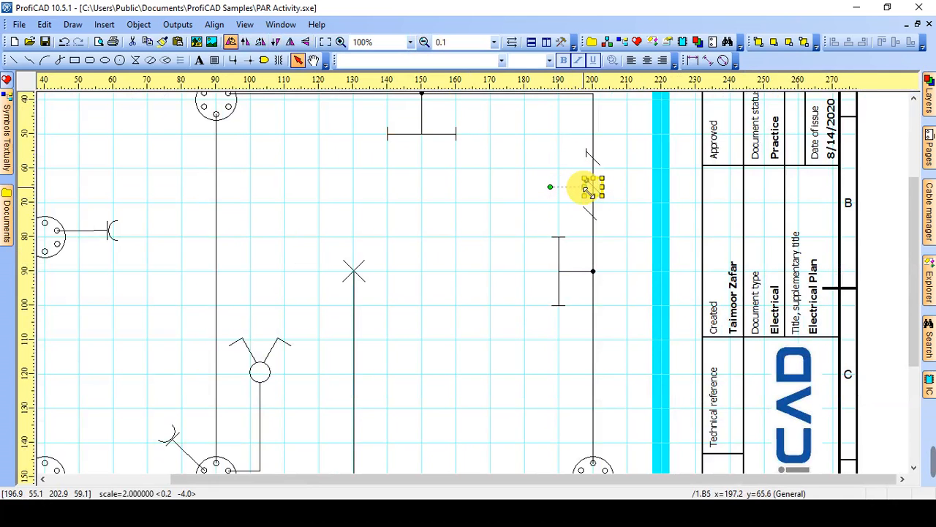
{"action": "left_click_drag", "start_coordinate": [588, 192], "coordinate": [588, 188]}
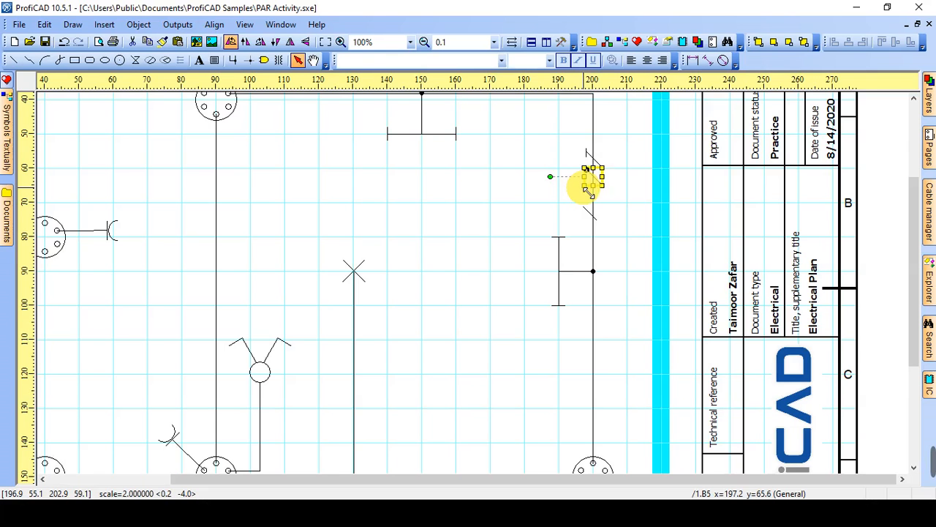
{"action": "left_click_drag", "start_coordinate": [589, 190], "coordinate": [590, 217]}
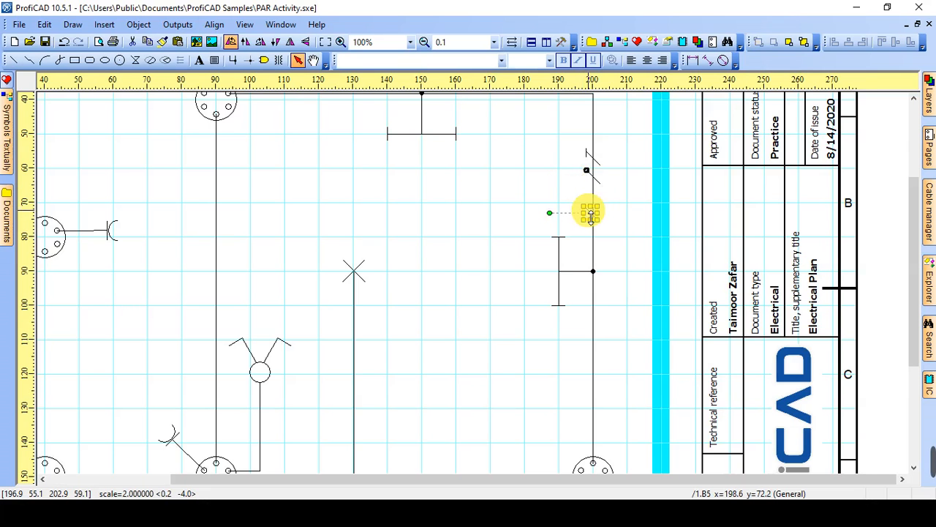
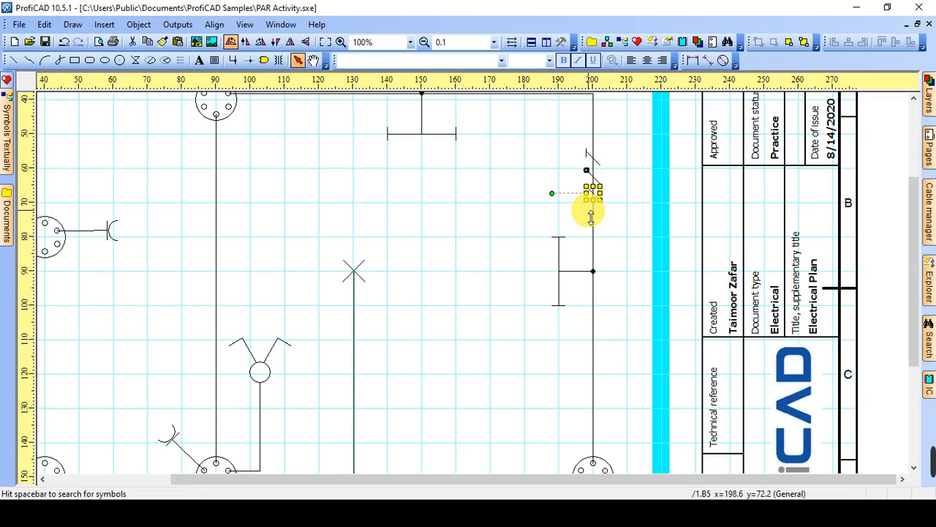
{"action": "left_click", "coordinate": [474, 233]}
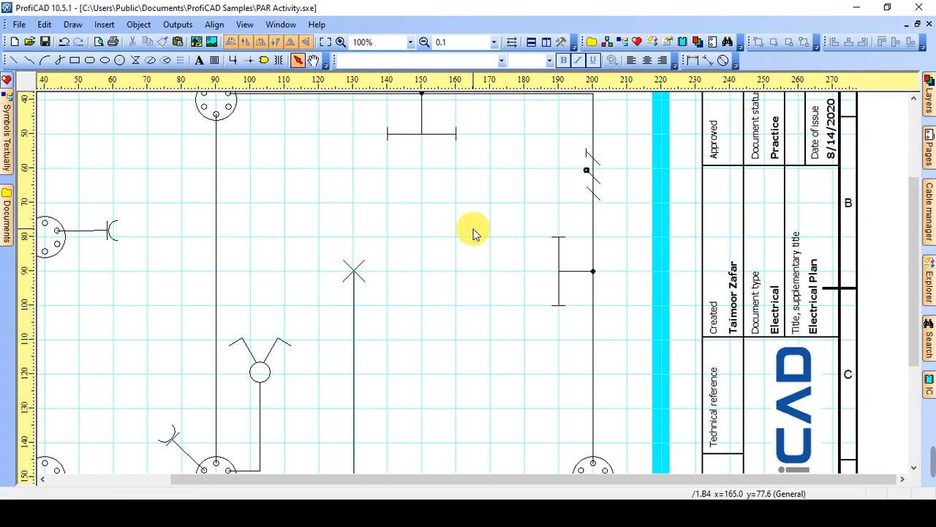
Check the reference layout and copy the three conductor marks from the right vertical wire onto the lighting outlet's vertical wire.
{"action": "key", "text": "alt+Tab"}
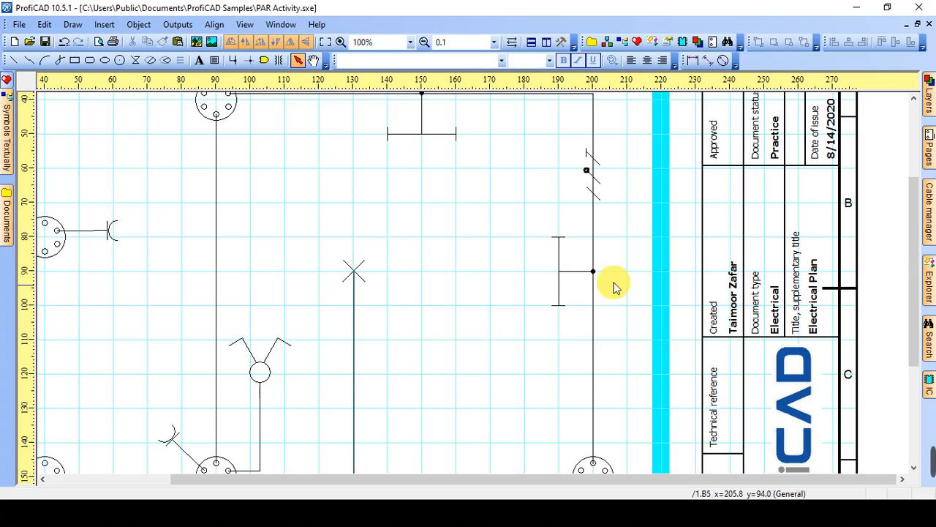
{"action": "key", "text": "alt+Tab"}
{"action": "left_click", "coordinate": [598, 166]}
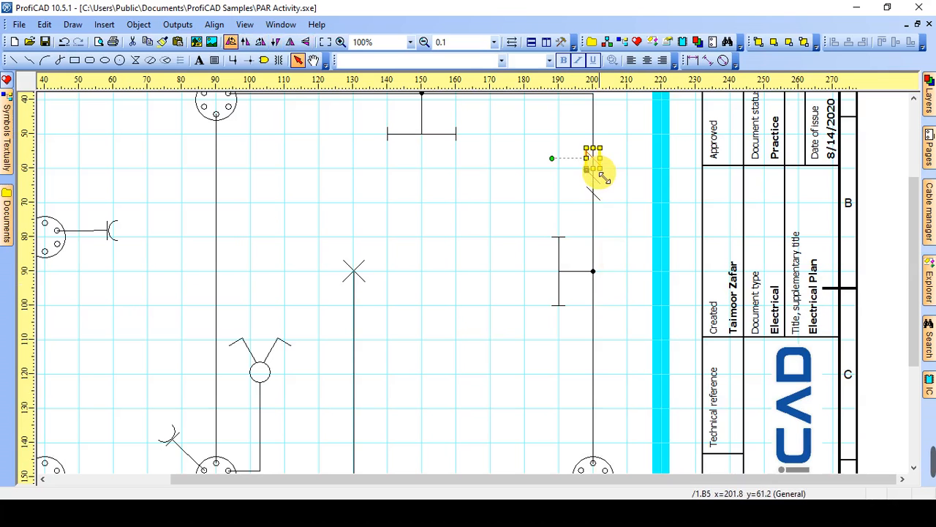
{"action": "left_click", "coordinate": [600, 183], "text": "shift"}
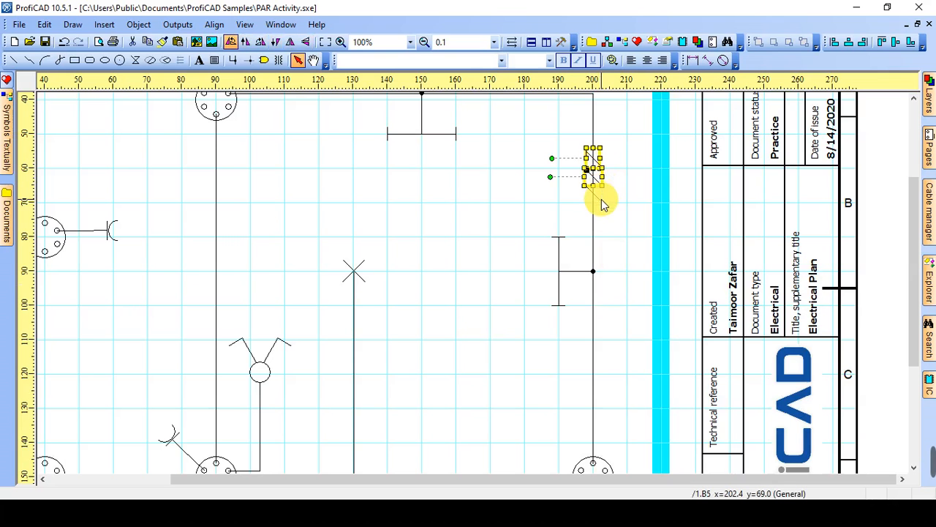
{"action": "left_click", "coordinate": [600, 201], "text": "shift"}
{"action": "left_click_drag", "start_coordinate": [600, 204], "coordinate": [347, 373]}
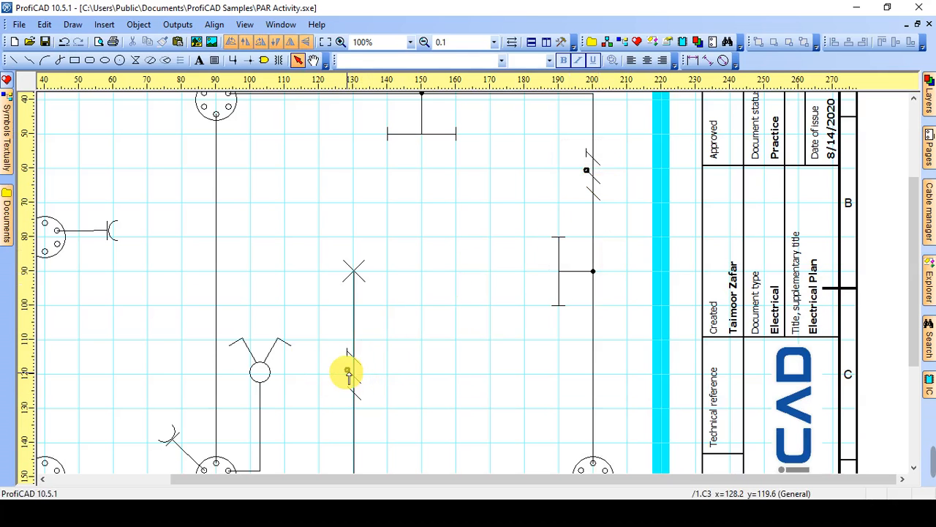
Place another copy of the three conductor marks midway along the vertical wire between the two left connection boxes.
{"action": "left_click", "coordinate": [313, 60]}
{"action": "mouse_move", "coordinate": [293, 192]}
{"action": "left_mouse_down"}
{"action": "mouse_move", "coordinate": [439, 171]}
{"action": "mouse_move", "coordinate": [395, 193]}
{"action": "left_mouse_up"}
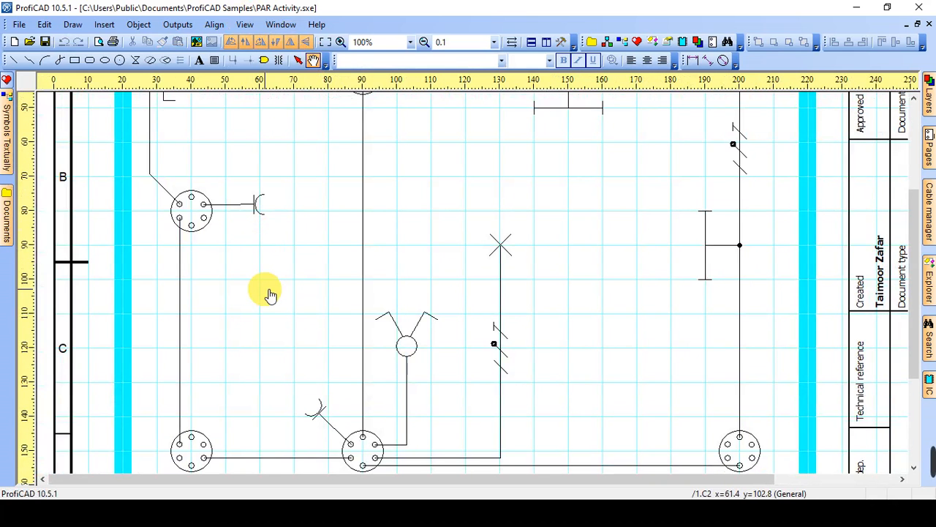
{"action": "key", "text": "Escape"}
{"action": "left_click_drag", "start_coordinate": [270, 292], "coordinate": [176, 327]}
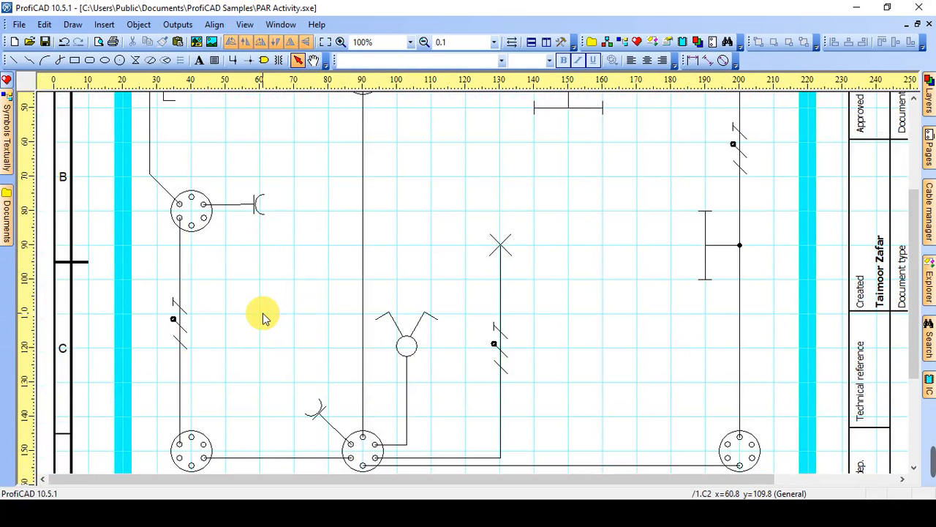
Check the conductor marks on the multiposition switch's wire in the Nitro Pro reference layout and return to ProfiCAD.
{"action": "key", "text": "alt+Tab"}
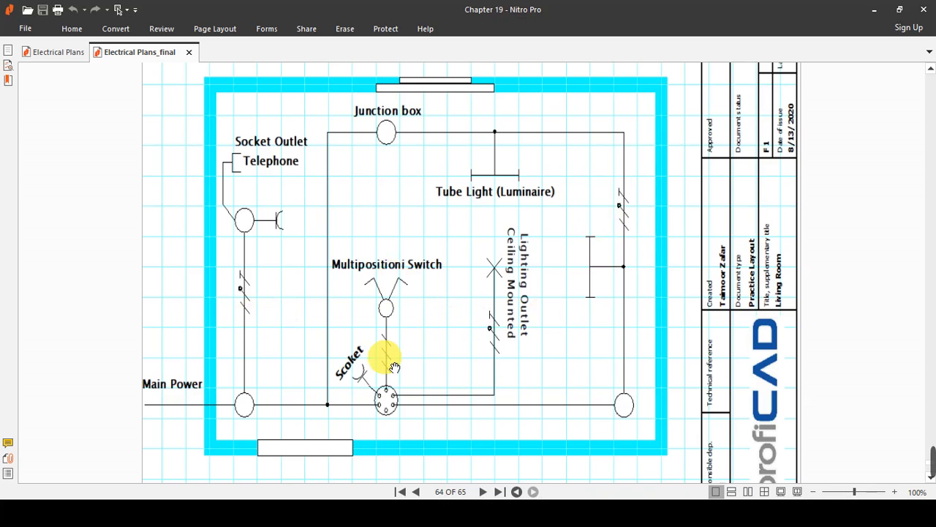
{"action": "key", "text": "alt+Tab"}
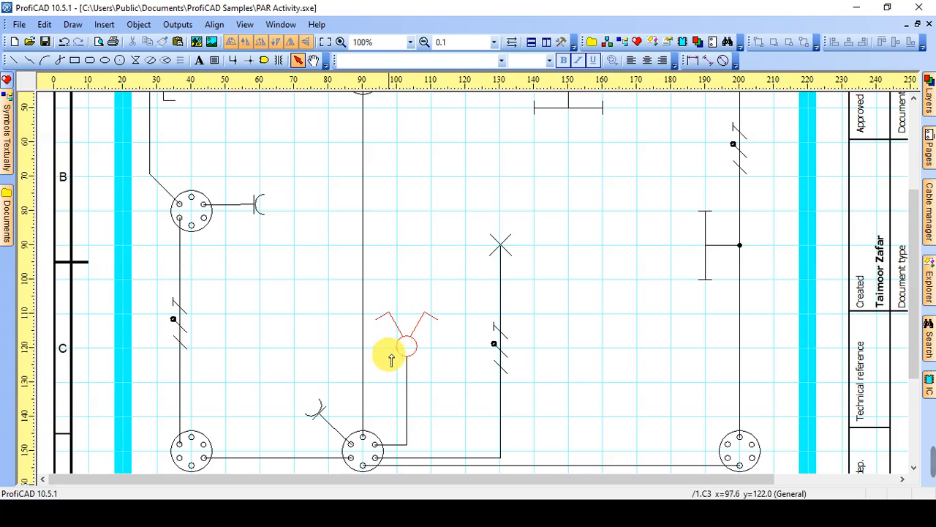
Copy the plain conductor mark from the left vertical wire and place three copies, evenly spaced, on the vertical wire below the multiposition switch.
{"action": "left_click", "coordinate": [183, 346]}
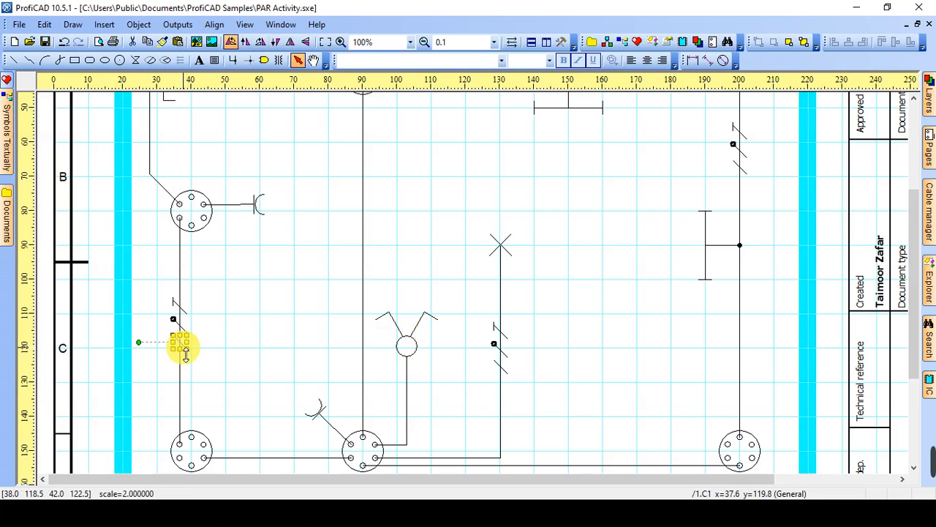
{"action": "left_click_drag", "start_coordinate": [183, 351], "coordinate": [400, 382]}
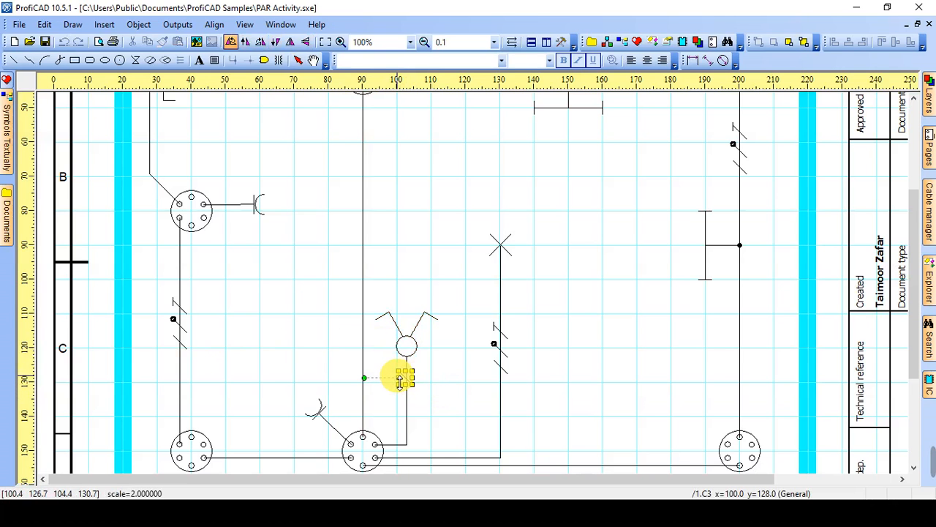
{"action": "left_click", "coordinate": [399, 376]}
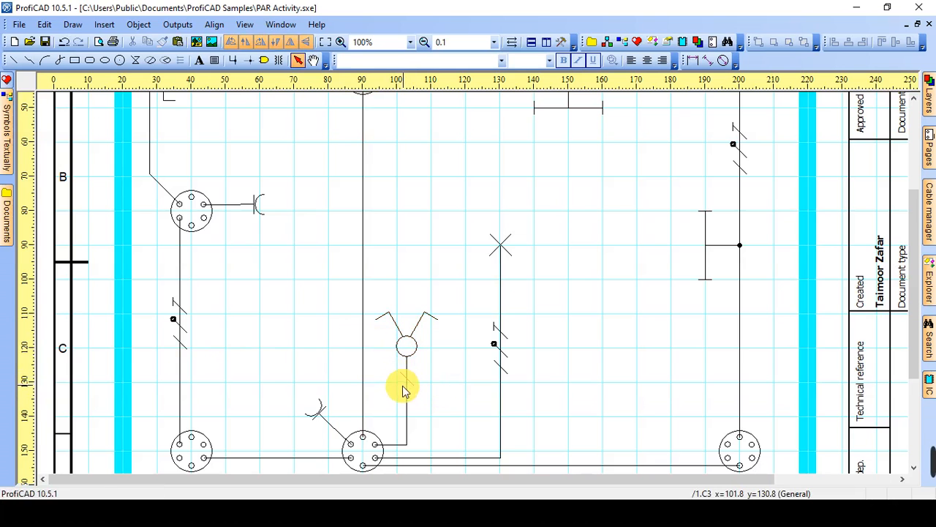
{"action": "left_click_drag", "start_coordinate": [403, 391], "coordinate": [401, 397]}
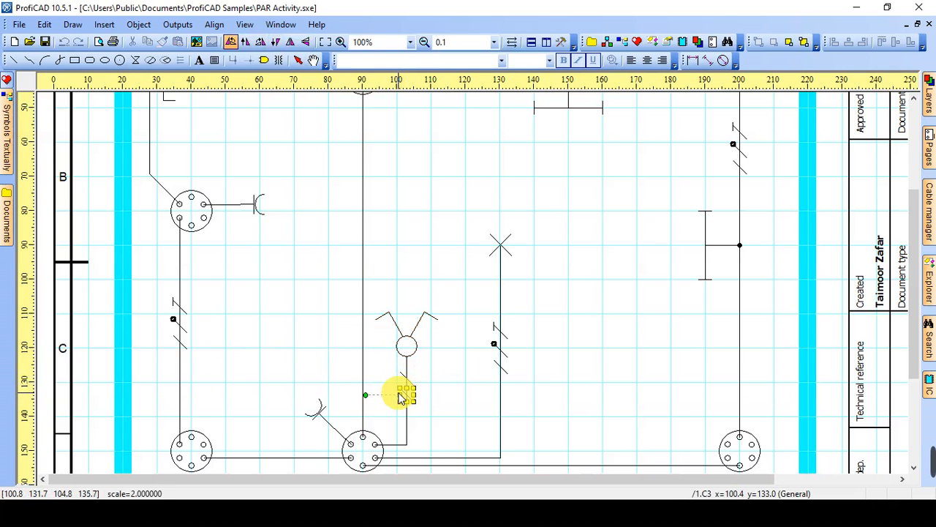
{"action": "left_click", "coordinate": [398, 393]}
{"action": "left_click", "coordinate": [400, 410]}
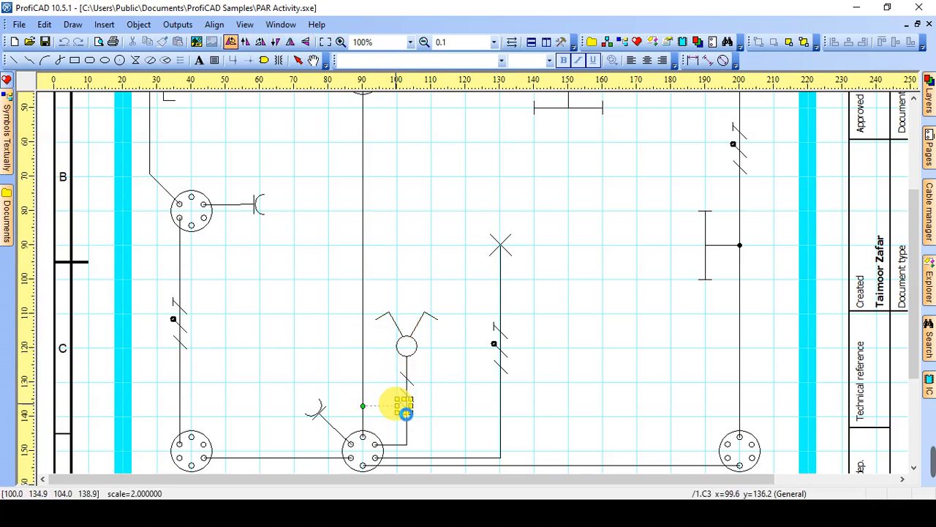
{"action": "left_click_drag", "start_coordinate": [400, 414], "coordinate": [399, 414]}
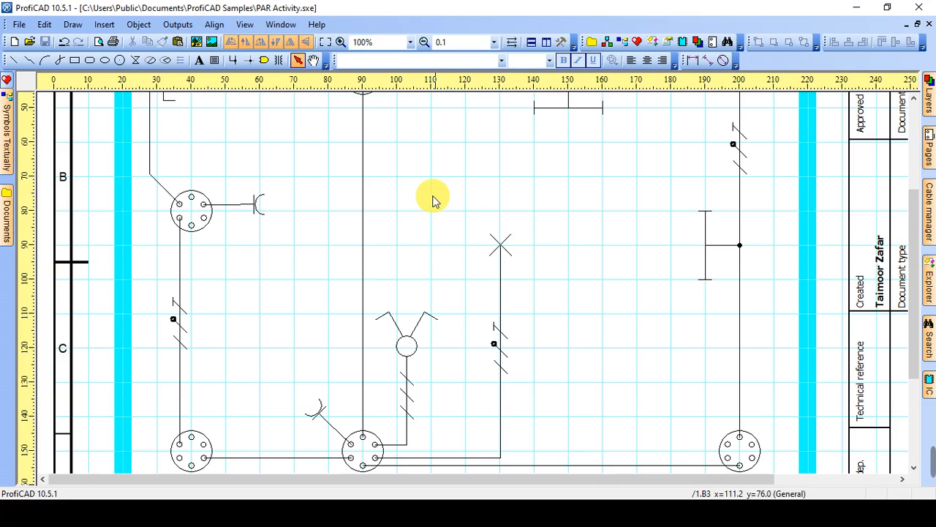
Fit the whole page in view and save the drawing as PAR Activity, replacing the existing file.
{"action": "left_click", "coordinate": [325, 43]}
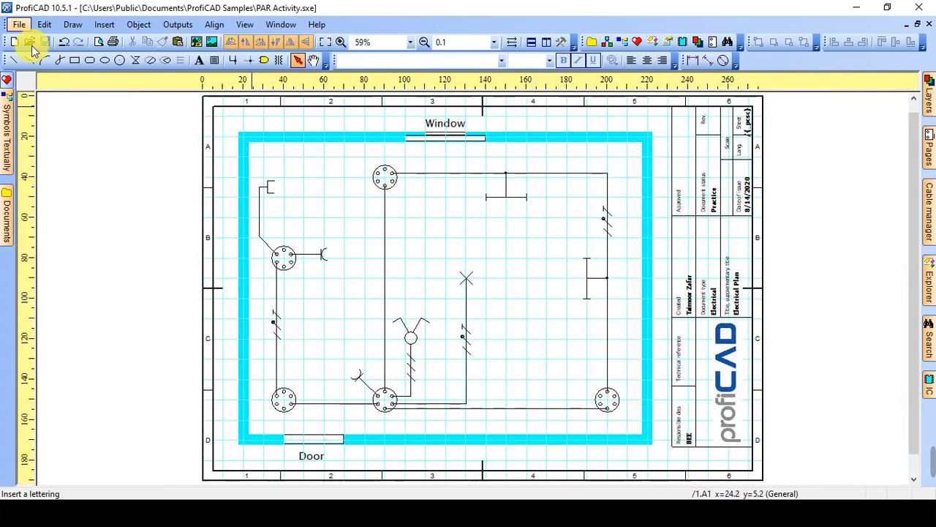
{"action": "left_click", "coordinate": [20, 25]}
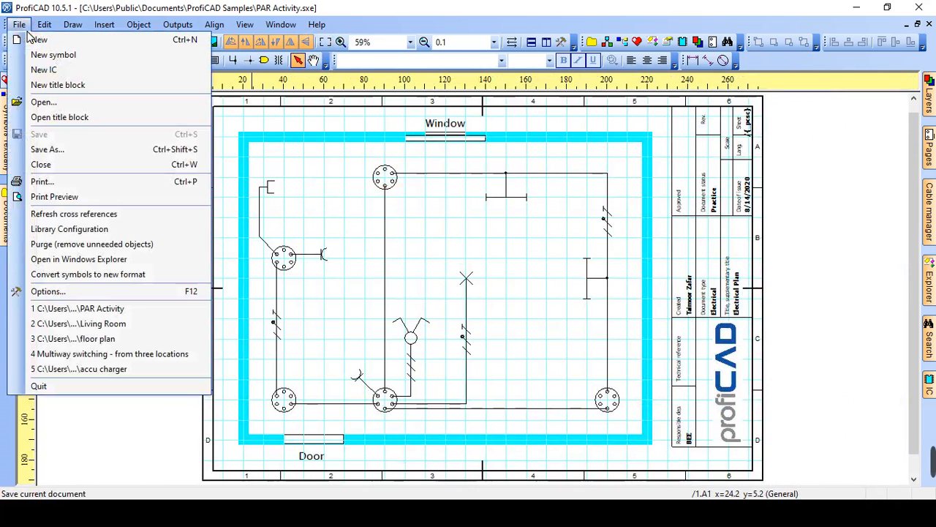
{"action": "left_click", "coordinate": [95, 151]}
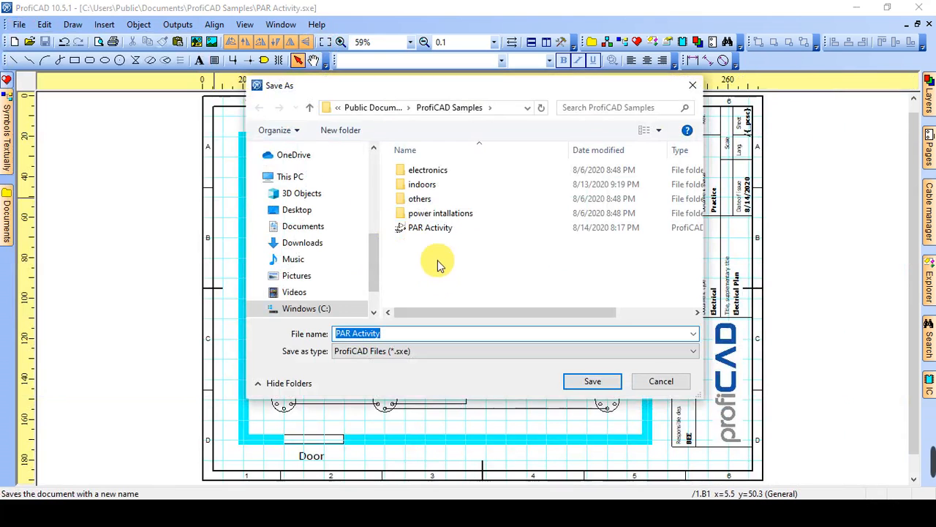
{"action": "double_click", "coordinate": [435, 228]}
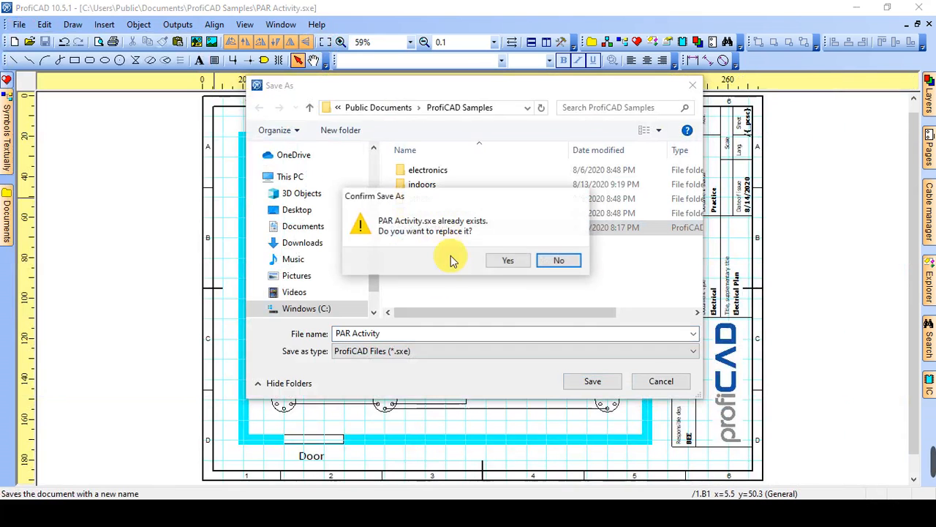
{"action": "left_click", "coordinate": [500, 262]}
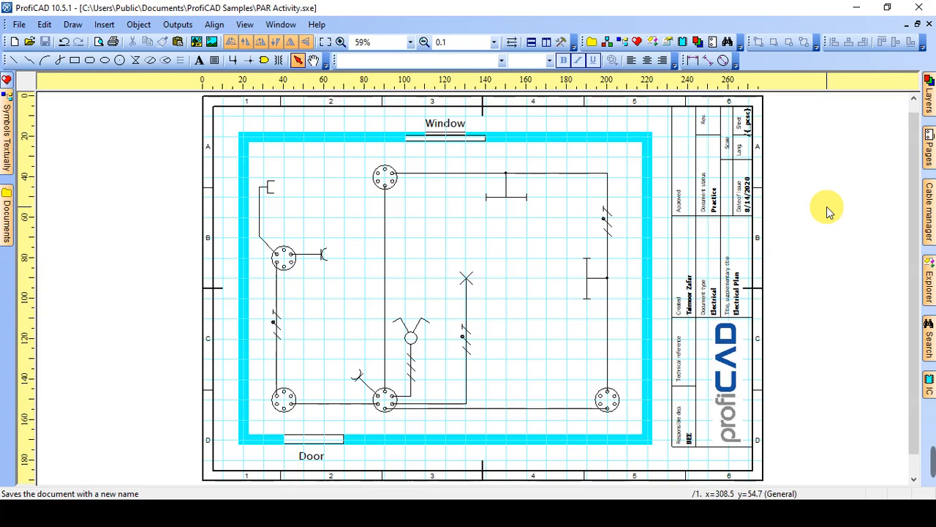
Place a horizontal placeholder text below the upper luminaire and a vertical one, reading upward, beside the right luminaire.
{"action": "mouse_move", "coordinate": [924, 515]}
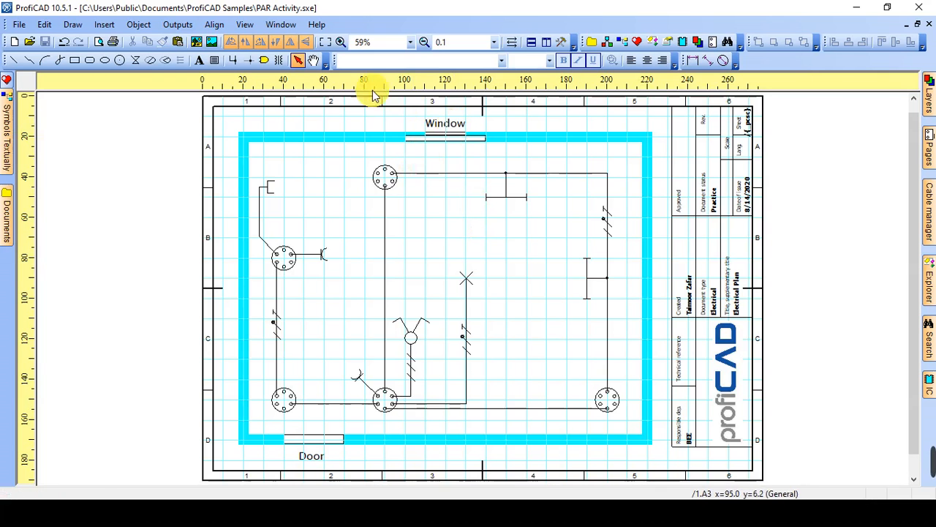
{"action": "left_click", "coordinate": [200, 62]}
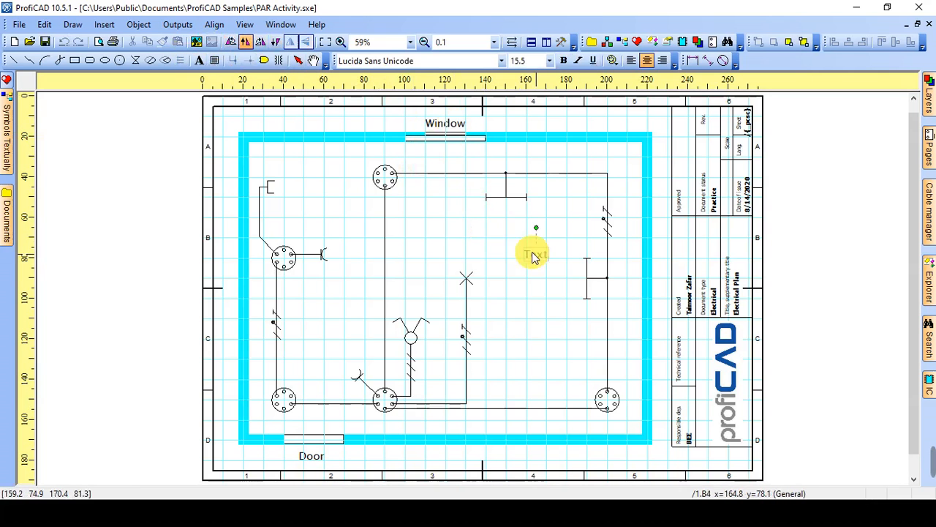
{"action": "left_click", "coordinate": [504, 223]}
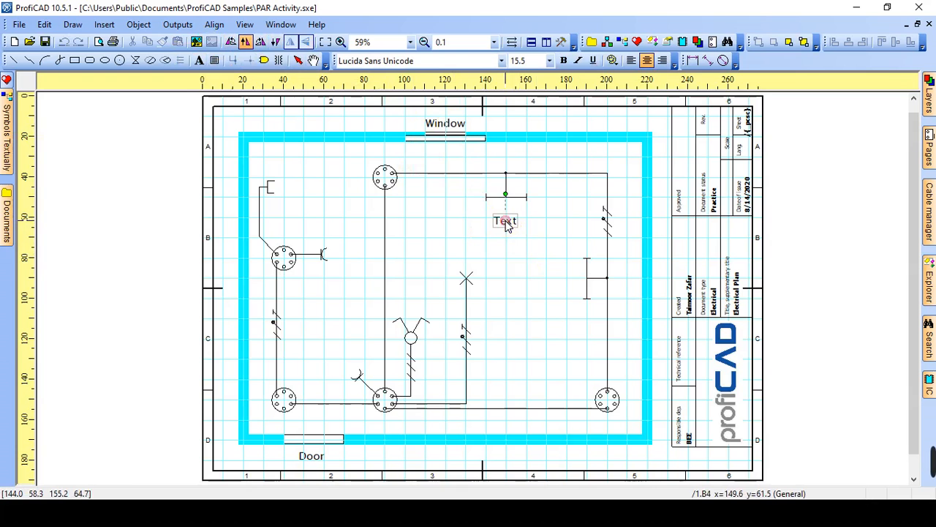
{"action": "right_click", "coordinate": [558, 275]}
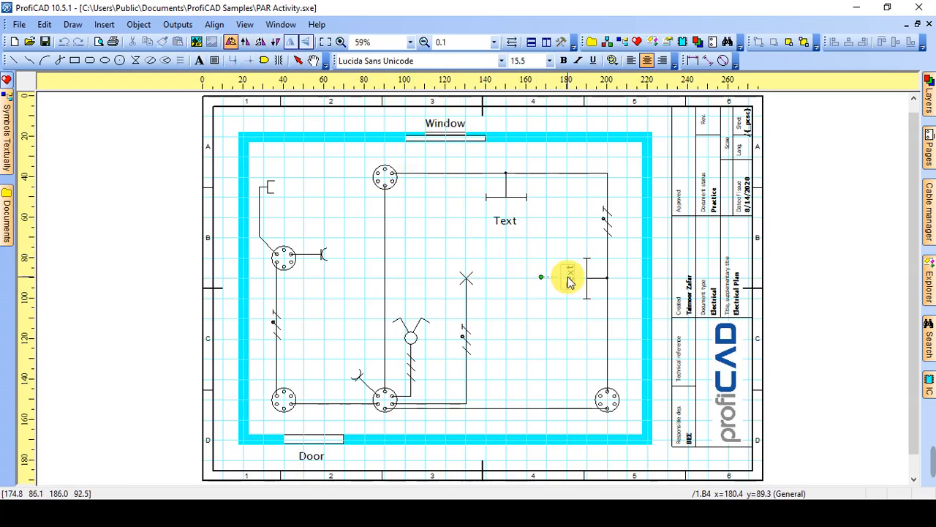
{"action": "left_click", "coordinate": [568, 279]}
Place horizontal placeholder texts above the lighting outlet, the multiposition switch and the socket symbol near the lower middle connection box.
{"action": "right_click", "coordinate": [488, 269]}
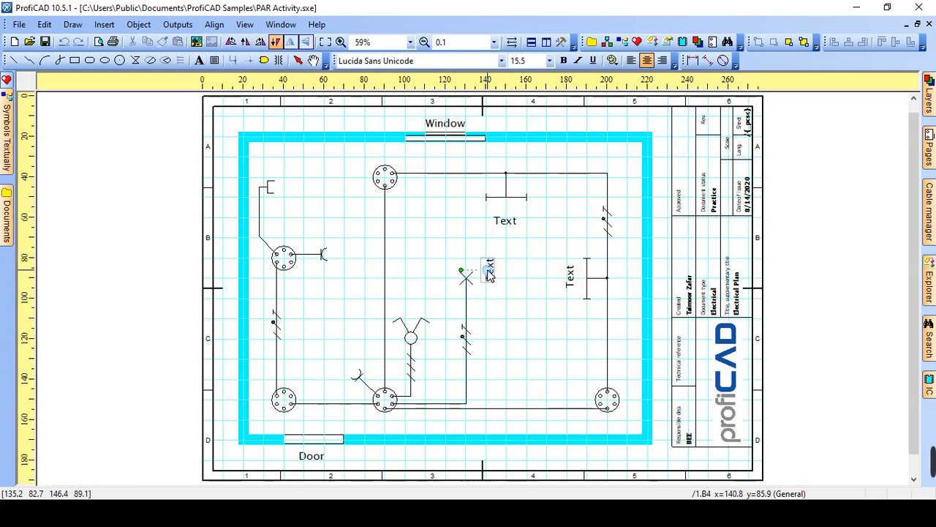
{"action": "right_click", "coordinate": [474, 266]}
{"action": "right_click", "coordinate": [469, 268]}
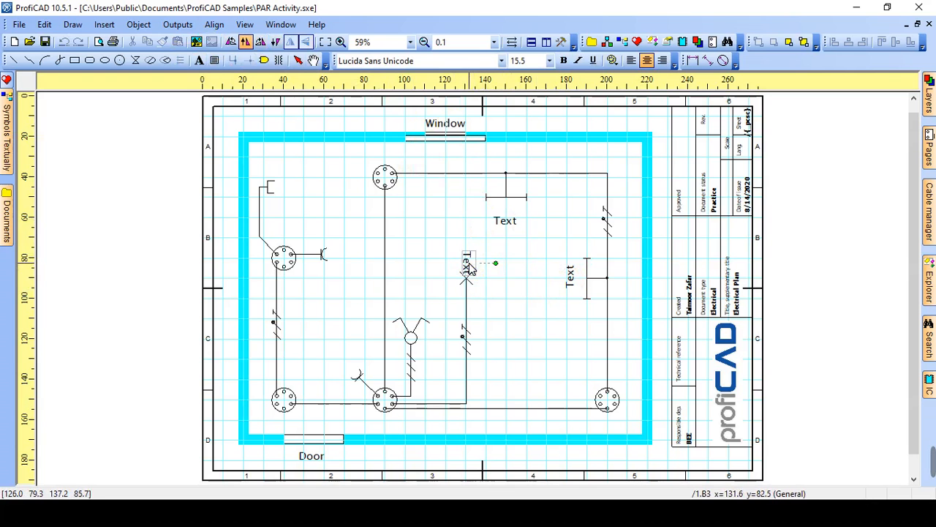
{"action": "left_click", "coordinate": [468, 267]}
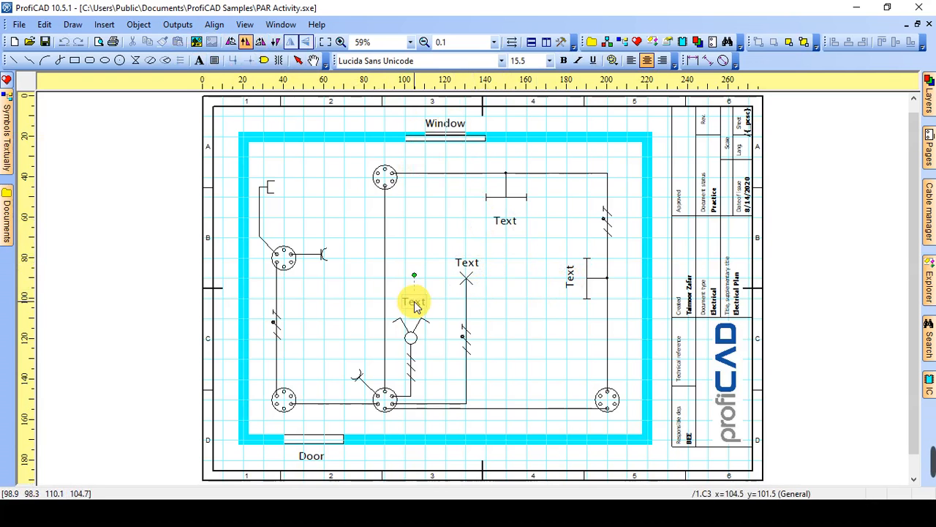
{"action": "left_click", "coordinate": [411, 310]}
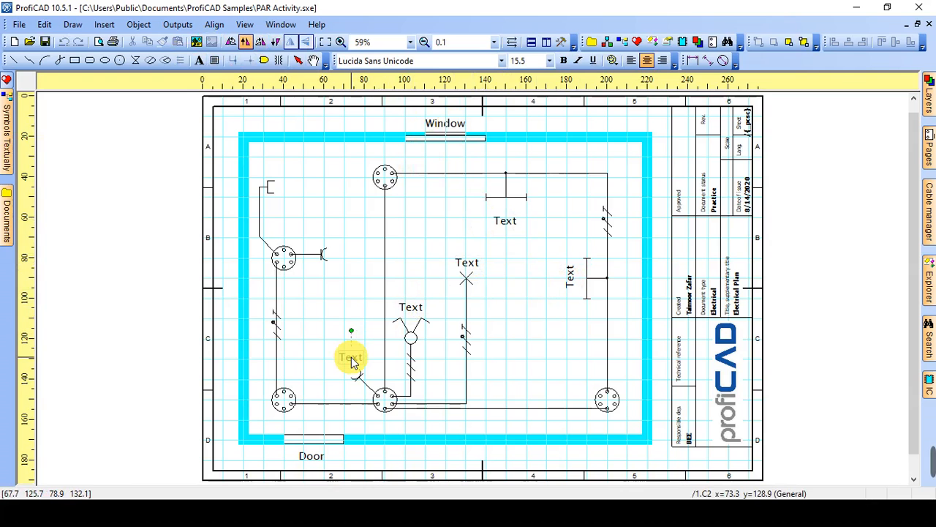
{"action": "left_click", "coordinate": [351, 360]}
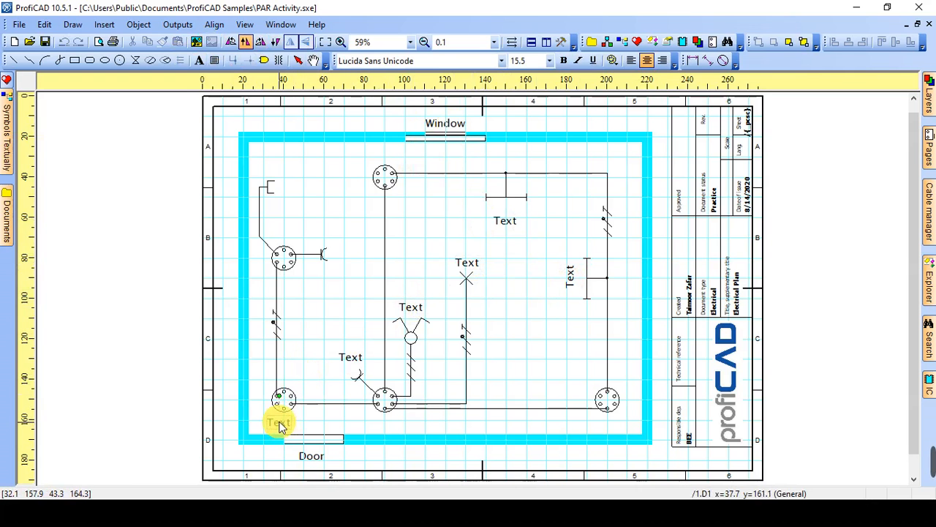
Place a horizontal placeholder text below the lower left connection box and a vertical one, reading downward, beside the upper left device, and end text placement.
{"action": "left_click", "coordinate": [278, 423]}
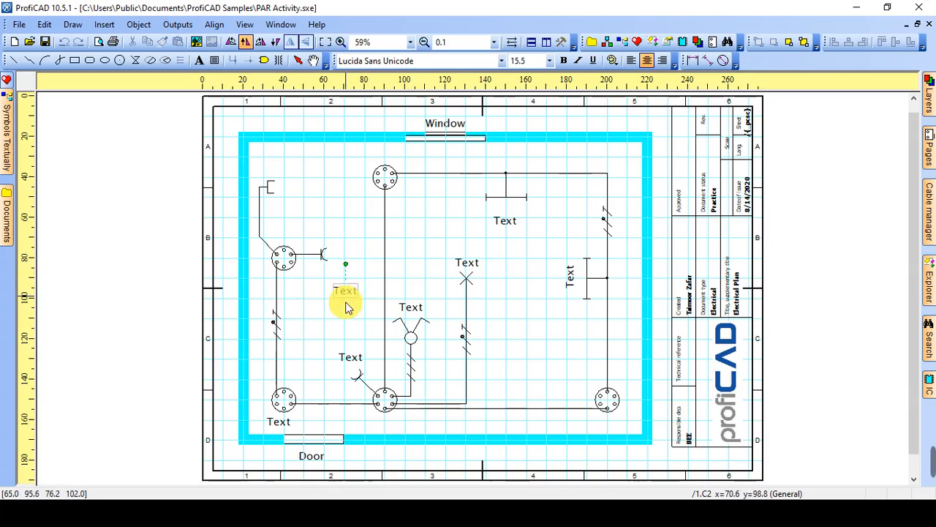
{"action": "key", "text": "Left"}
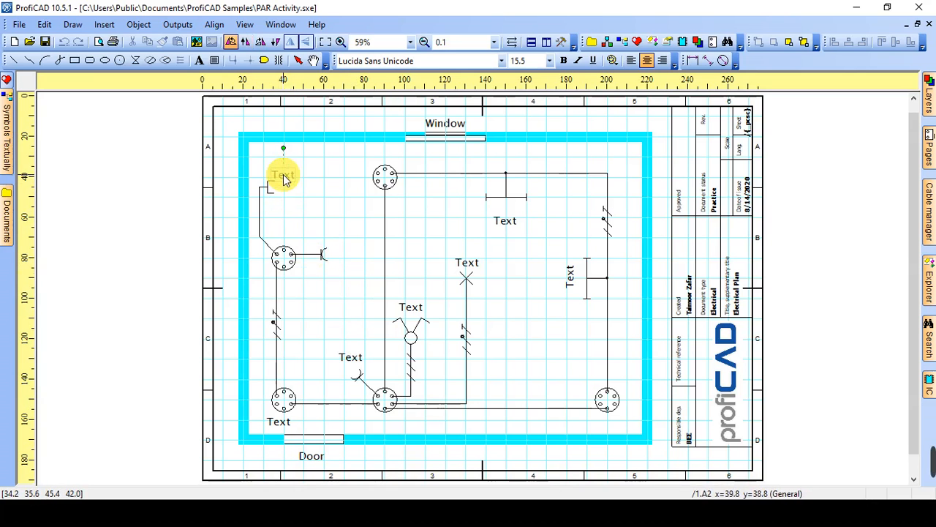
{"action": "left_click", "coordinate": [283, 192]}
{"action": "key", "text": "Down"}
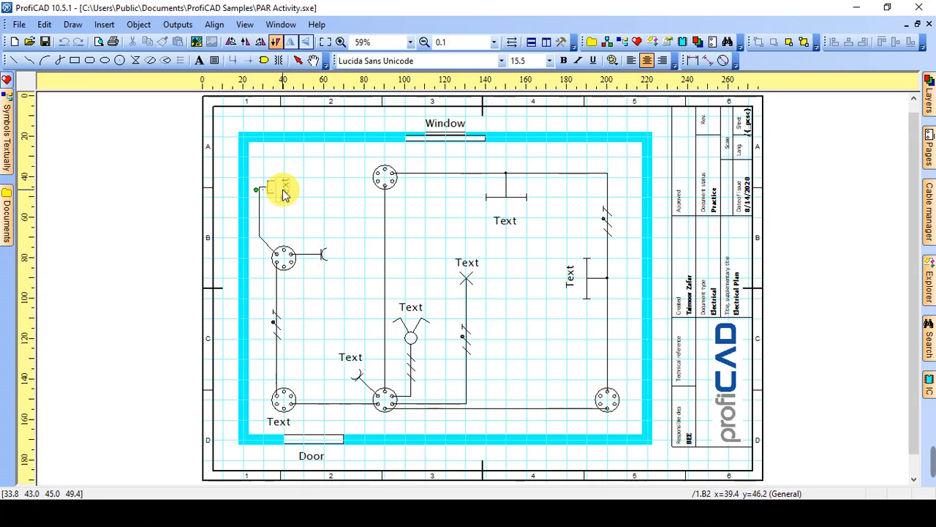
{"action": "key", "text": "Right"}
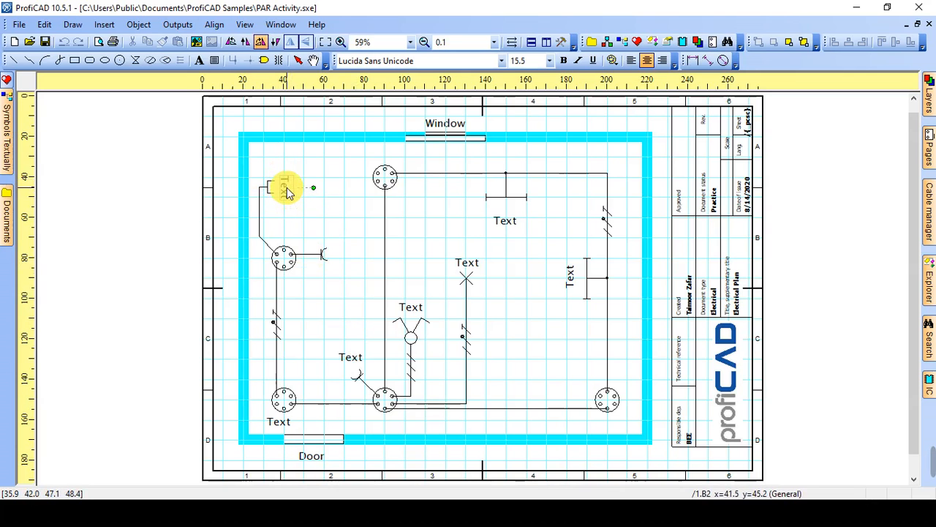
{"action": "left_click", "coordinate": [287, 192]}
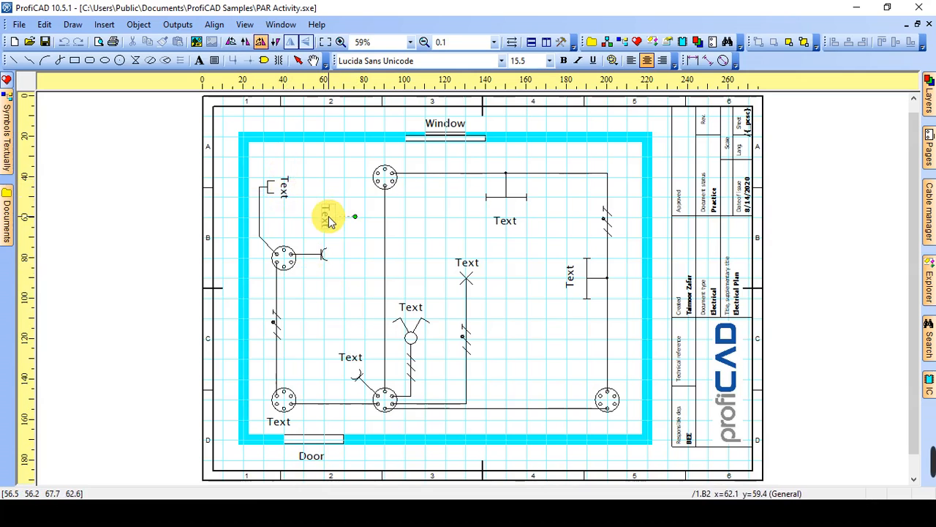
{"action": "key", "text": "Escape"}
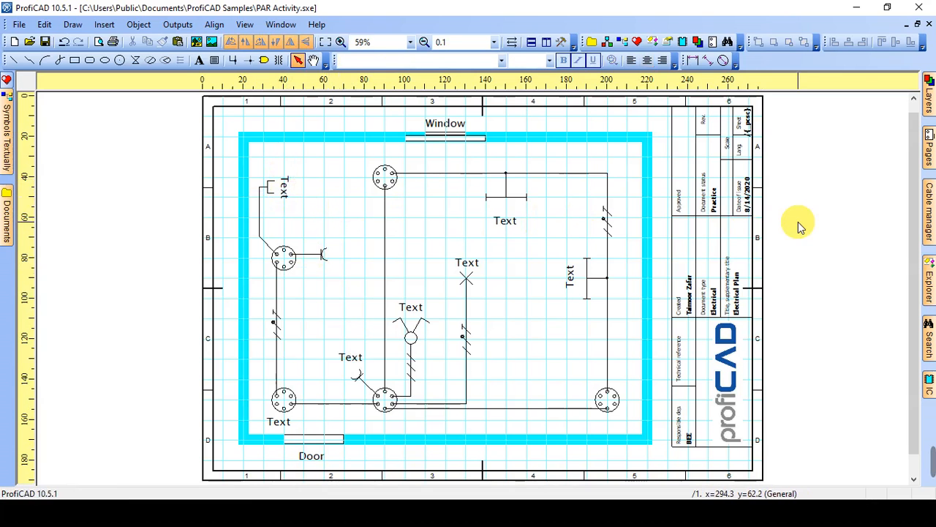
{"action": "mouse_move", "coordinate": [931, 462]}
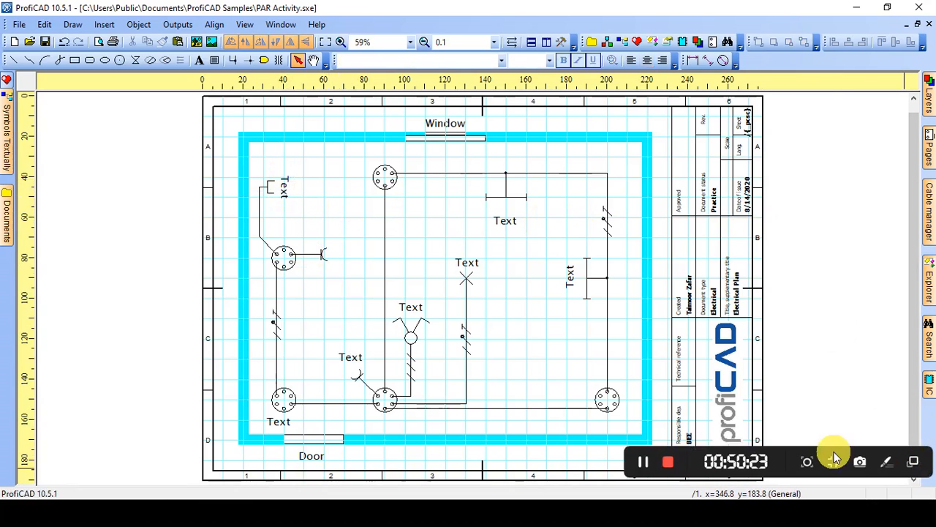